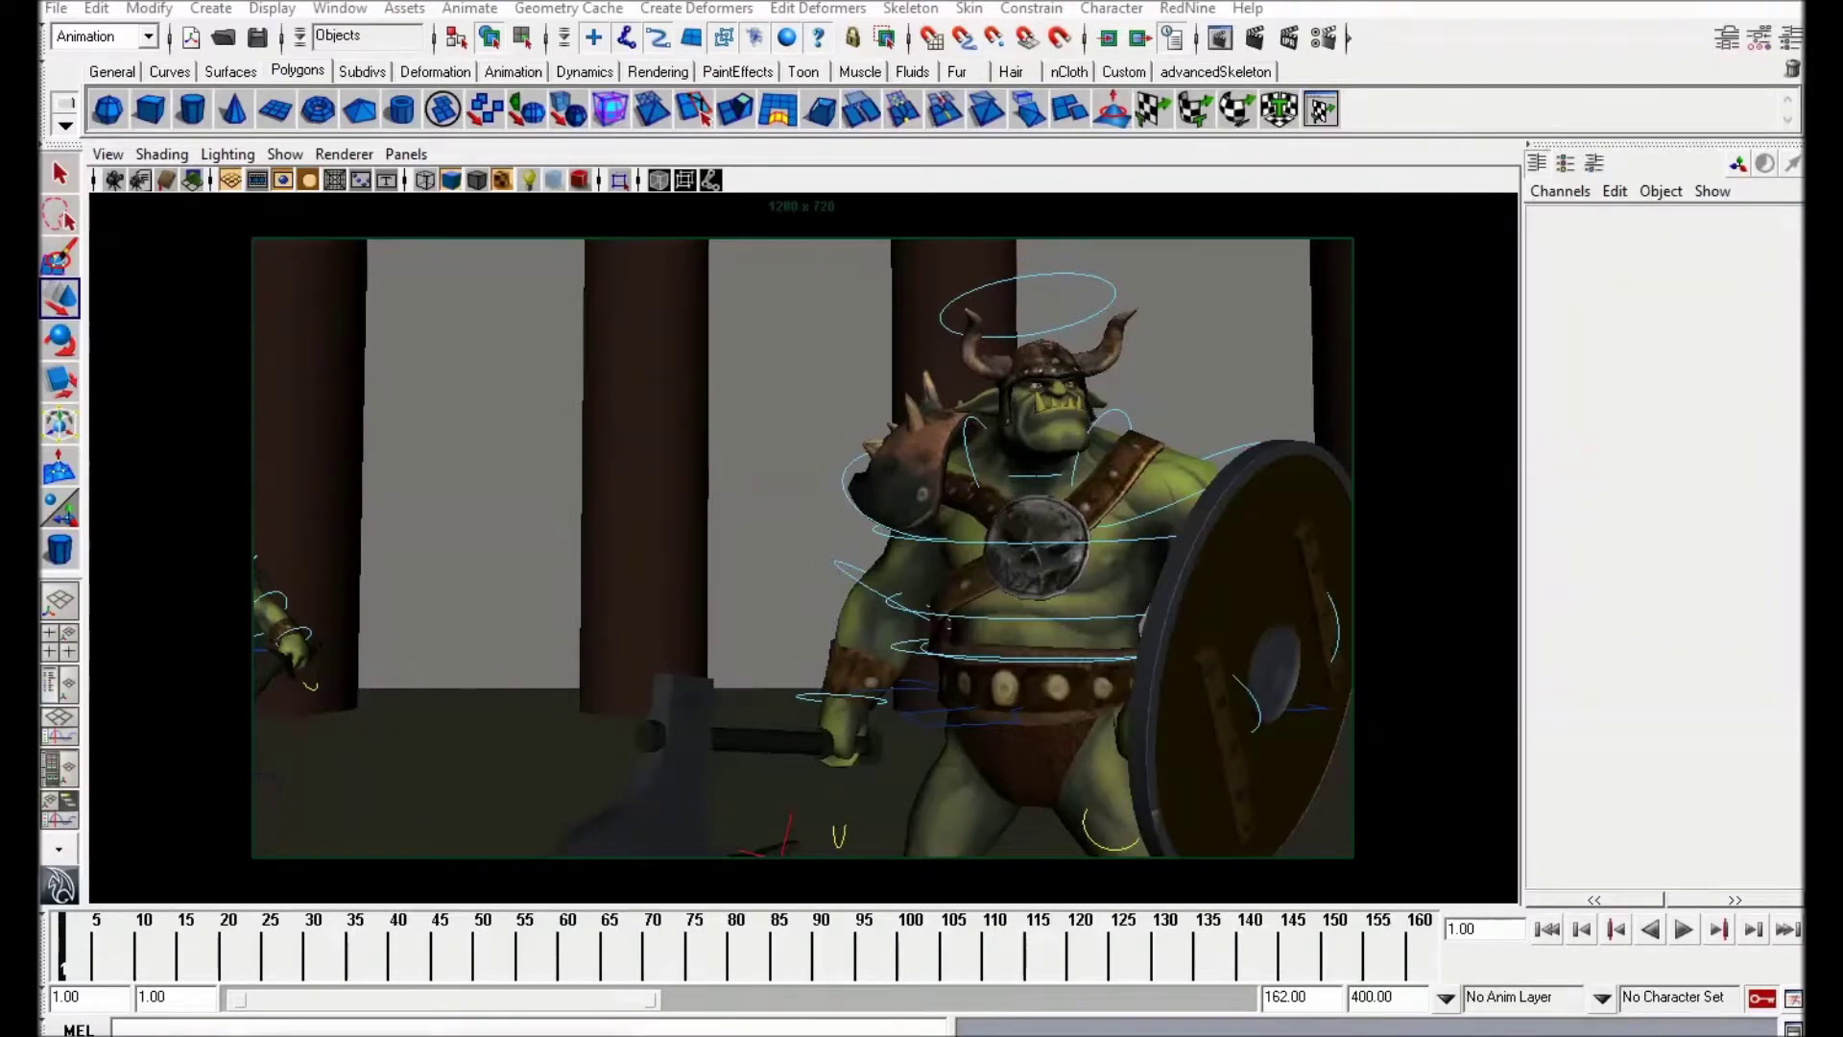
Step: Switch to the persp view and examine the horned orc with its axe and shield from several angles and distances
click(409, 155)
mouse_move(433, 175)
click(651, 216)
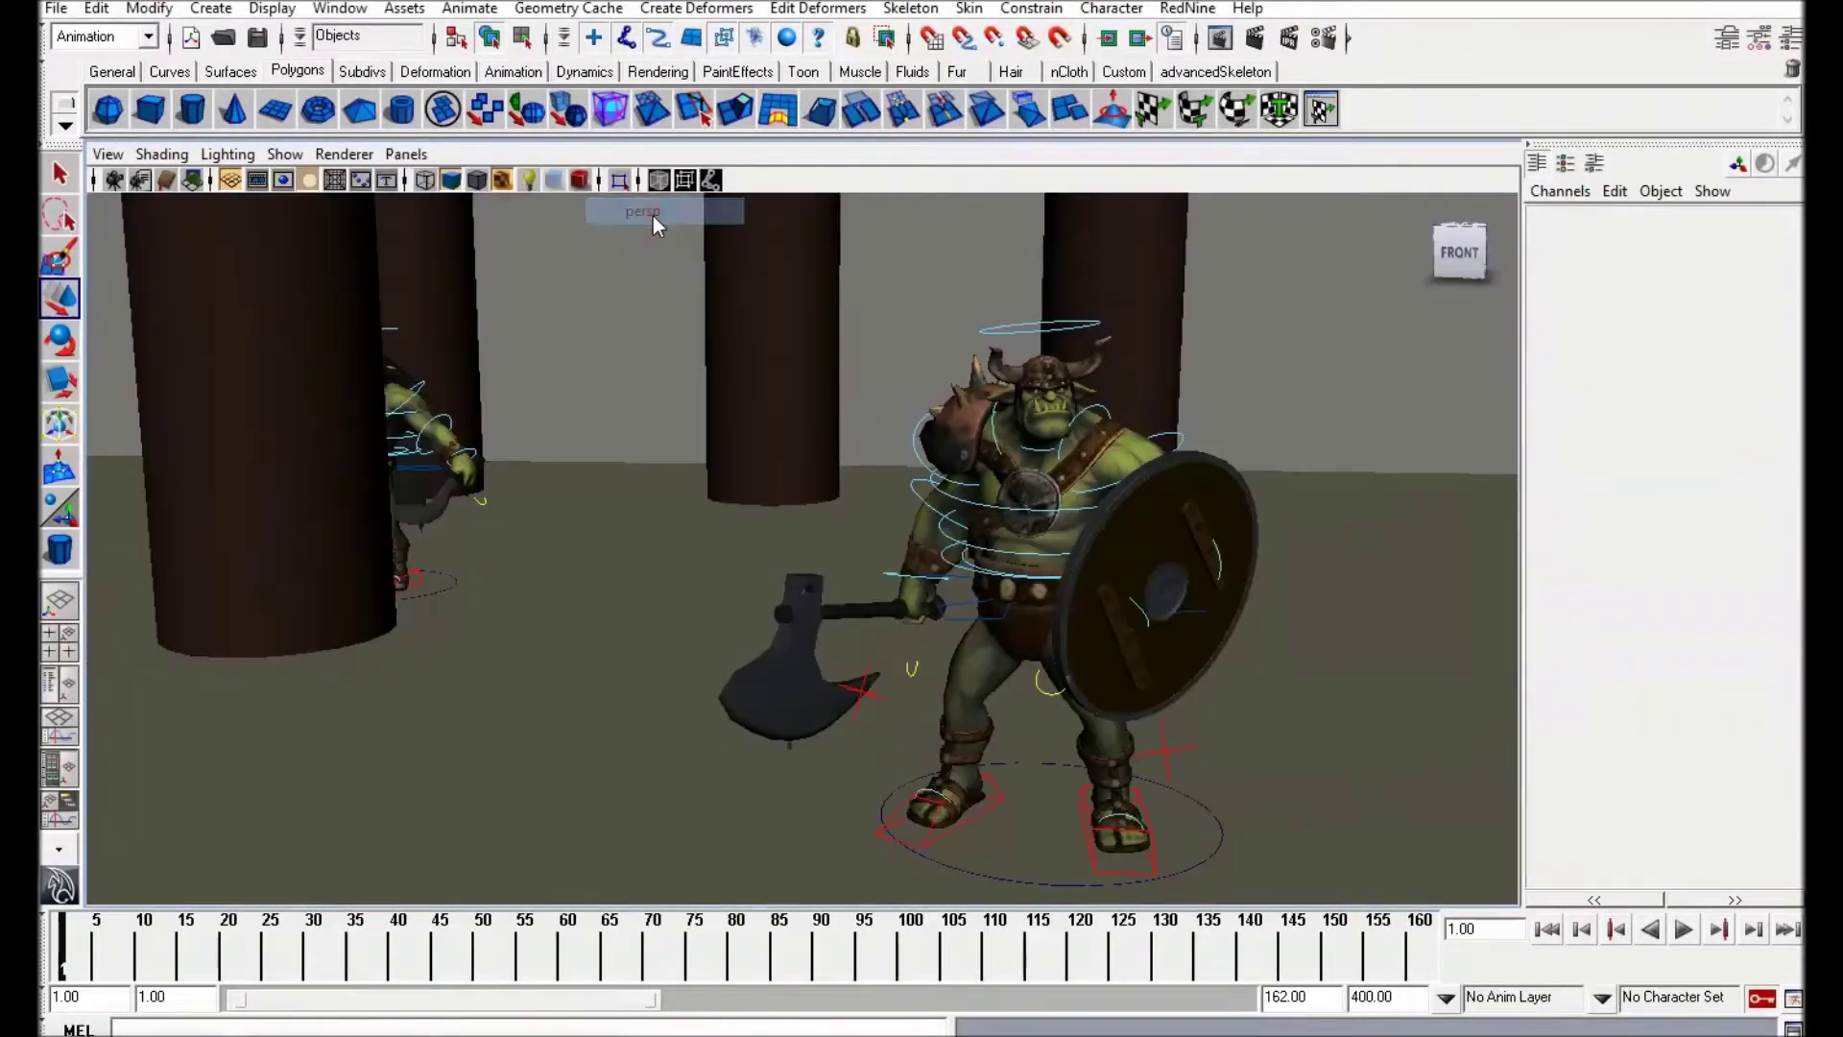
alt+right_drag(914, 413, 712, 370)
alt+middle_drag(856, 472, 754, 558)
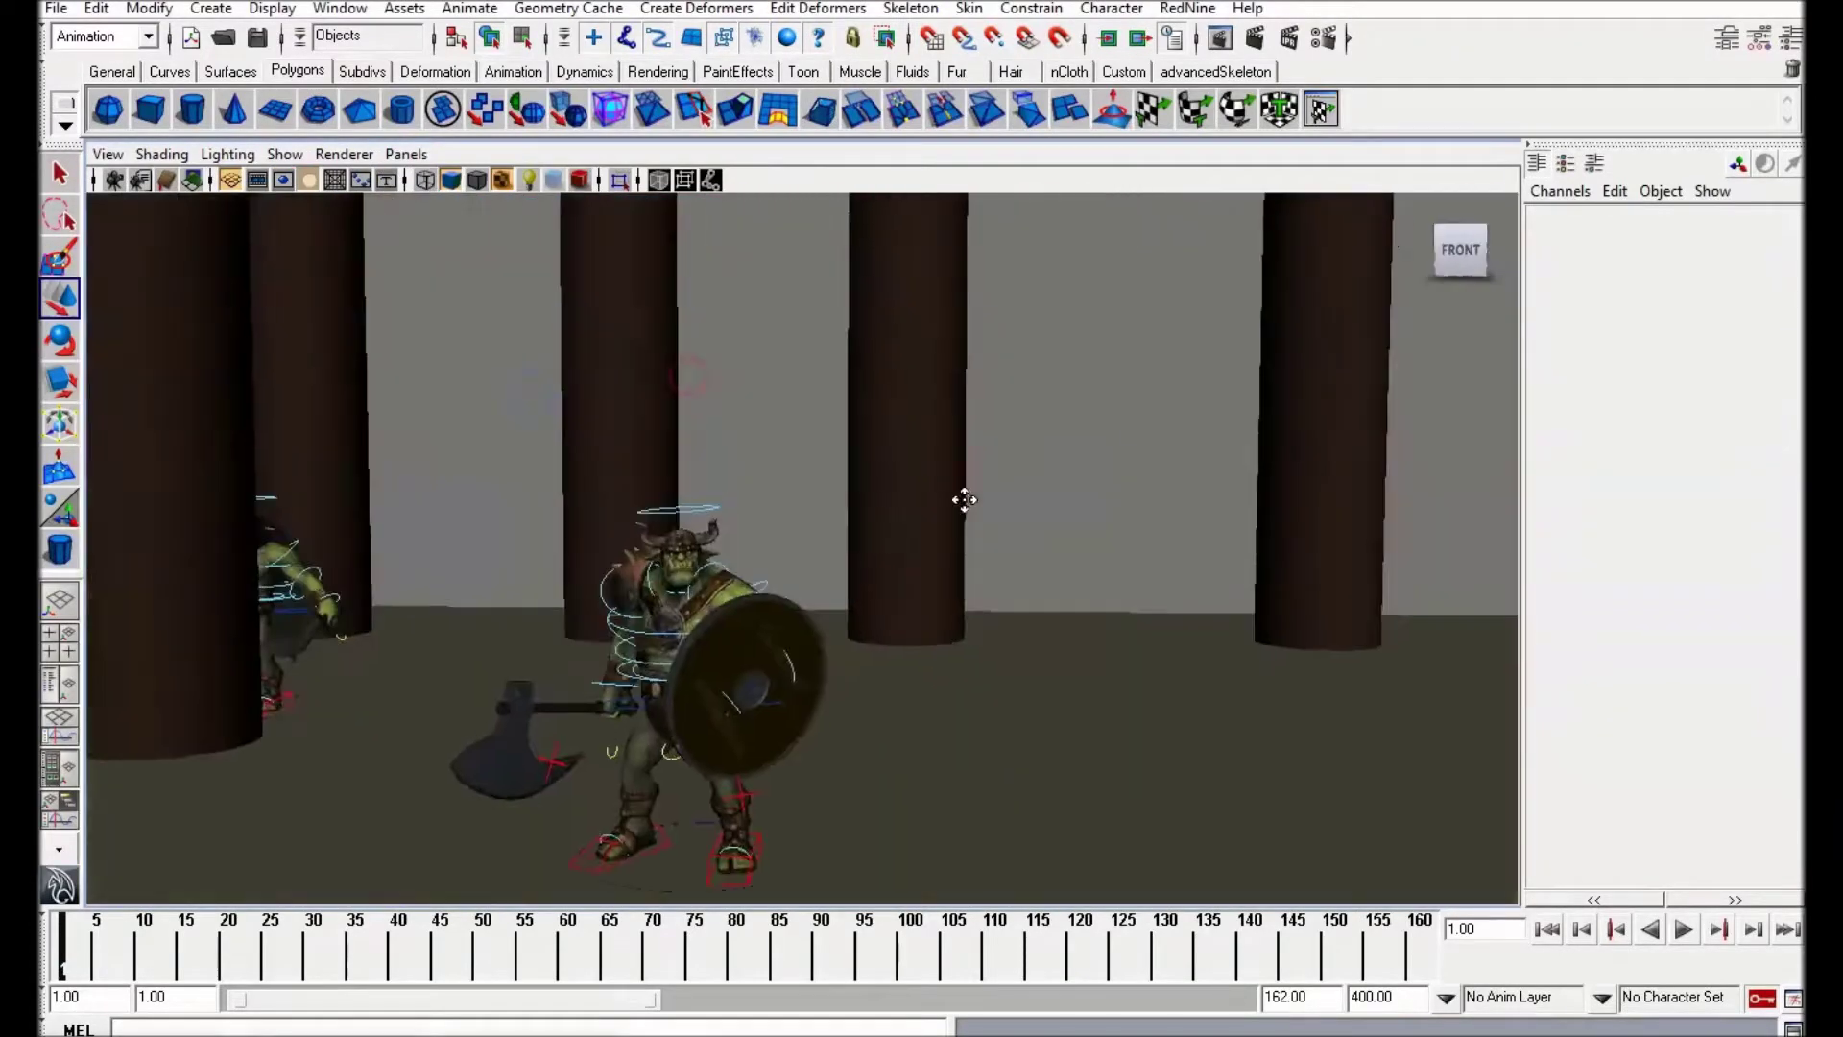
alt+drag(665, 447, 606, 448)
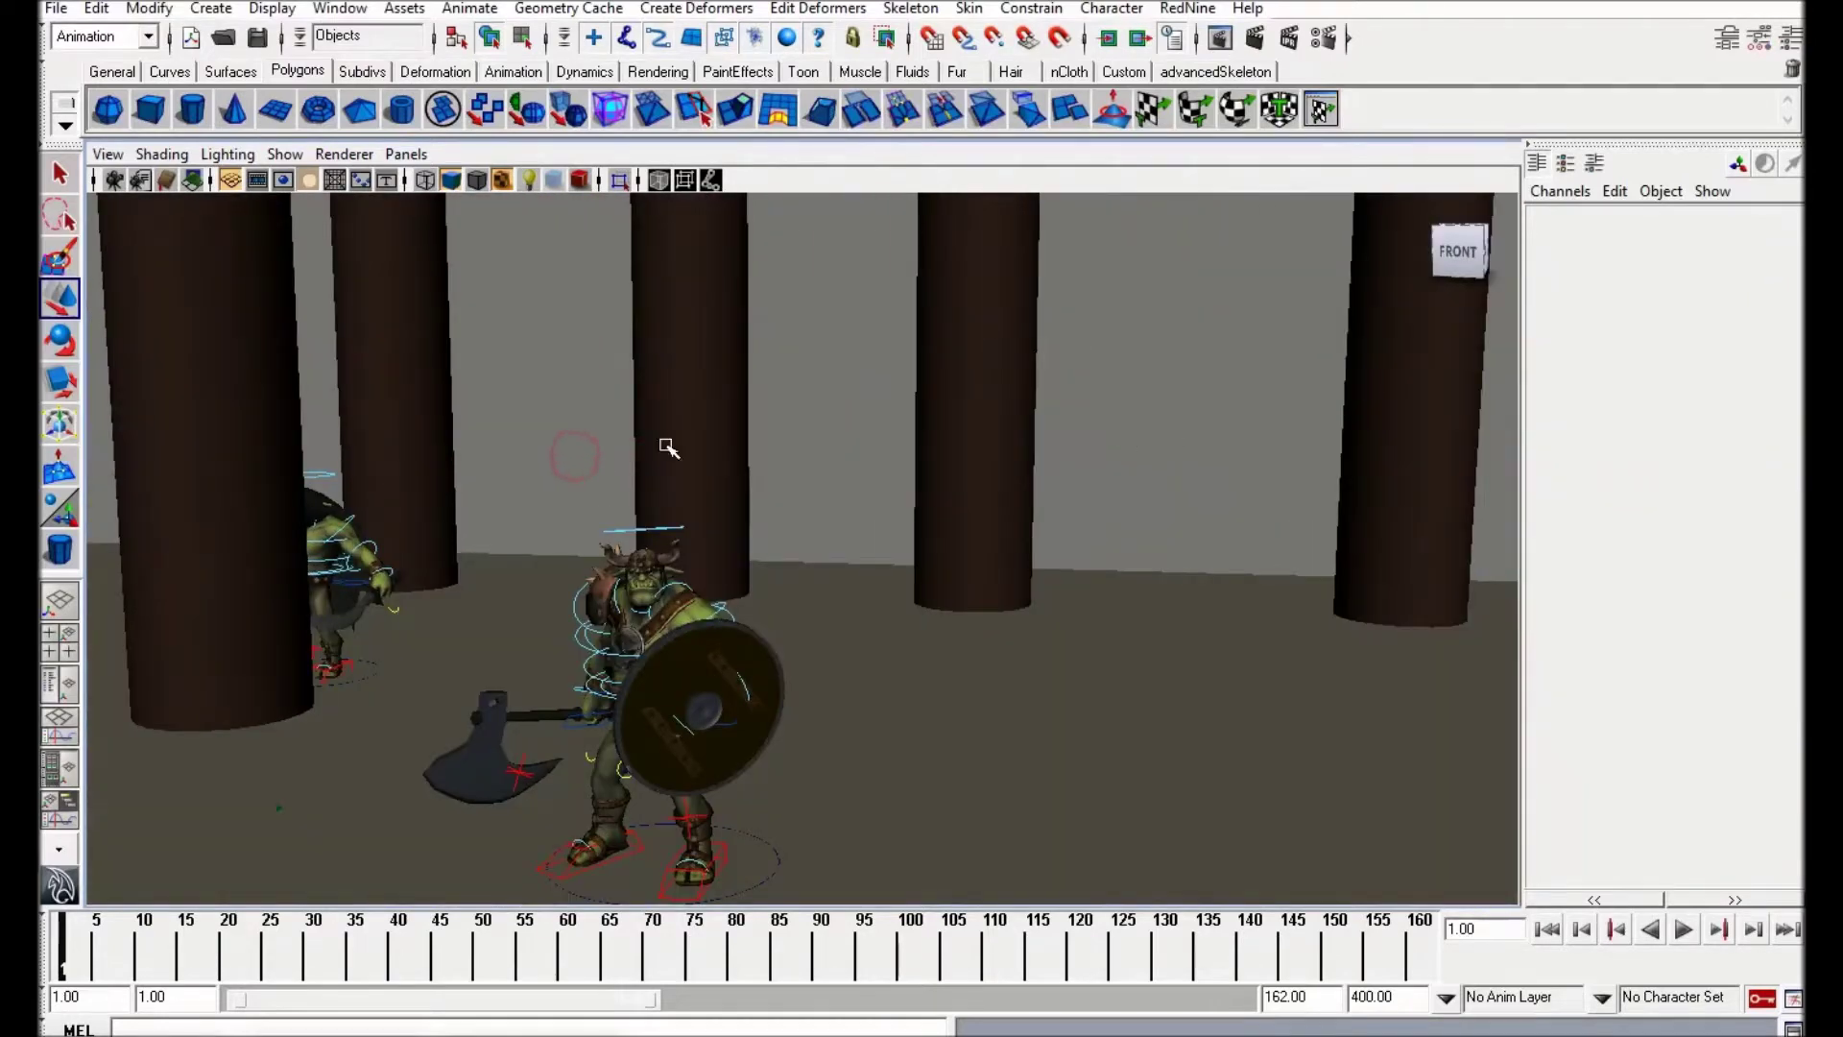
alt+middle_drag(637, 446, 819, 418)
alt+middle_drag(923, 488, 1017, 470)
alt+right_drag(677, 506, 720, 488)
mouse_move(650, 488)
alt+mouse_down()
mouse_move(529, 498)
mouse_move(624, 504)
alt+mouse_up()
alt+right_drag(624, 504, 691, 531)
alt+right_drag(1259, 599, 1066, 563)
alt+middle_drag(1066, 563, 950, 494)
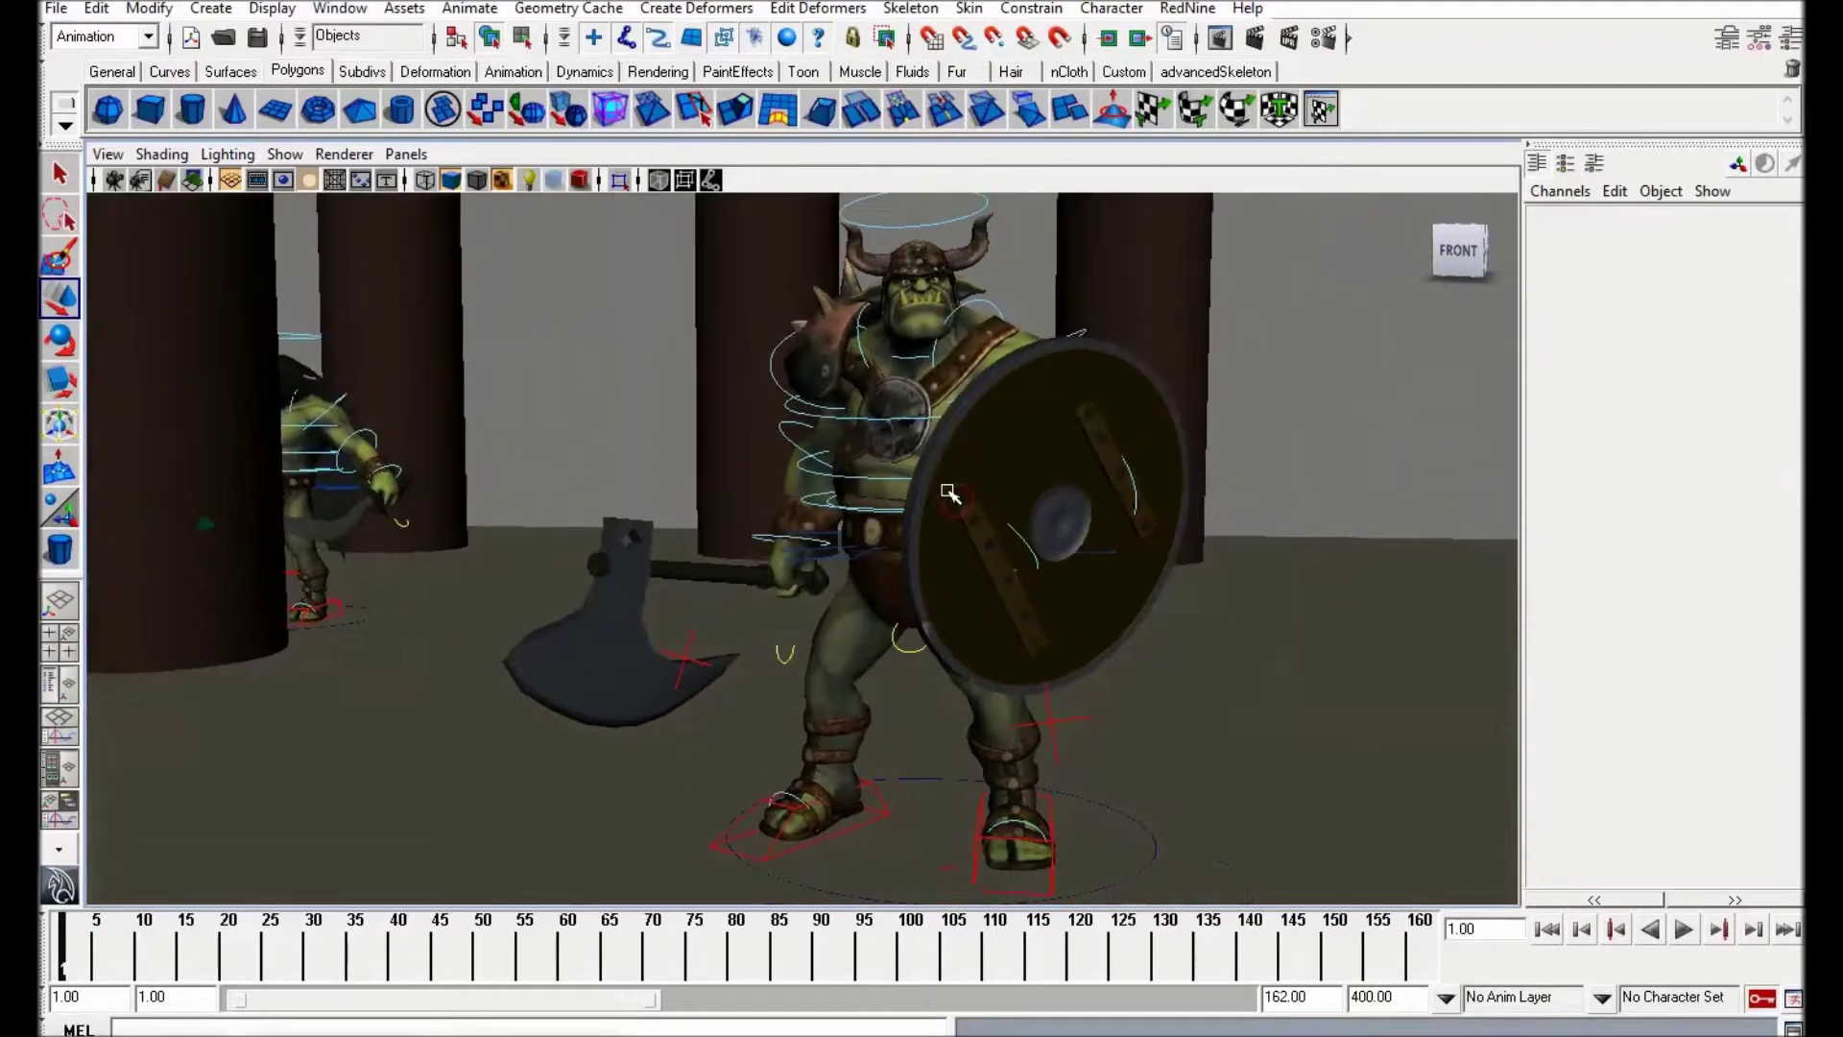
alt+drag(950, 494, 951, 519)
alt+middle_drag(951, 519, 955, 498)
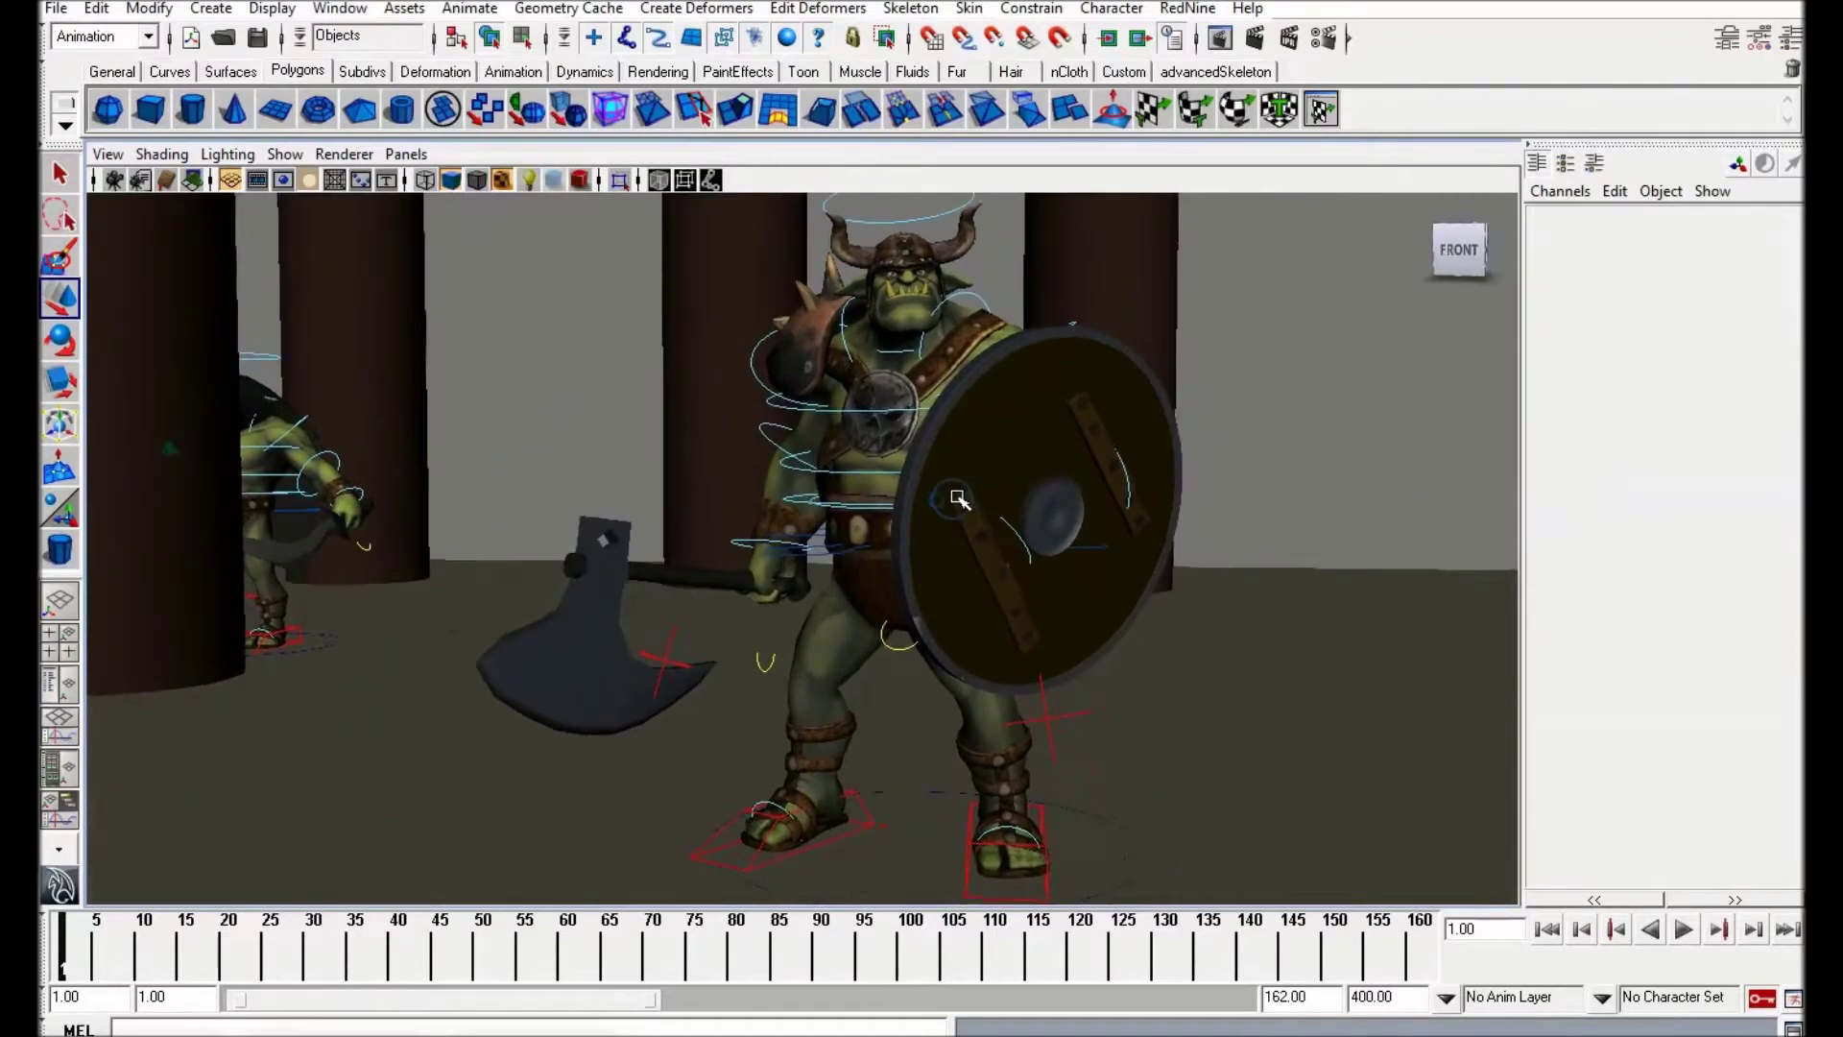
alt+drag(975, 442, 1034, 621)
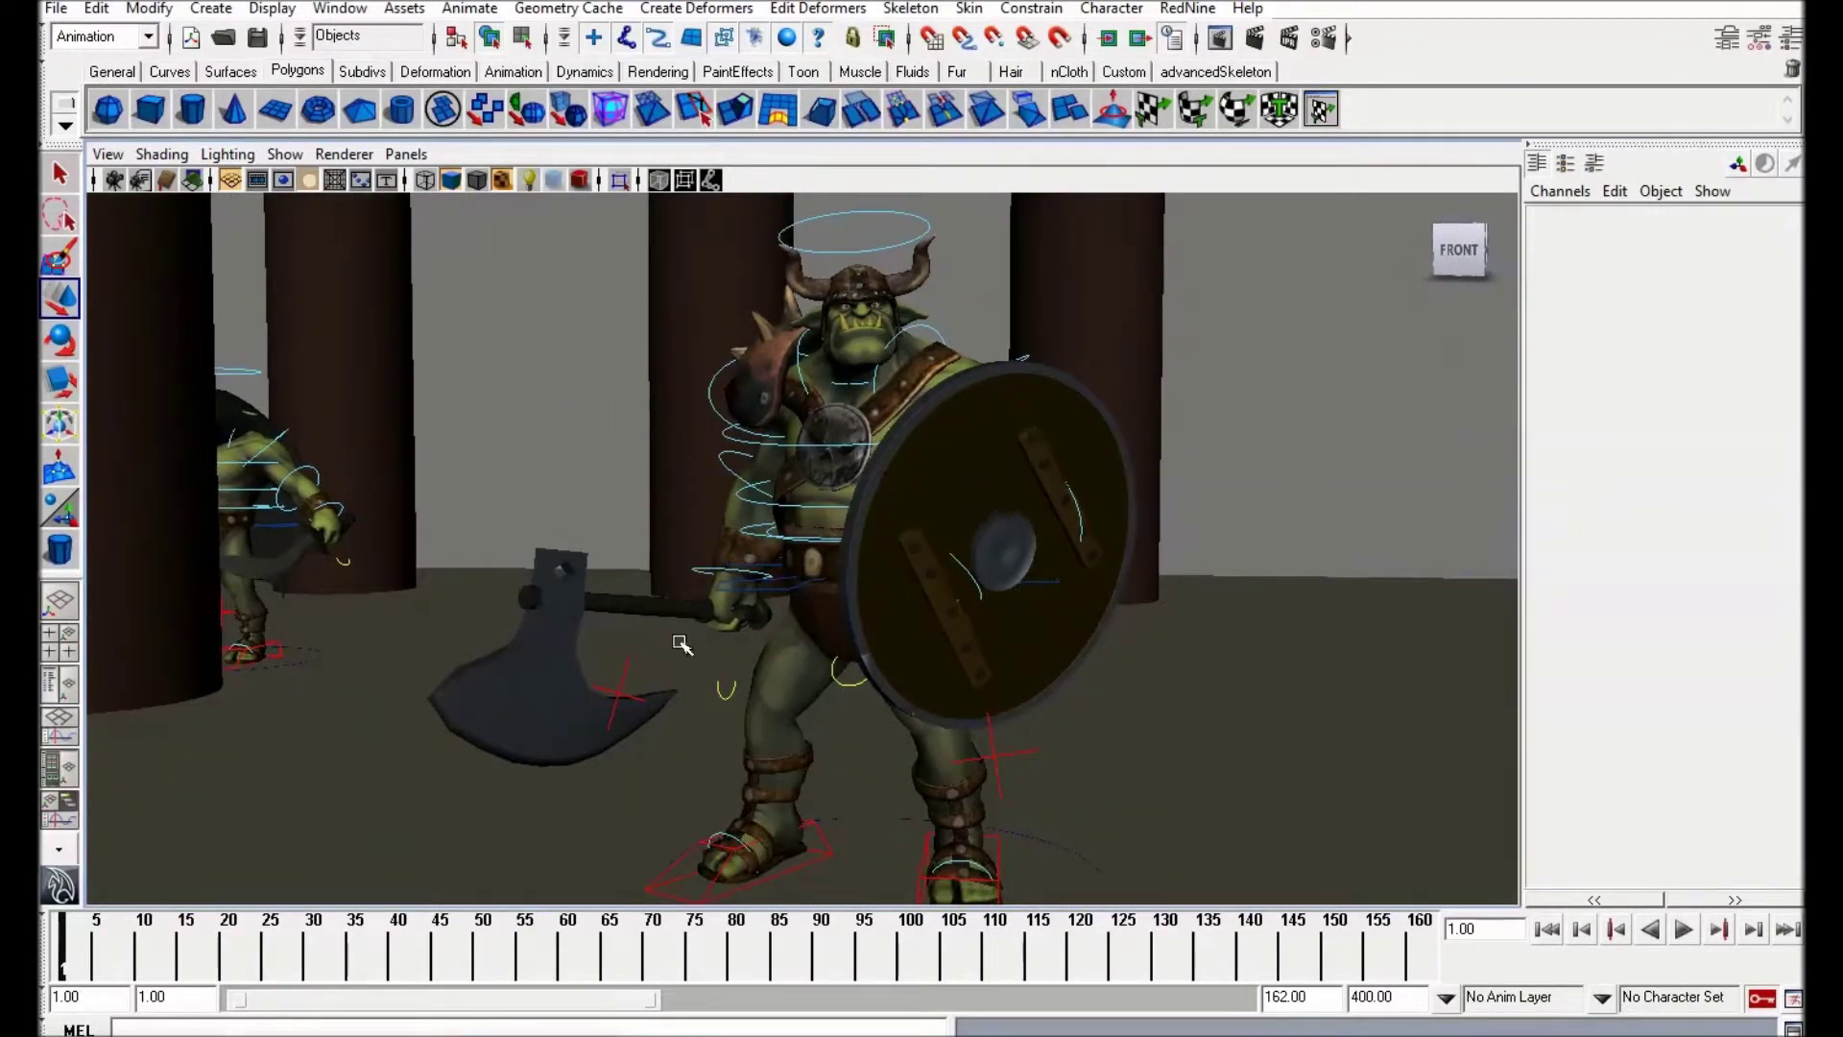
Step: Select the background orc's main control, move it along X out from behind the pillar and inspect its model from several sides
alt+drag(817, 589, 1015, 481)
alt+drag(882, 626, 848, 742)
click(621, 715)
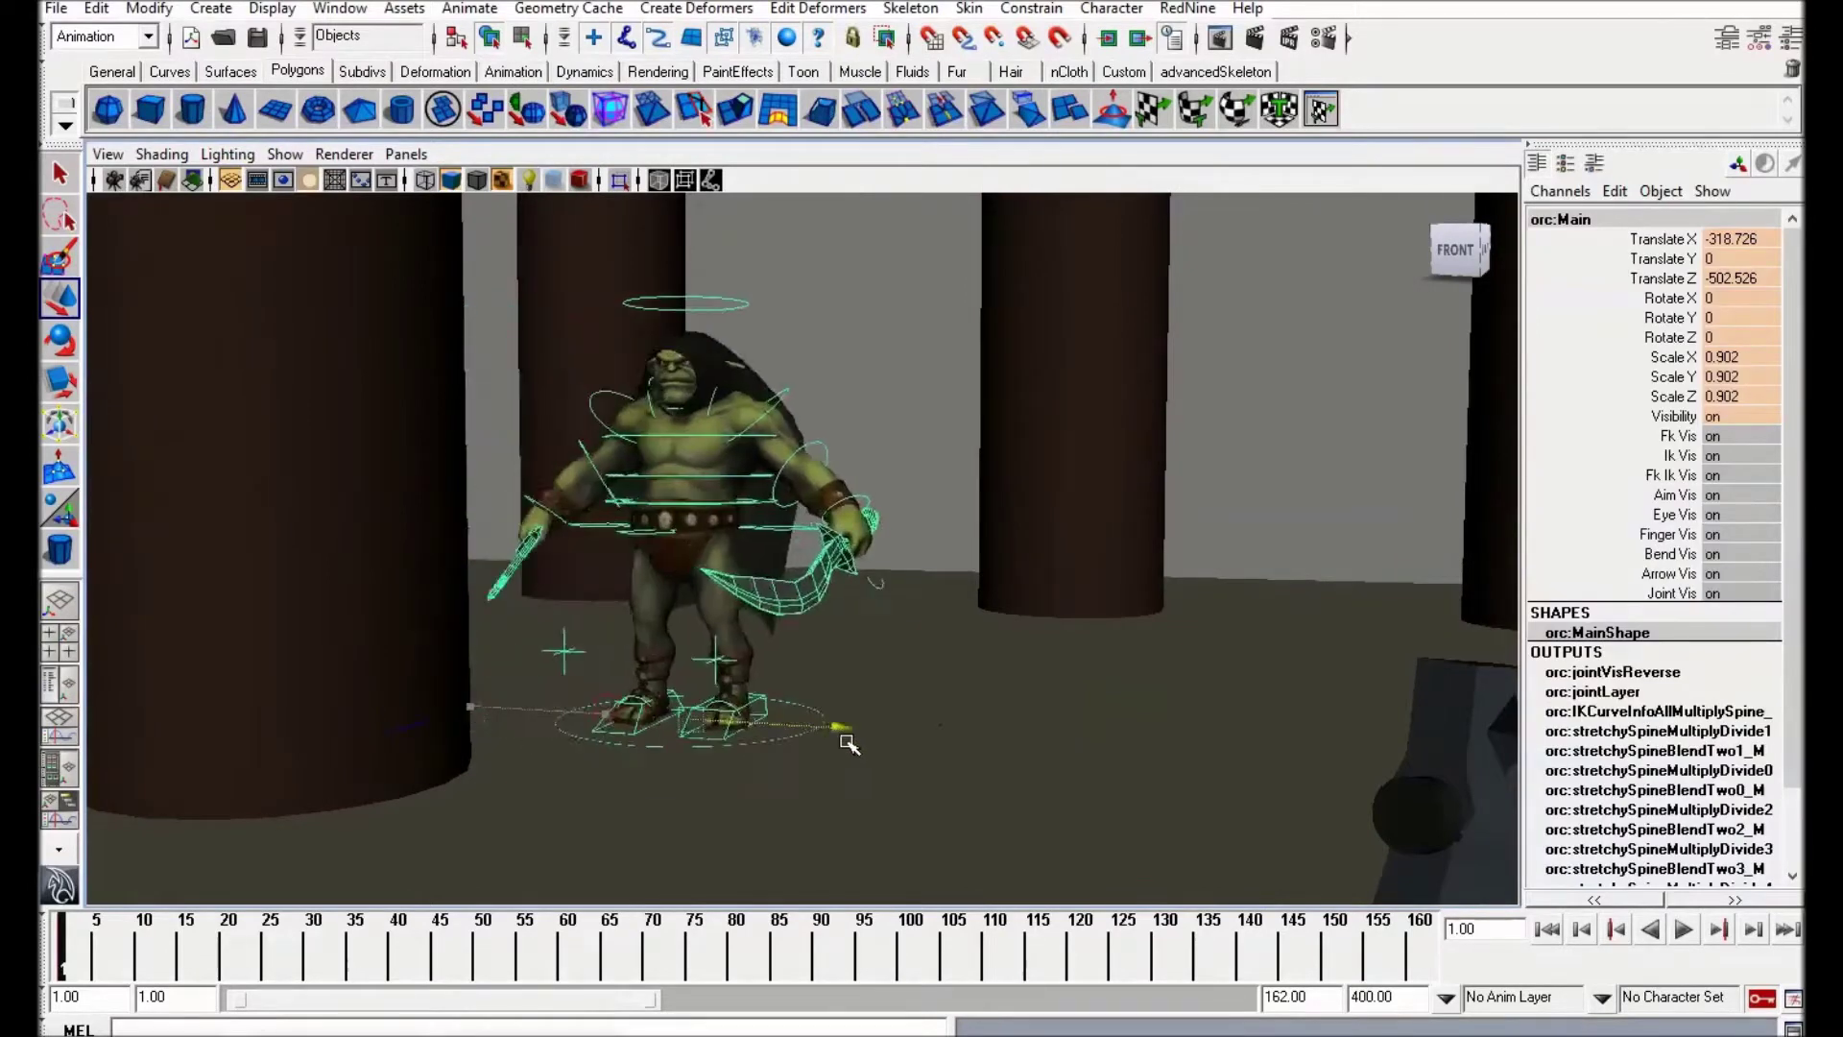
alt+drag(618, 615, 758, 608)
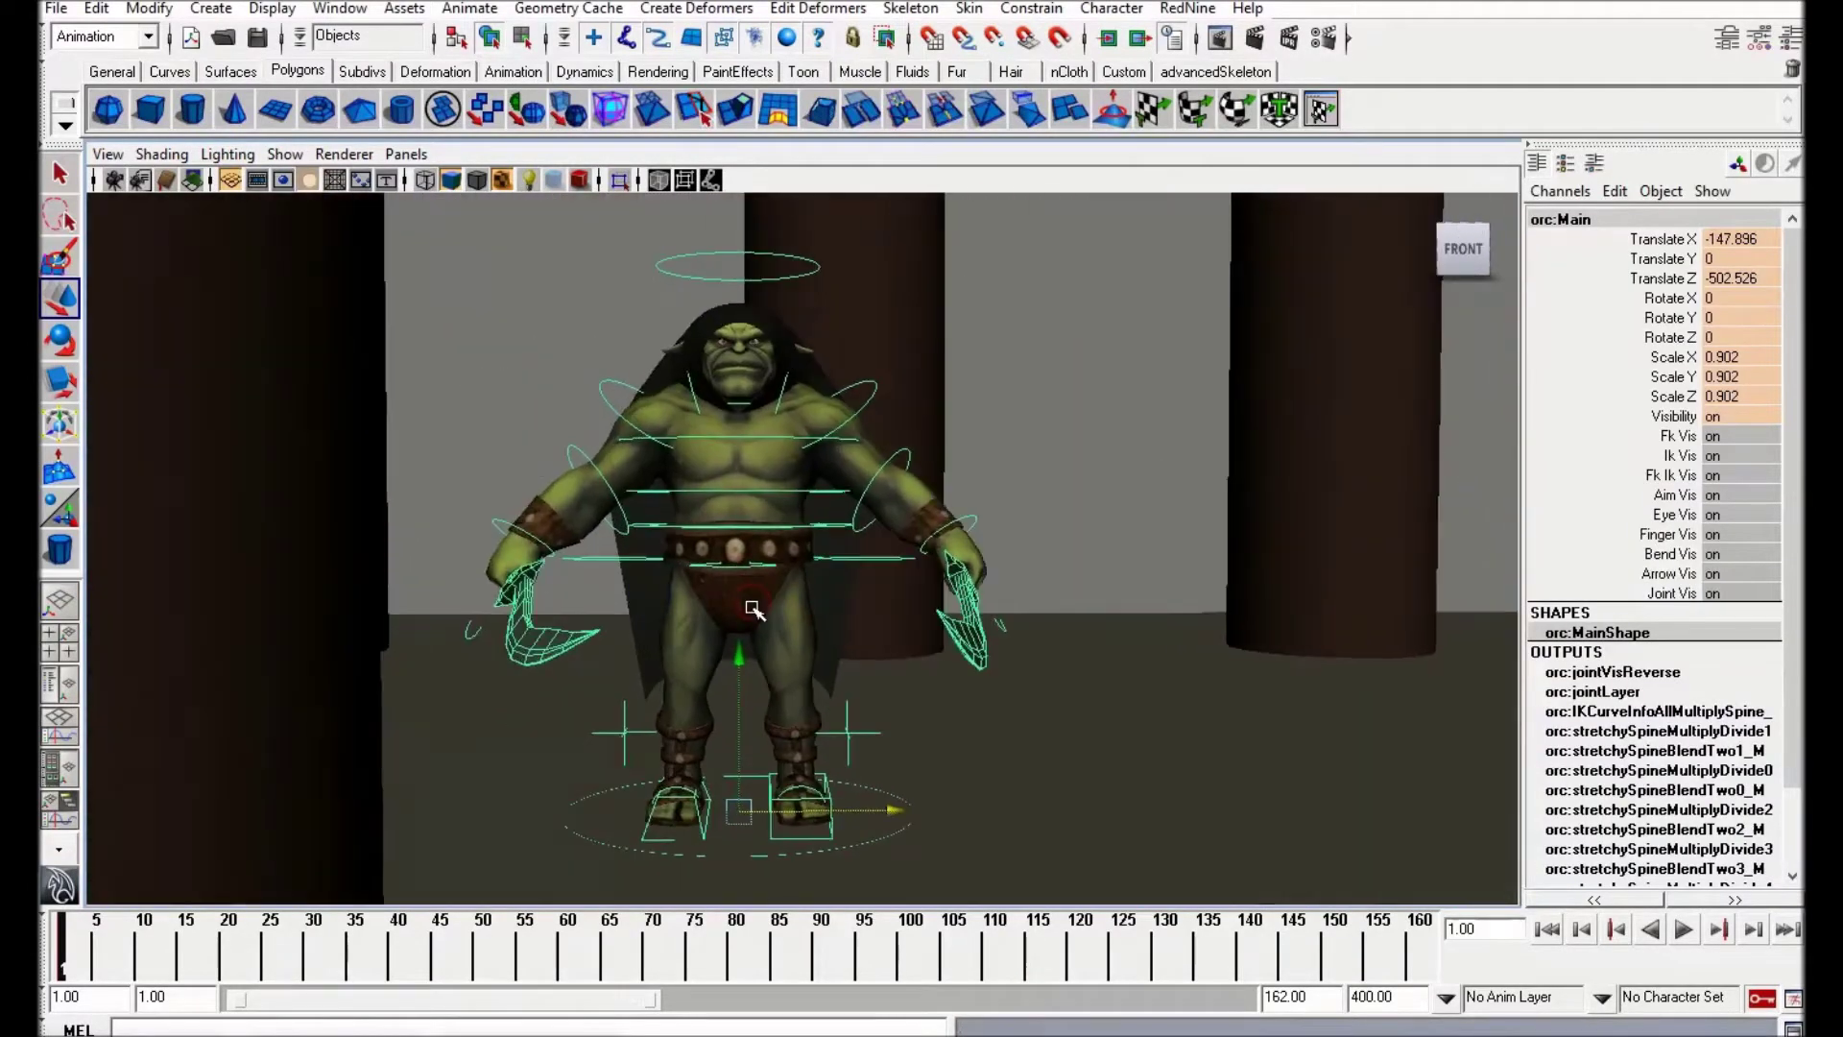
alt+middle_drag(794, 607, 796, 636)
alt+drag(797, 641, 722, 545)
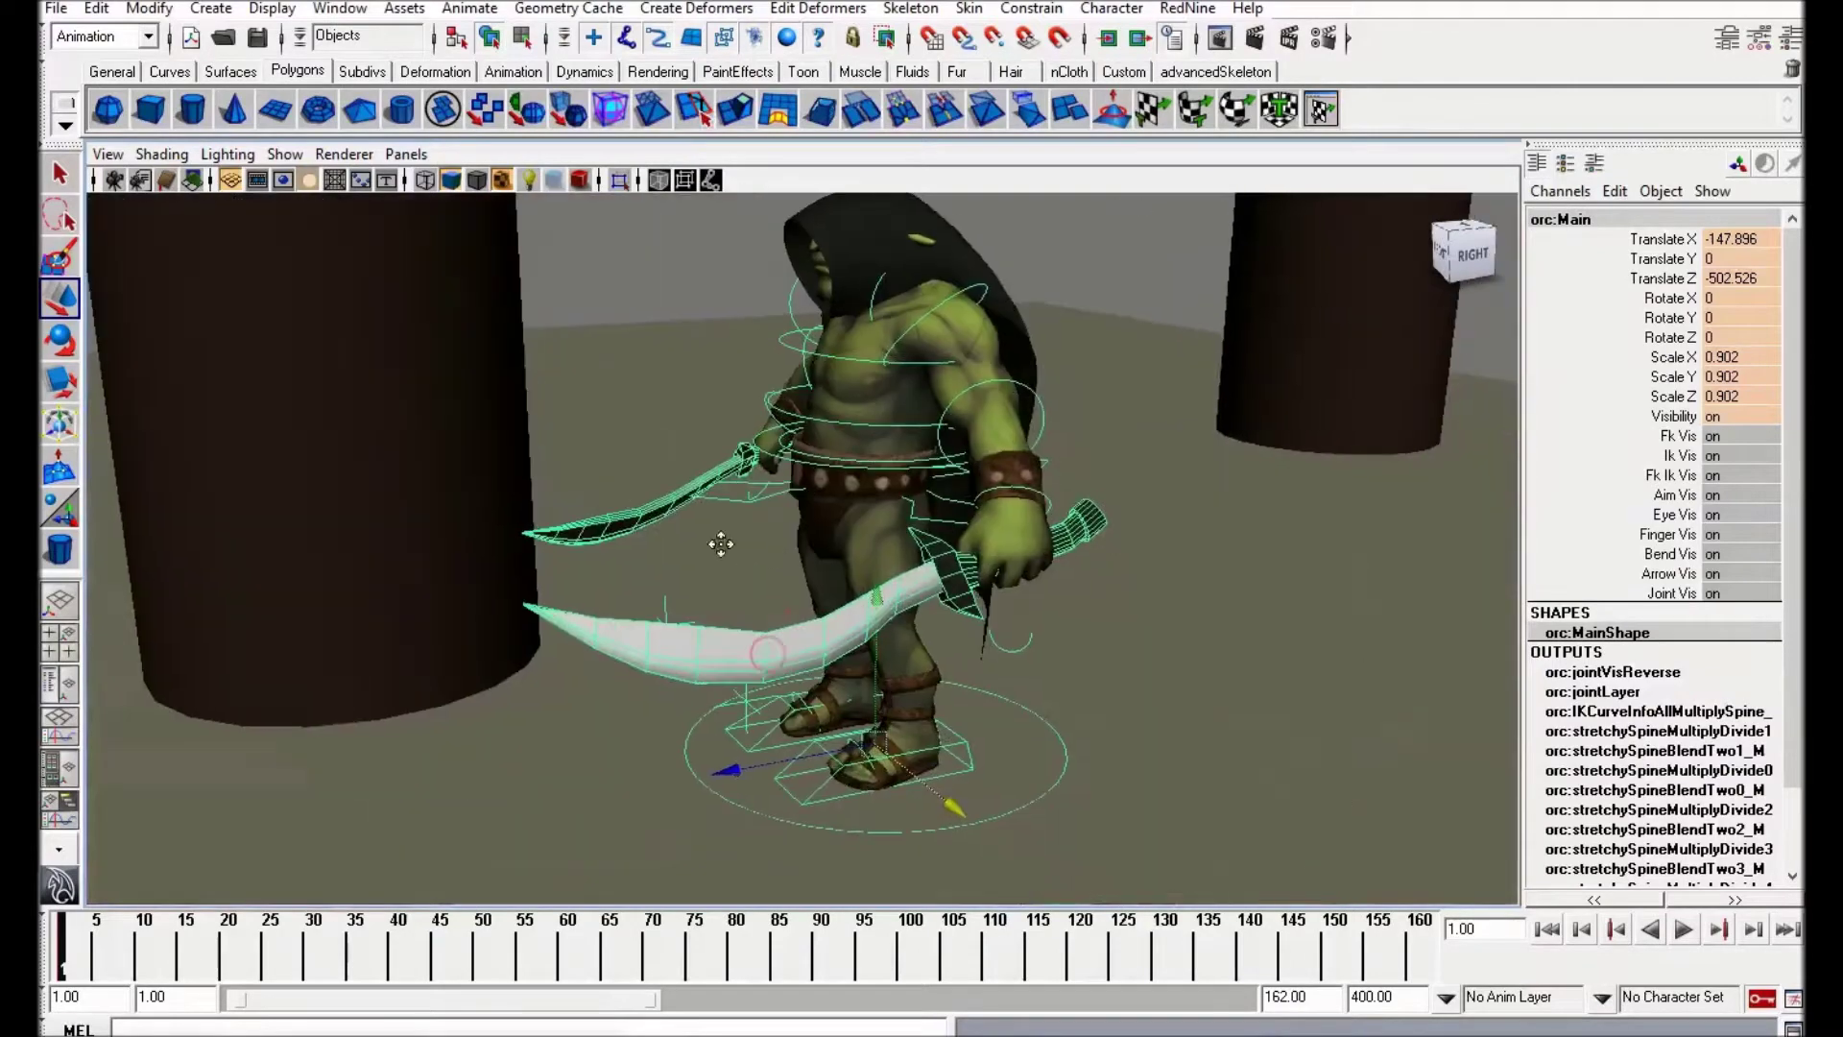
alt+drag(527, 676, 740, 362)
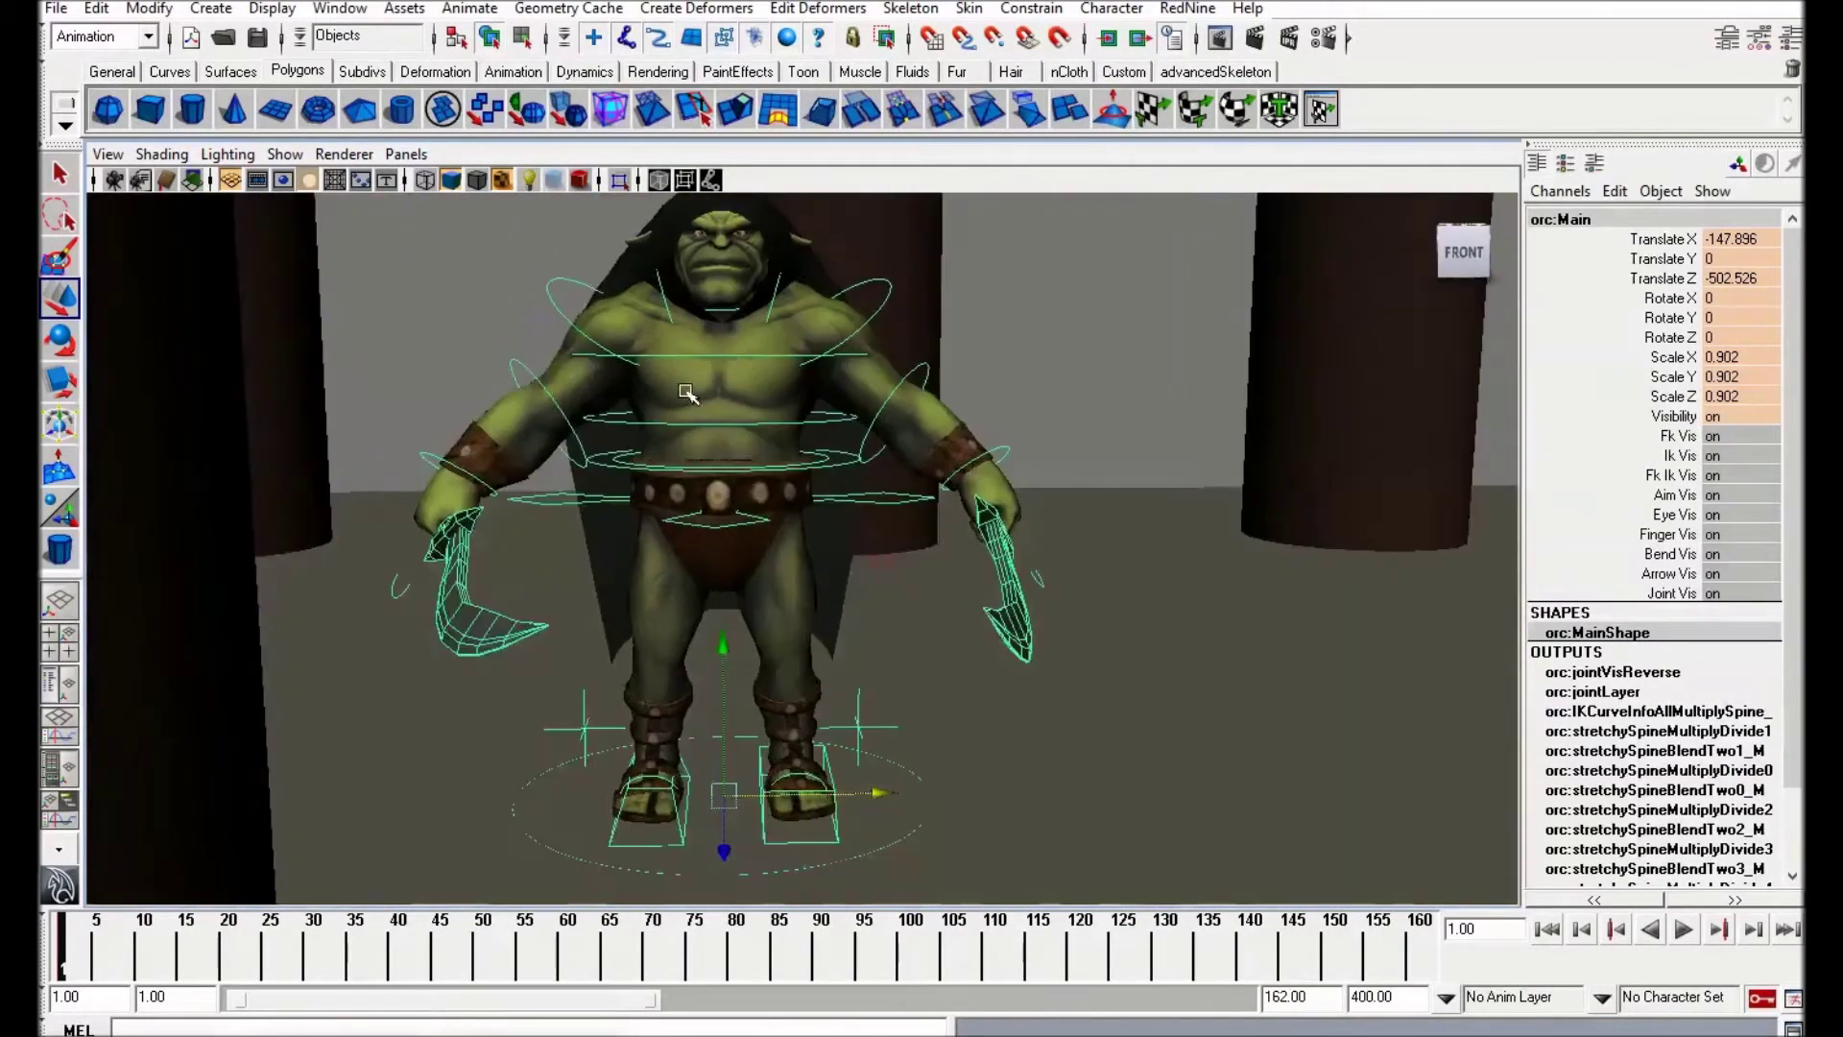
alt+right_drag(946, 579, 782, 562)
alt+drag(787, 574, 763, 576)
mouse_move(889, 684)
alt+mouse_down()
mouse_move(936, 590)
mouse_move(672, 605)
mouse_move(803, 609)
mouse_move(781, 557)
mouse_move(1114, 585)
mouse_move(967, 625)
mouse_move(900, 671)
alt+mouse_up()
Step: Move the background orc back behind the pillar to about -318.4 in X
drag(853, 755, 488, 735)
alt+right_drag(806, 735, 653, 691)
alt+middle_drag(883, 672, 774, 609)
alt+right_drag(774, 609, 909, 630)
alt+drag(909, 632, 893, 619)
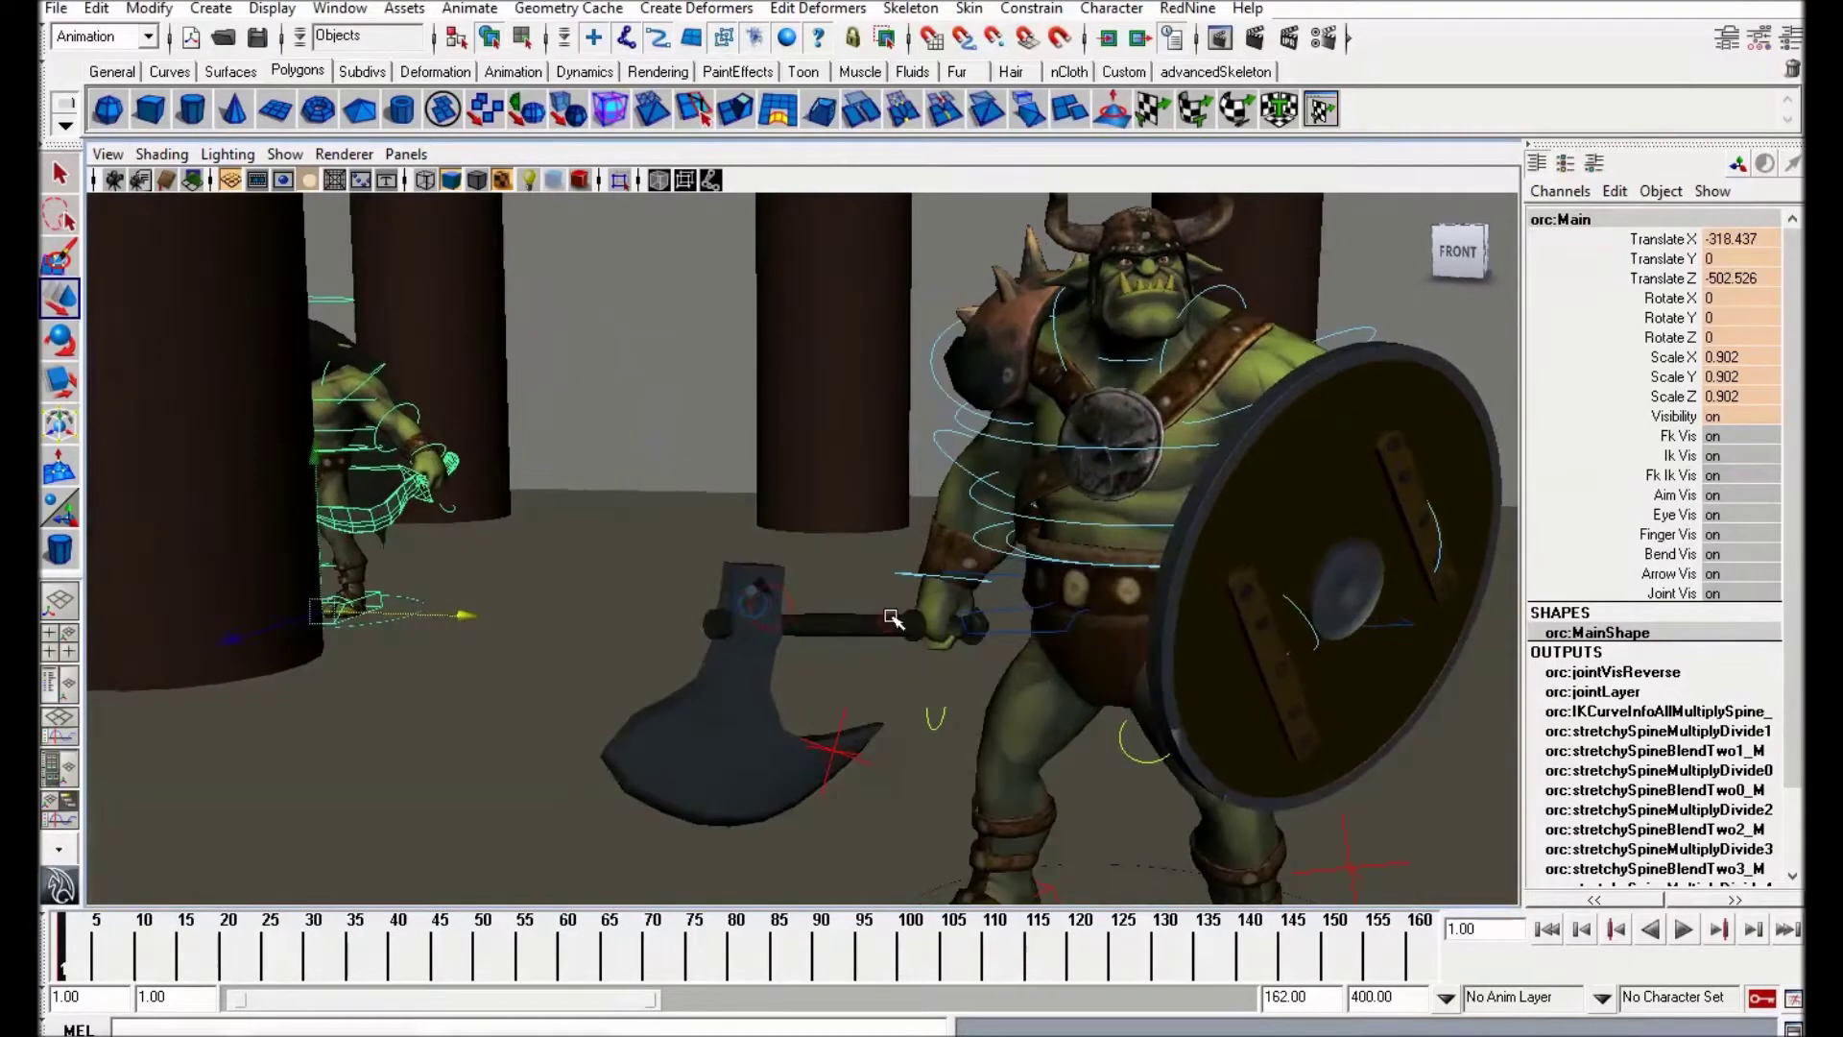
Step: Switch the viewport to the shot camera and hide the NURBS curves
click(411, 154)
mouse_move(432, 182)
click(650, 181)
click(299, 154)
click(320, 284)
click(499, 295)
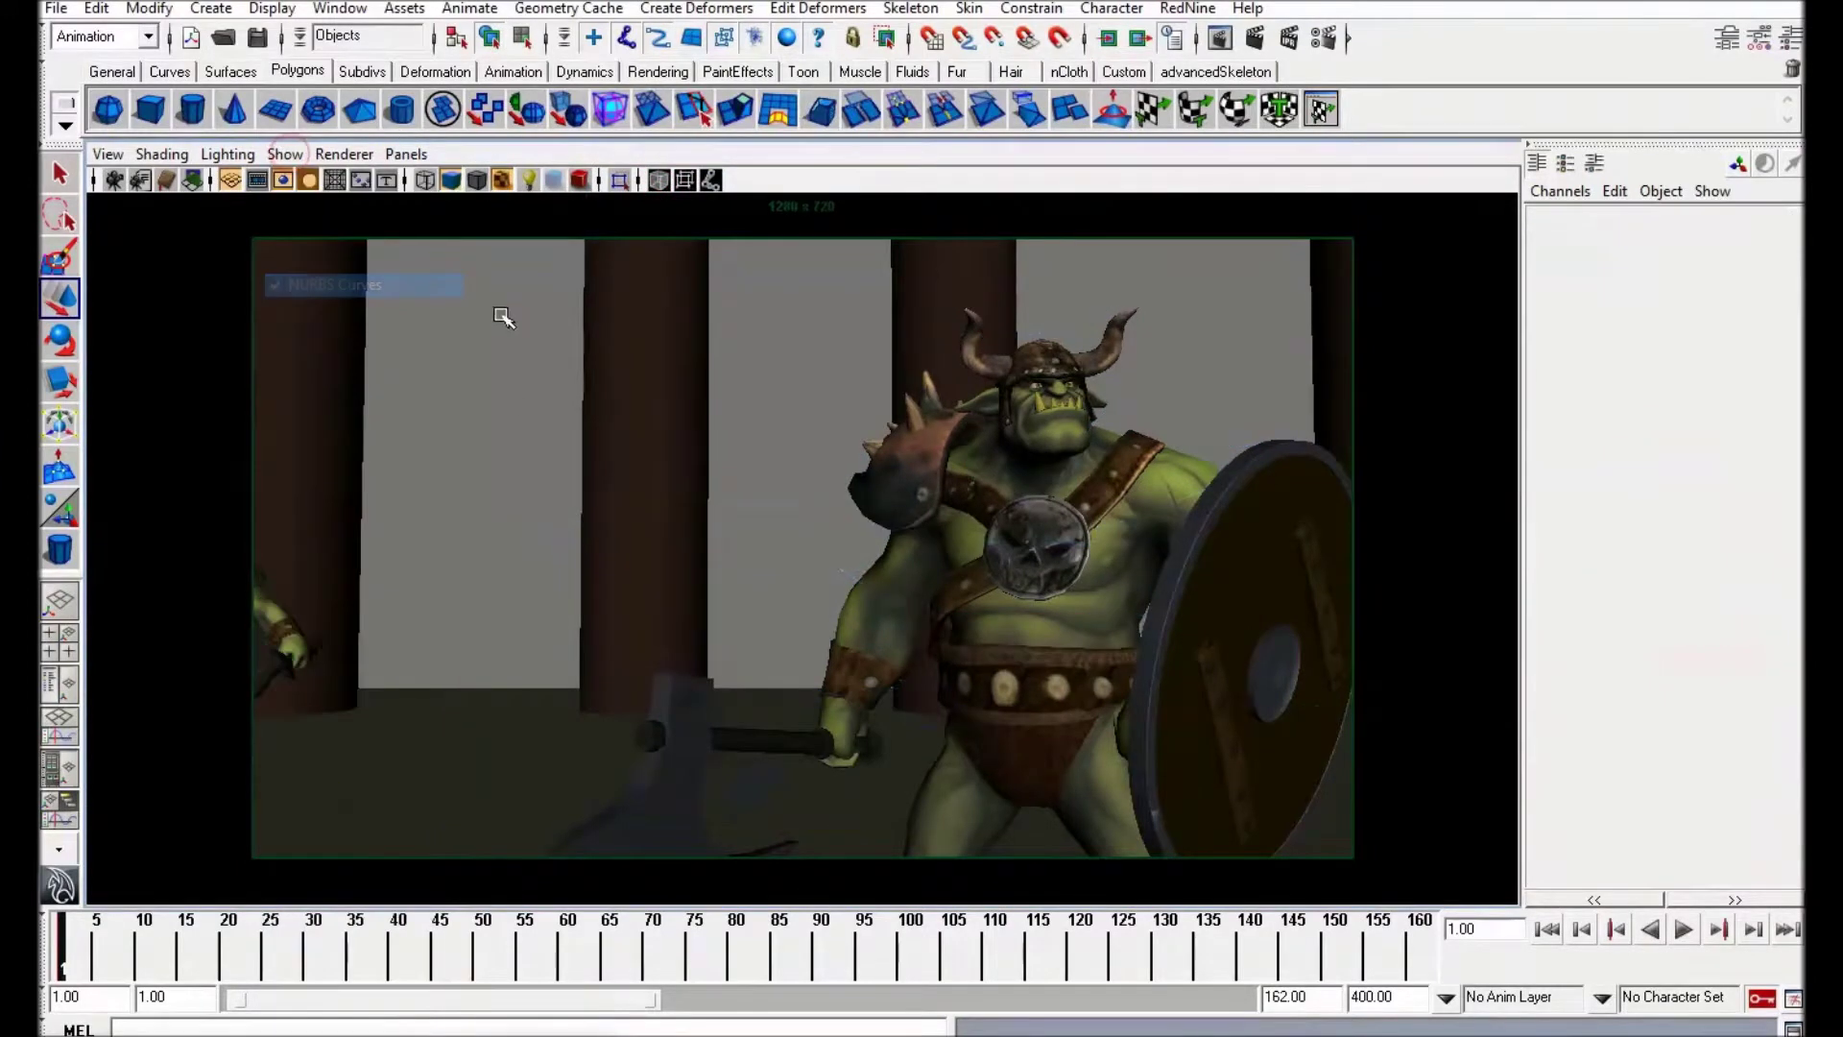
Step: Play and scrub the animation through the shot camera to review the horned orc's movement and the camera motion
click(203, 956)
key(alt+shift+v)
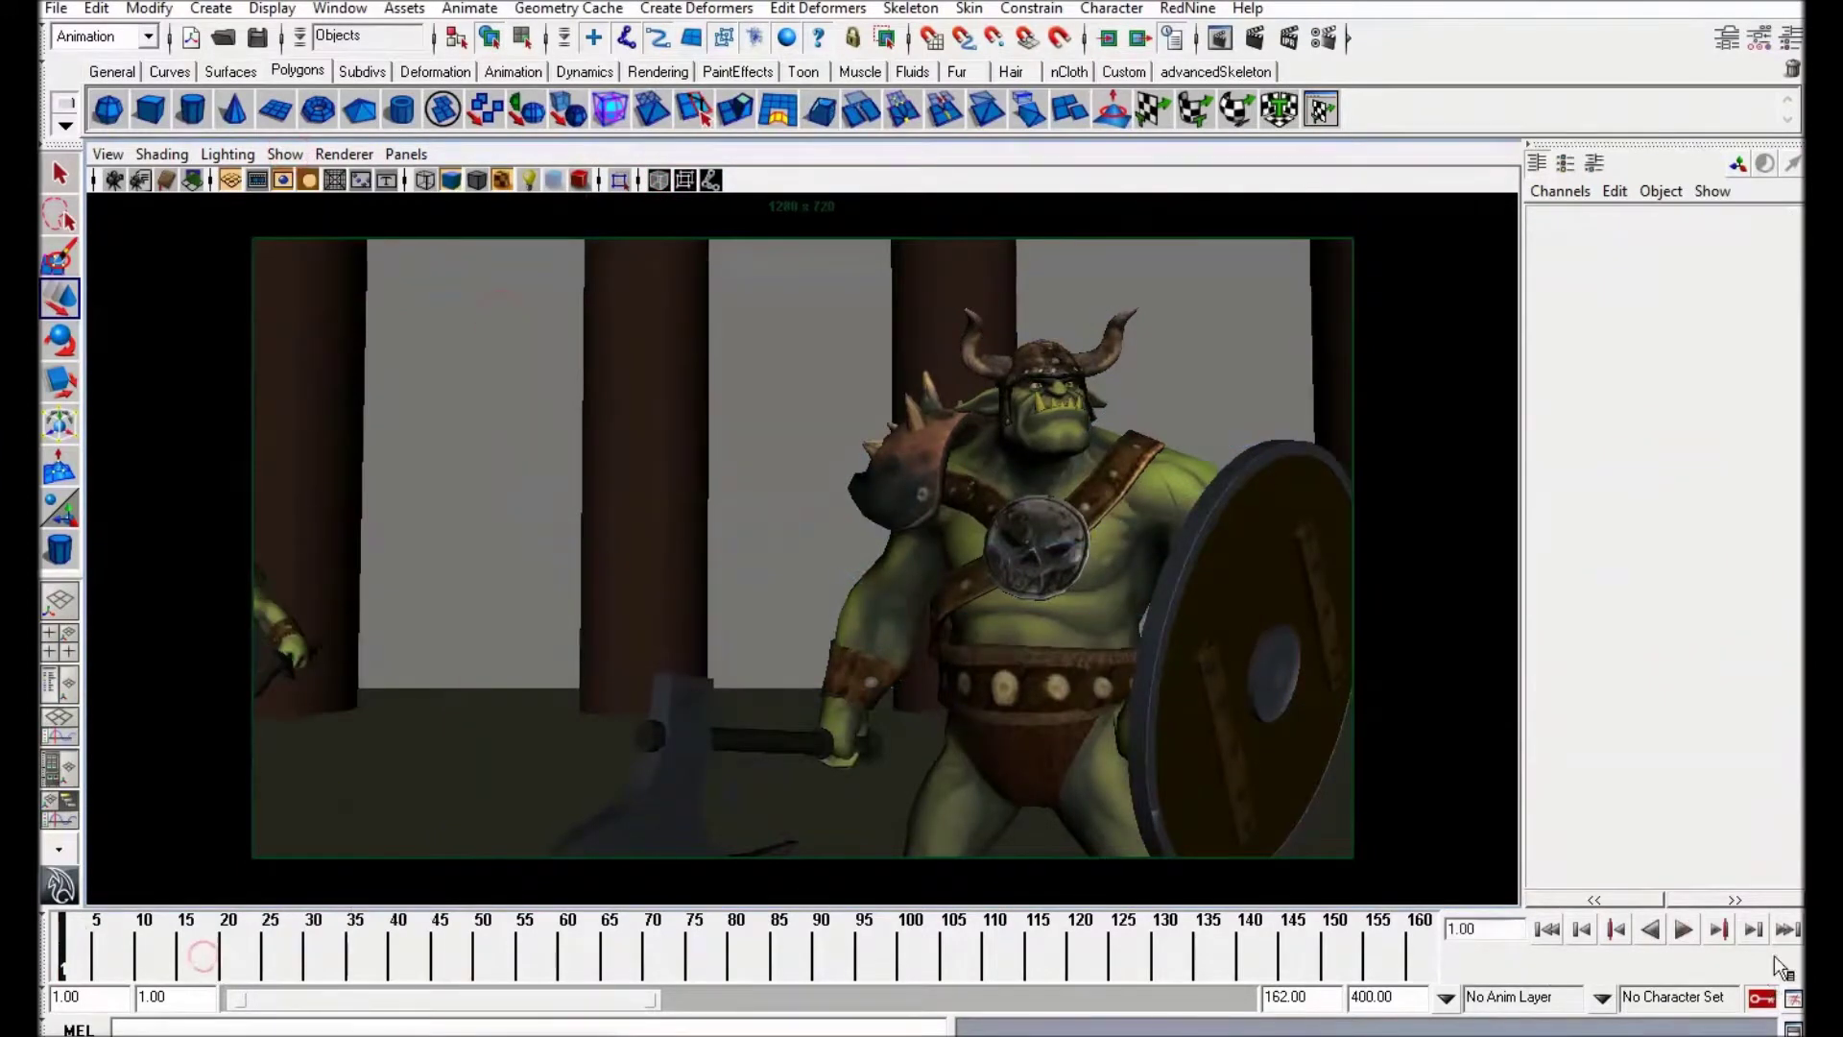
click(1682, 929)
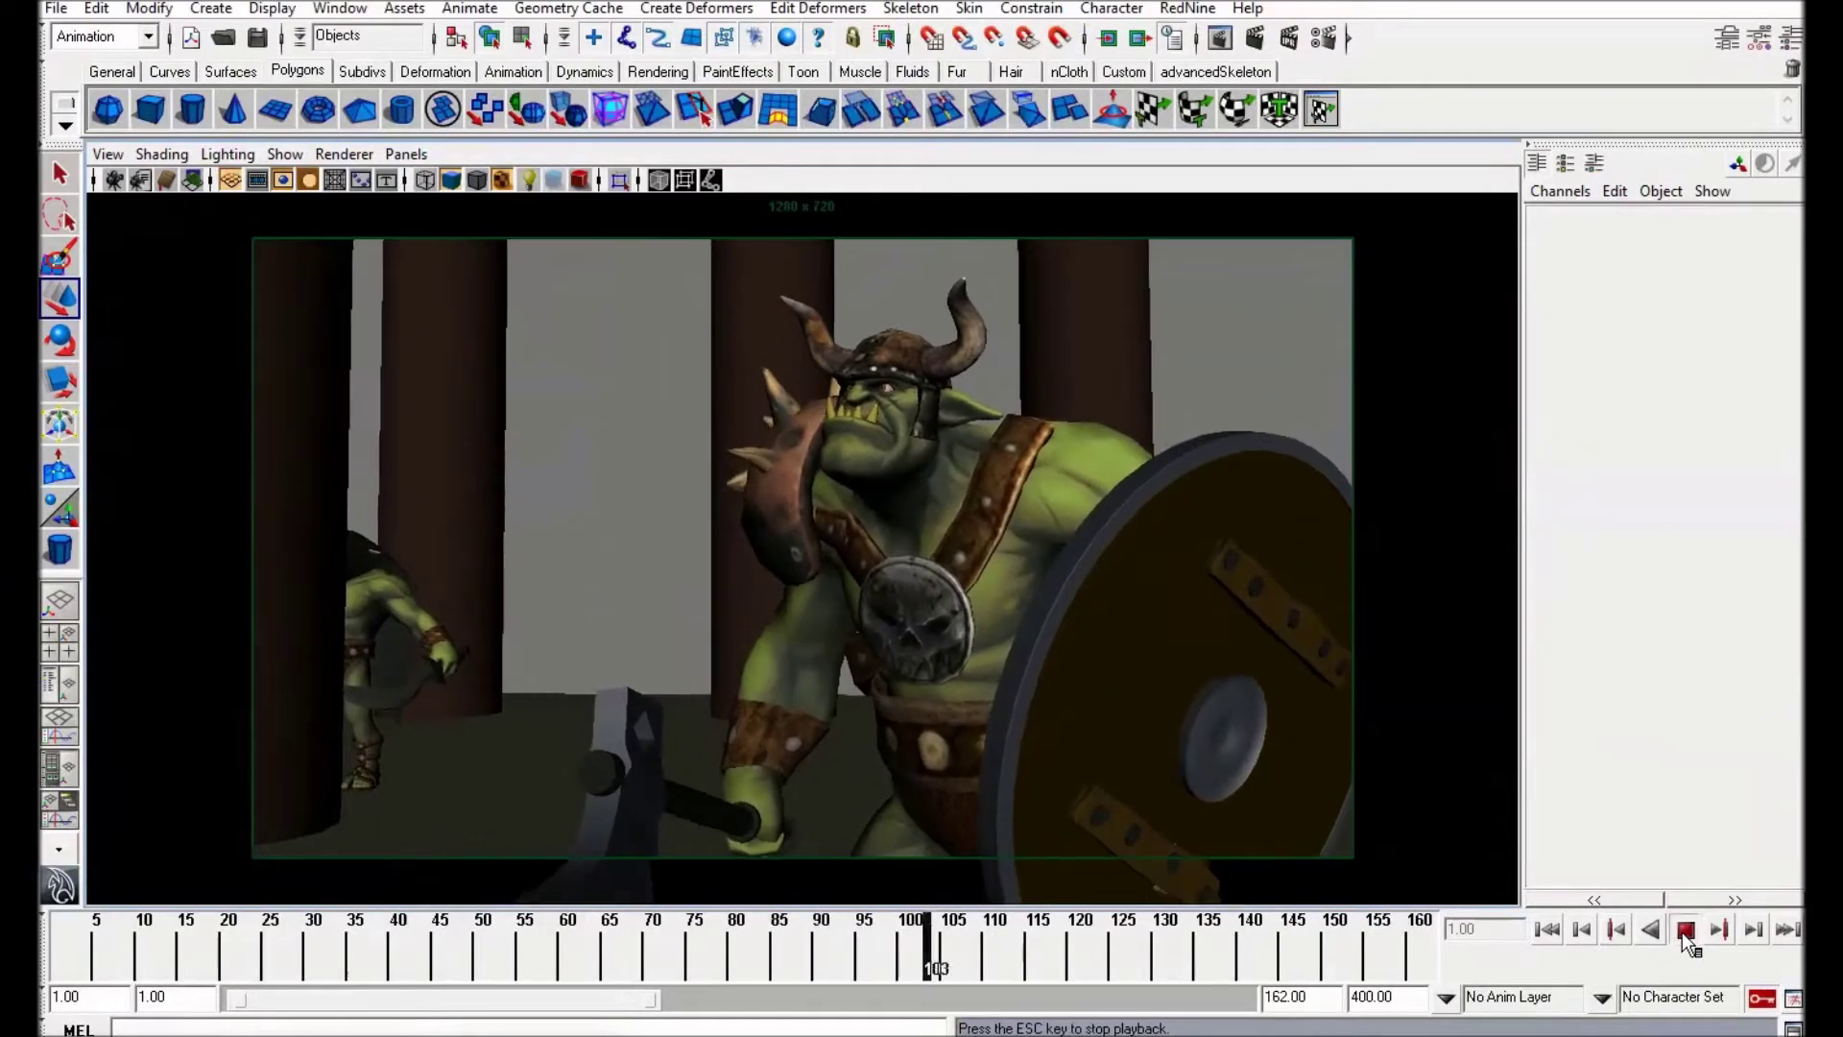
click(1682, 930)
click(893, 955)
click(1682, 930)
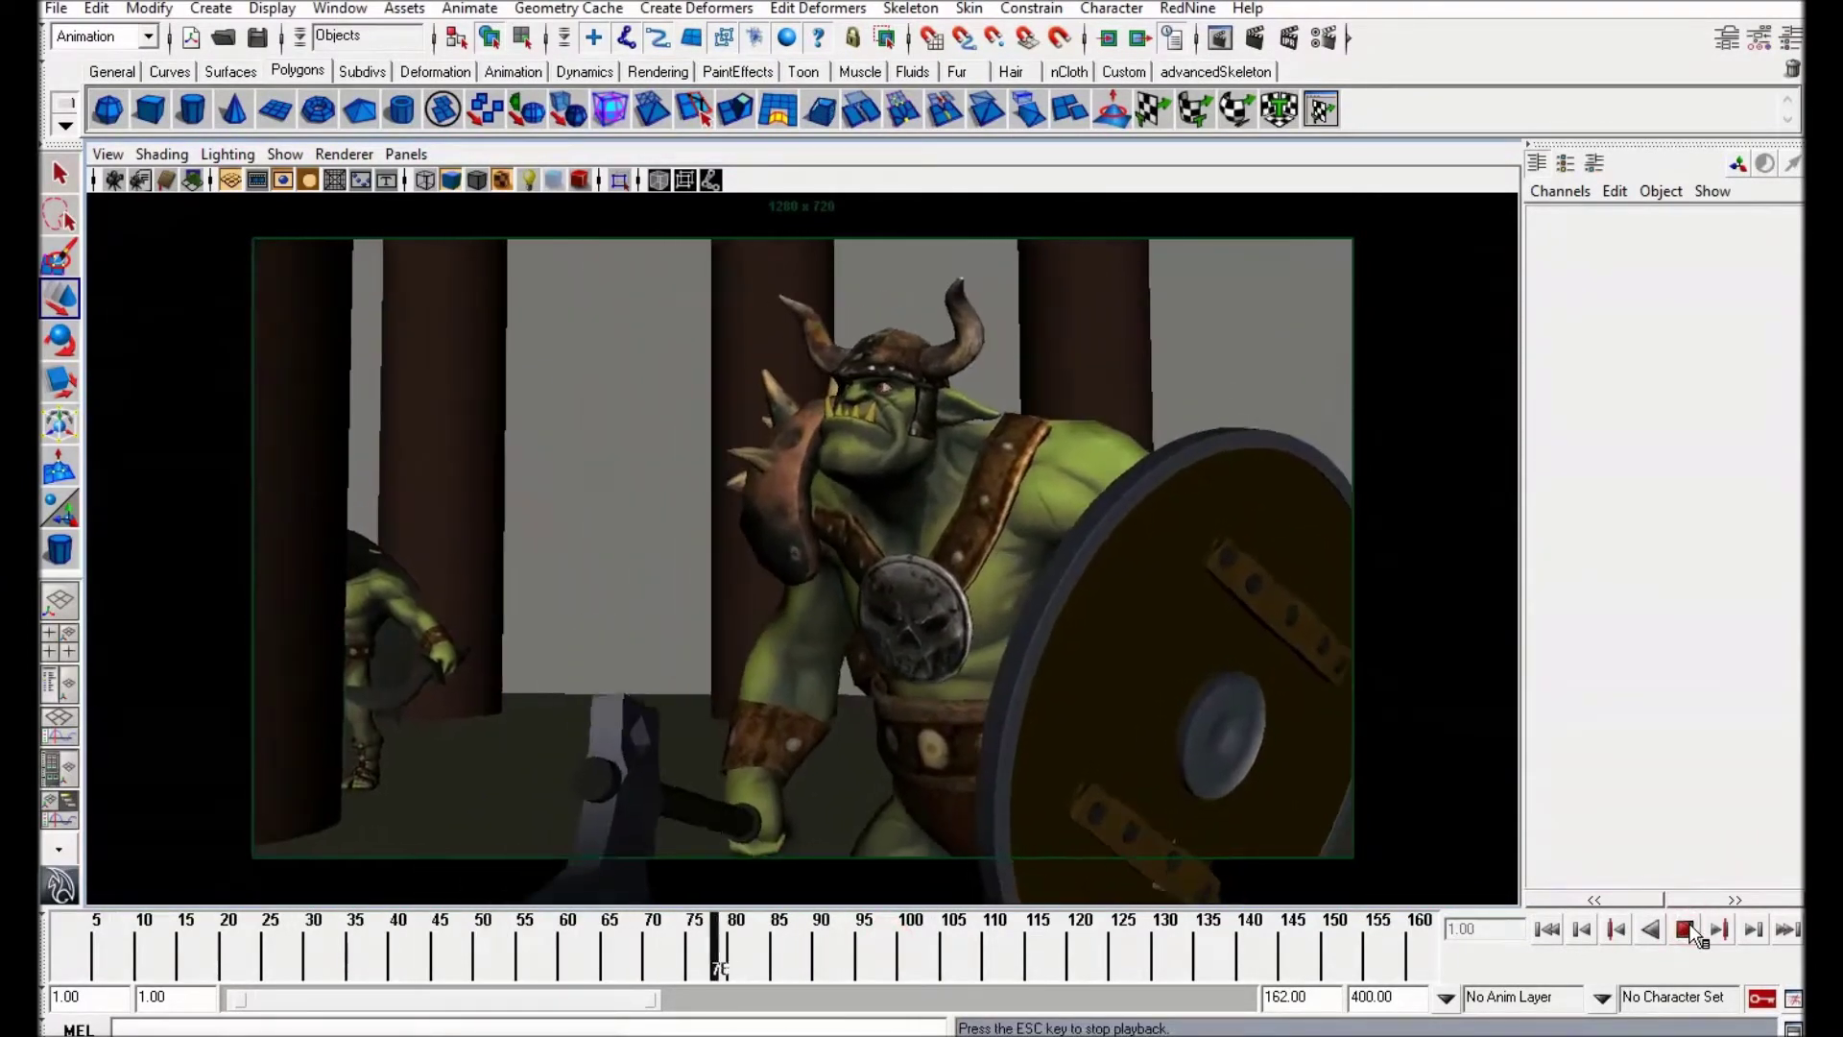
click(1690, 929)
drag(879, 955, 786, 936)
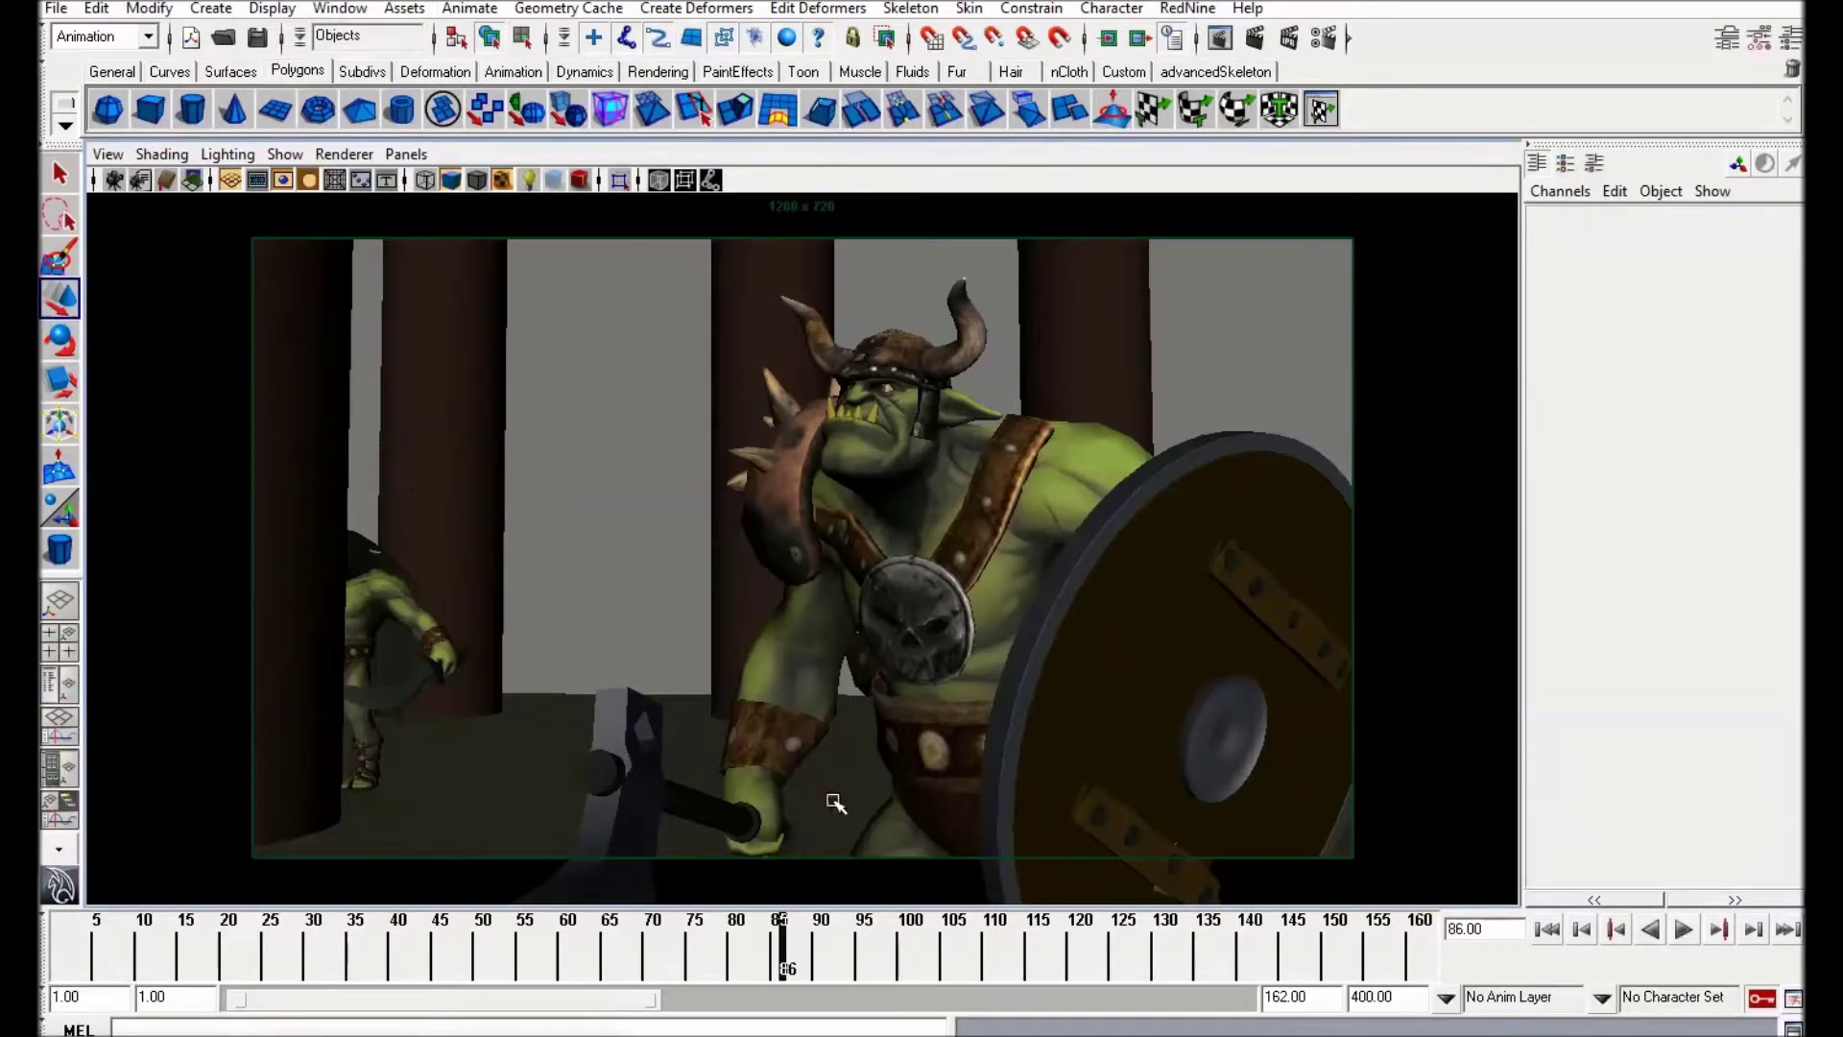
drag(739, 957, 58, 941)
click(1680, 928)
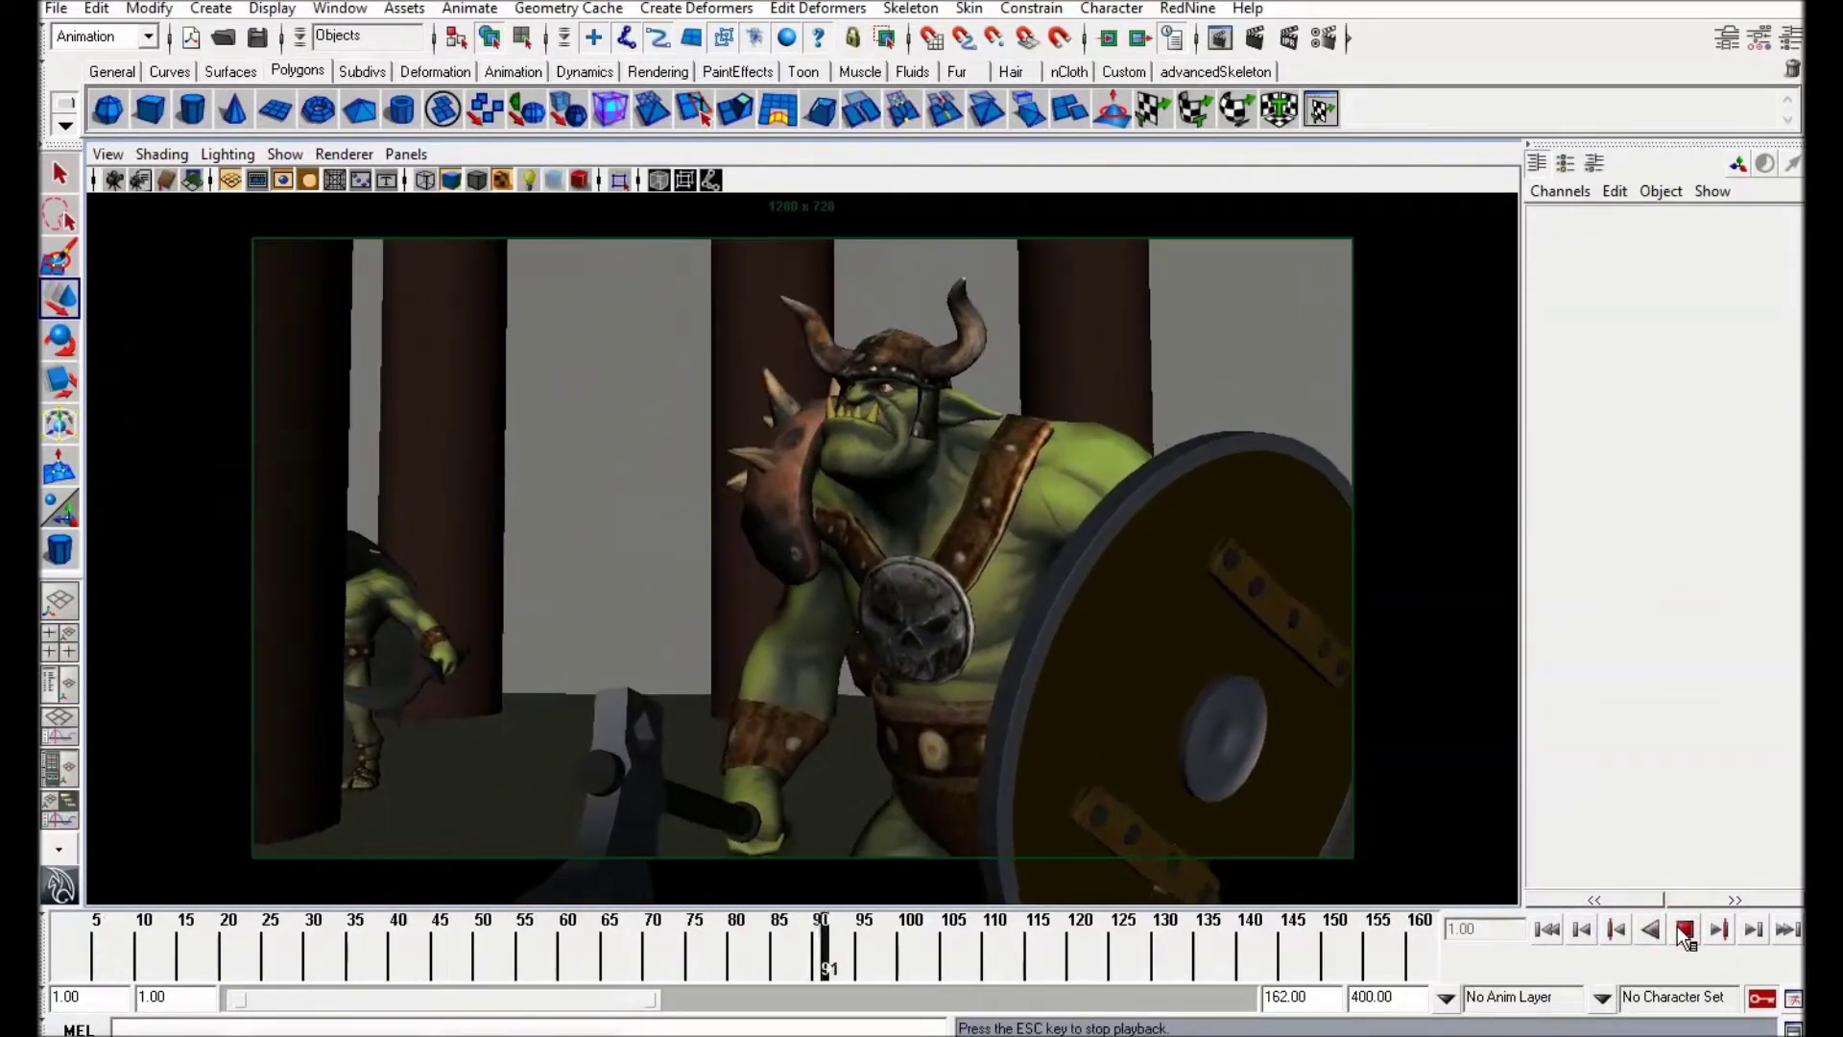
click(1680, 929)
drag(1088, 943, 59, 943)
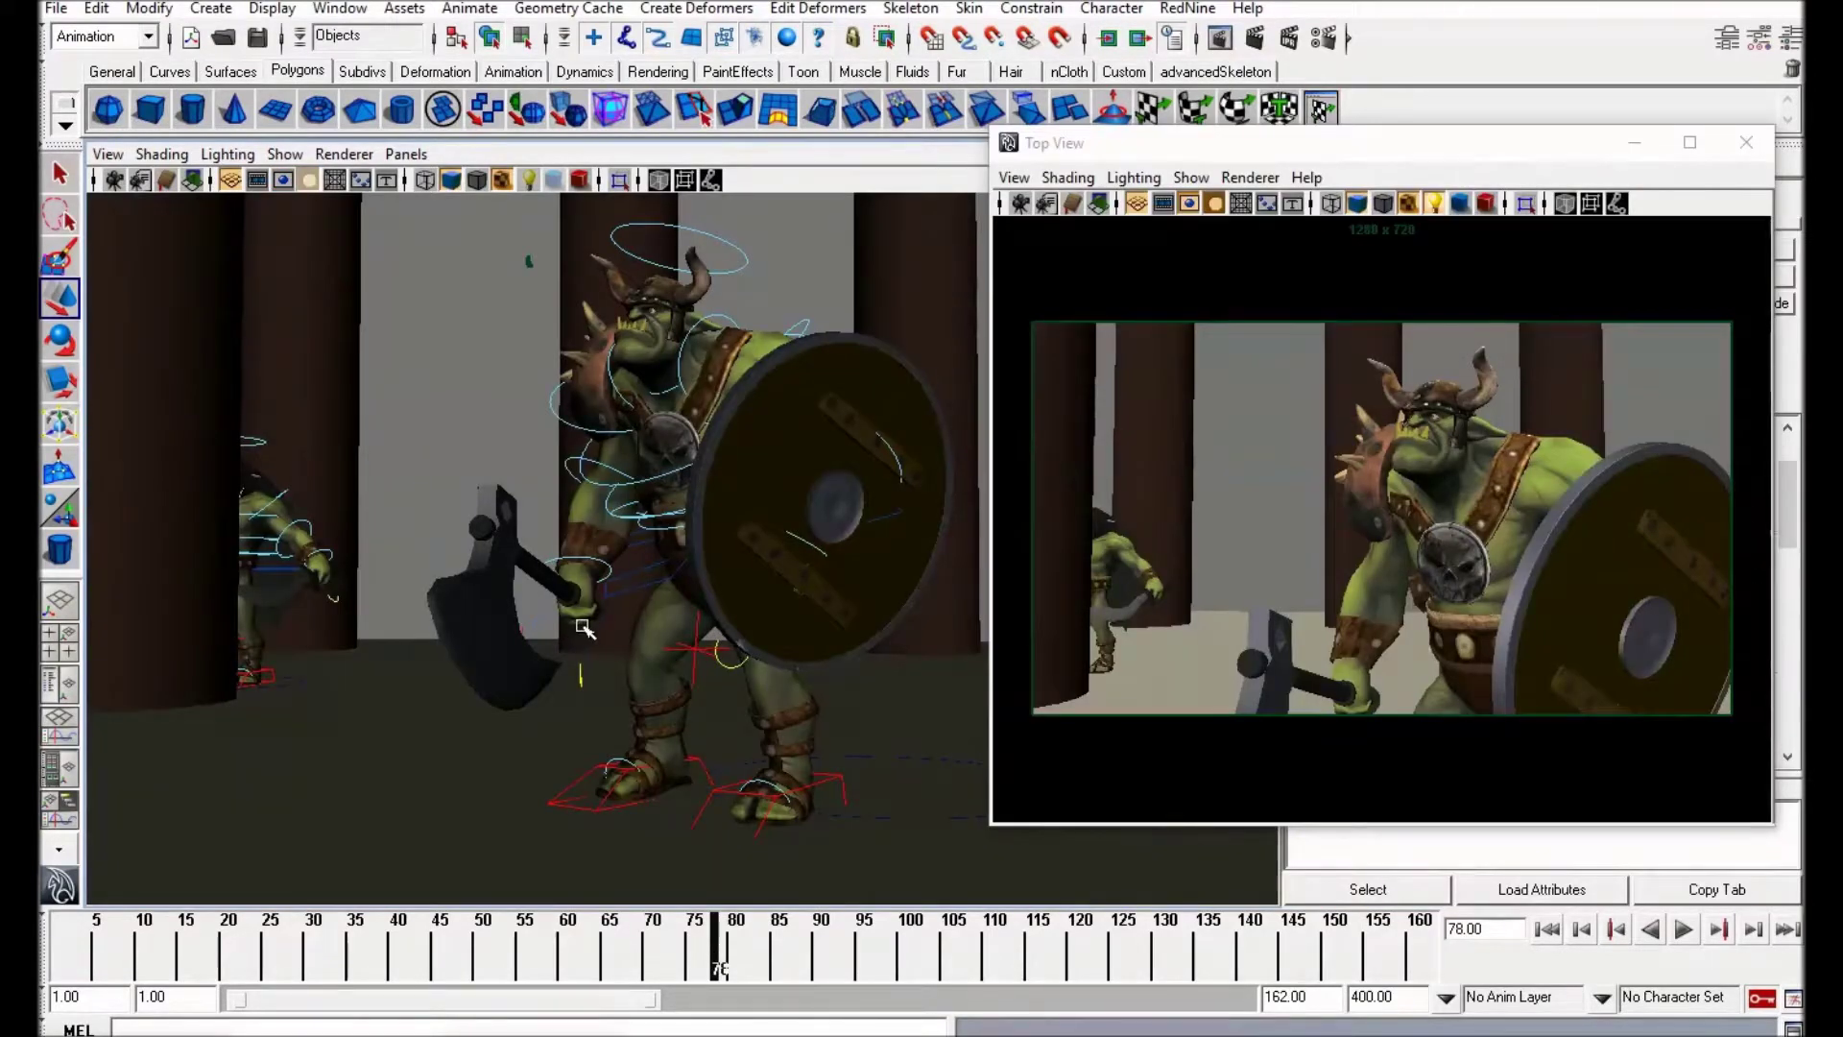
Step: Reposition the floating camera view window so the horned orc is uncovered in the perspective view
key(alt+v)
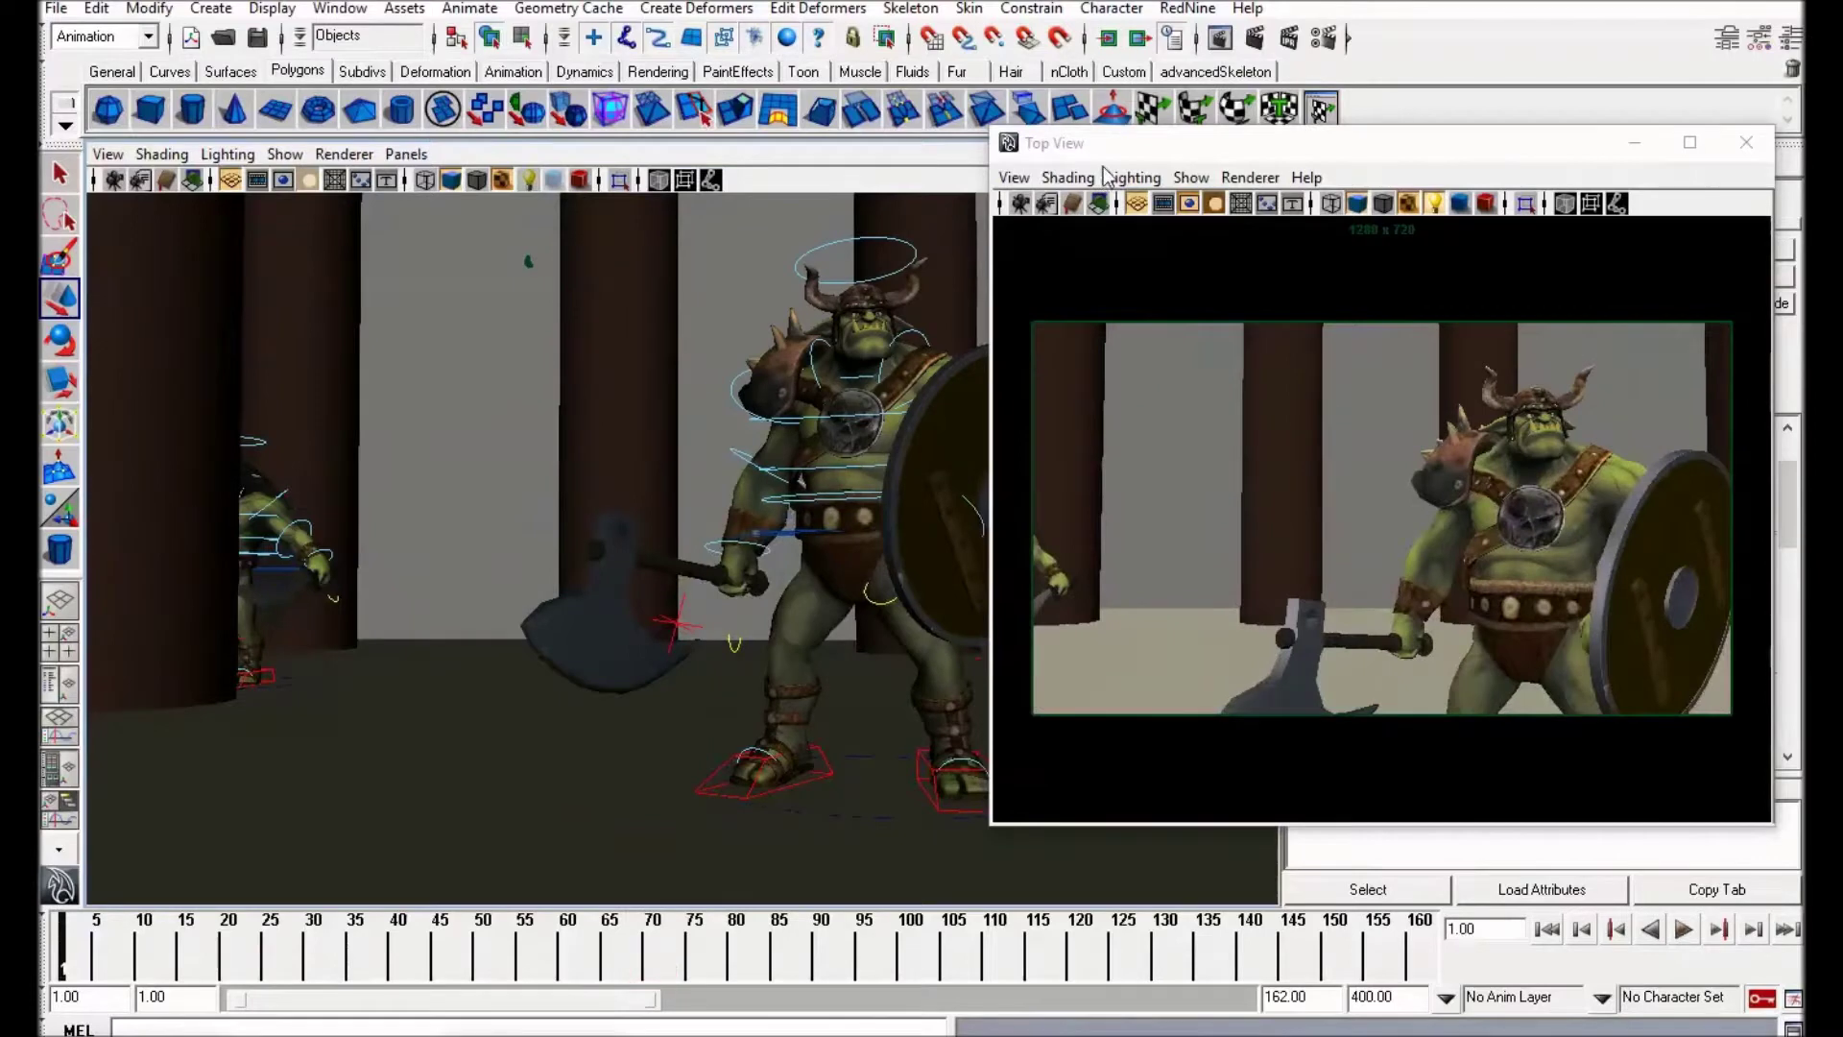
drag(1106, 144, 1137, 143)
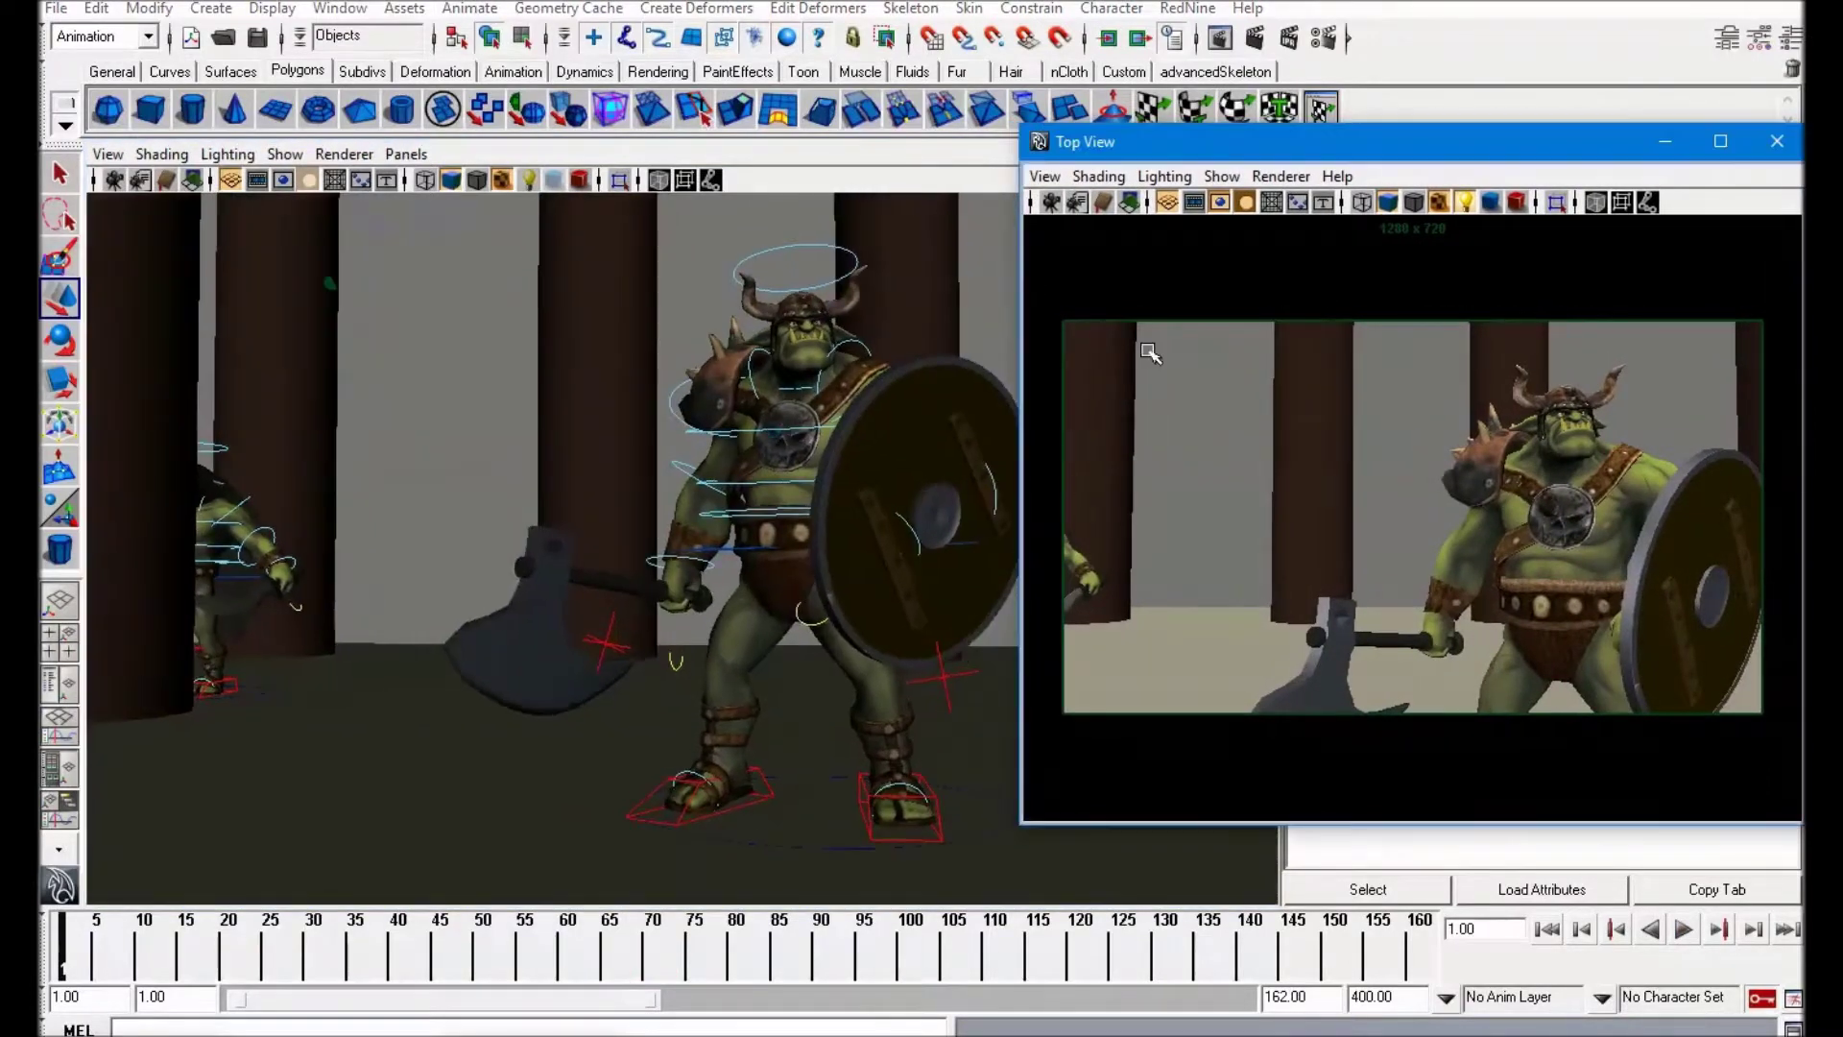
alt+right_drag(845, 576, 592, 633)
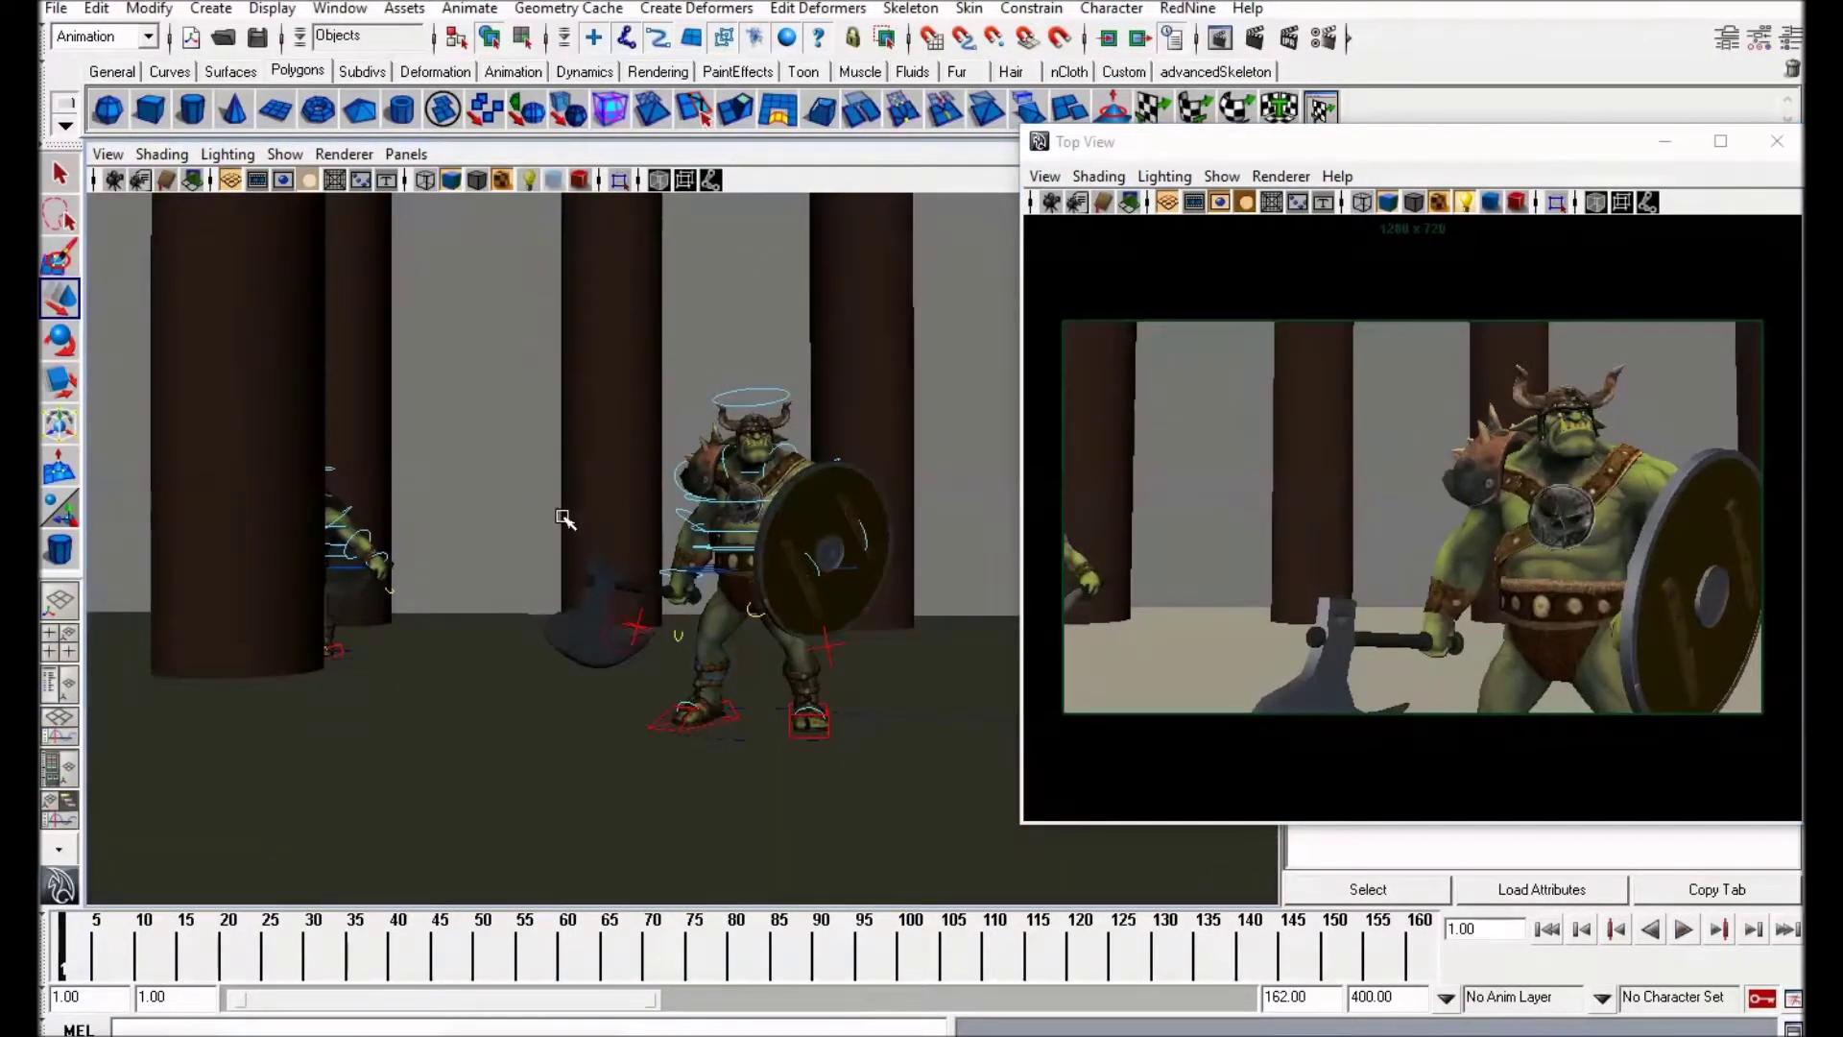
Step: Play and scrub the animation while comparing the horned orc's step in the perspective and camera views
key(alt+v)
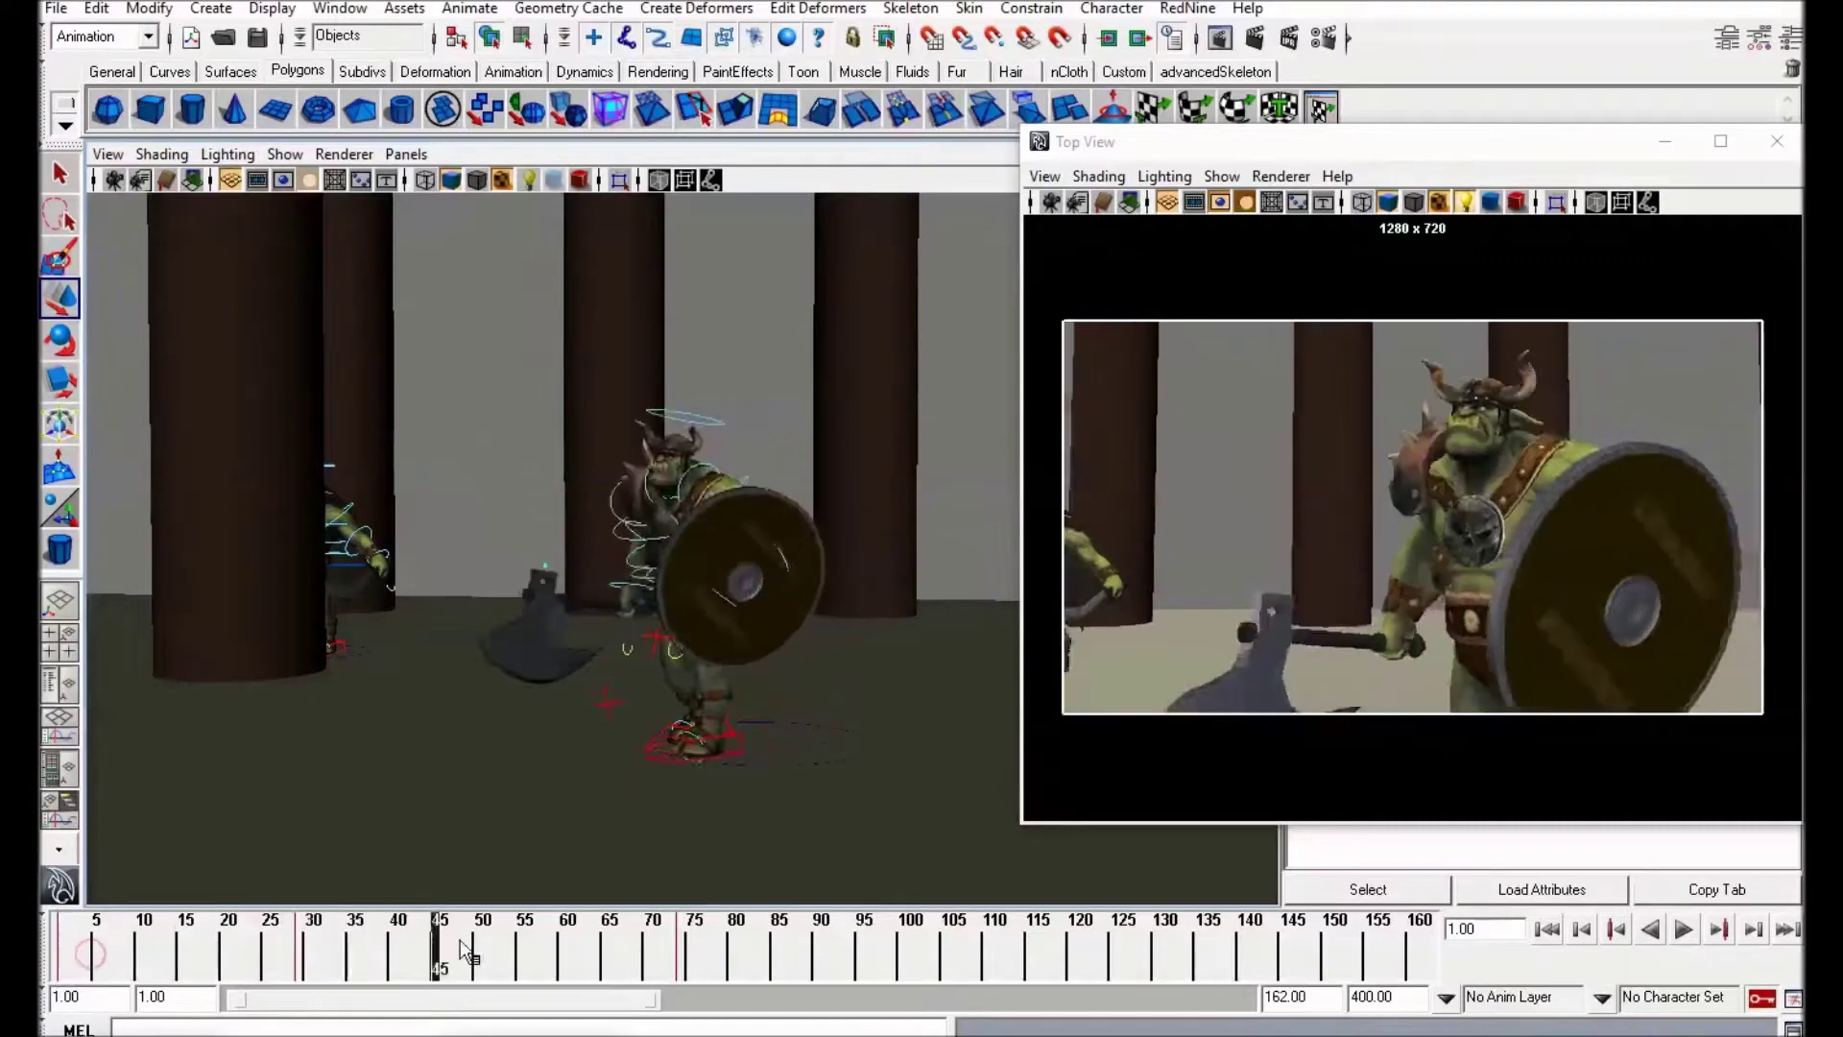
drag(536, 958, 59, 967)
alt+right_drag(504, 662, 969, 496)
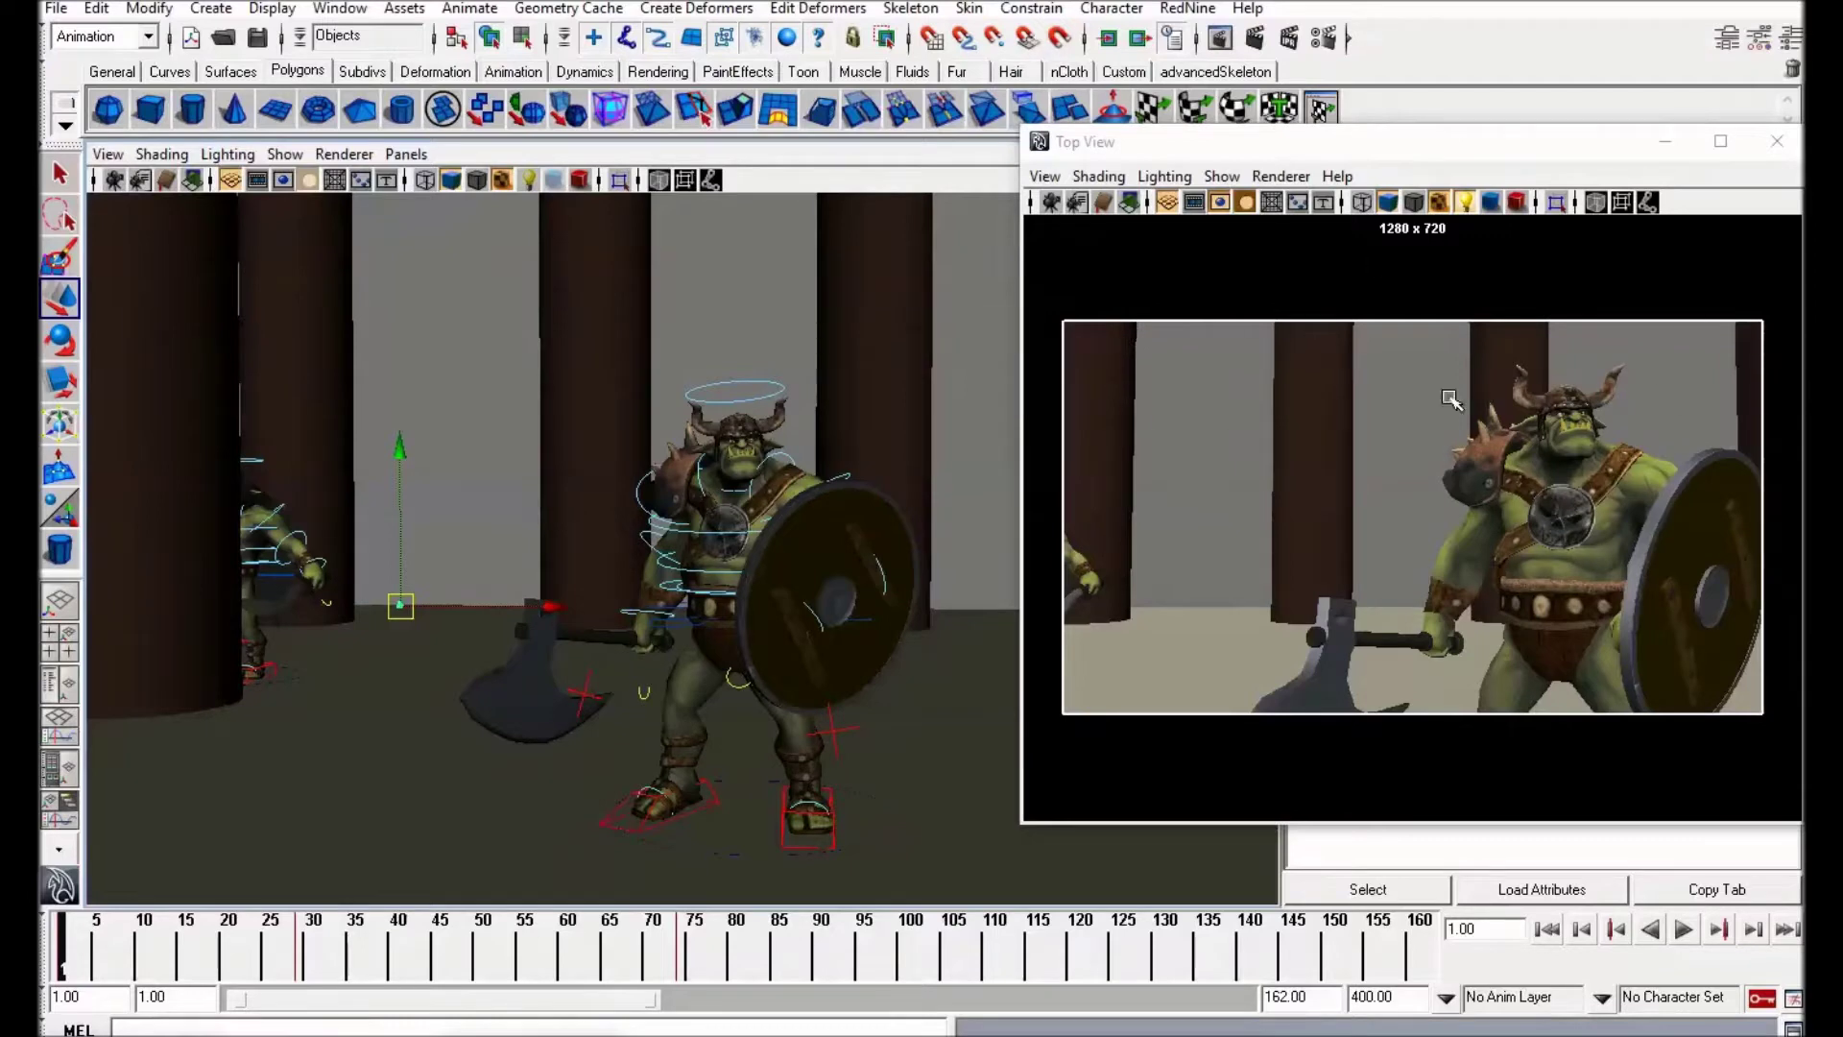
alt+right_drag(625, 633, 799, 636)
mouse_move(691, 672)
alt+middle_down()
mouse_move(646, 564)
mouse_move(703, 605)
mouse_move(667, 586)
mouse_move(667, 658)
alt+middle_up()
drag(104, 958, 244, 981)
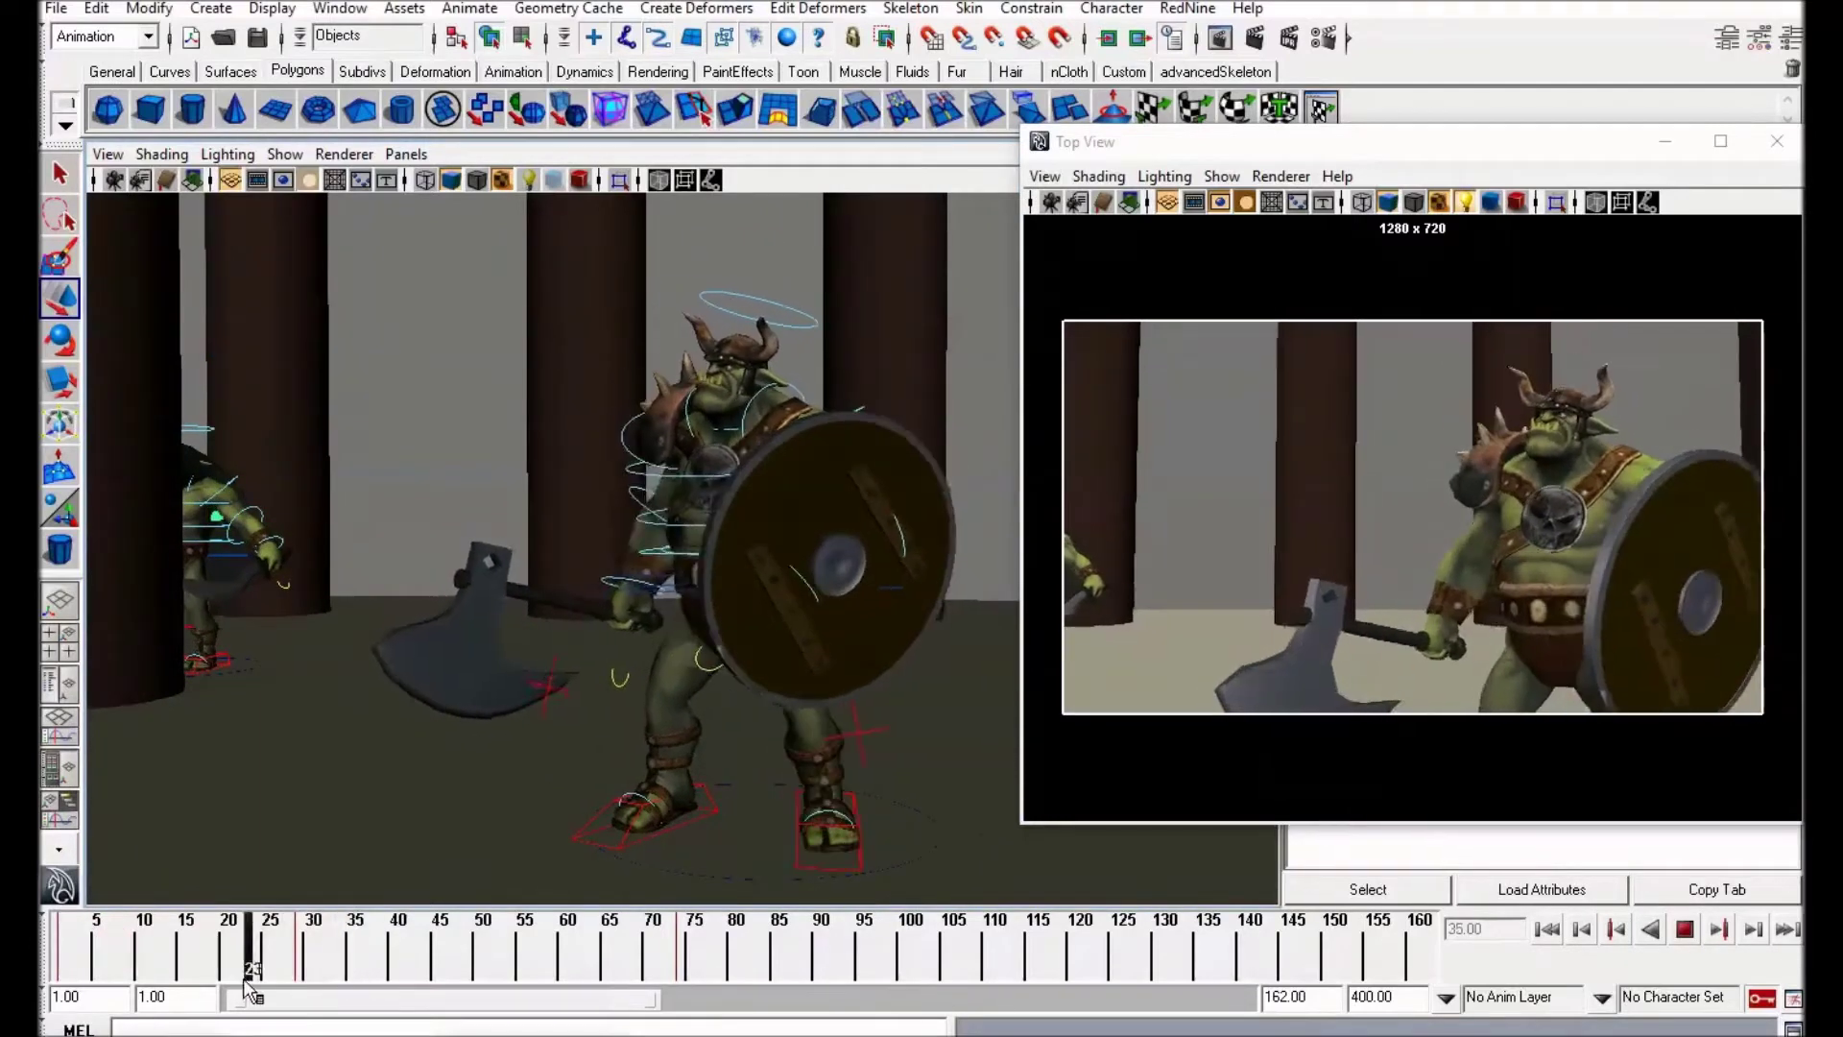
key(alt+v)
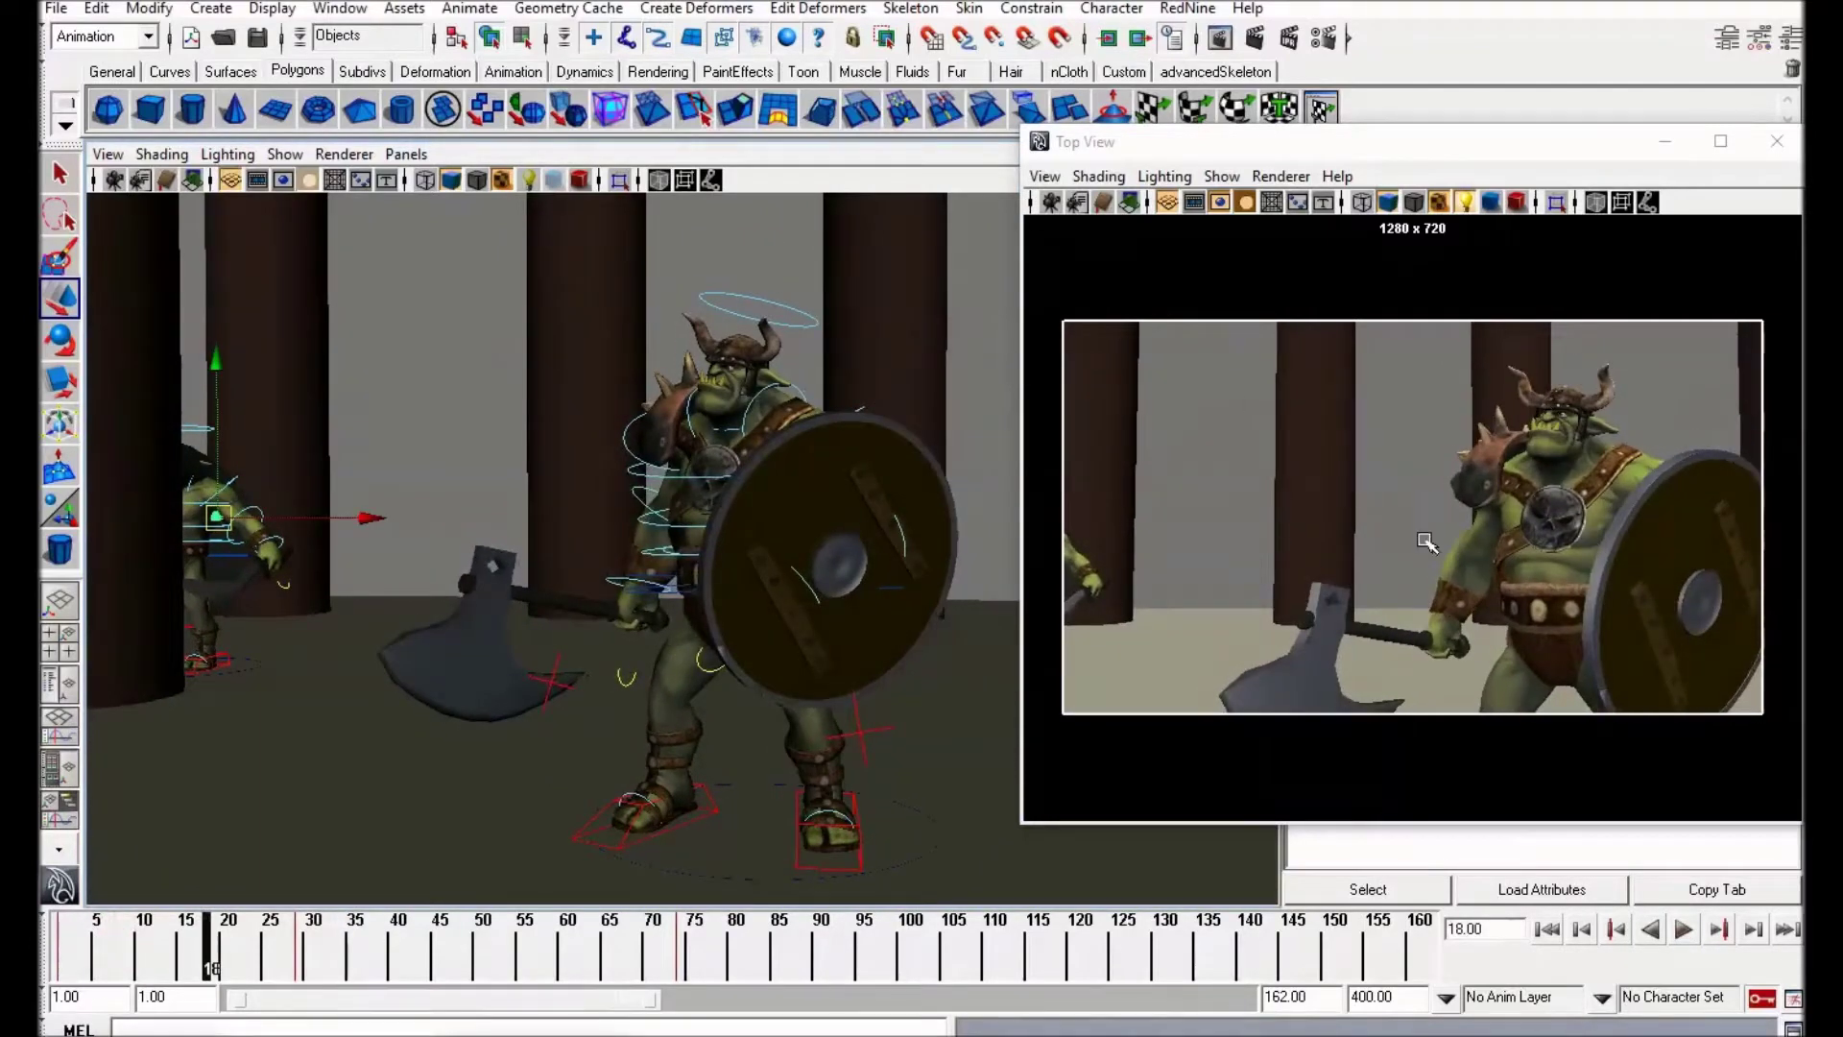
key(alt+v)
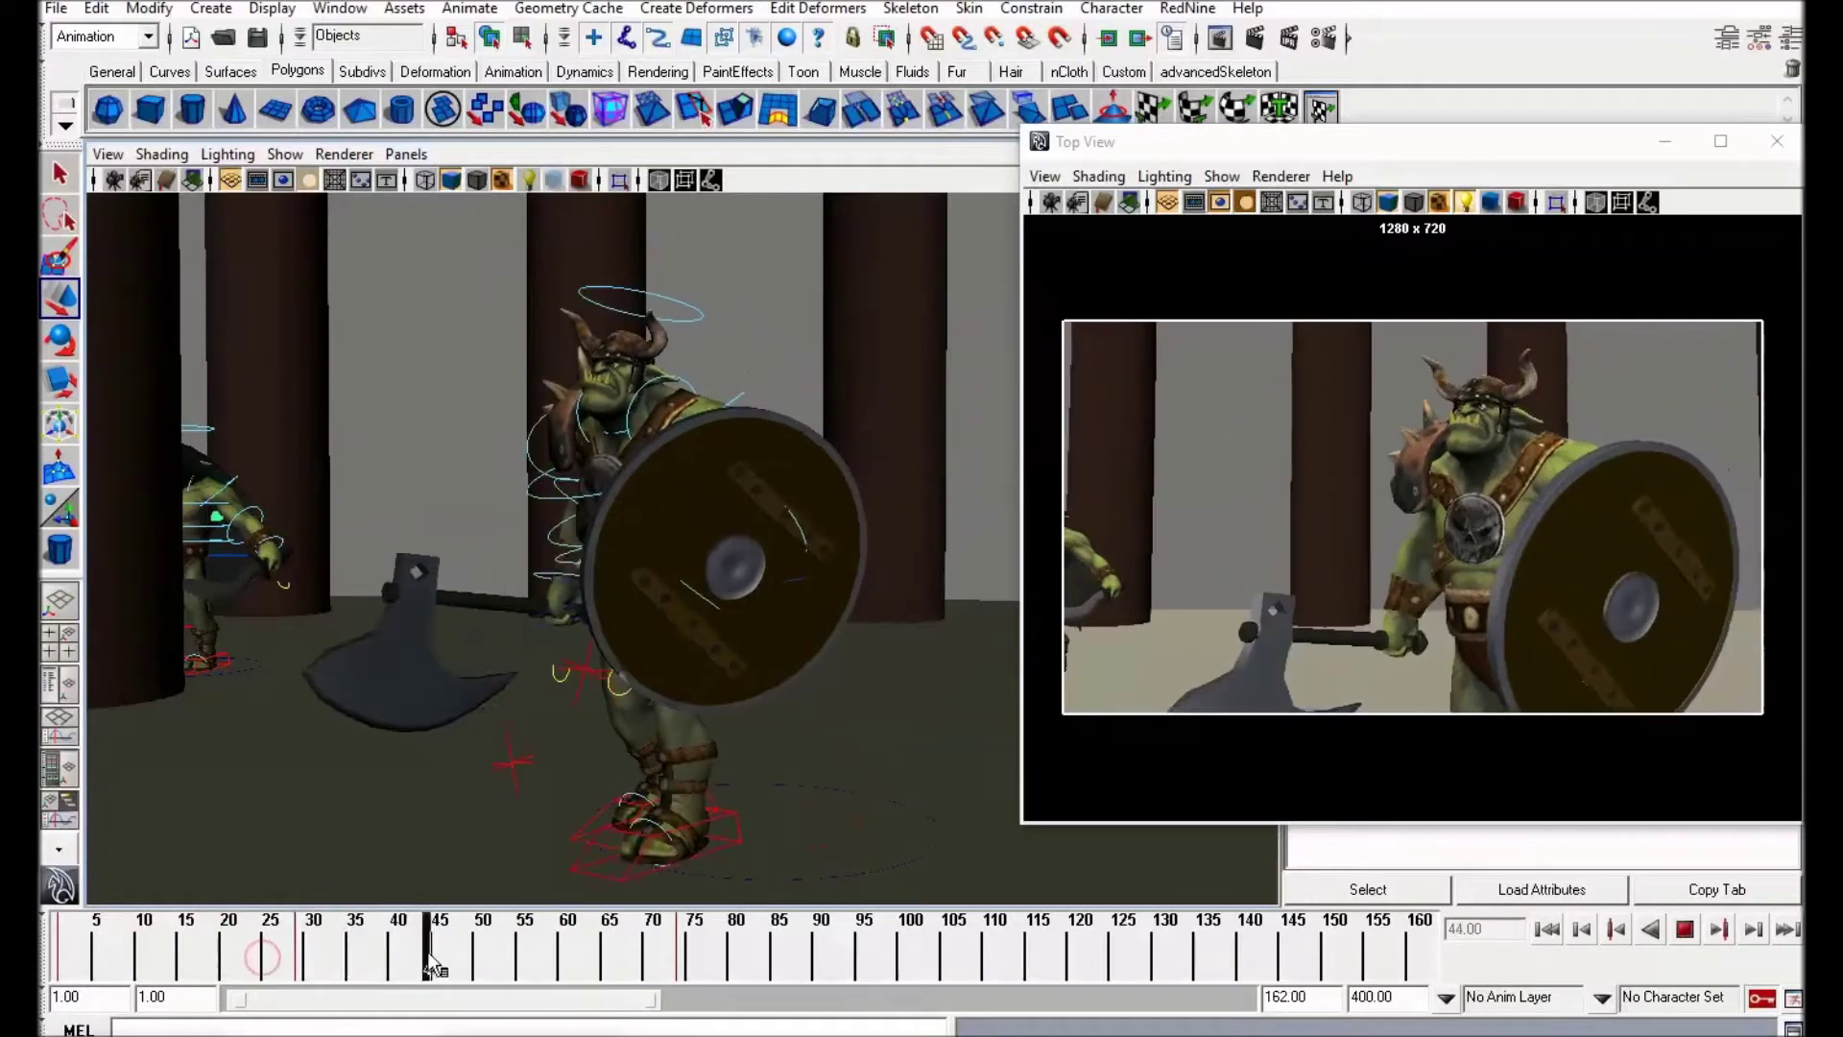
mouse_move(697, 952)
mouse_down()
mouse_move(297, 951)
mouse_move(740, 960)
mouse_move(259, 965)
mouse_move(312, 977)
mouse_move(617, 956)
mouse_move(50, 960)
mouse_up()
Step: Select the horned orc's upper-body control and delete its intermediate keyframes between the ones near frames 18 and 77
scroll(646, 672, up, 3)
alt+middle_drag(539, 637, 580, 692)
alt+drag(580, 691, 515, 745)
alt+right_drag(514, 745, 711, 615)
click(765, 388)
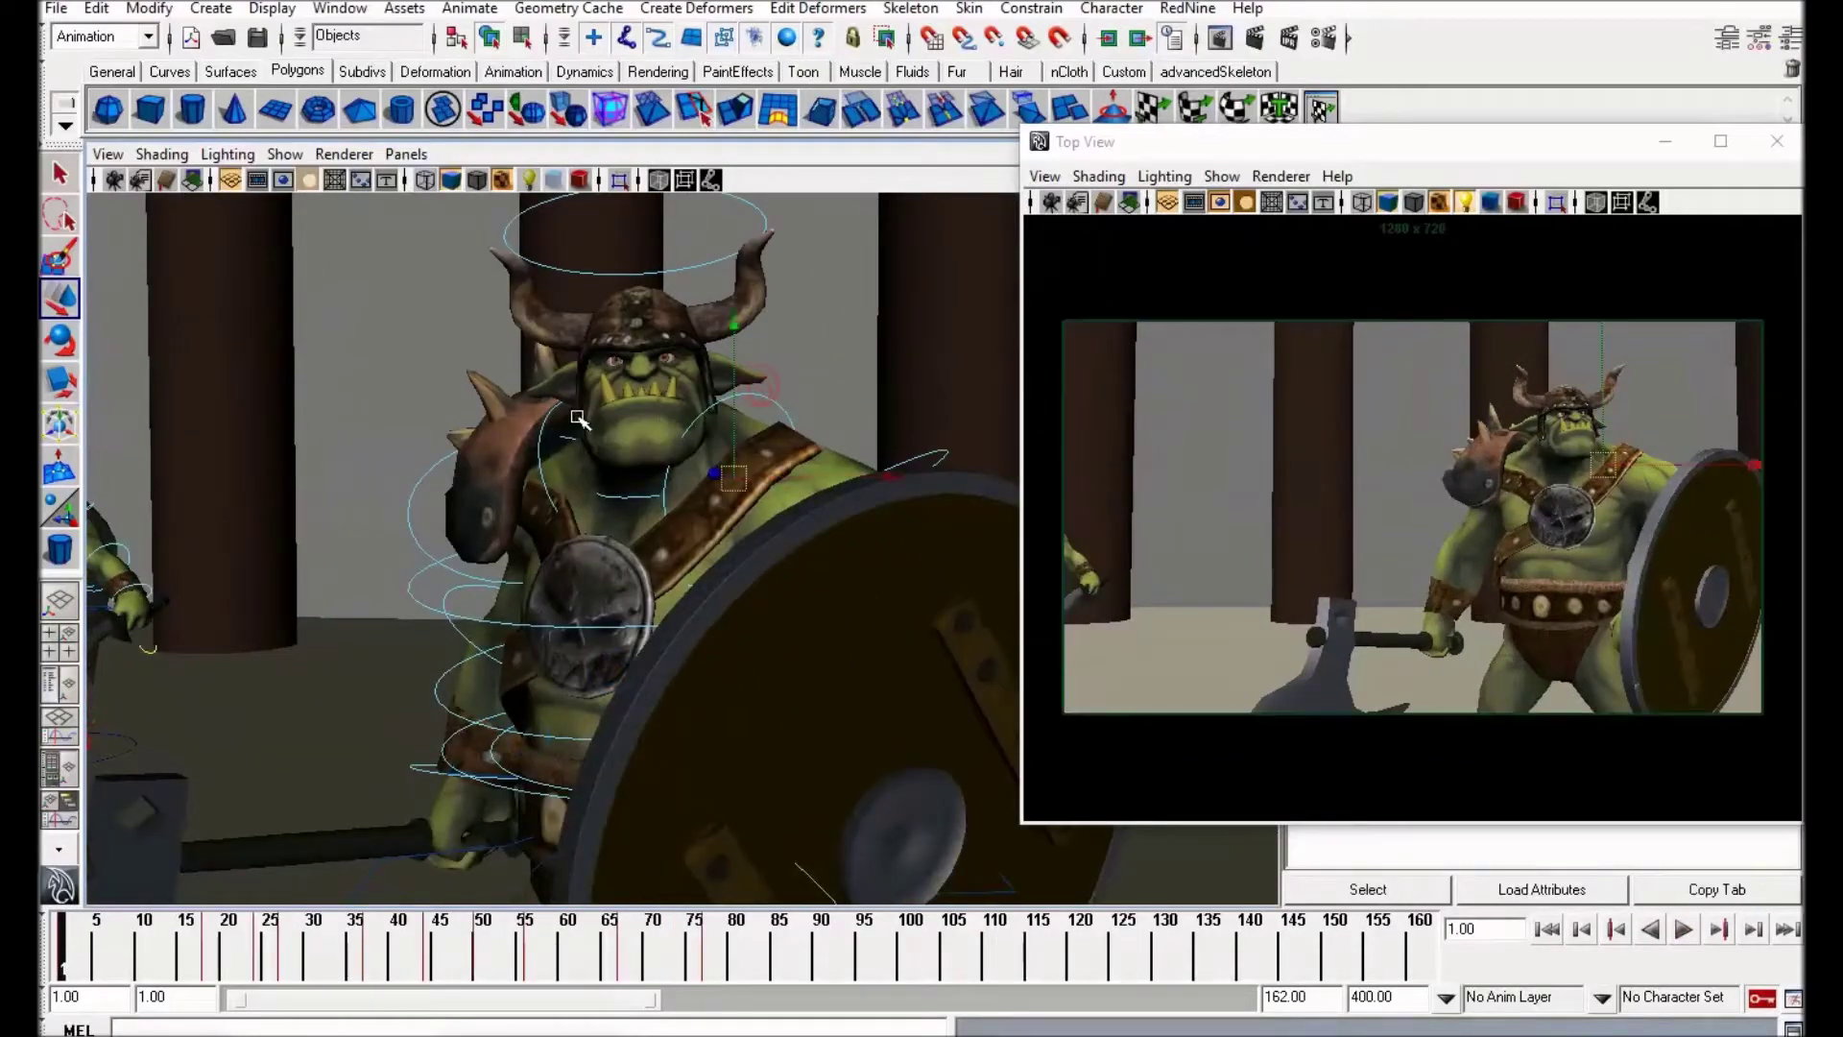
key(alt+v)
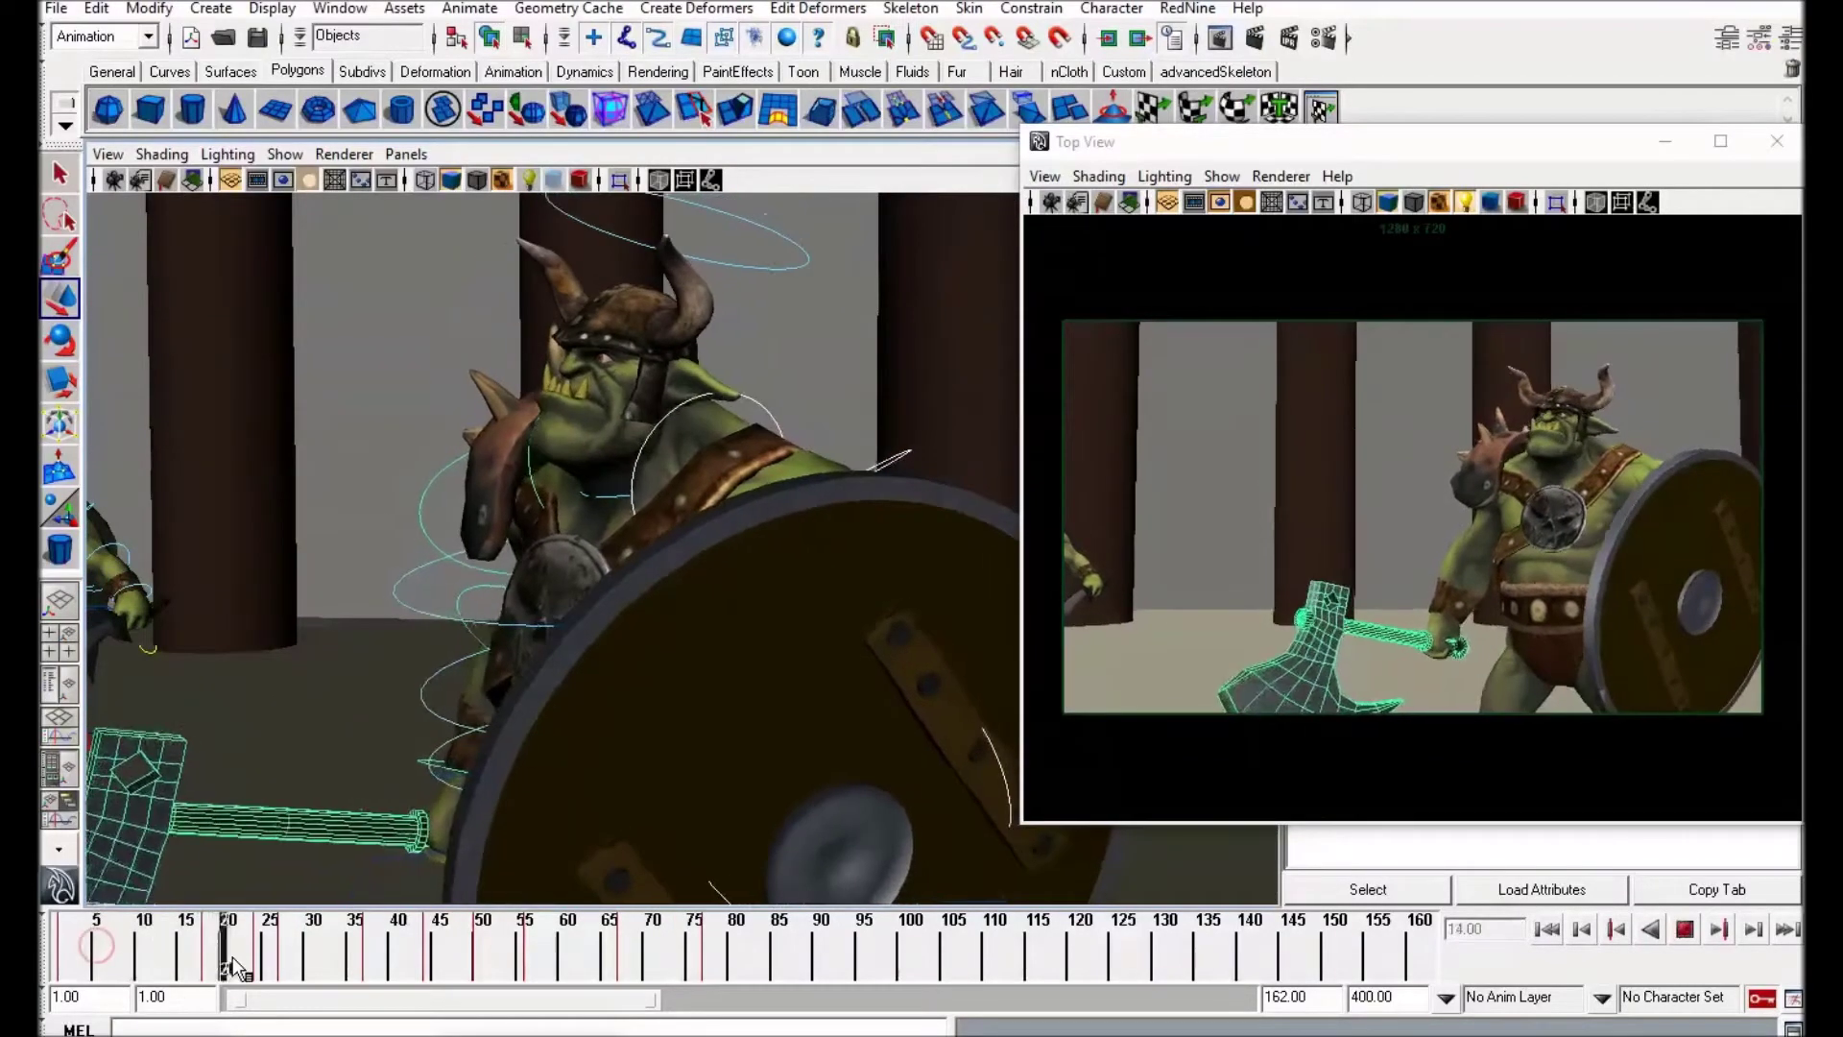
mouse_move(304, 962)
mouse_down()
mouse_move(400, 965)
mouse_move(210, 968)
mouse_move(658, 960)
mouse_up()
right_click(658, 960)
click(699, 824)
Step: Key the selected upper-body control at frame 30, and raise it slightly at frame 42 with another key
drag(216, 943, 341, 960)
key(s)
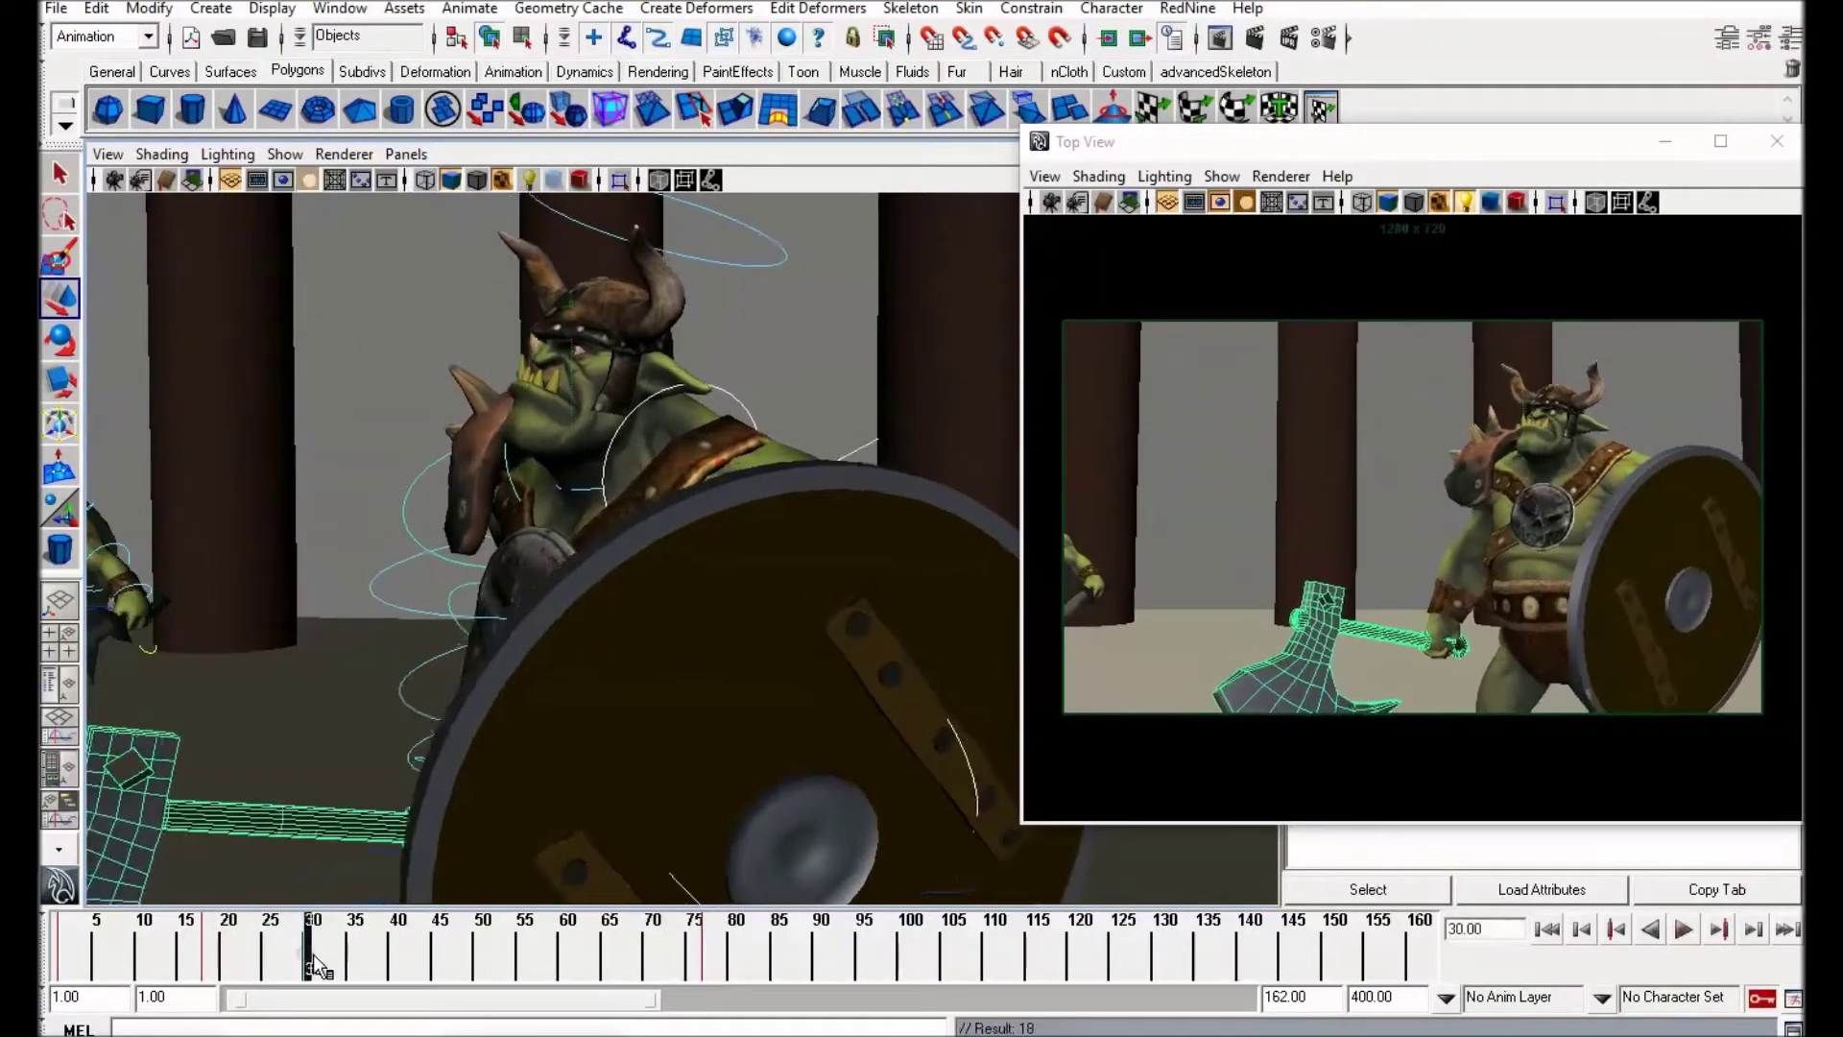
mouse_move(342, 956)
mouse_down()
mouse_move(390, 956)
mouse_move(357, 960)
mouse_up()
scroll(355, 826, down, 6)
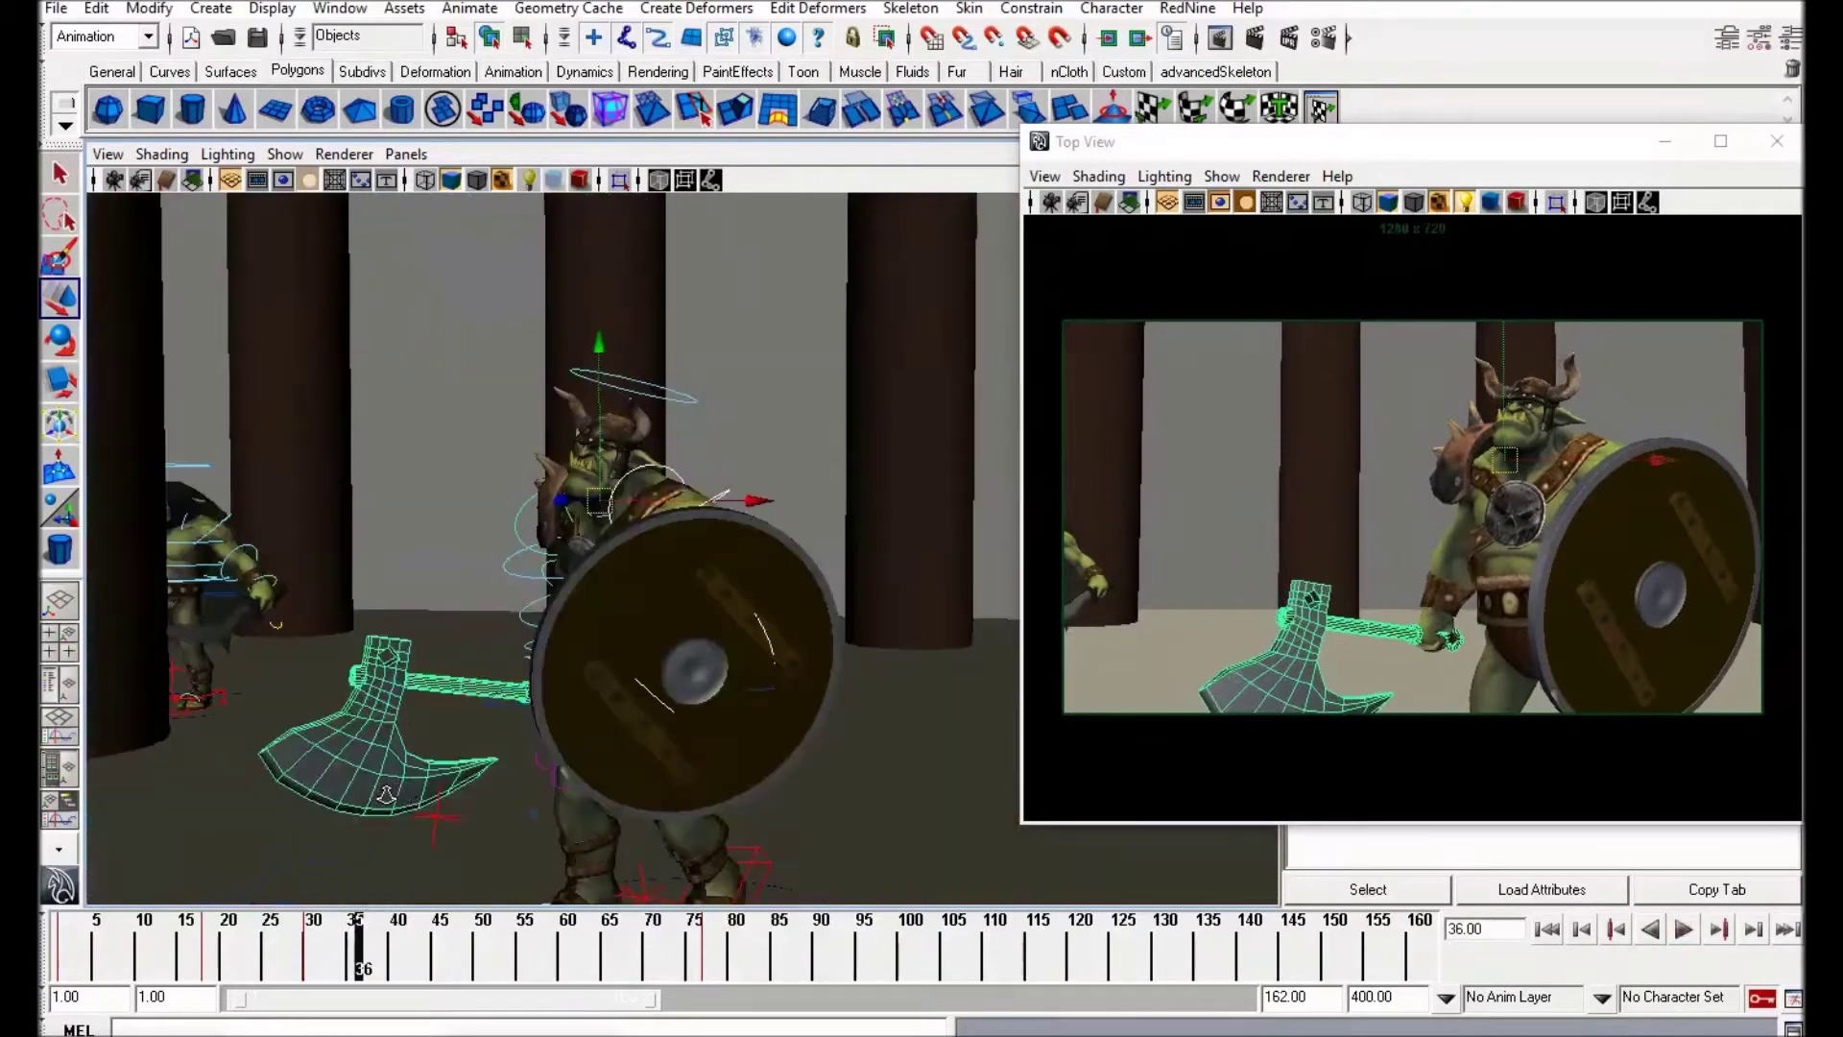
alt+middle_drag(355, 824, 418, 782)
scroll(419, 783, up, 4)
drag(299, 946, 407, 943)
drag(578, 359, 578, 348)
key(s)
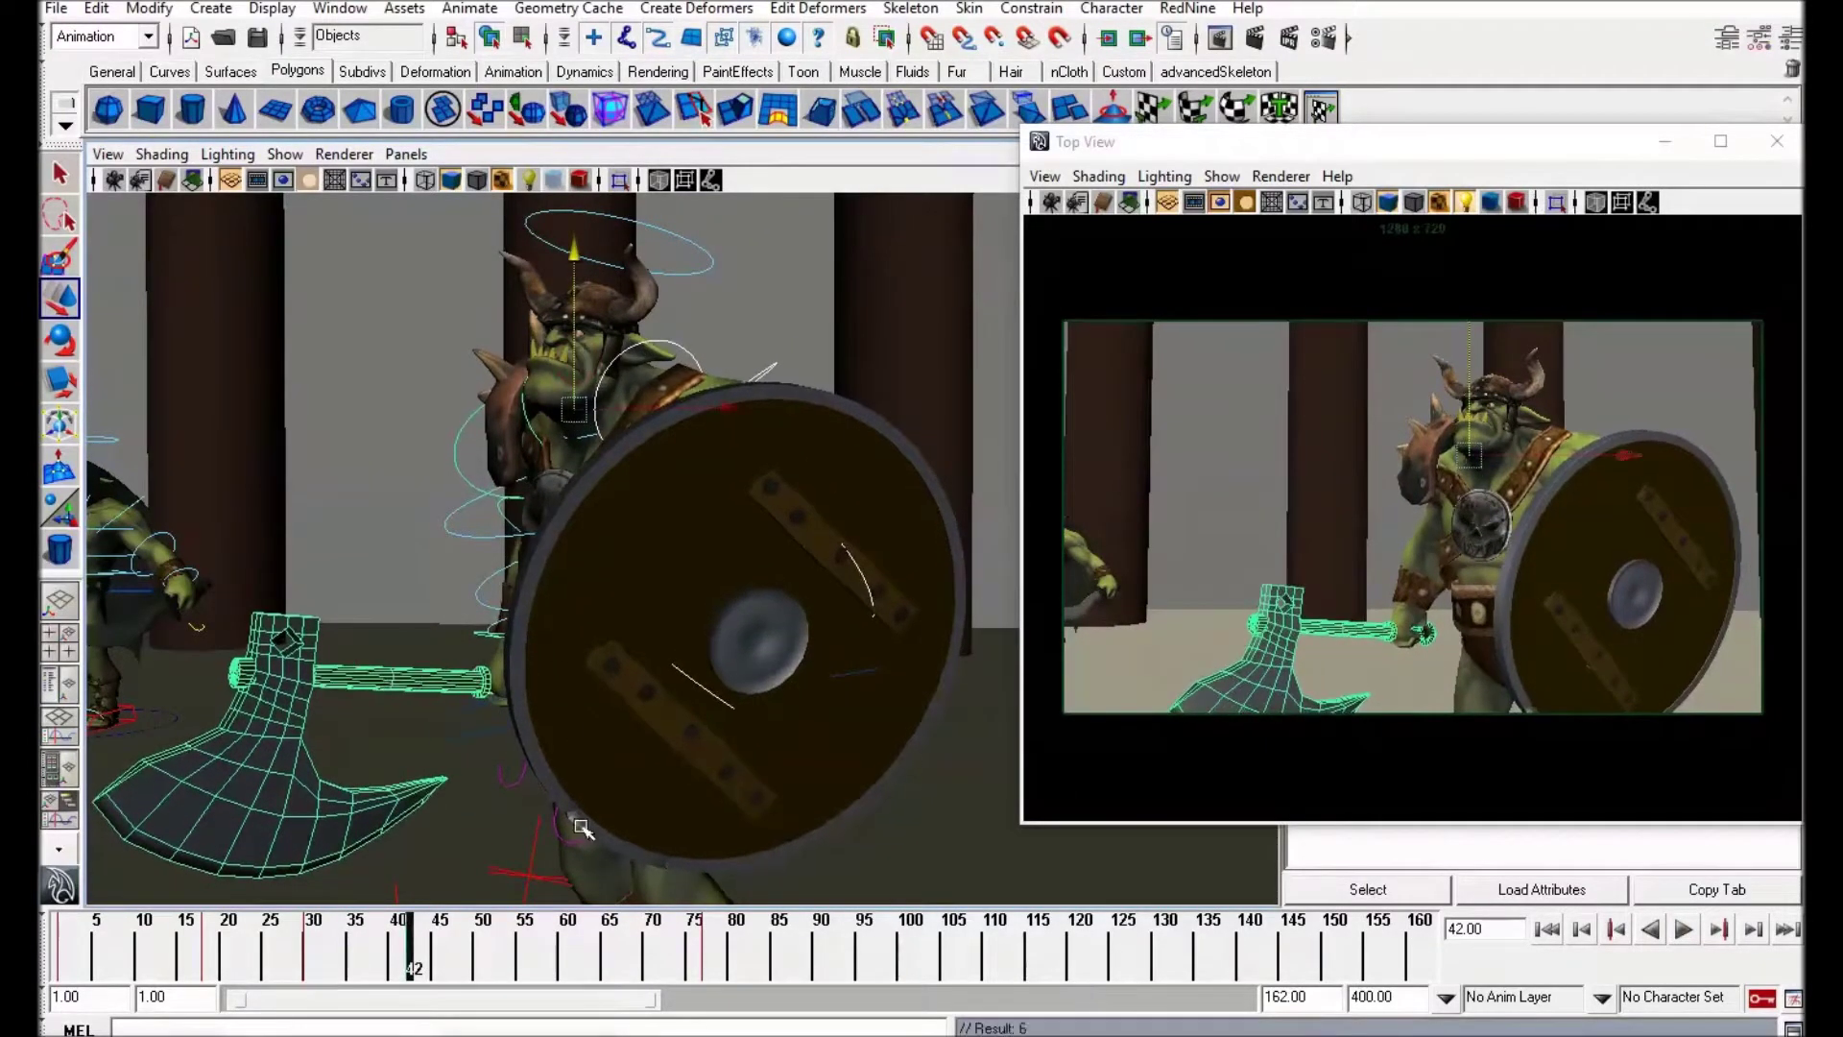
Step: Lower the upper-body control slightly around frame 57, and raise it slightly at frame 66 with a key
drag(413, 954, 542, 957)
drag(482, 394, 484, 407)
drag(394, 967, 619, 968)
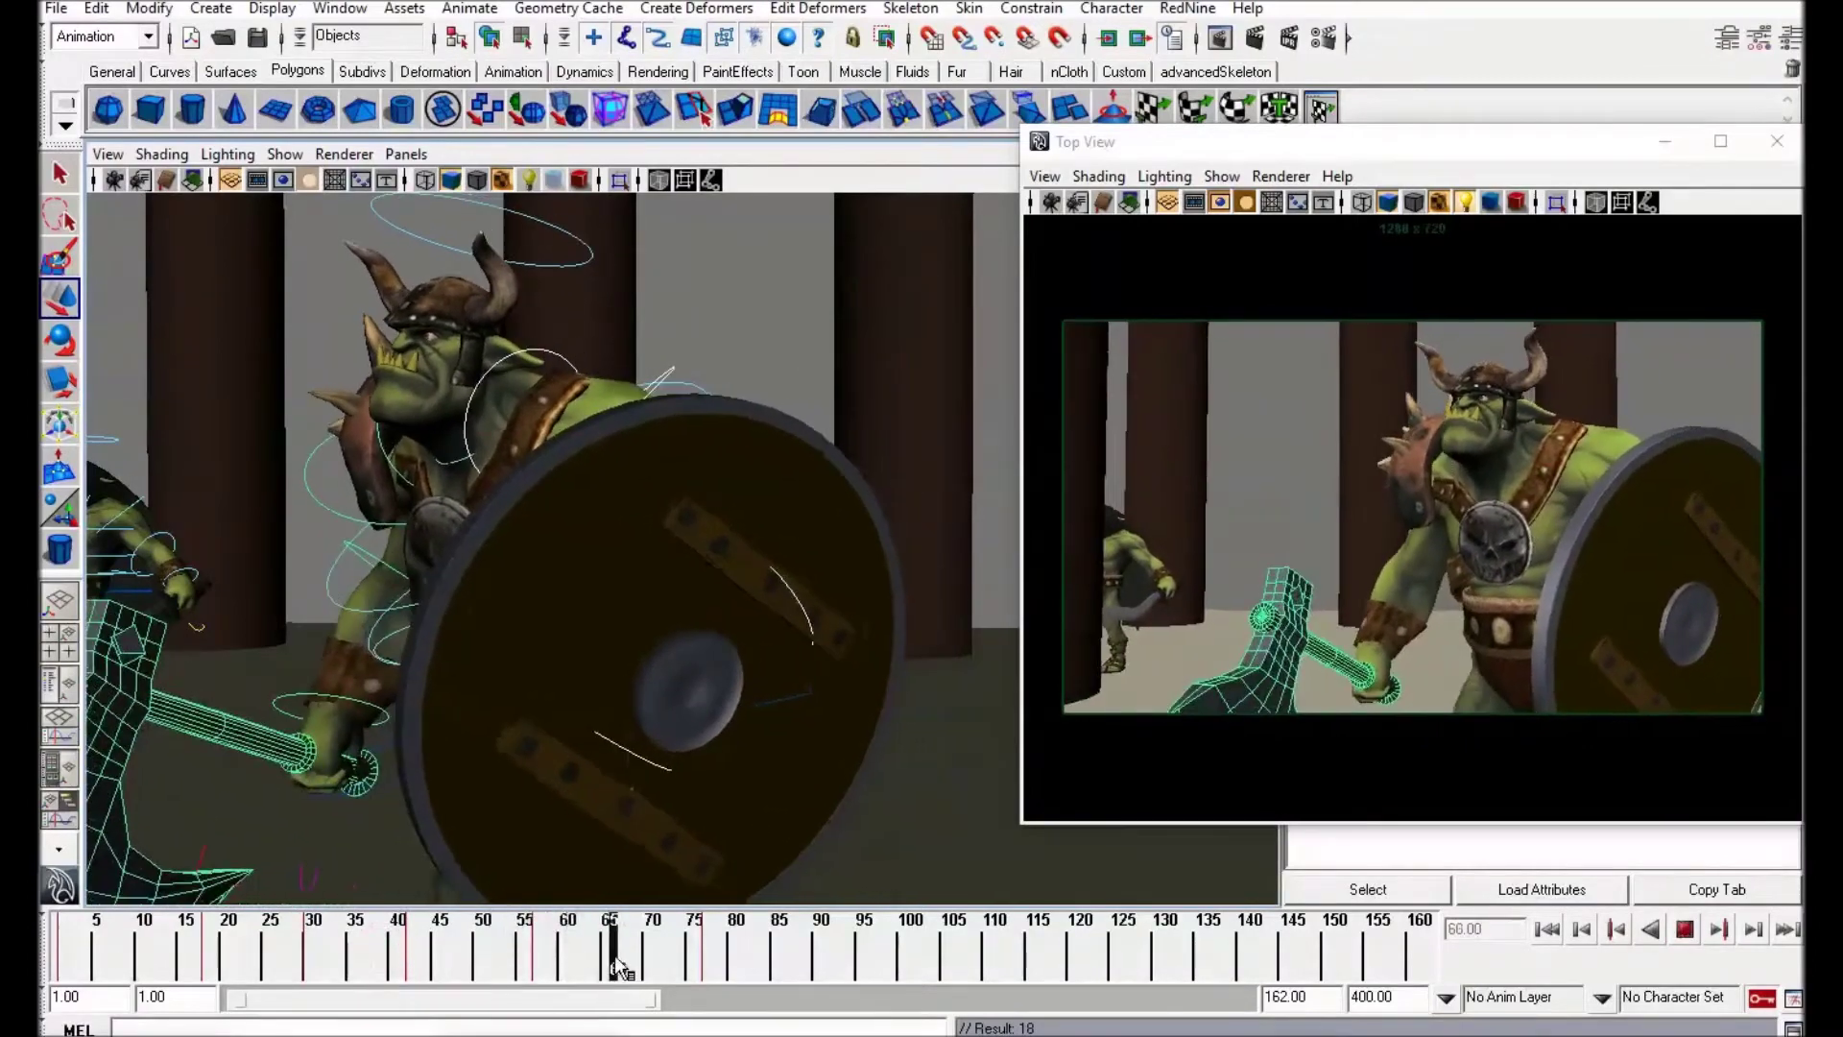
drag(441, 397, 443, 392)
key(s)
Step: Shift the upper-body control's last keyframe to around frame 82 and replay the animation to check the timing
drag(614, 951, 697, 947)
key(alt+v)
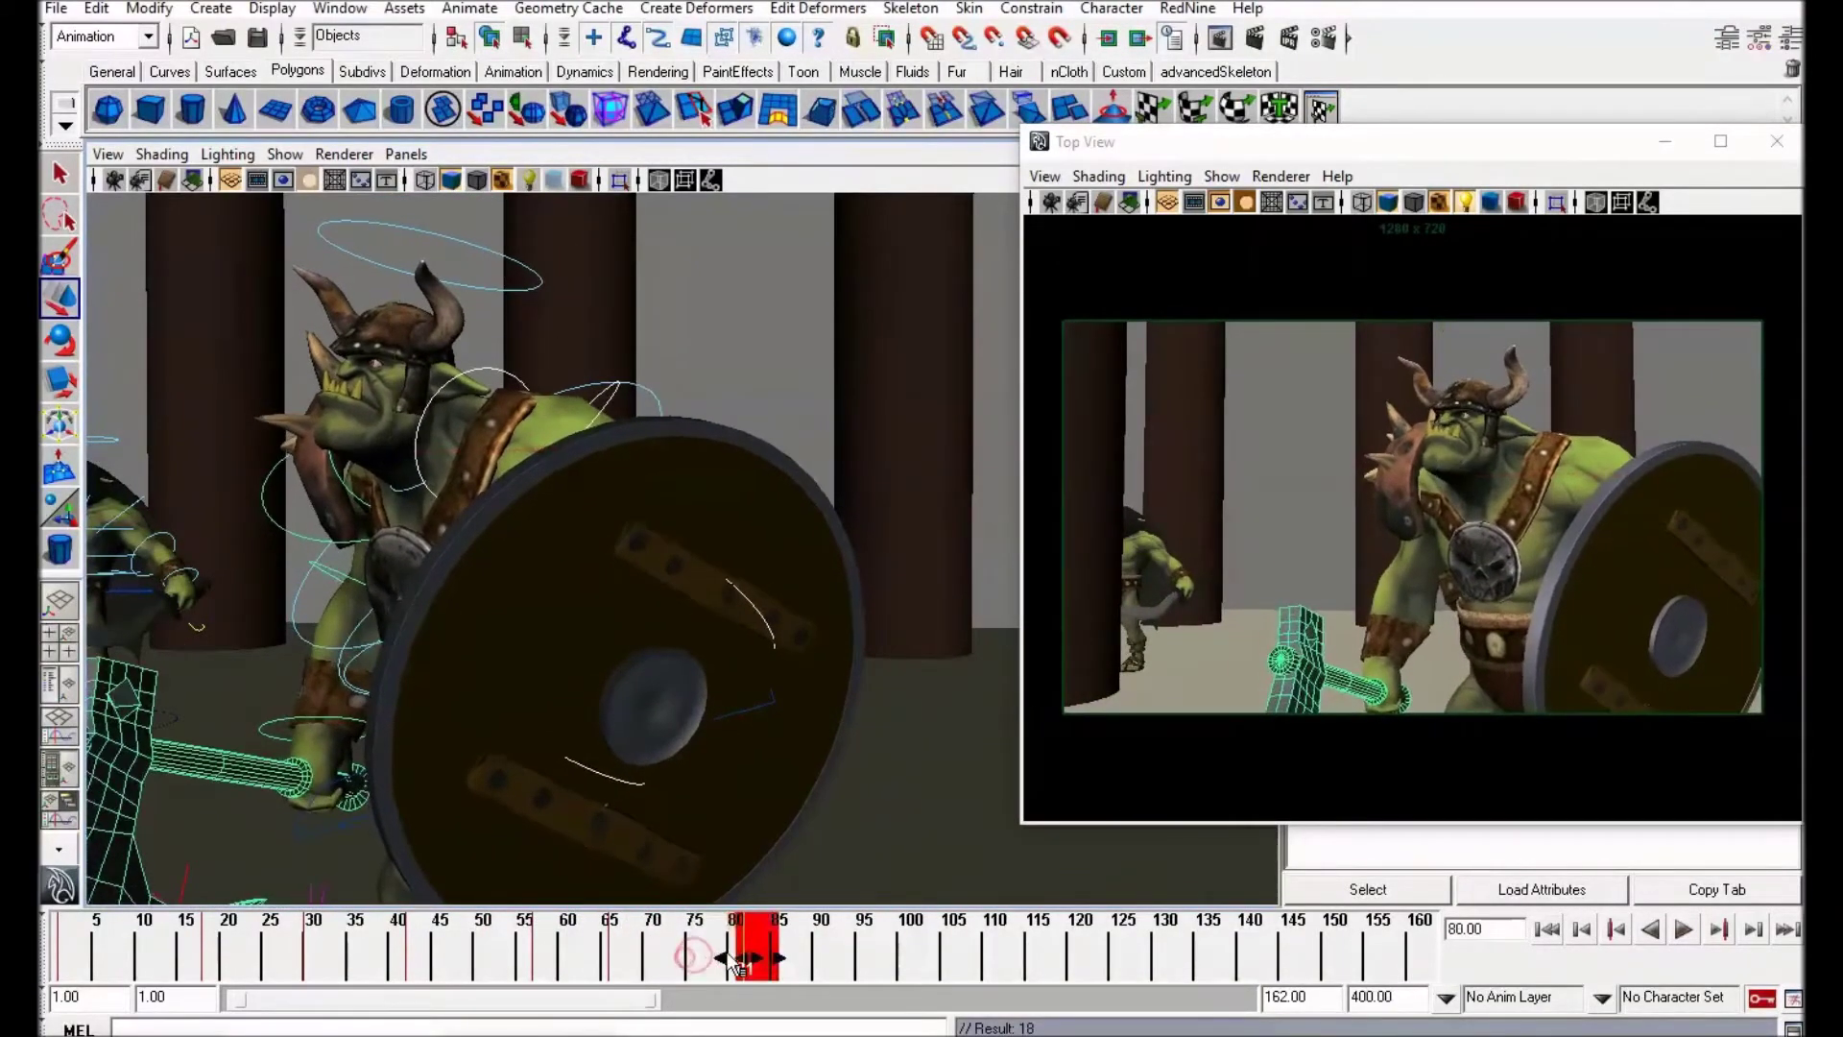
click(562, 948)
key(alt+v)
Step: Adjust the horned orc's upper-body control at frame 74 to add a keyed pose there, and scrub the following frames to check it
click(444, 397)
mouse_move(624, 936)
mouse_down()
mouse_move(569, 939)
mouse_move(660, 937)
mouse_up()
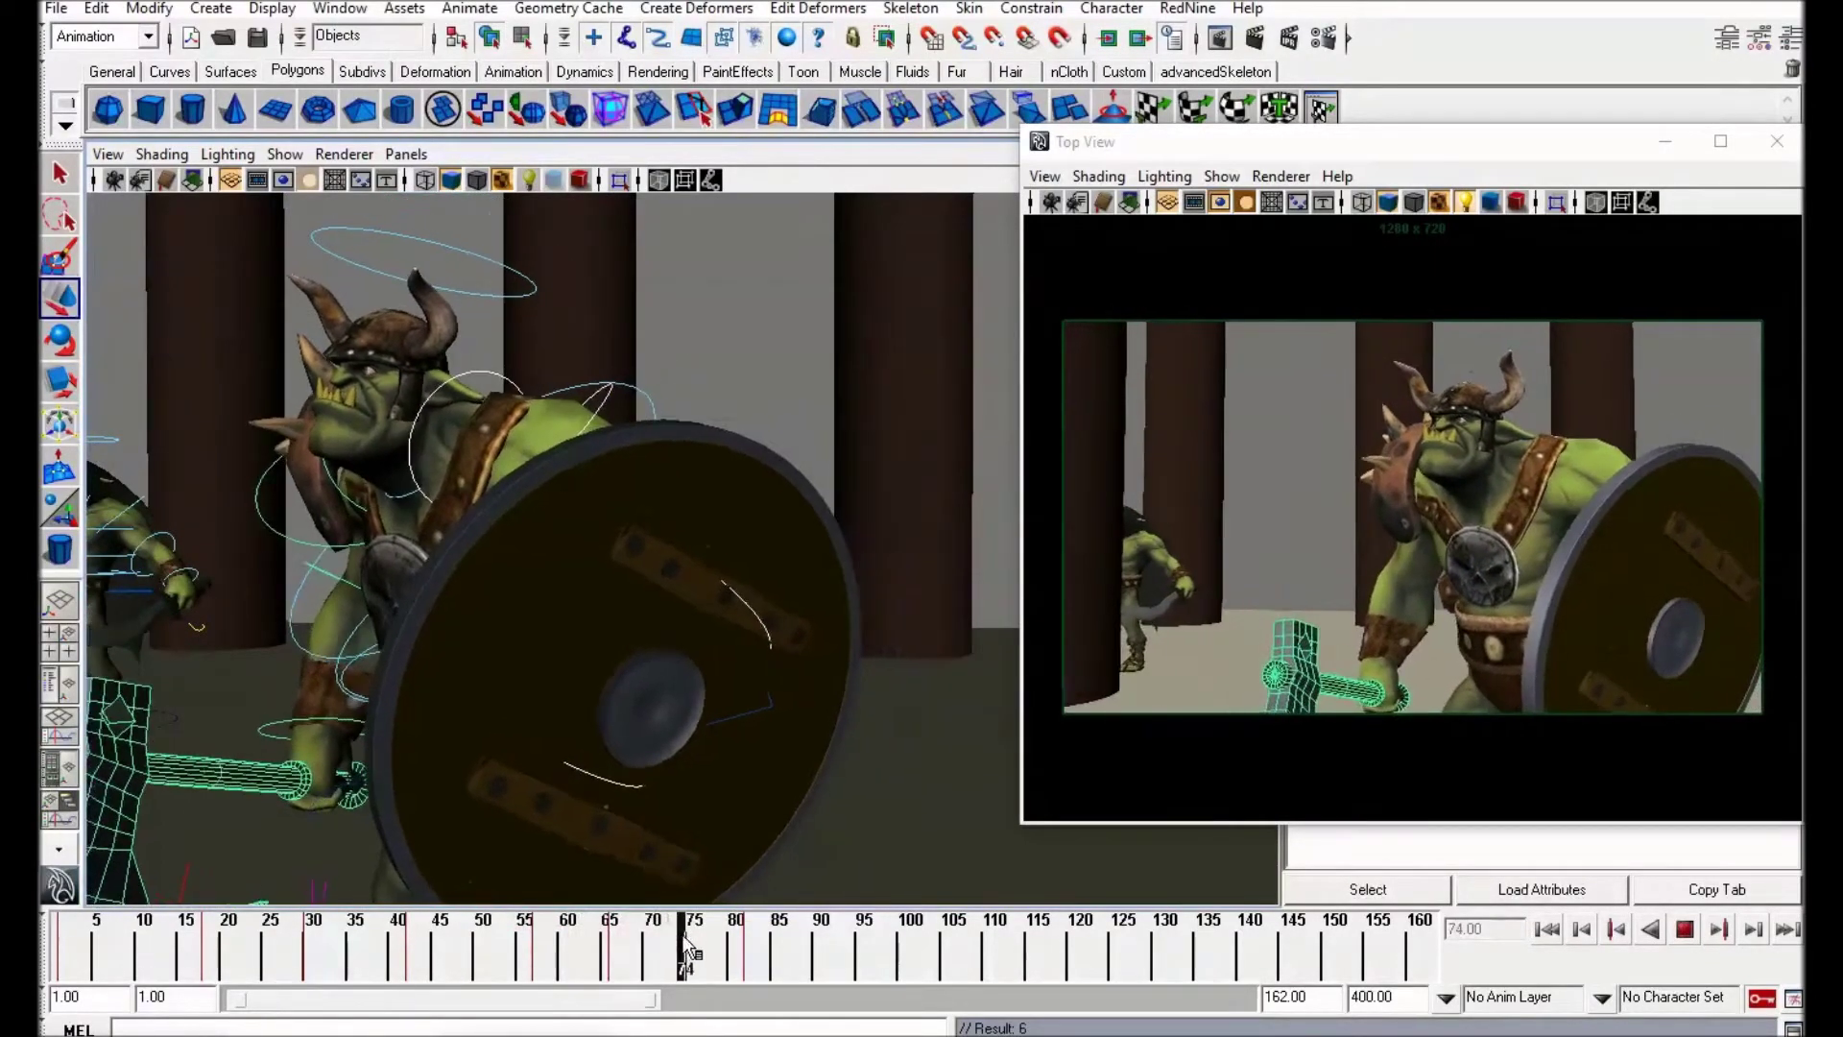
drag(666, 937, 688, 965)
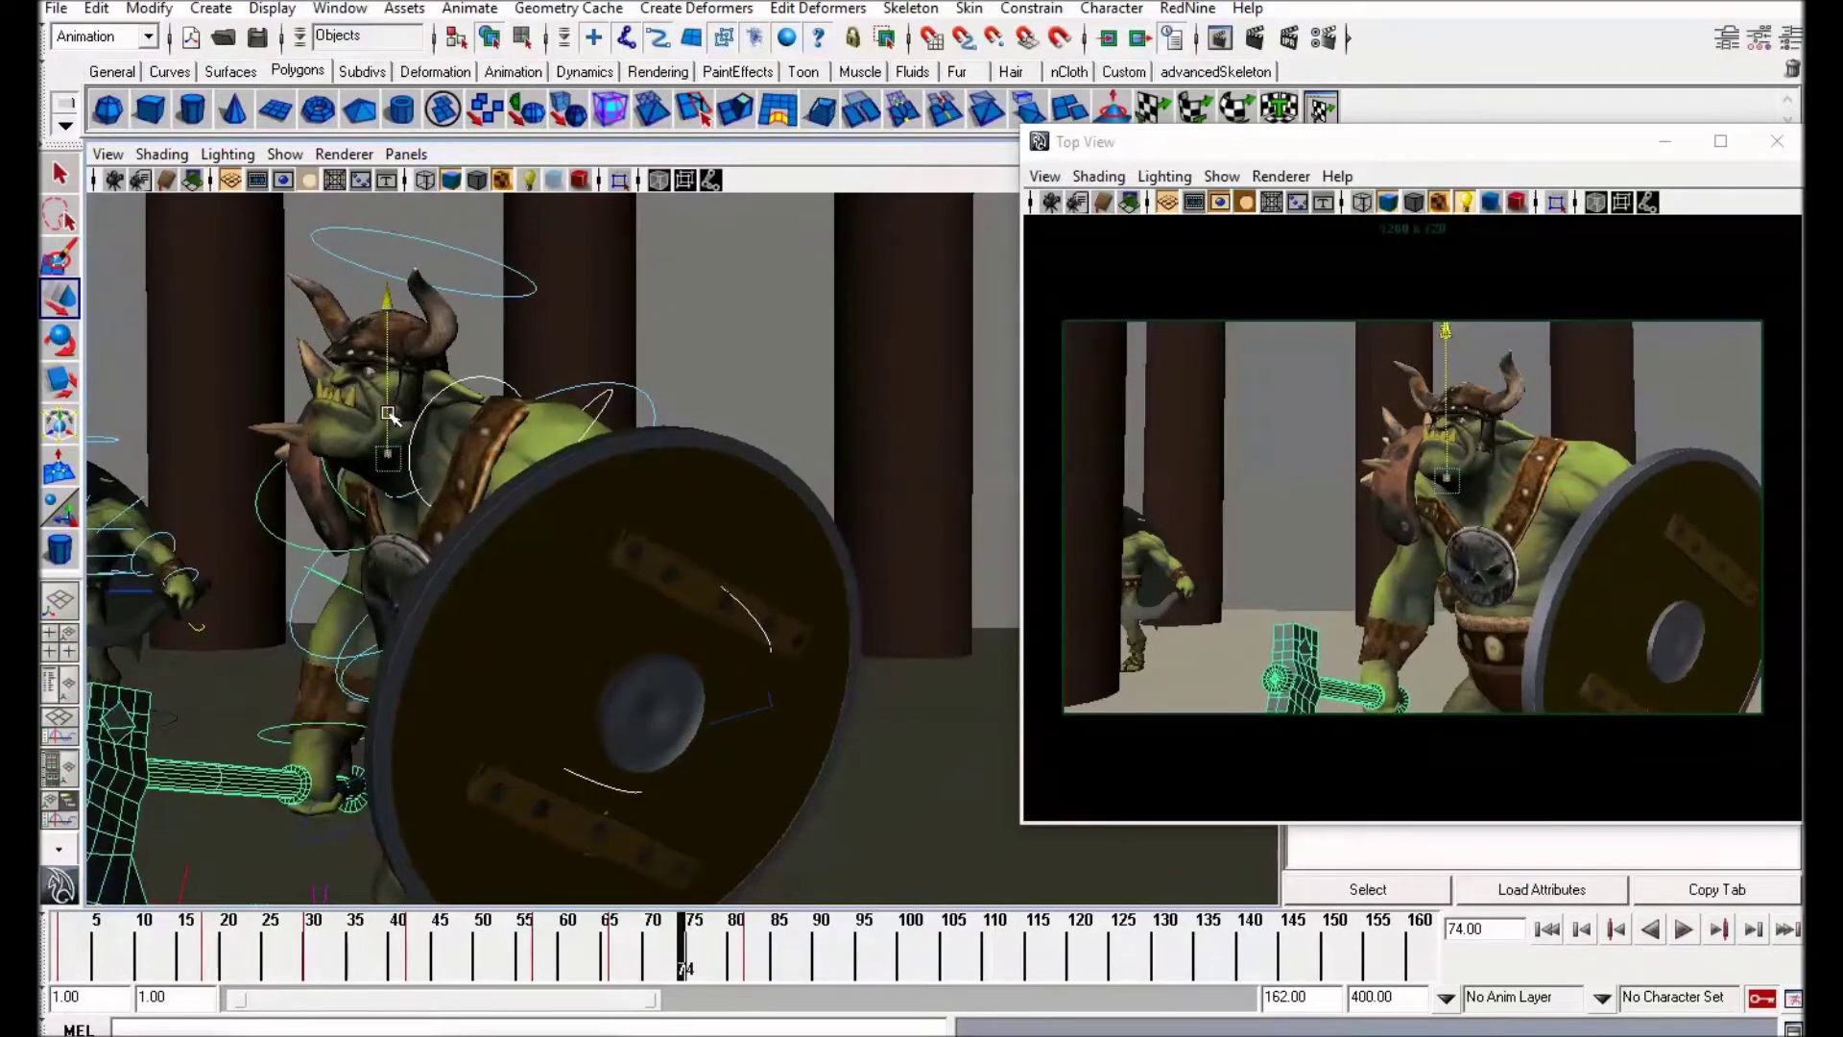
key(alt+v)
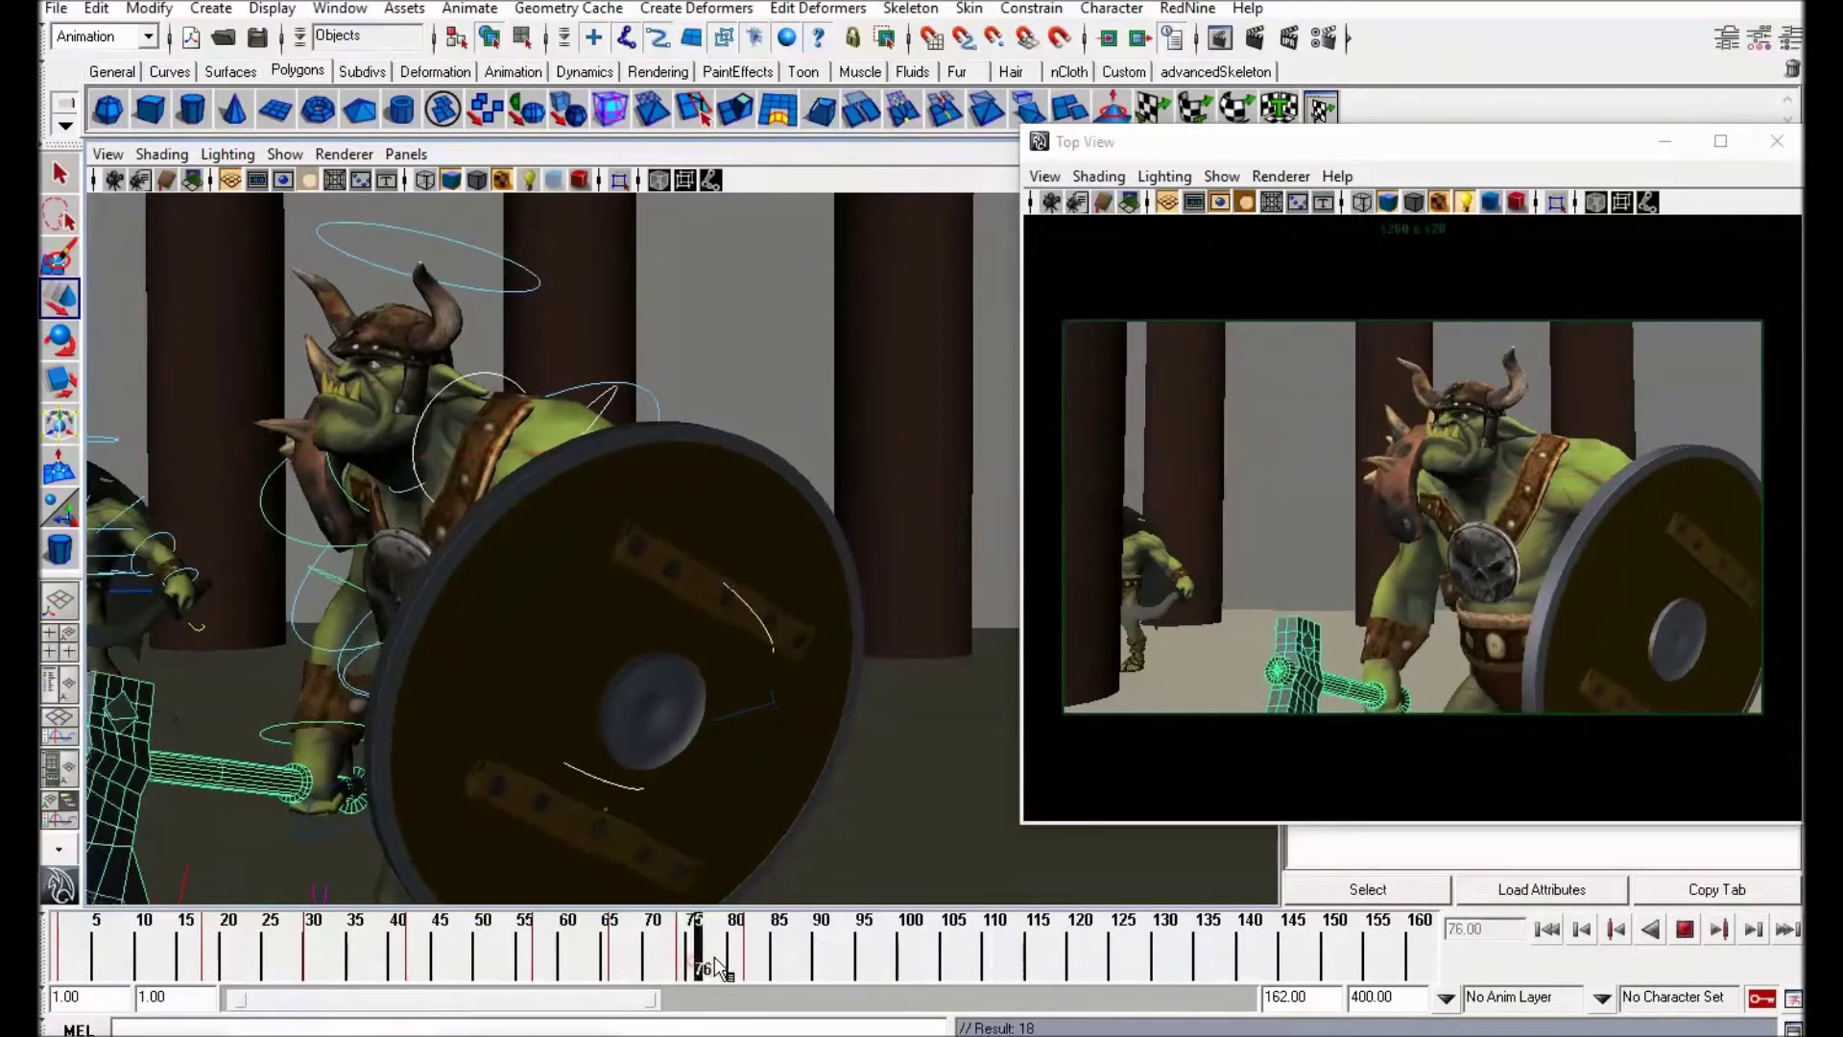
key(alt+v)
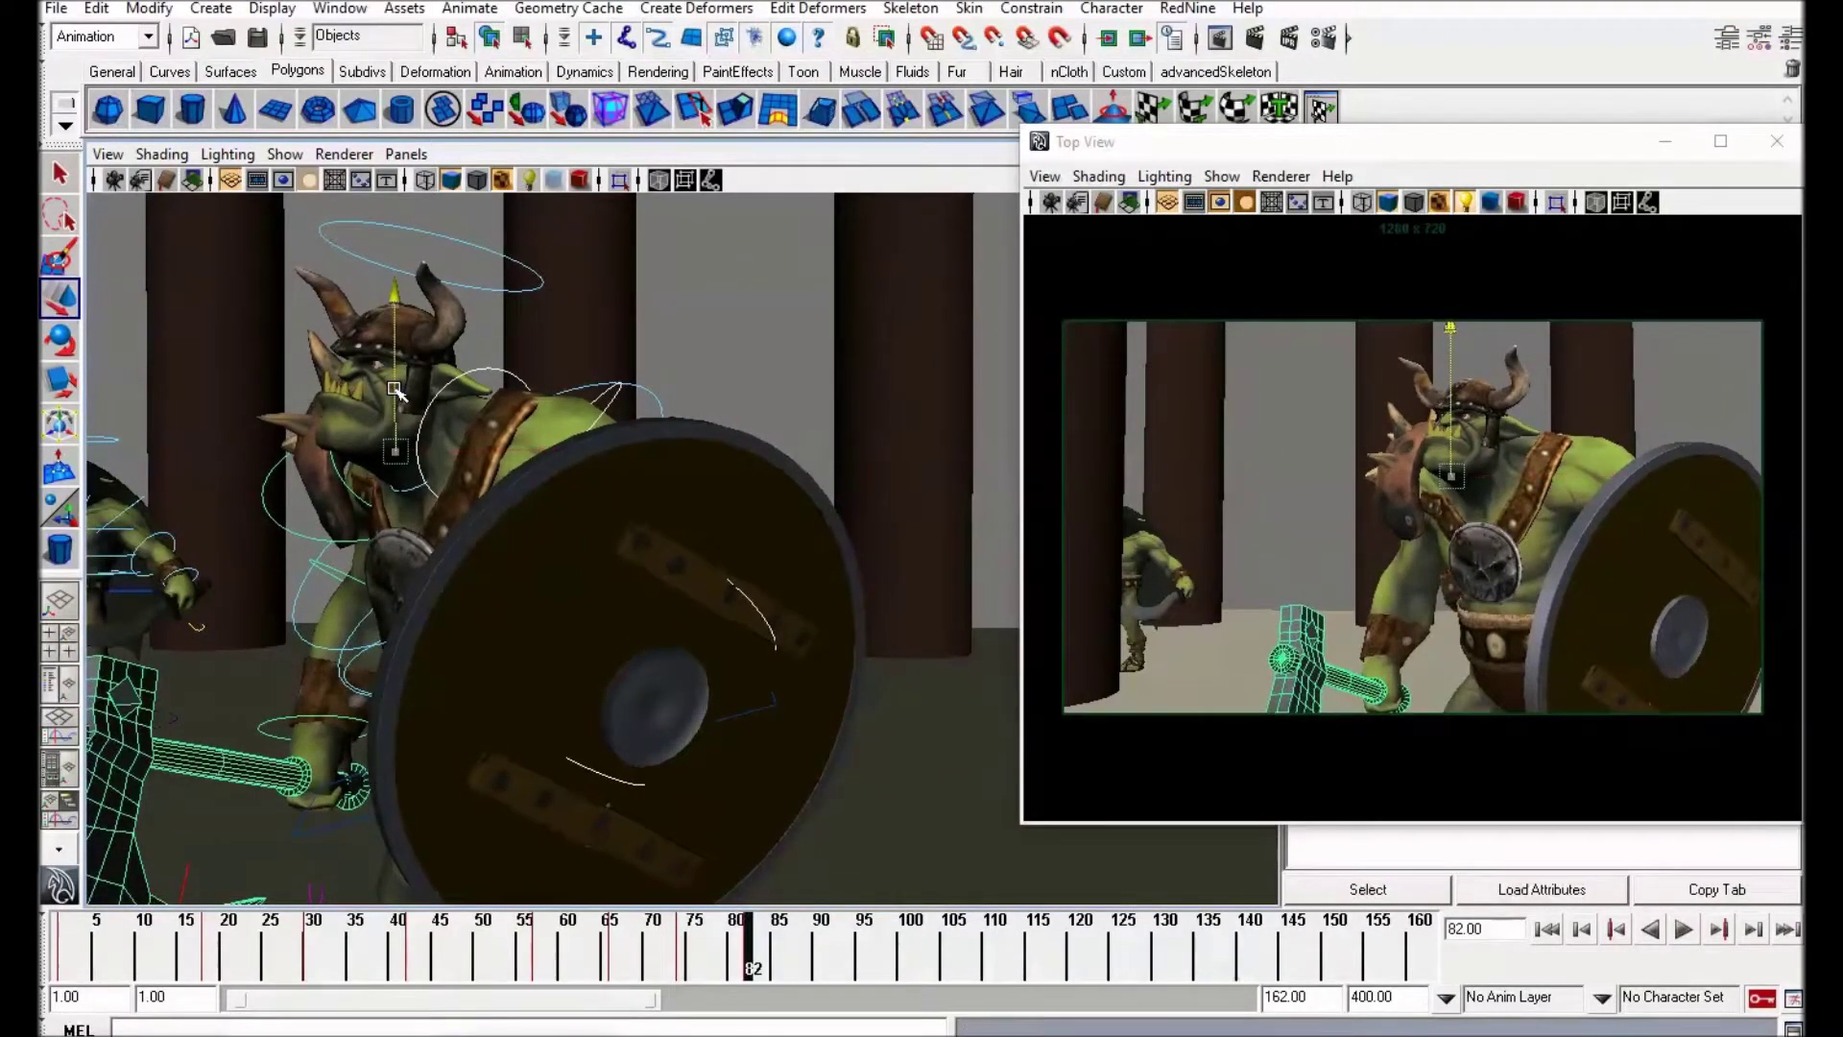
Step: Shift the upper-body control's last keyframe to around frame 83 and replay the animation from the start
shift+drag(734, 964, 759, 964)
drag(540, 937, 720, 945)
key(alt+shift+v)
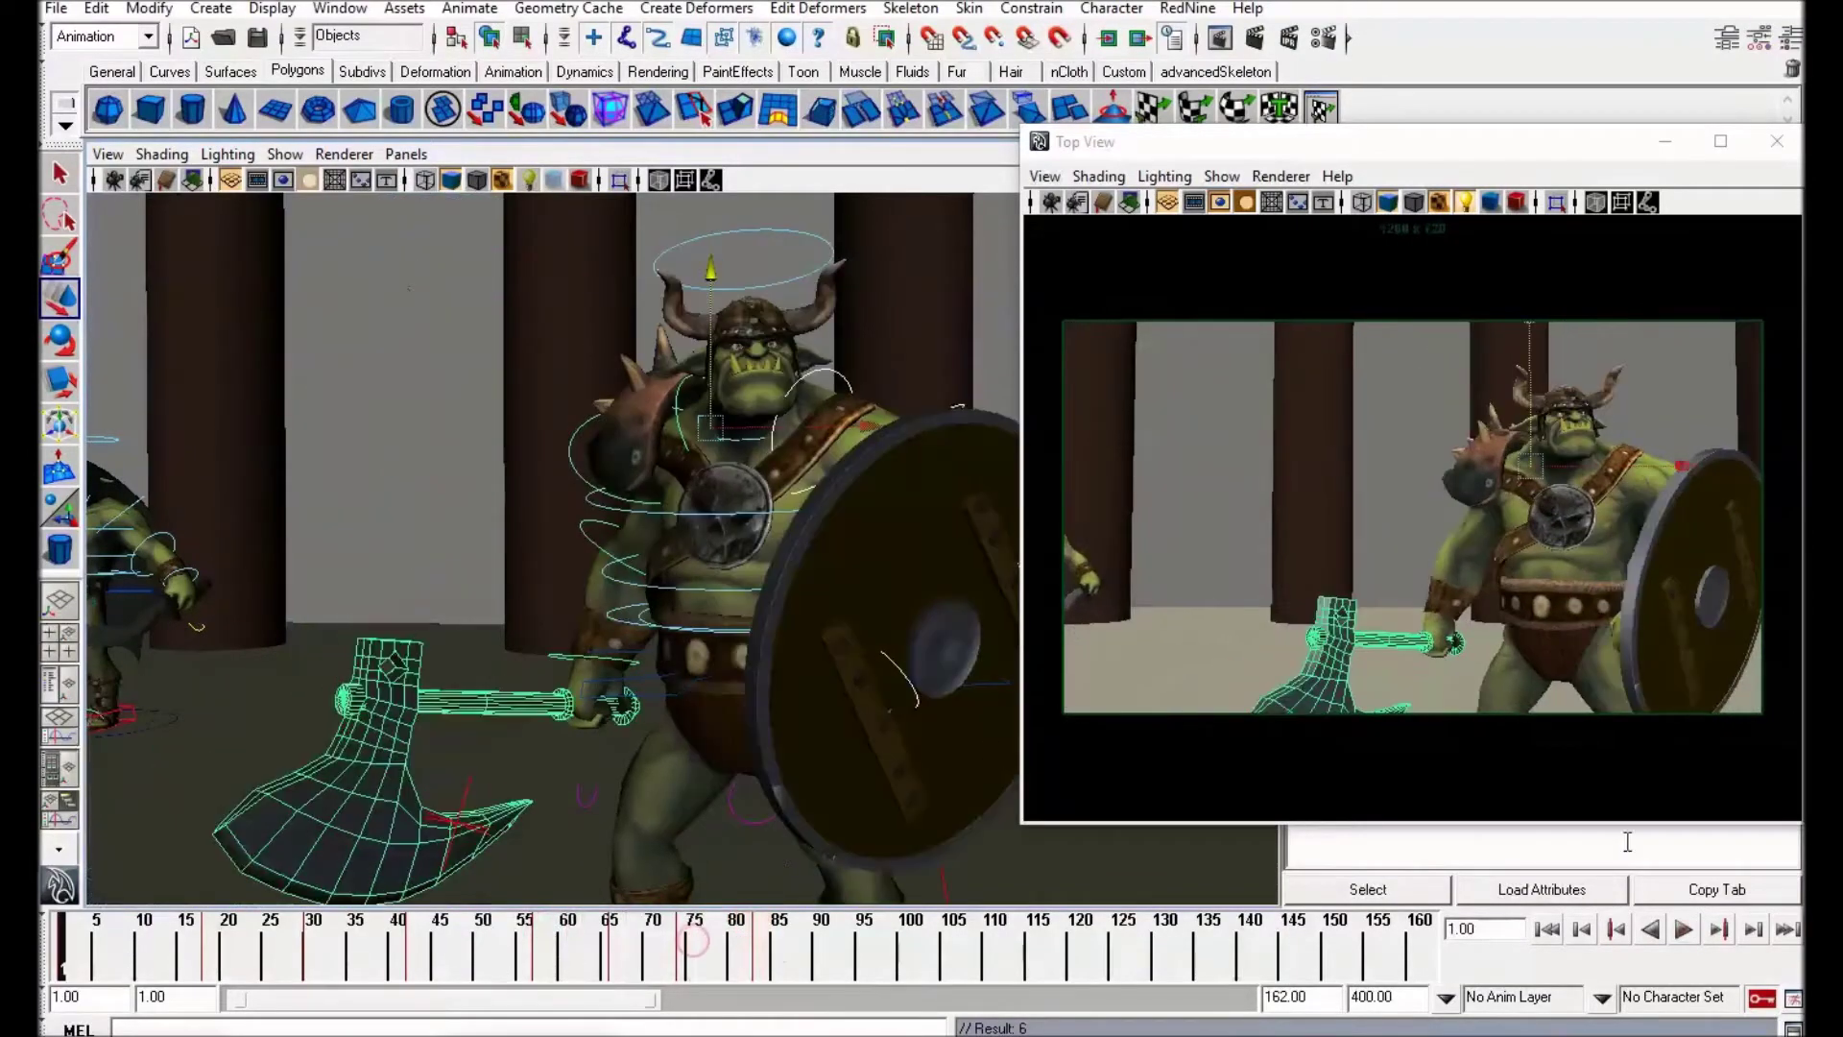
click(1684, 929)
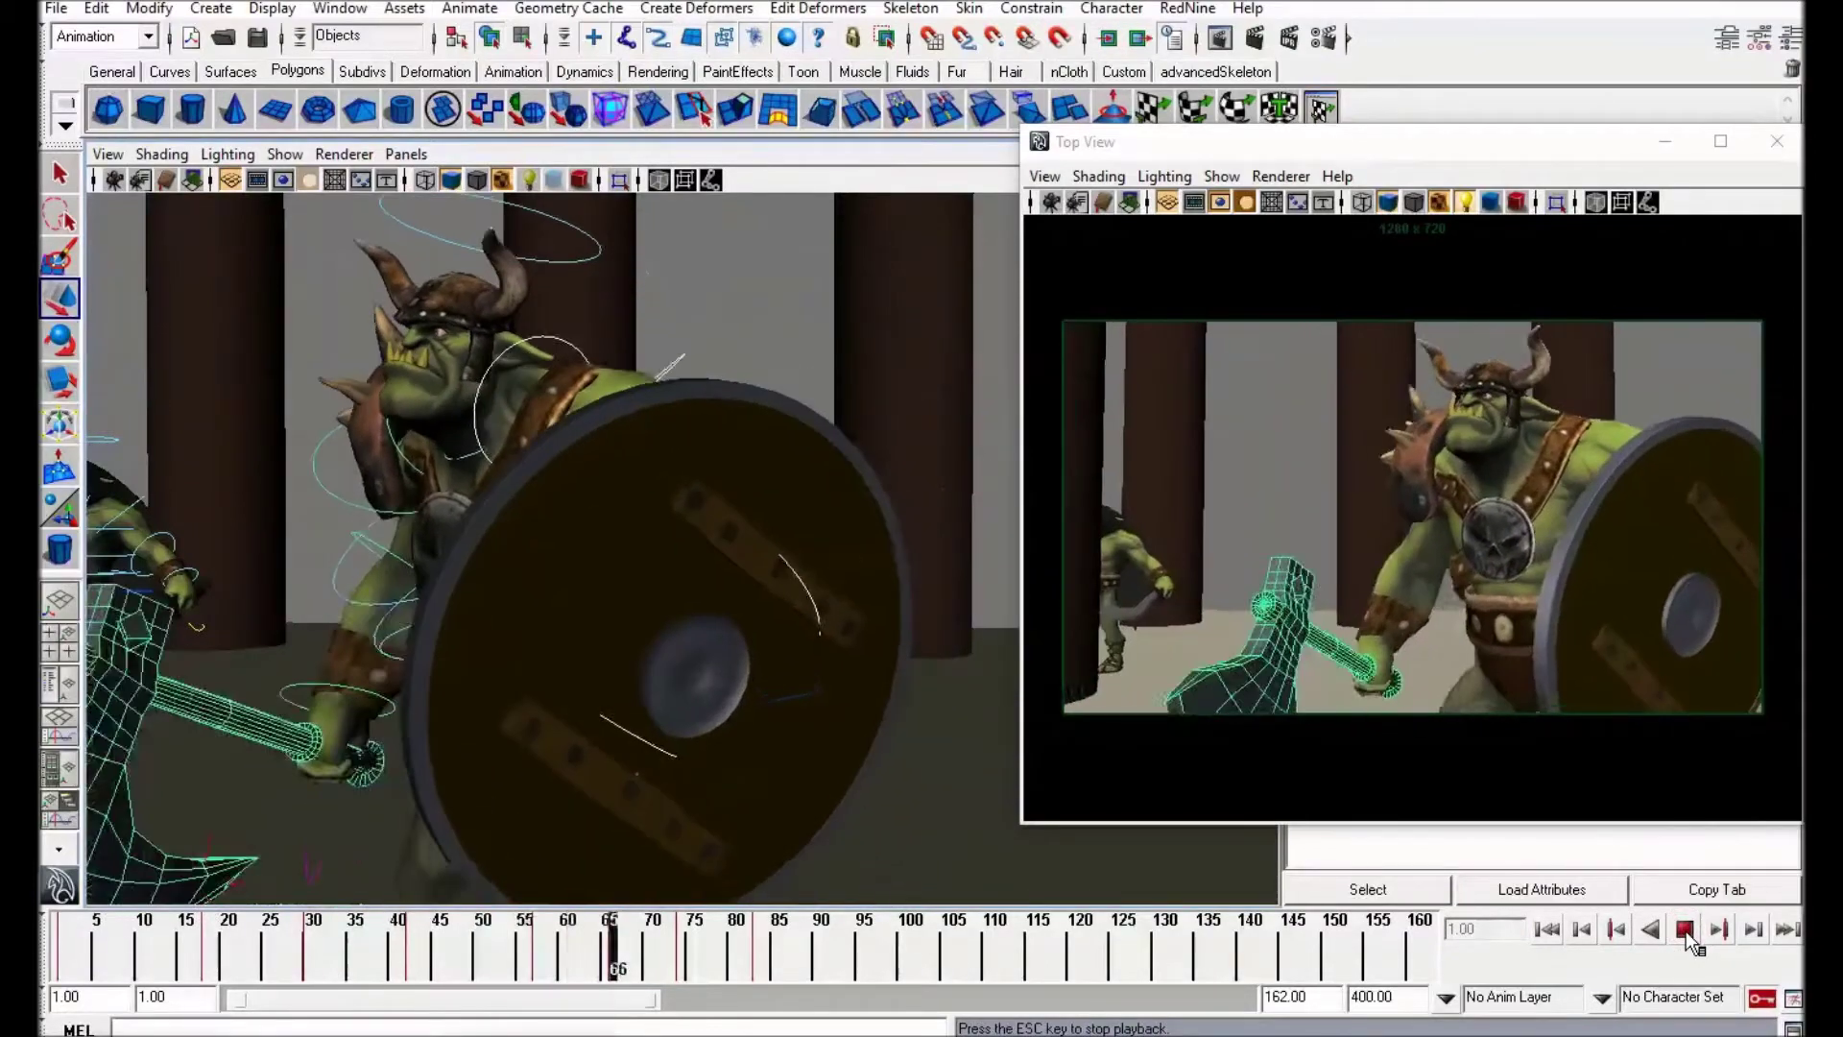
Step: Select the horned orc's chest control and activate the Rotate tool at frame 38
click(591, 955)
mouse_move(591, 954)
mouse_down()
mouse_move(692, 965)
mouse_move(365, 963)
mouse_up()
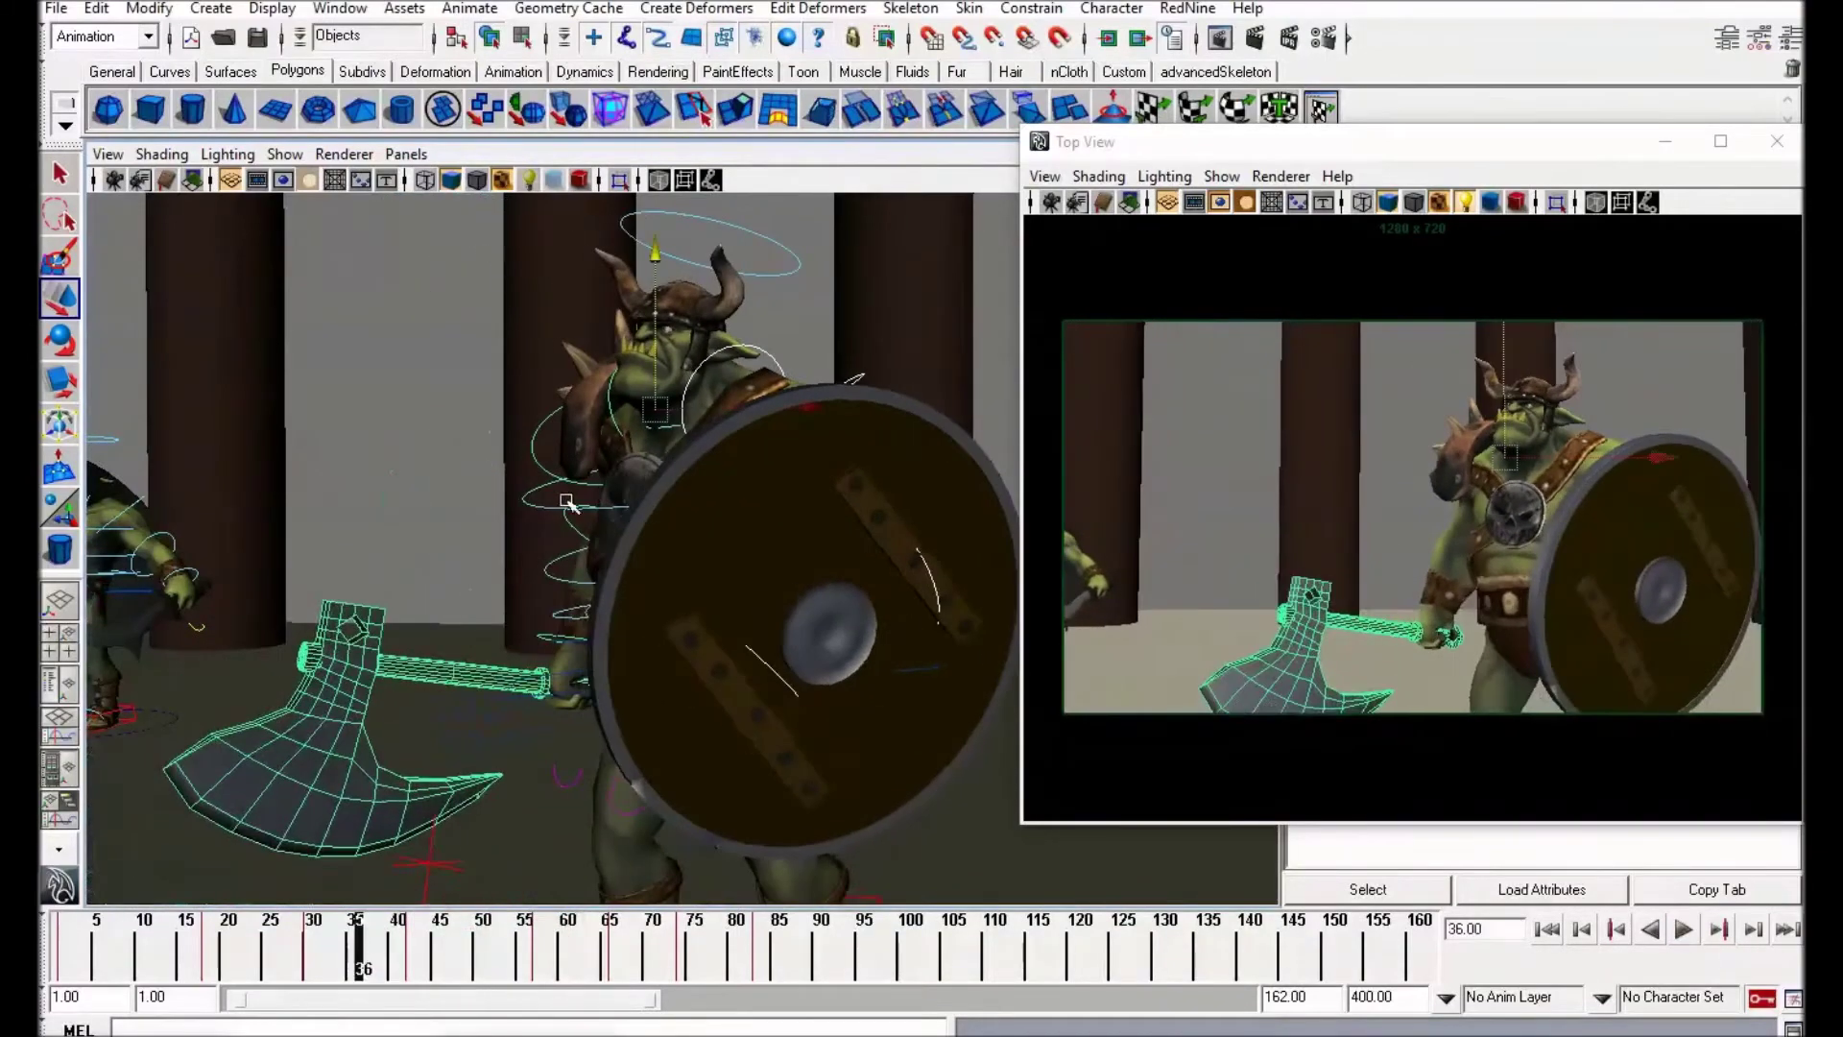
alt+drag(671, 624, 711, 629)
alt+right_drag(711, 630, 740, 522)
click(735, 513)
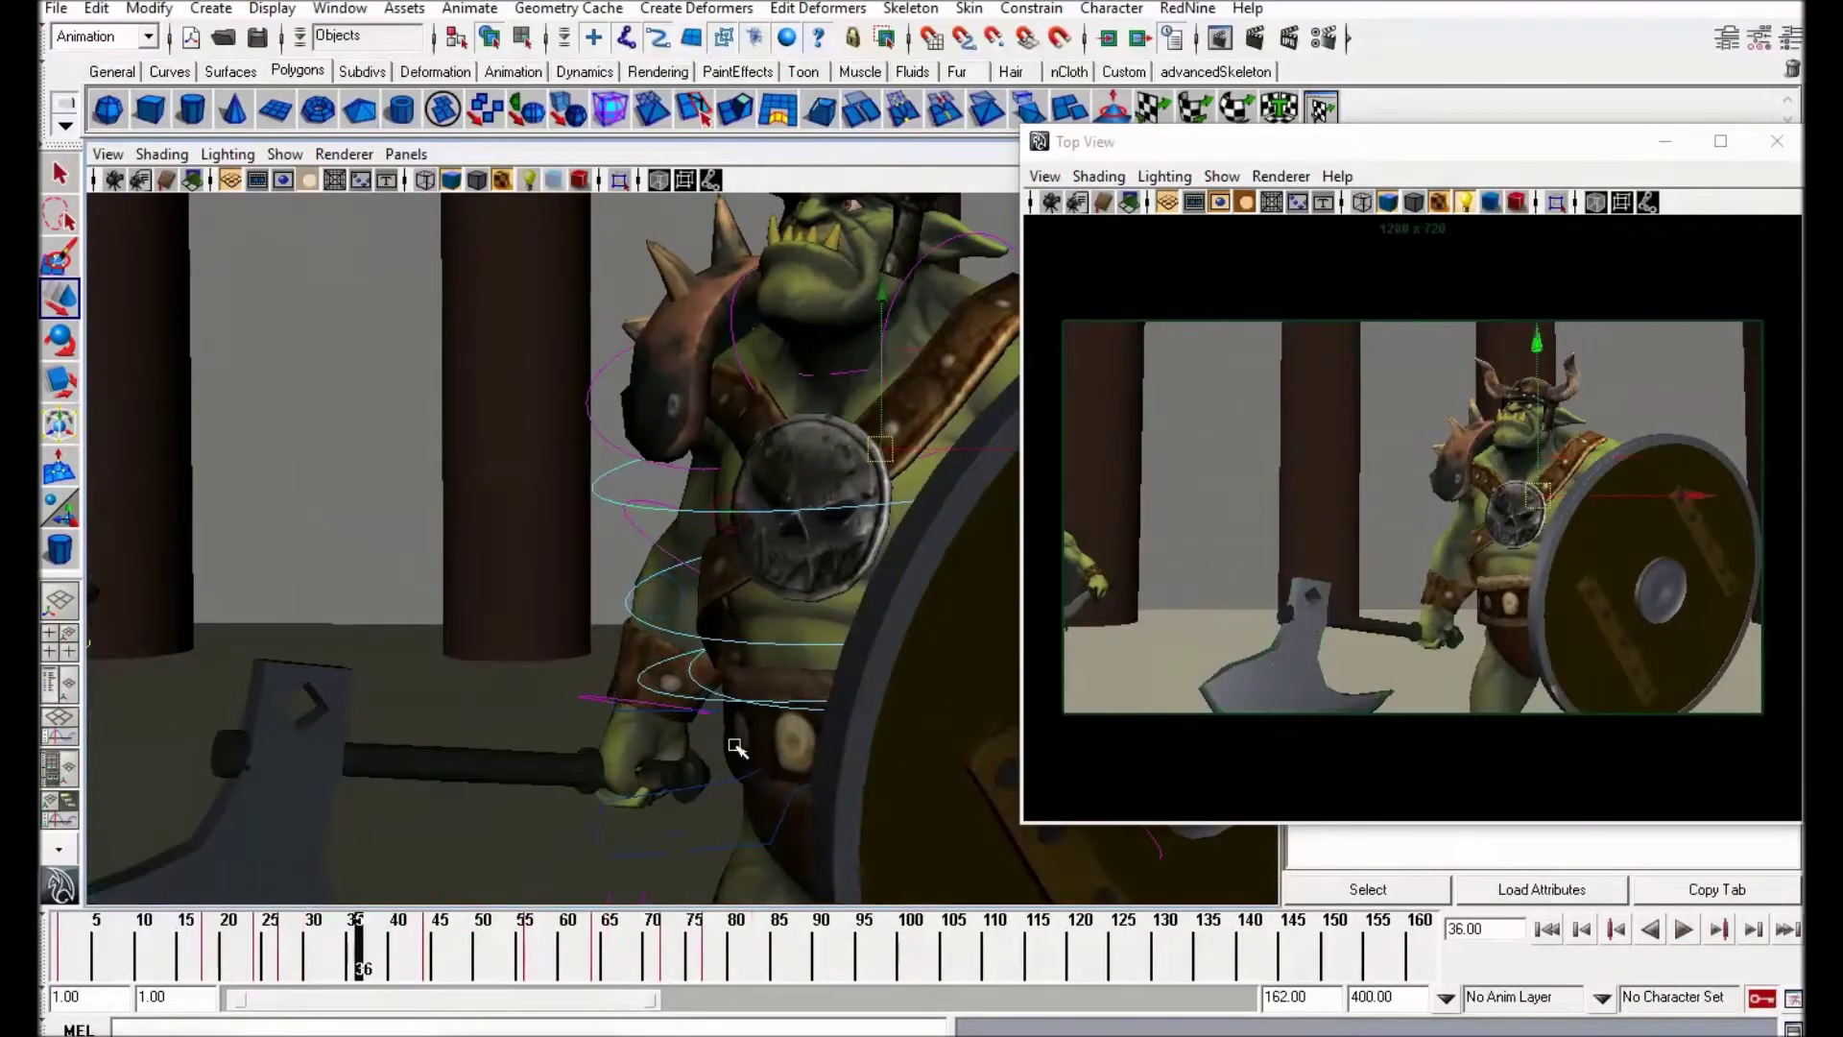
mouse_move(171, 948)
mouse_down()
mouse_move(413, 954)
mouse_move(355, 956)
mouse_move(377, 956)
mouse_up()
key(e)
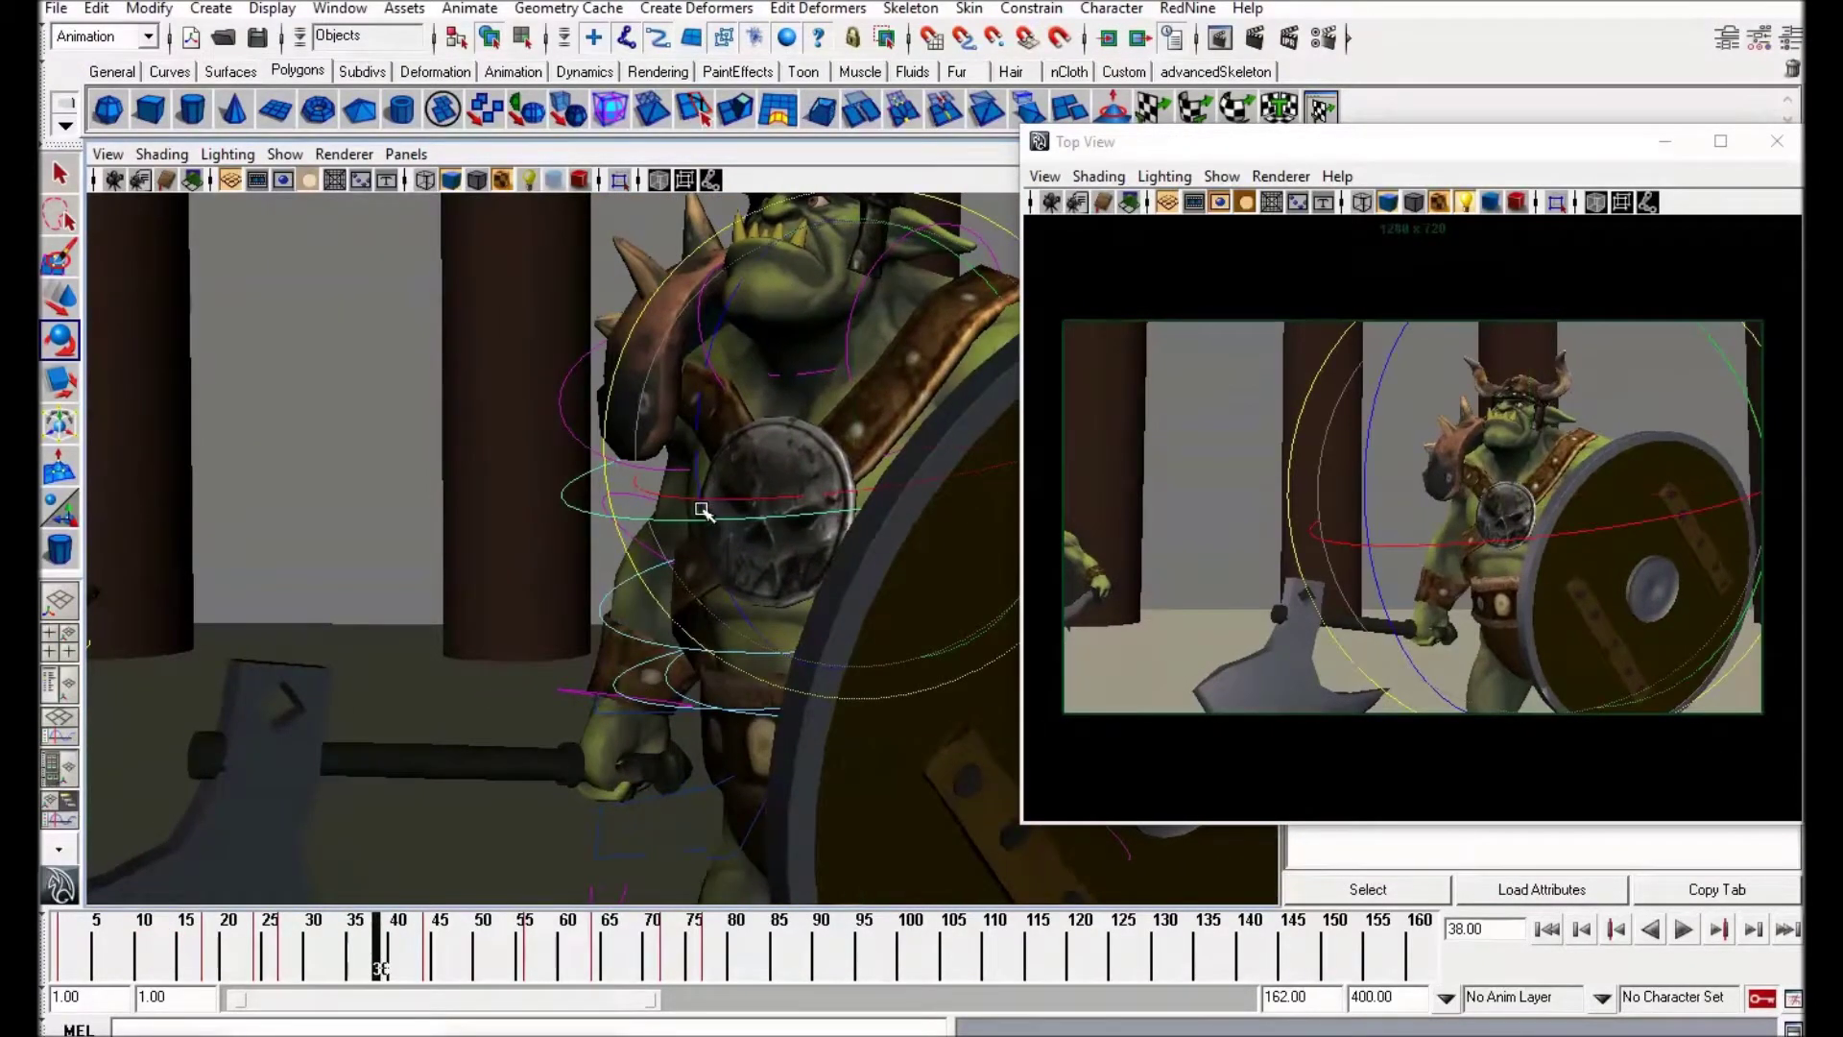
Step: Try to rotate the chest control at frame 38
drag(702, 509, 732, 547)
key(ctrl+z)
key(w)
key(ctrl+z)
Step: Rotate the chest control slightly around frame 41 and delete its keyframe near frame 44
drag(207, 952, 402, 967)
drag(680, 527, 681, 523)
drag(417, 949, 453, 953)
right_click(429, 956)
click(474, 823)
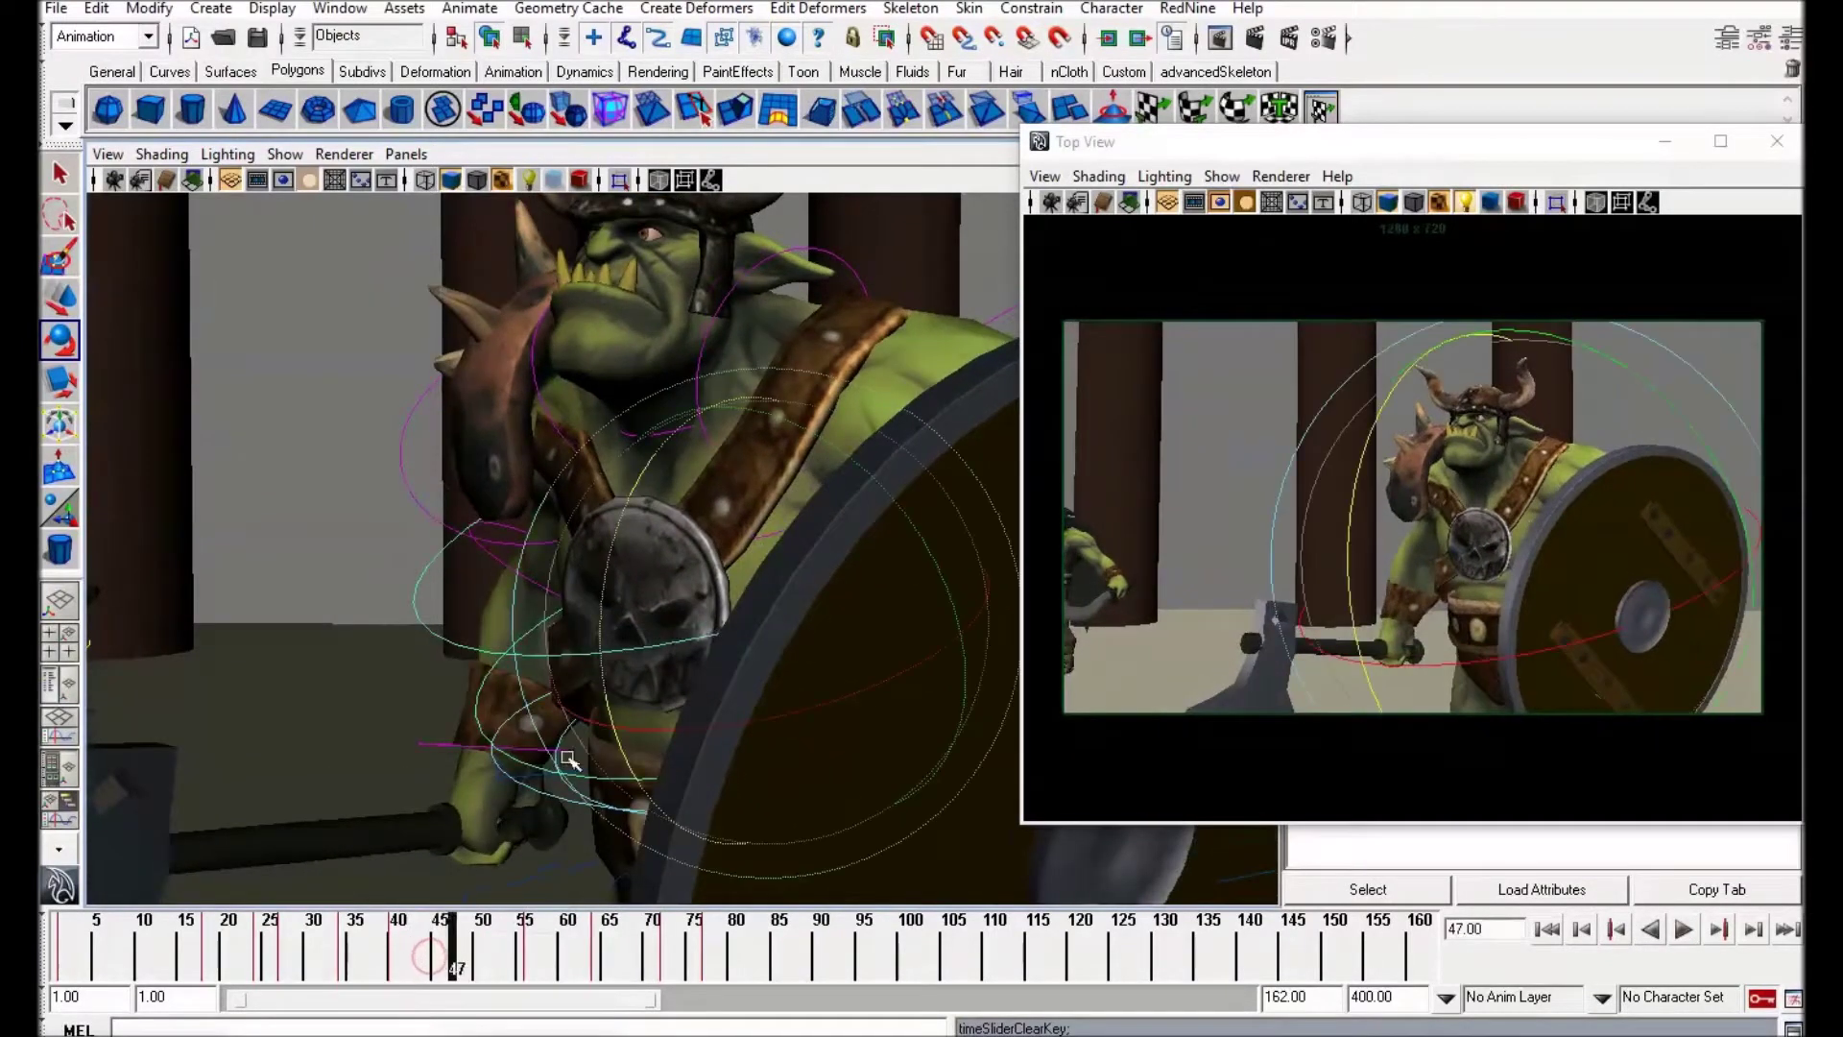
Step: Rotate the chest control at frames 47 and 56, keying both poses
drag(601, 605, 597, 746)
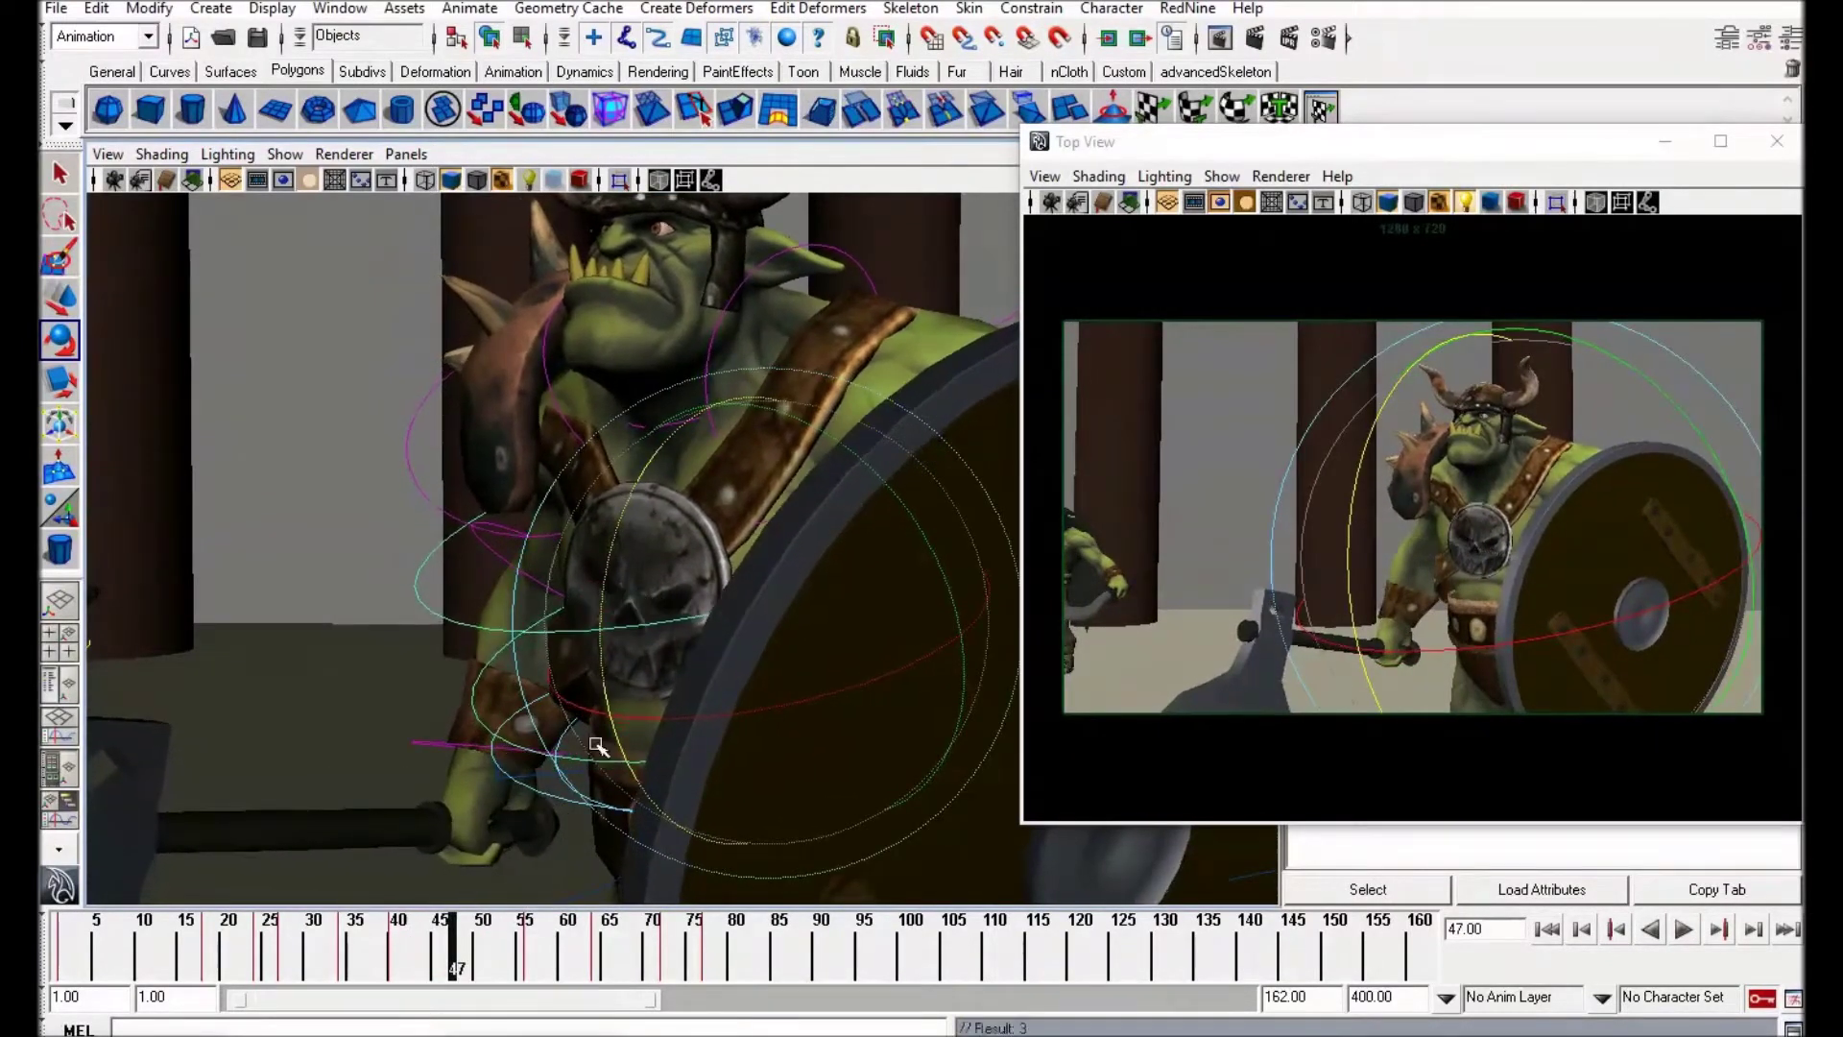
key(alt+v)
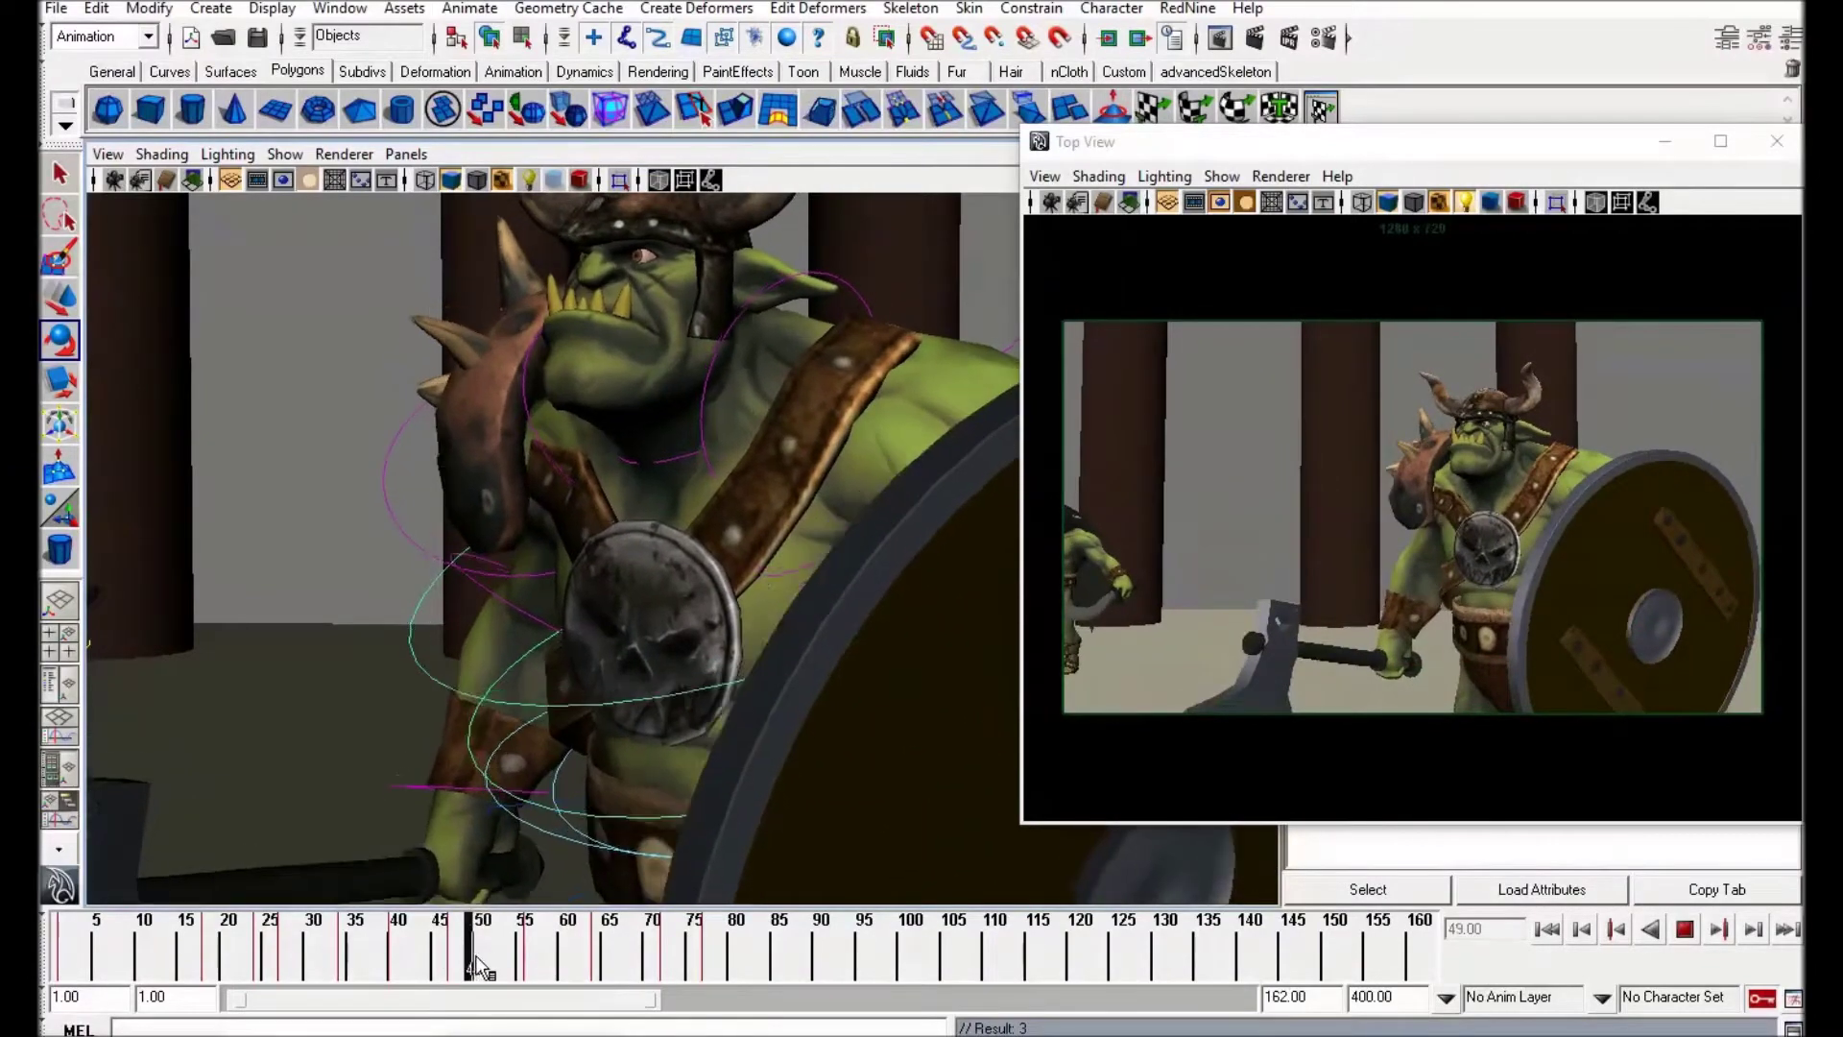
mouse_move(509, 965)
mouse_down()
mouse_move(432, 951)
mouse_move(532, 948)
mouse_up()
click(624, 535)
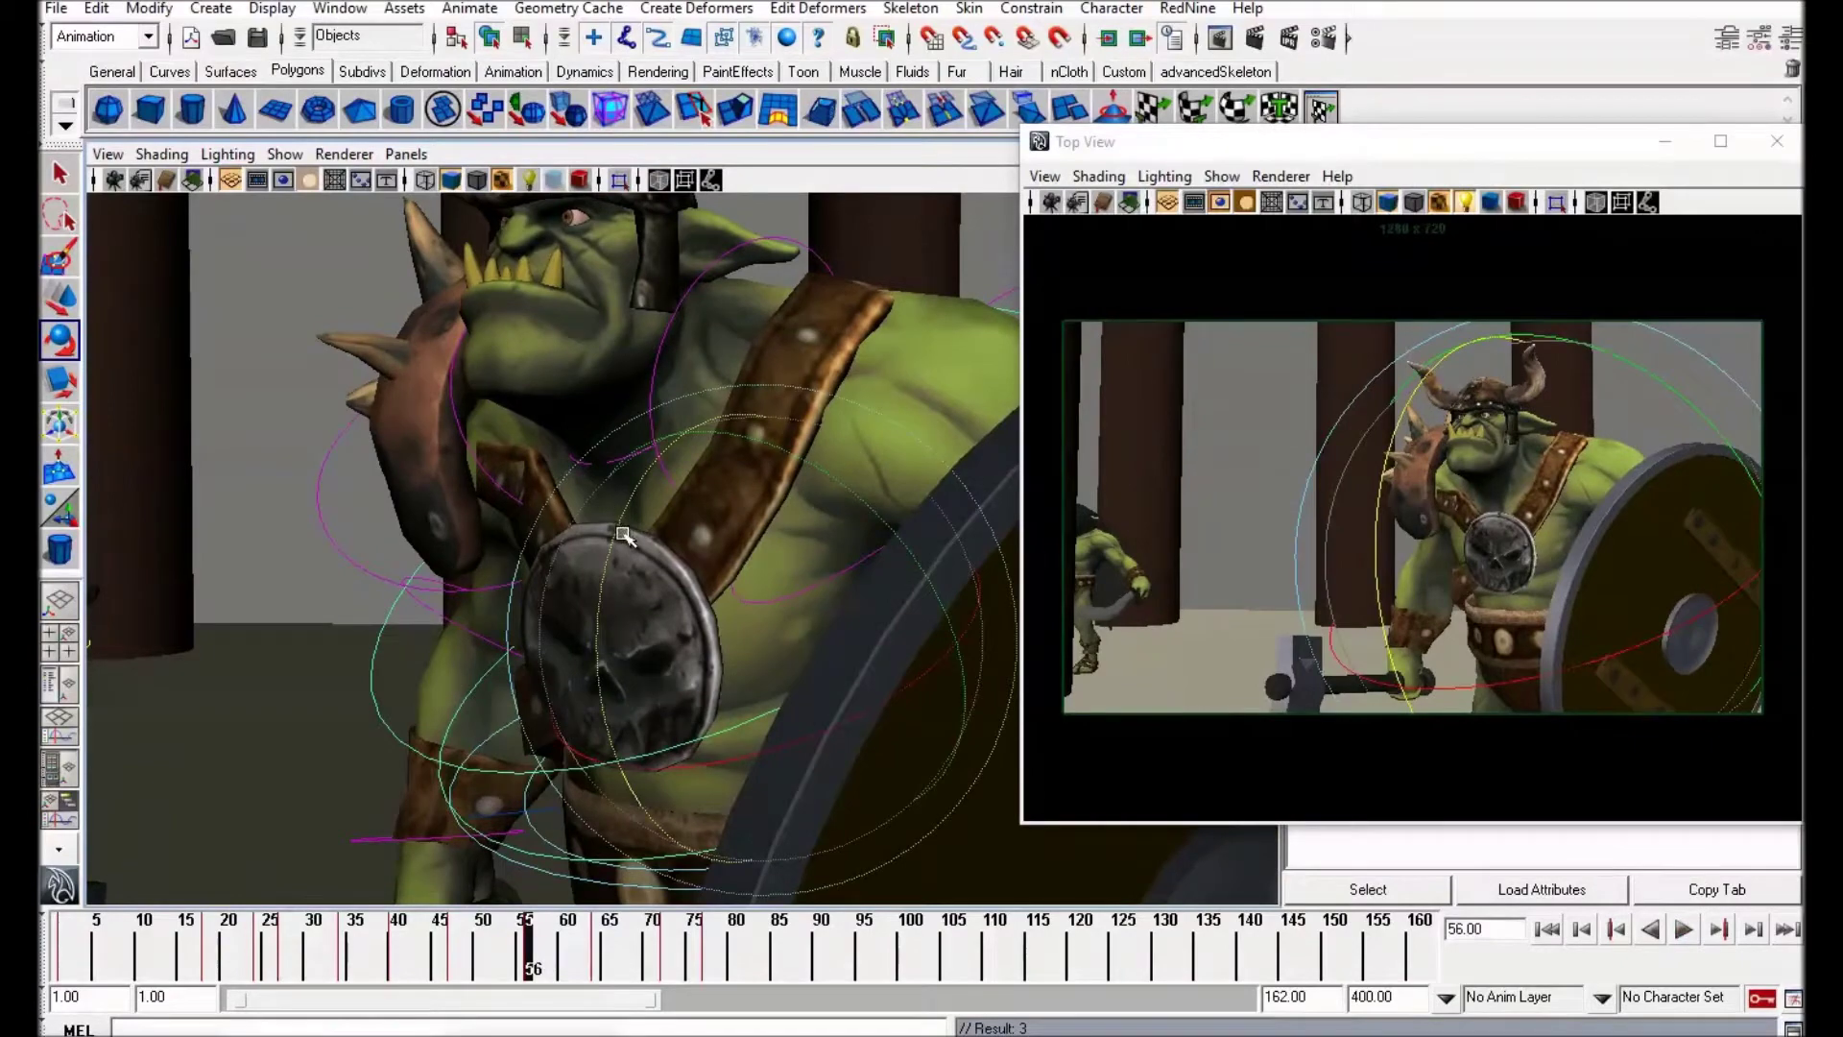
drag(615, 536, 622, 639)
key(s)
Step: Rotate the chest control slightly at frames 66 and 75 to continue its keyed motion
drag(523, 946, 611, 941)
click(571, 509)
drag(528, 535, 527, 532)
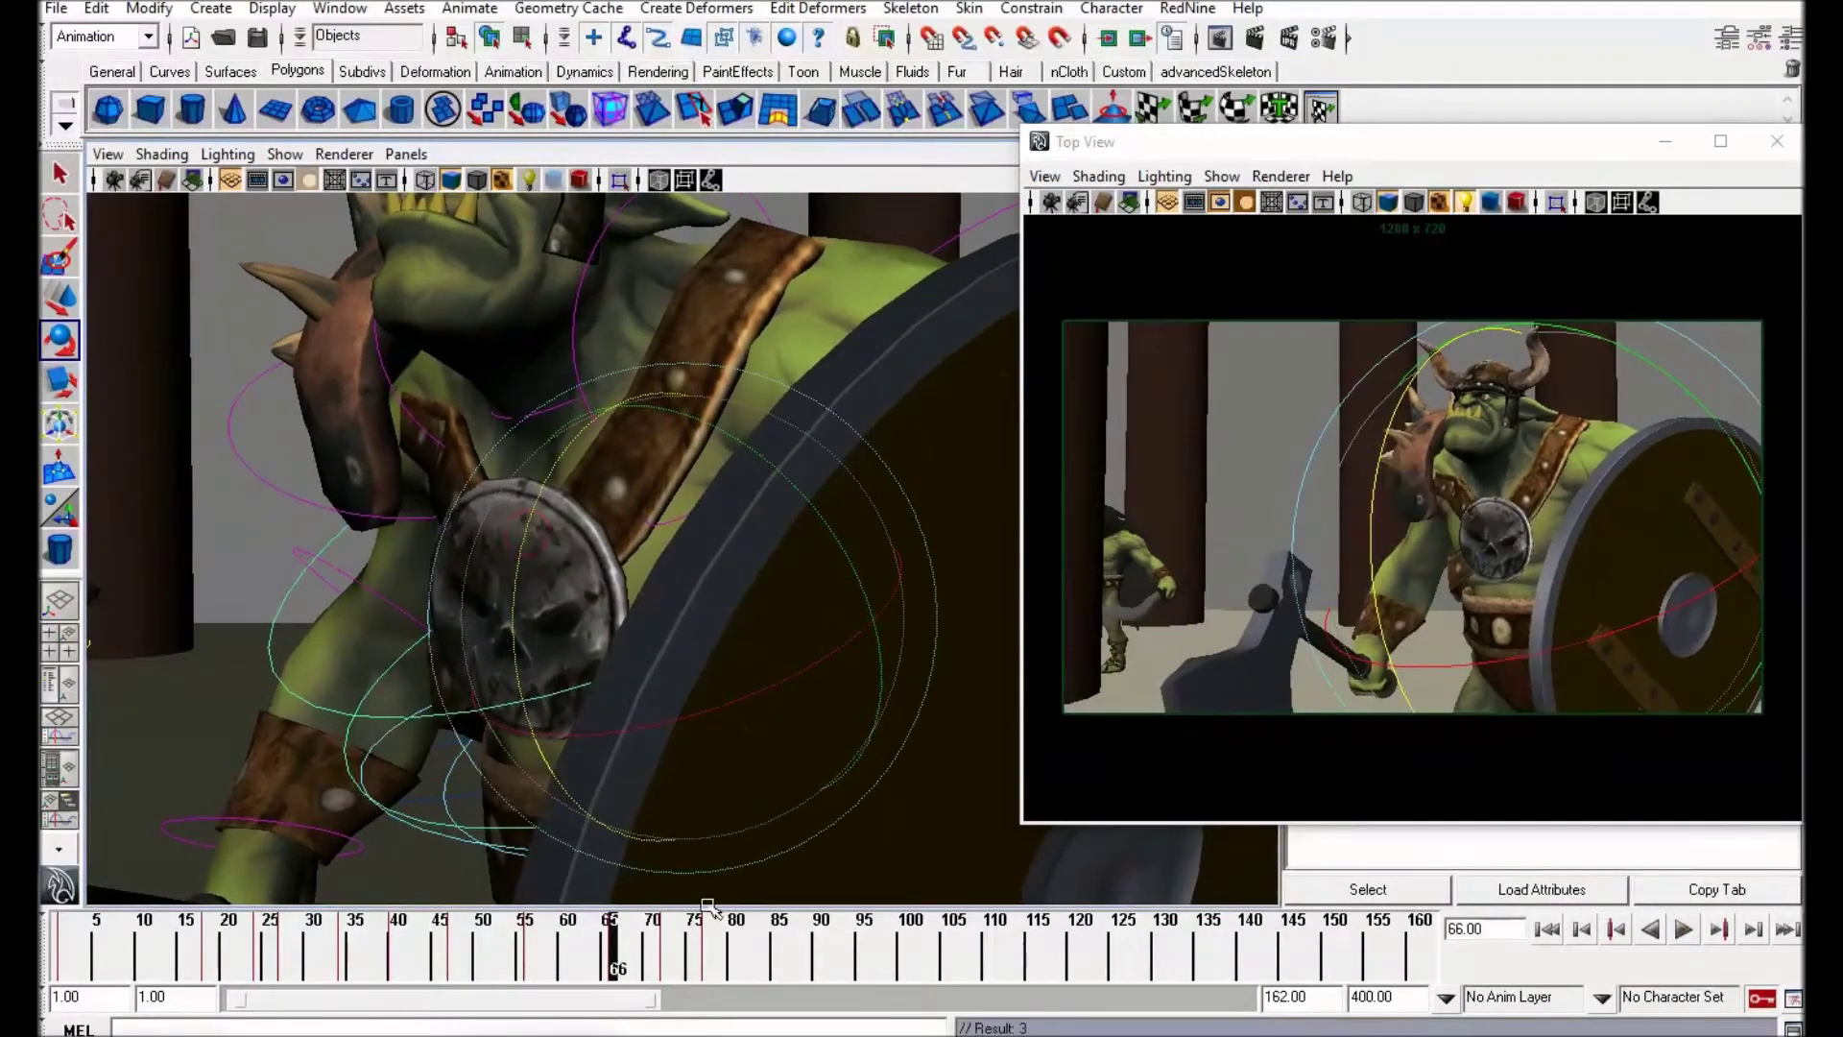
drag(624, 957, 693, 951)
key(alt+v)
click(584, 521)
drag(453, 525, 455, 527)
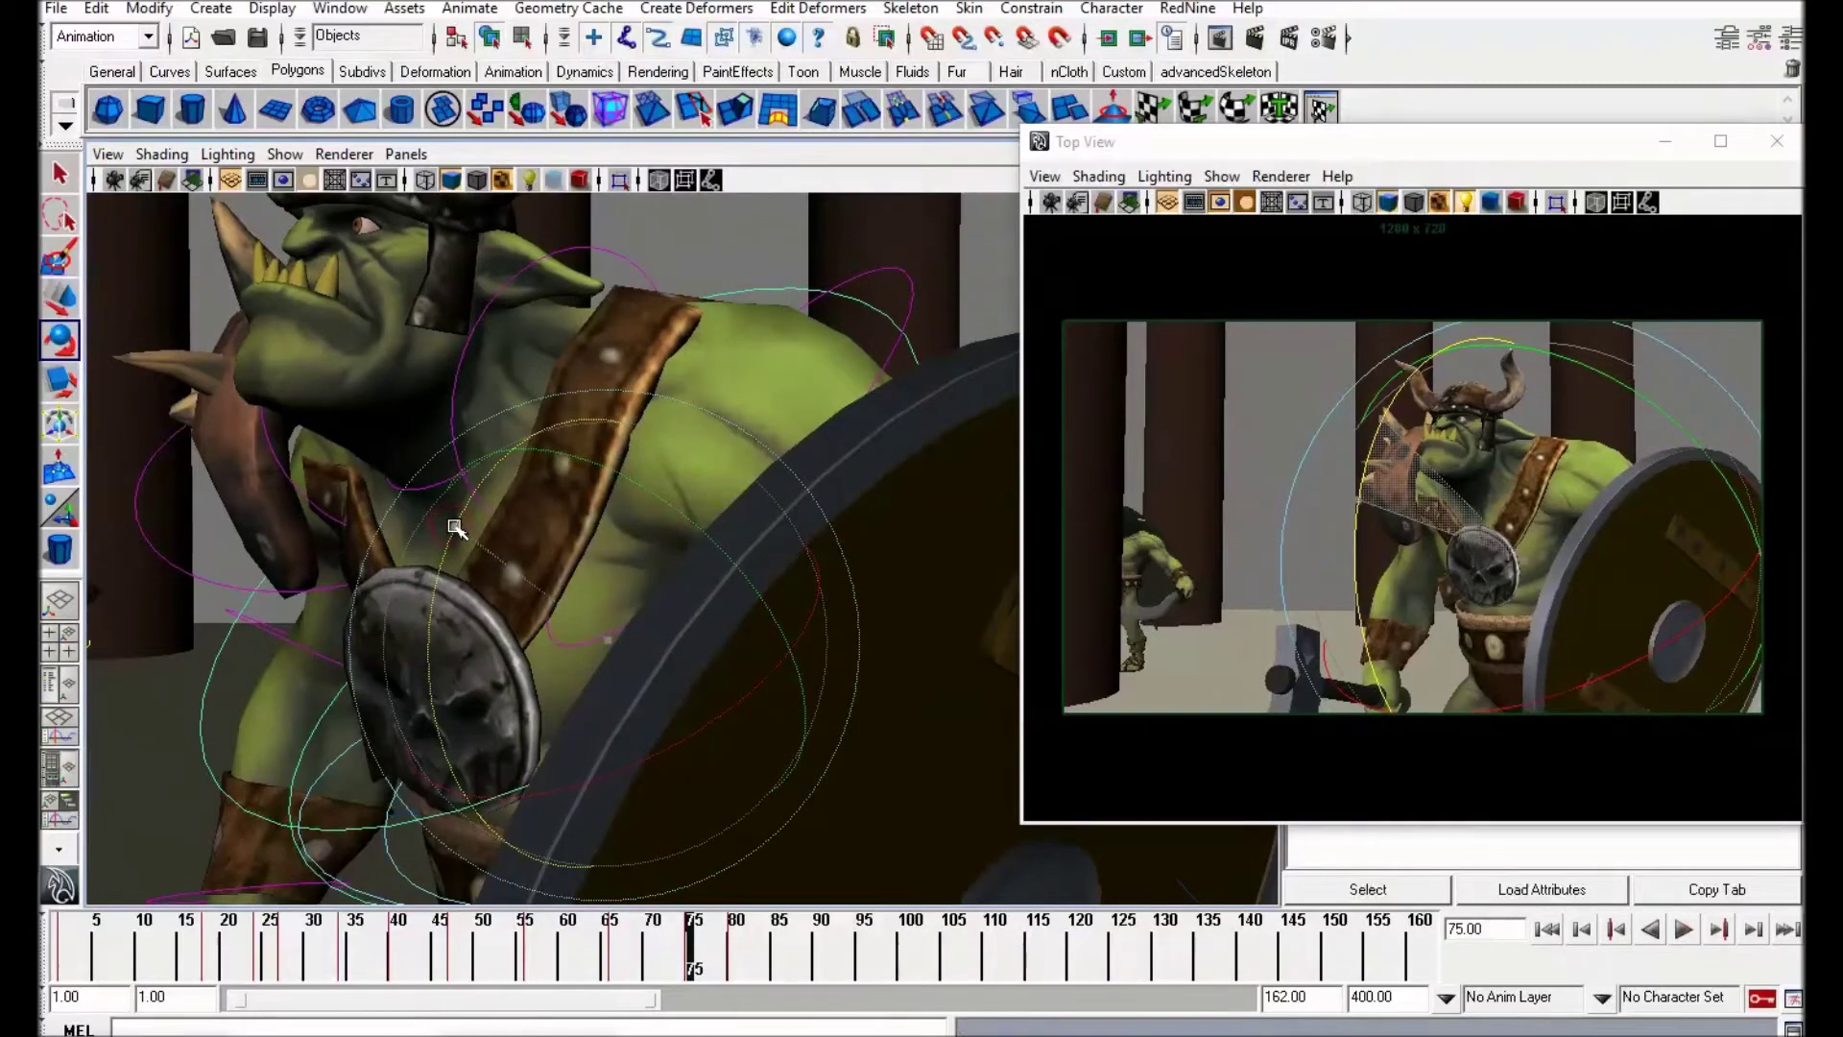
Step: Shift the chest control's last keyframe to around frame 83
drag(691, 948, 749, 956)
shift+click(728, 952)
click(754, 950)
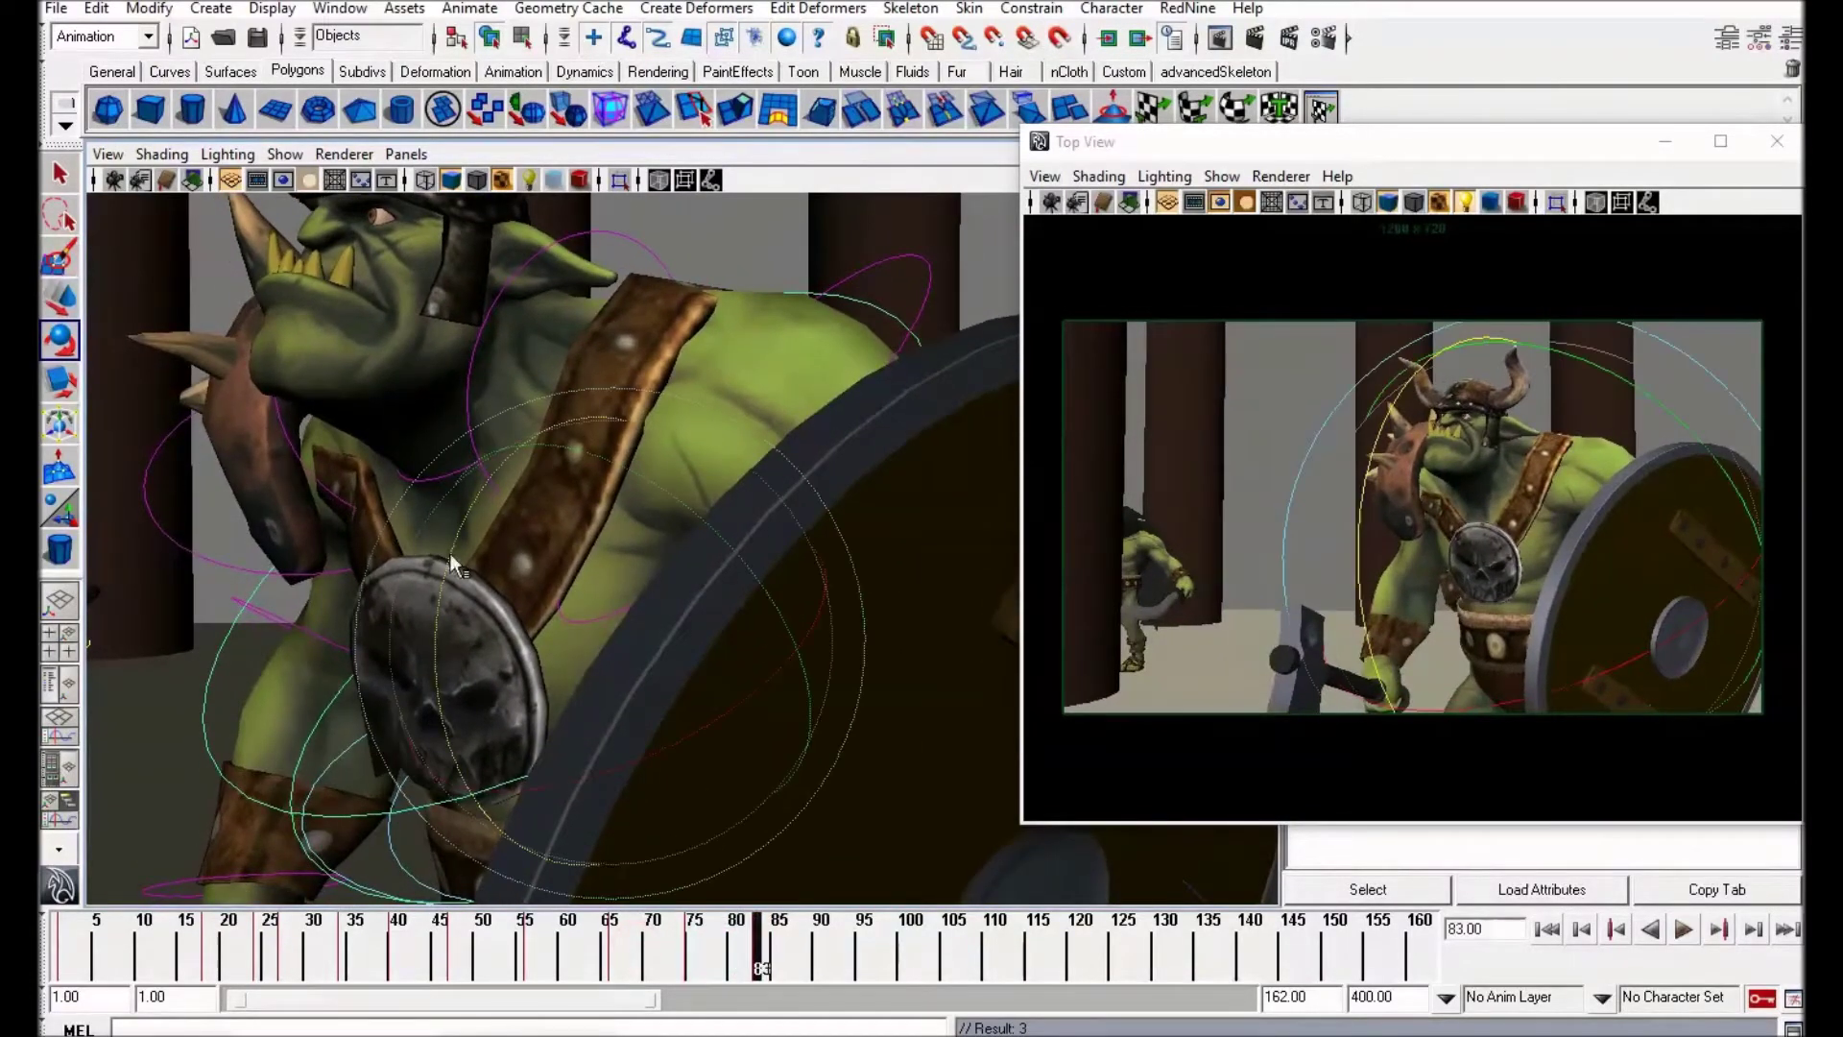
Step: Rotate the horned orc's neck control at frames 45 and 55, adding a keyed pose at each
click(228, 950)
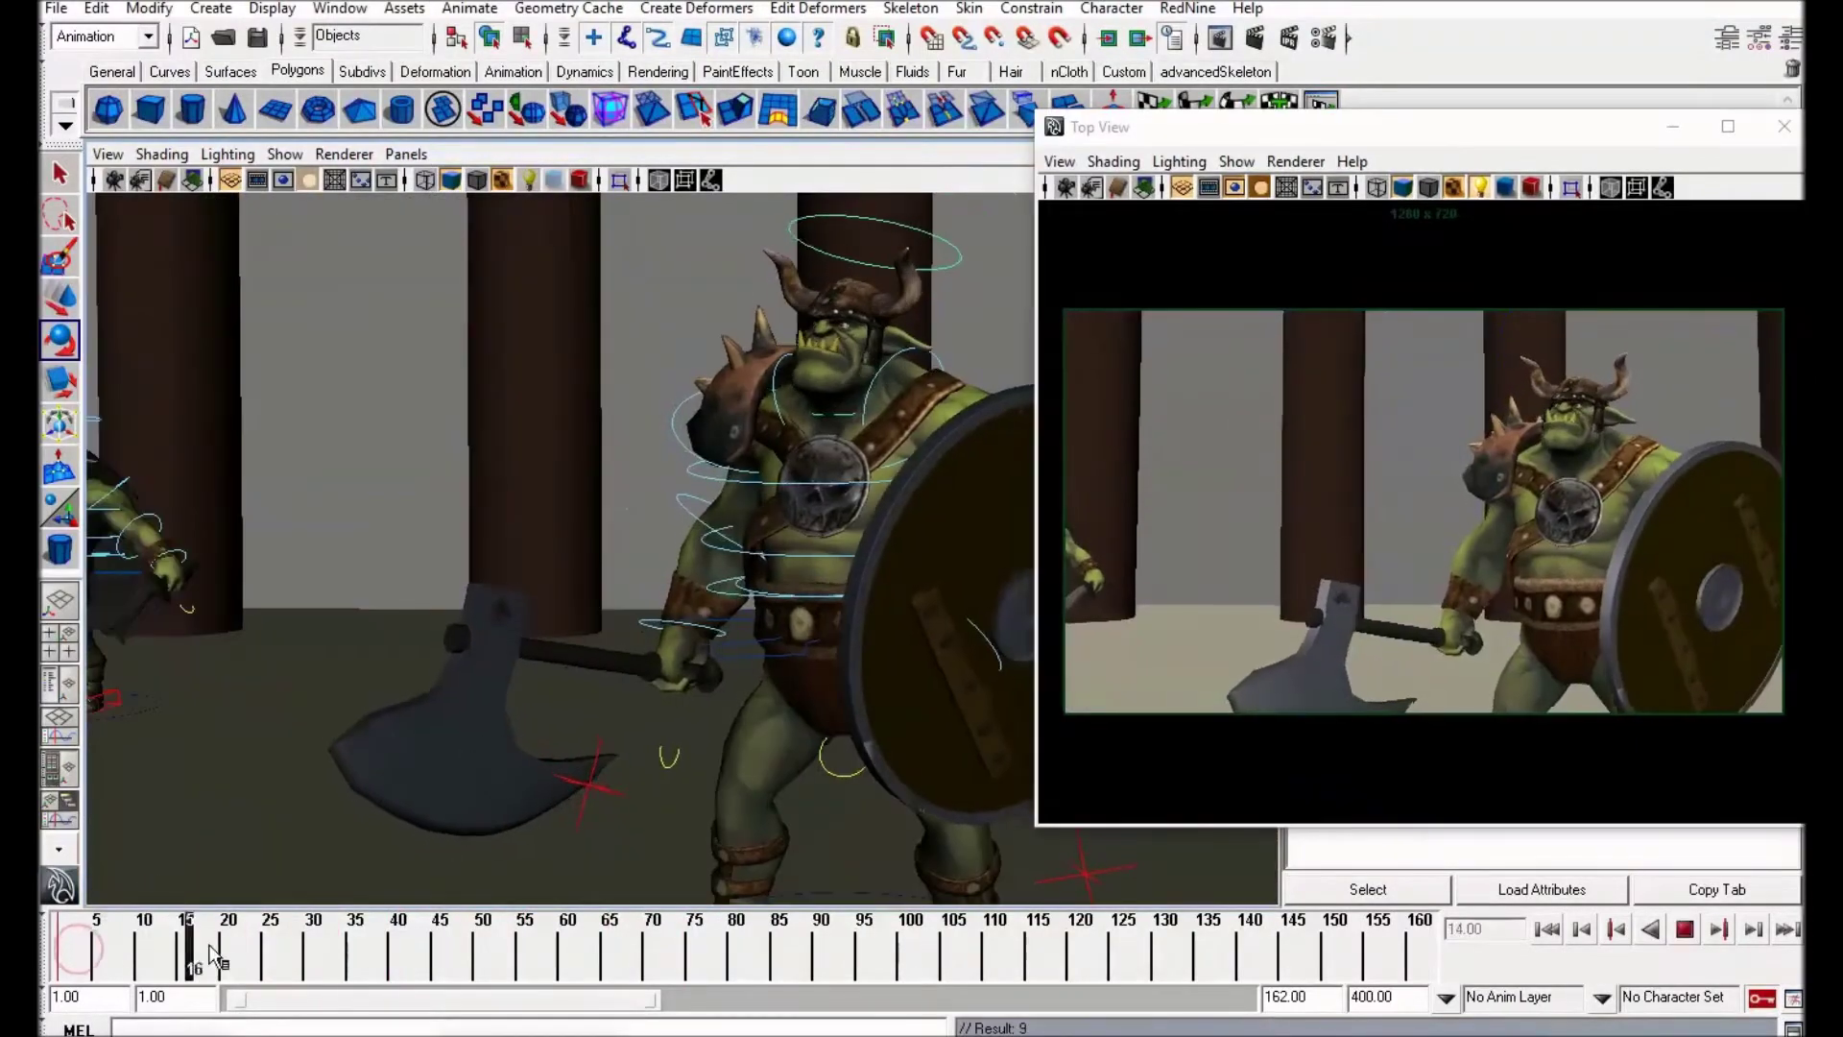
drag(234, 946, 437, 967)
click(661, 439)
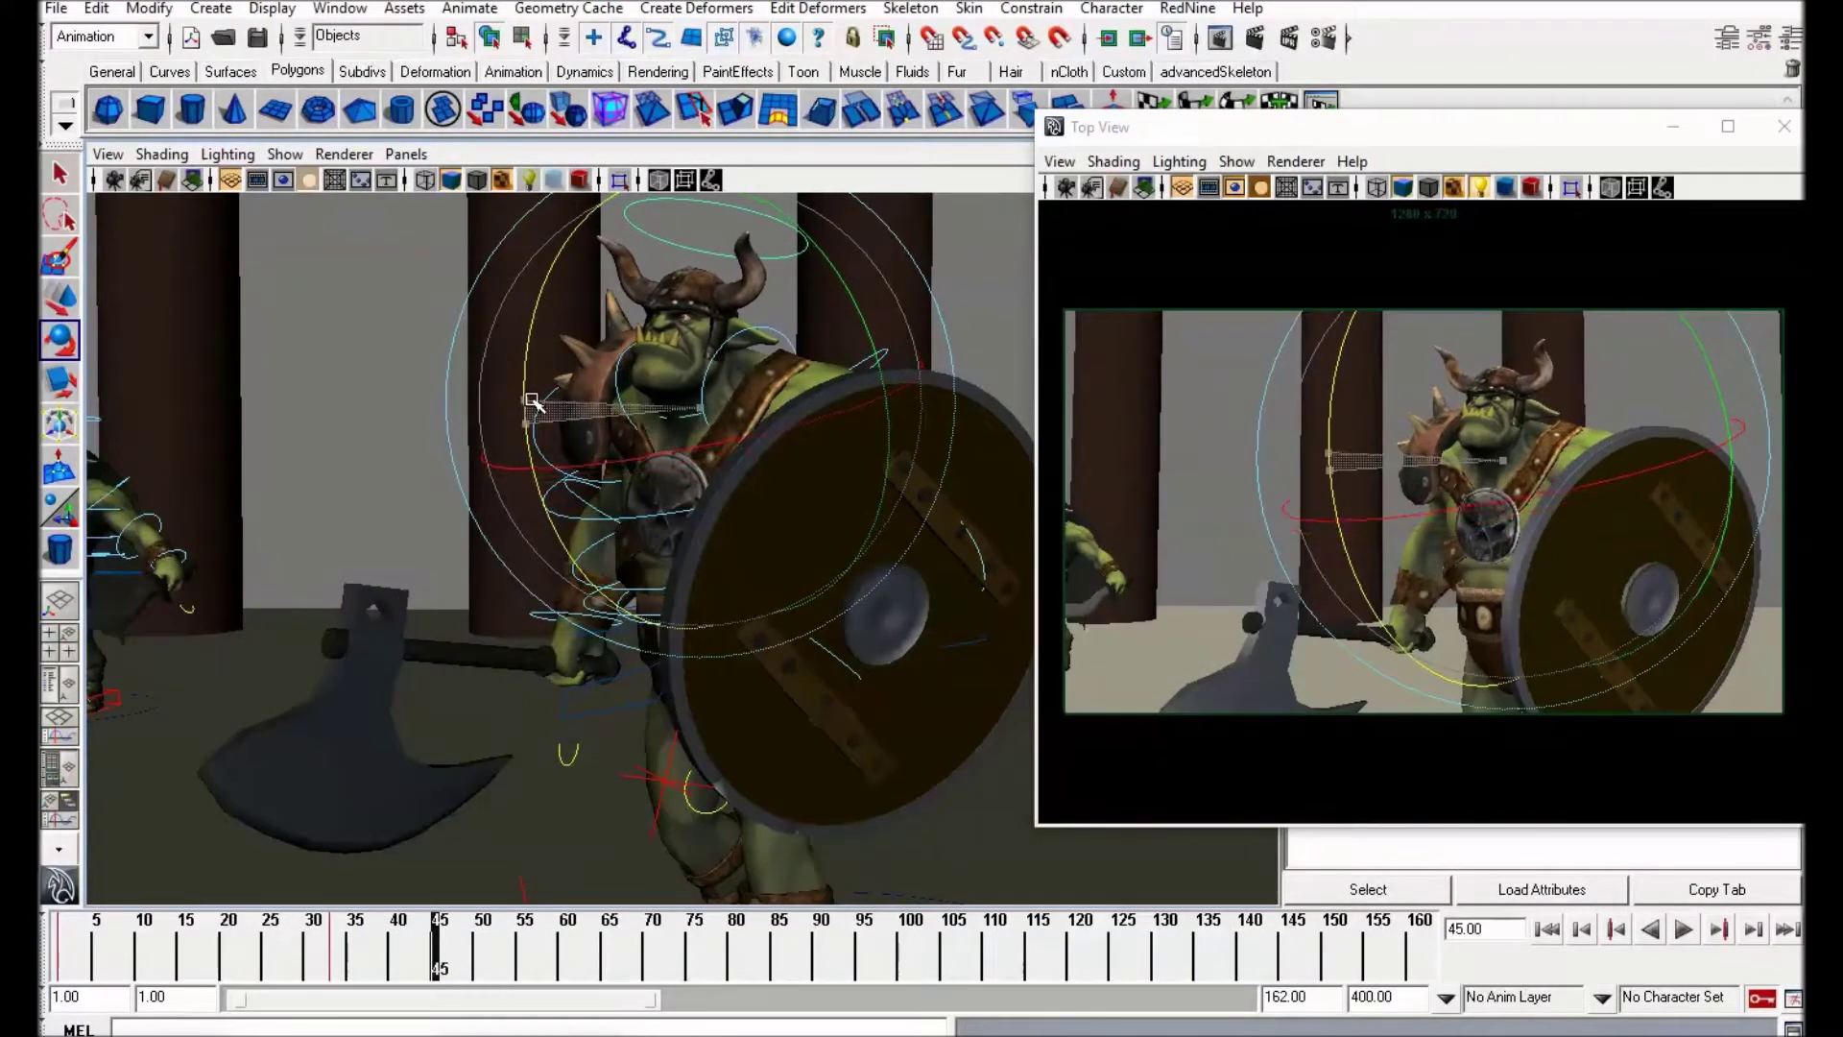
drag(438, 936, 523, 948)
click(603, 649)
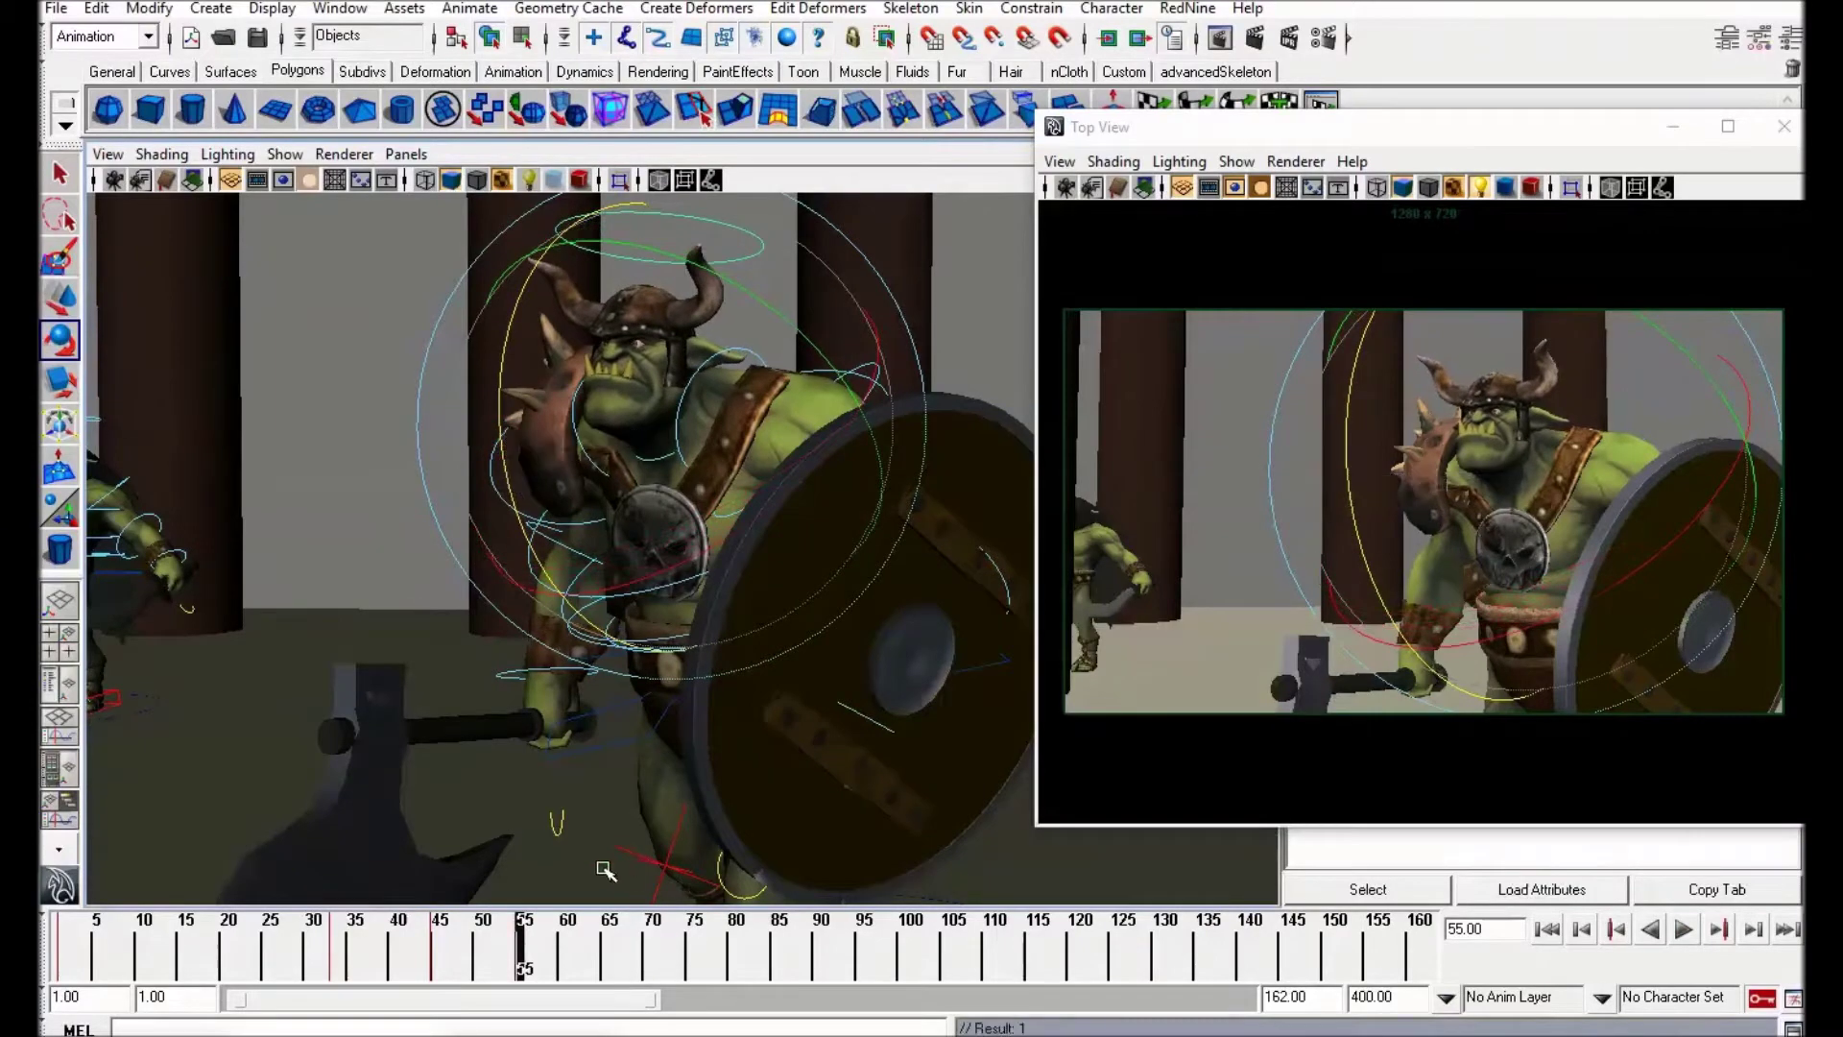
Step: Try to rotate the neck control at frame 68 and scrub back through the shot to check the motion
drag(523, 948, 631, 938)
click(480, 317)
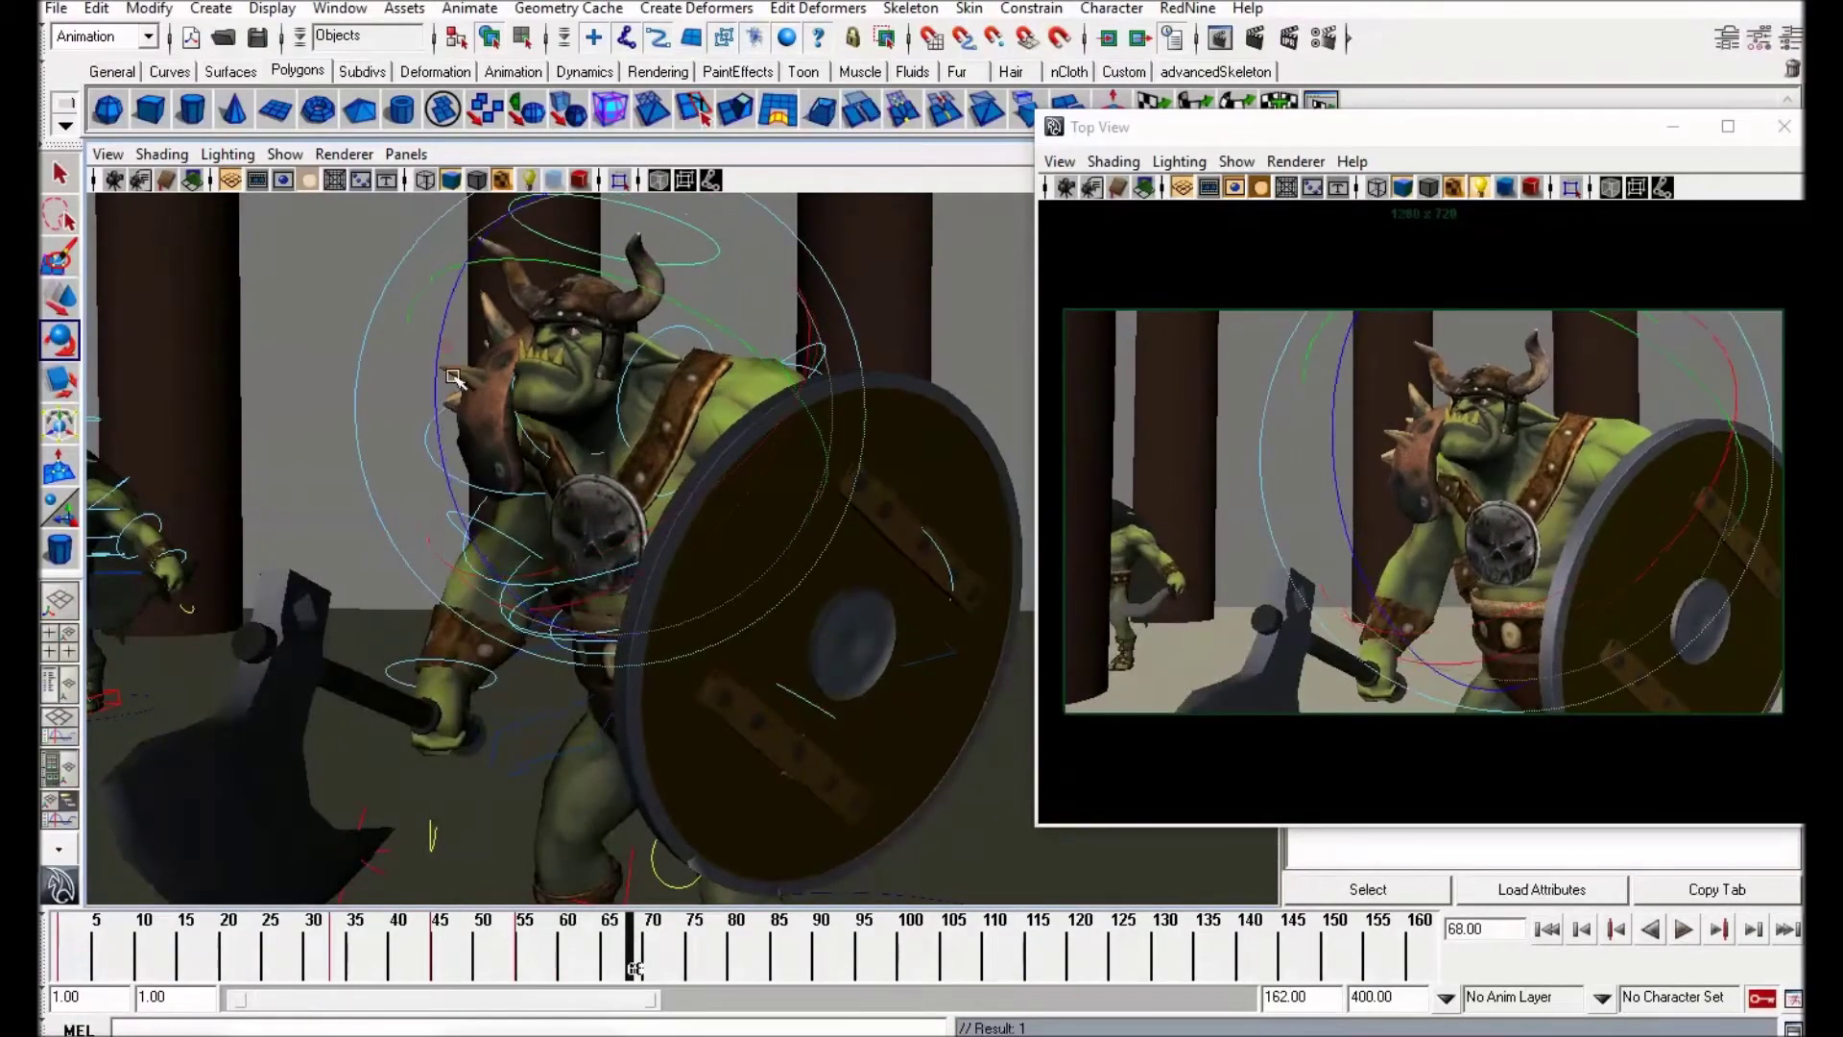
drag(469, 948, 555, 936)
drag(56, 965, 131, 982)
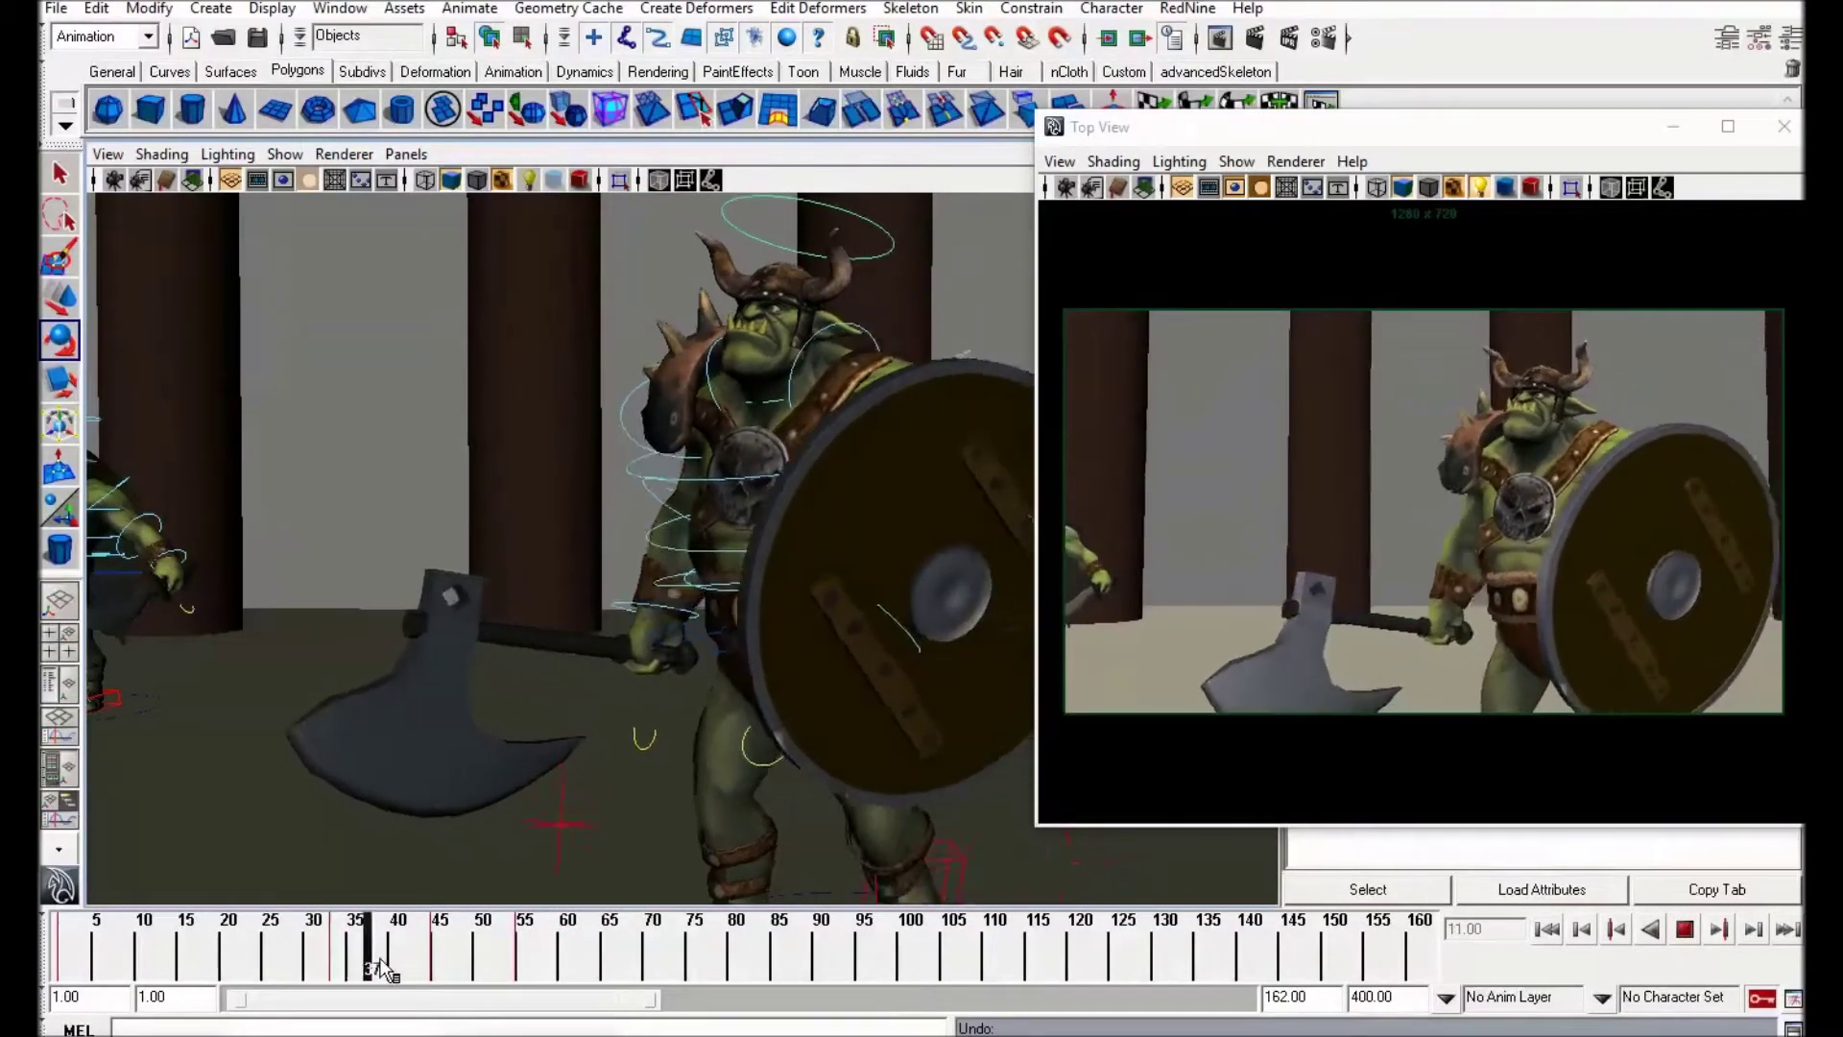
Step: Rotate the neck control at frames 64 and 76 to continue its keyed motion
mouse_move(632, 952)
mouse_down()
mouse_move(432, 960)
mouse_move(628, 950)
mouse_move(603, 940)
mouse_up()
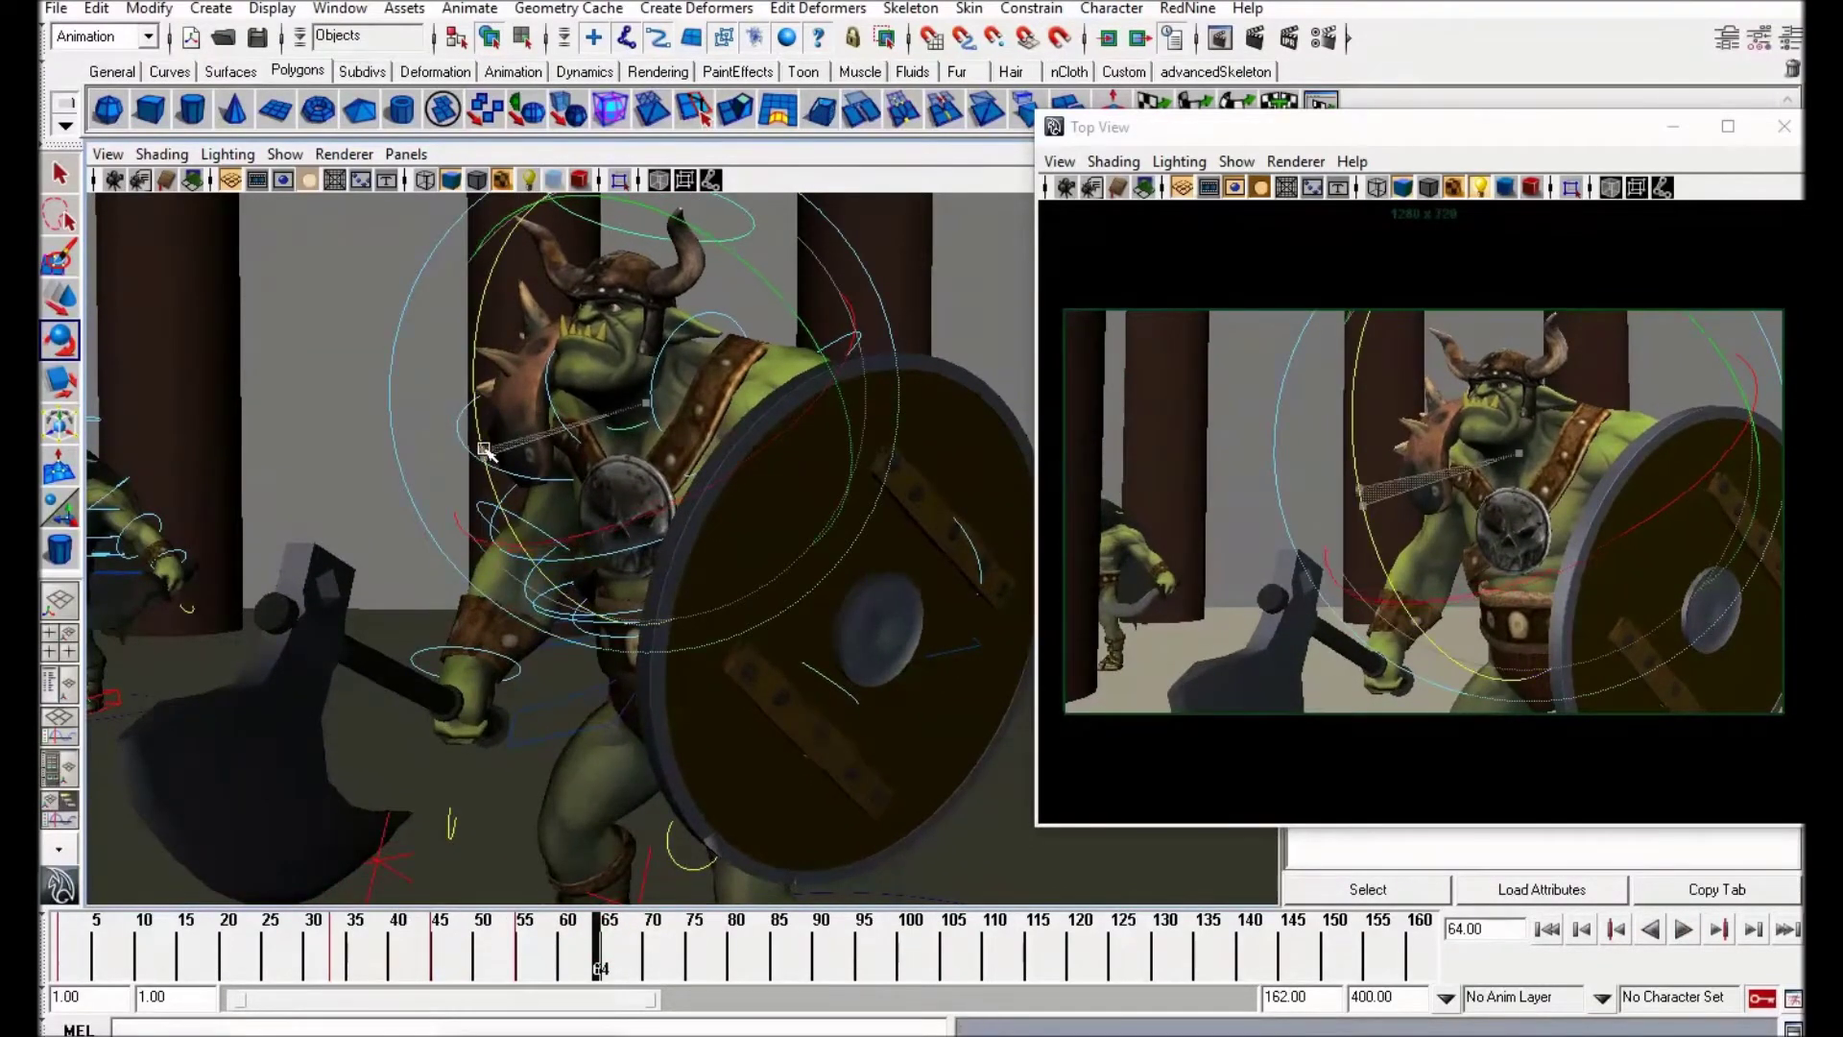
key(alt+v)
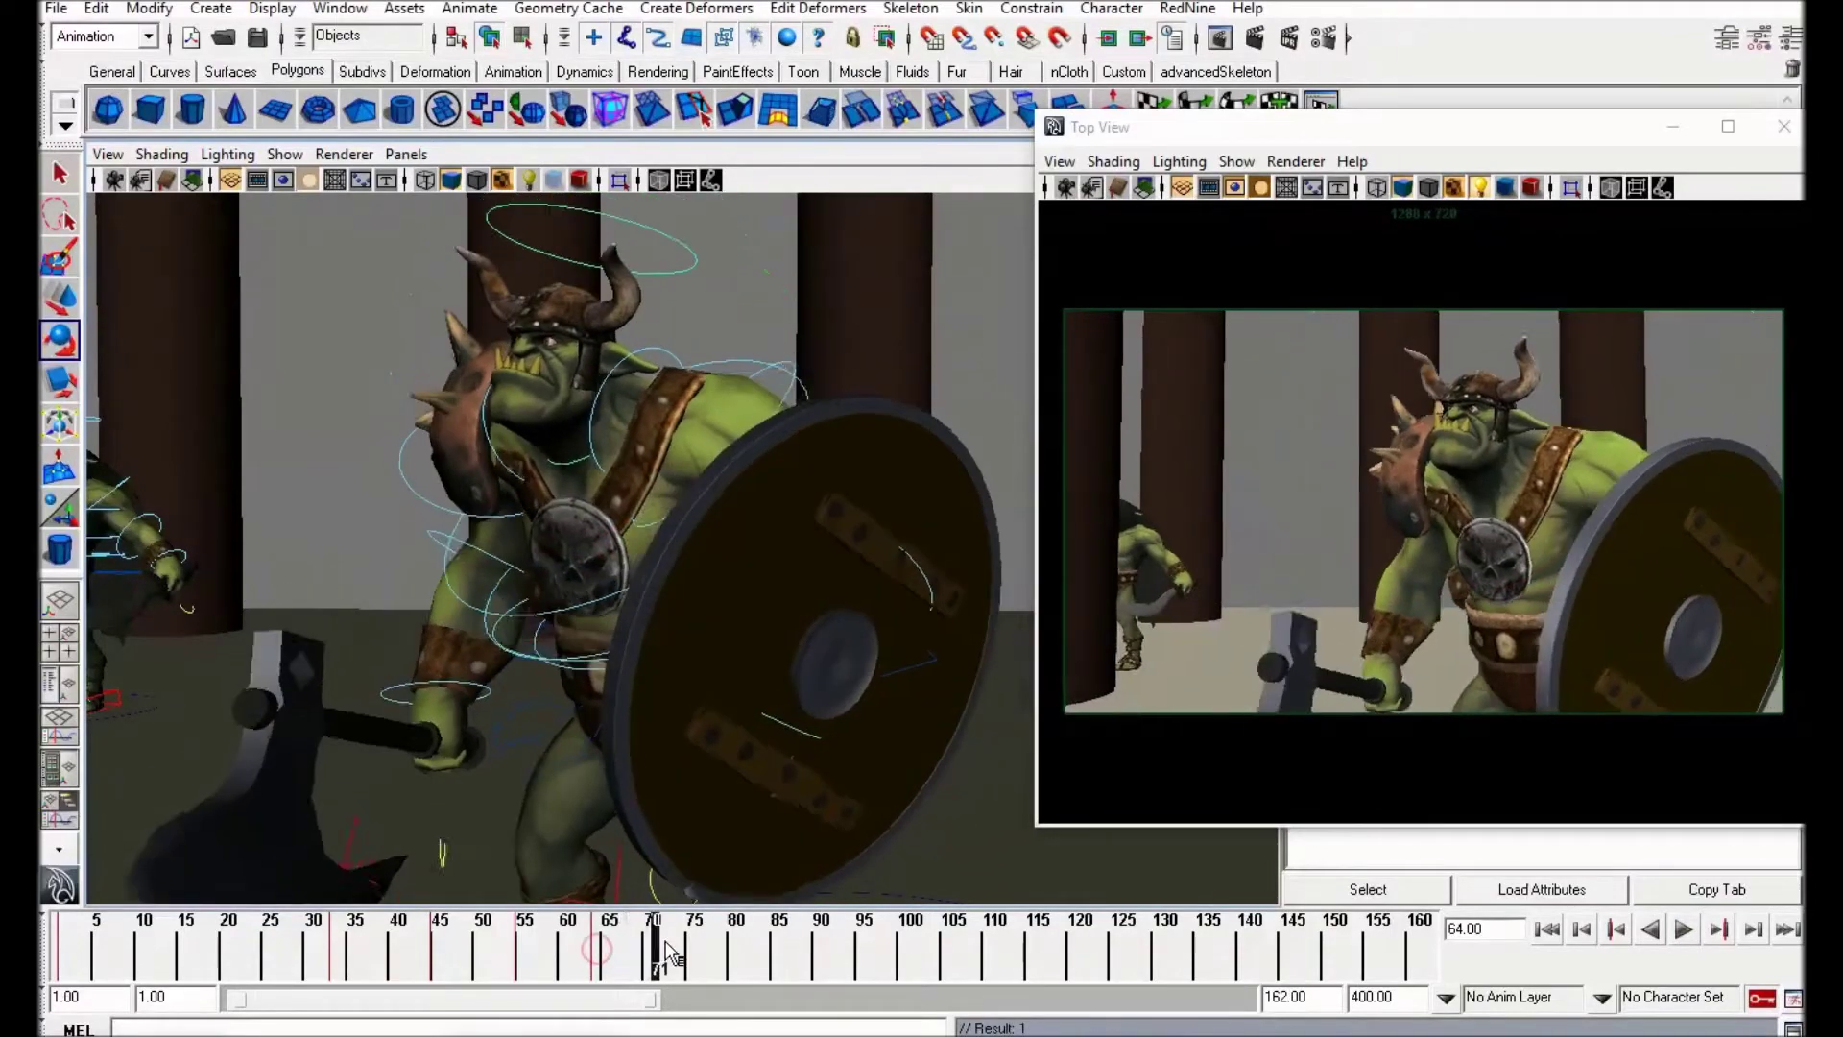
key(alt+v)
click(638, 603)
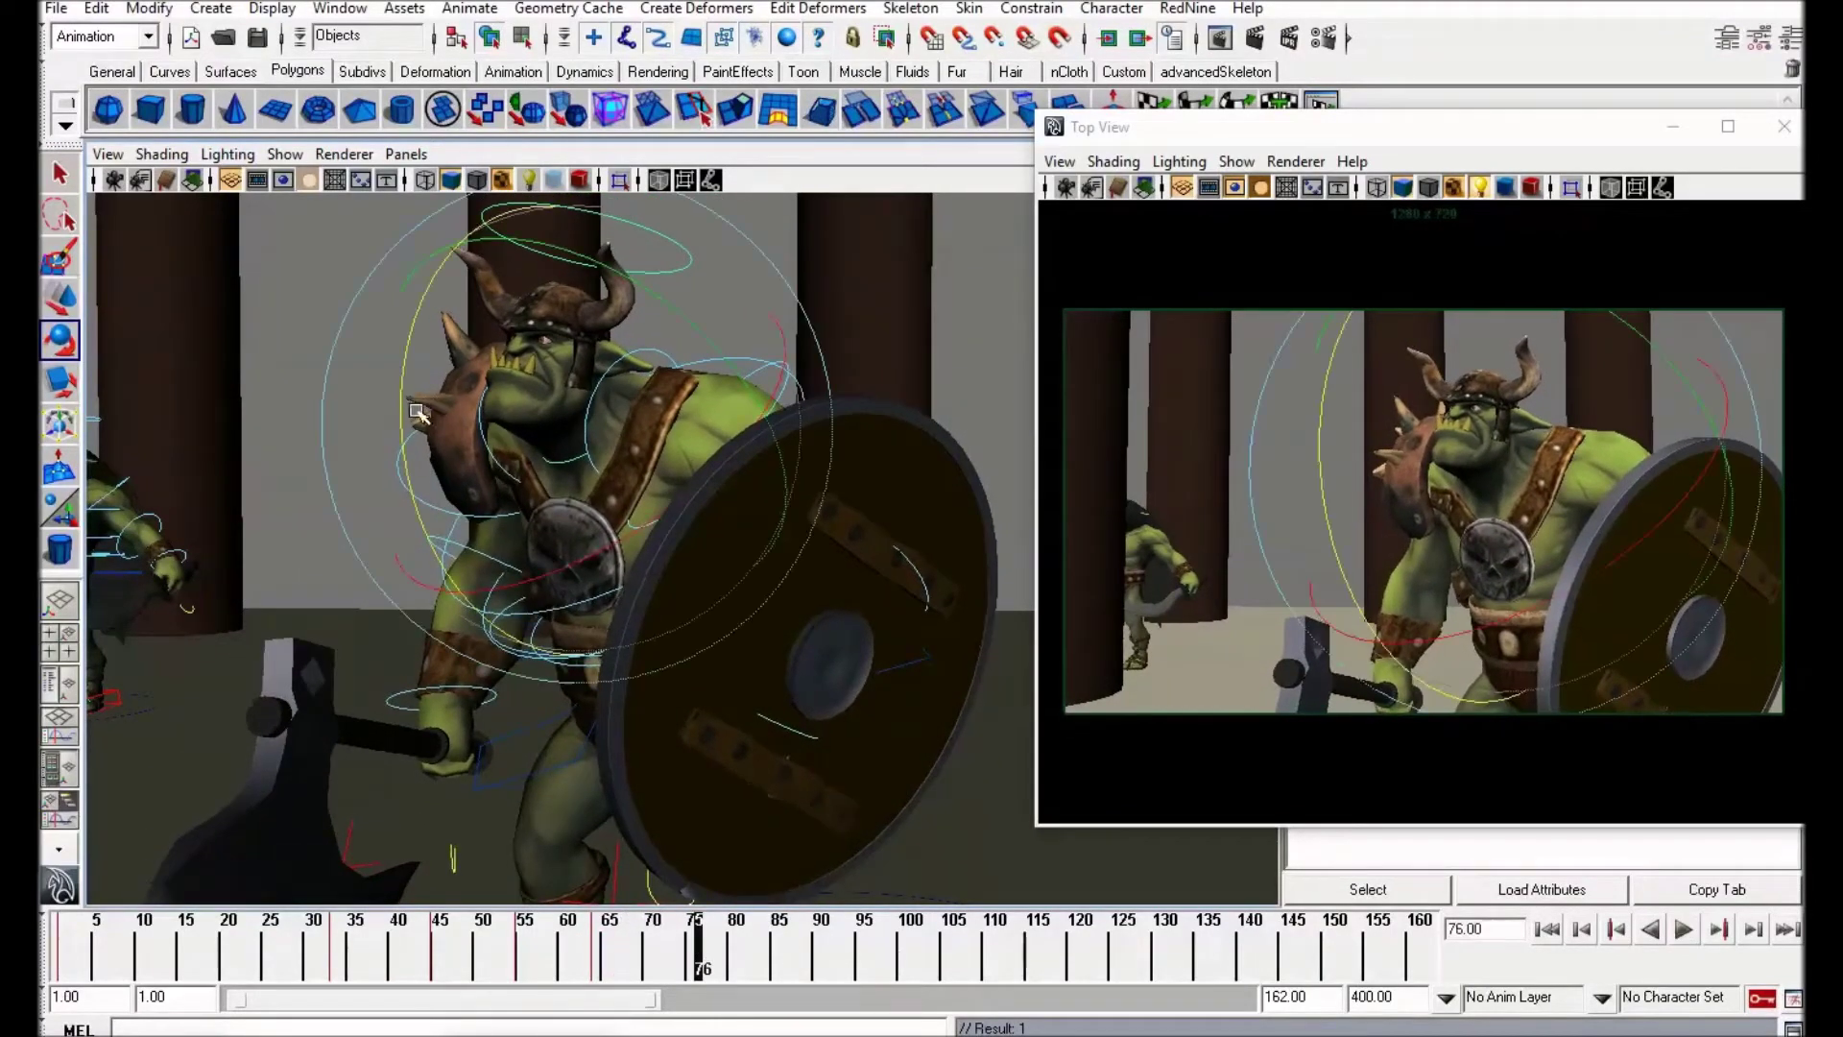
Step: Check the head control's pose at frame 50, and convert its keys from frame 58 to about 67 to breakdowns
mouse_move(481, 942)
mouse_down()
mouse_move(760, 935)
mouse_move(246, 954)
mouse_move(492, 947)
mouse_up()
key(w)
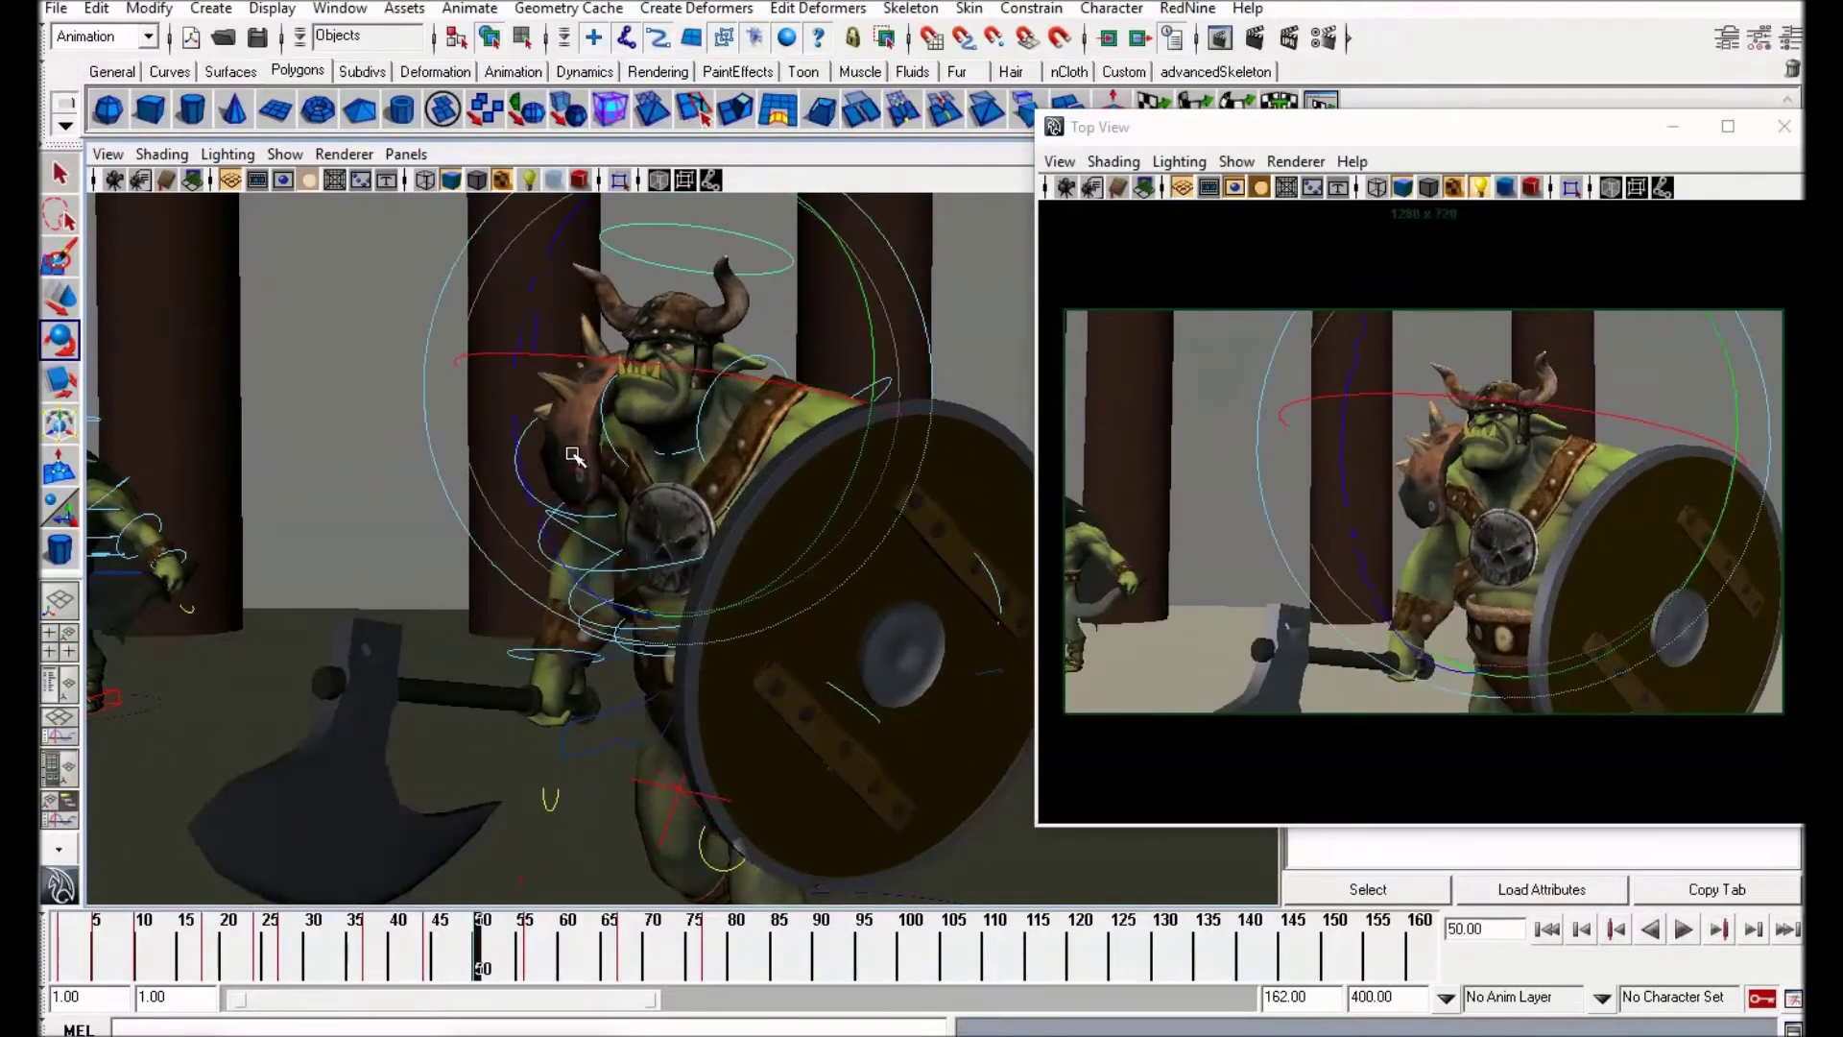
drag(487, 964, 634, 949)
right_click(634, 947)
mouse_move(742, 900)
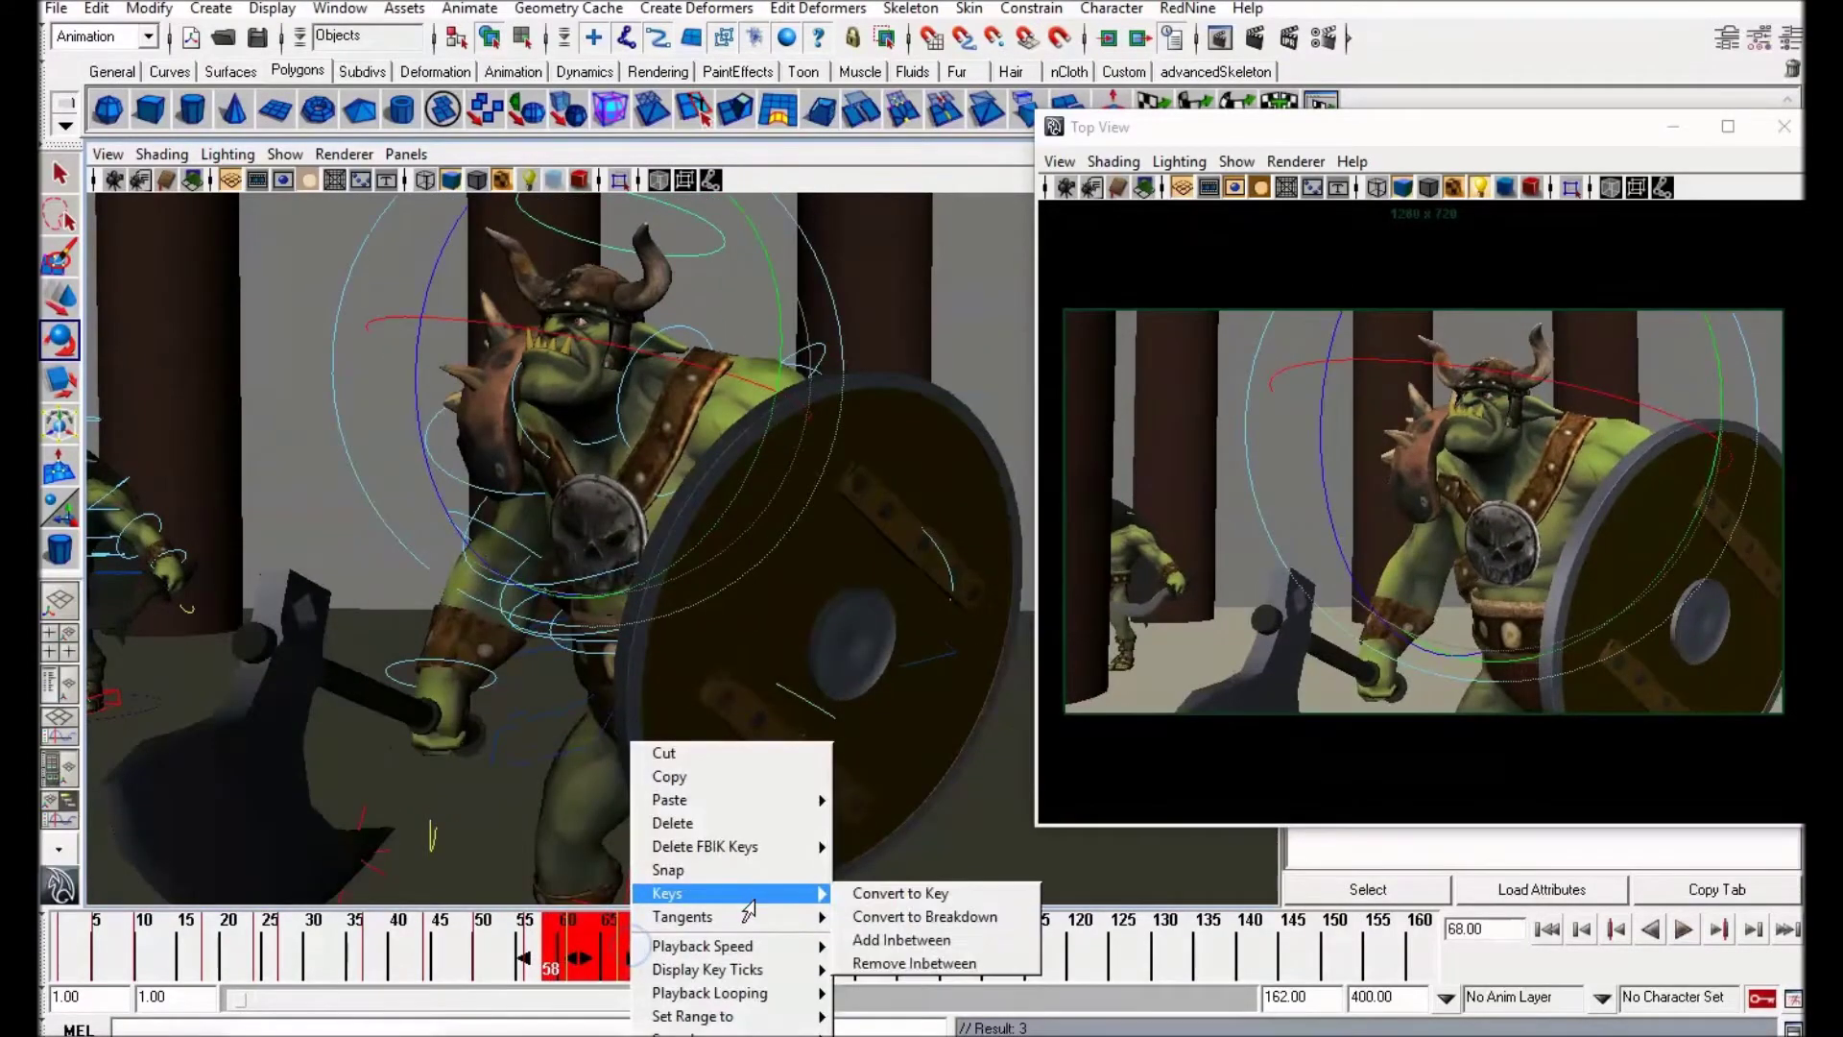
click(874, 920)
Step: Rotate the head control at frame 77 and check the neighbouring keyframe
click(518, 950)
drag(518, 951, 702, 937)
click(420, 454)
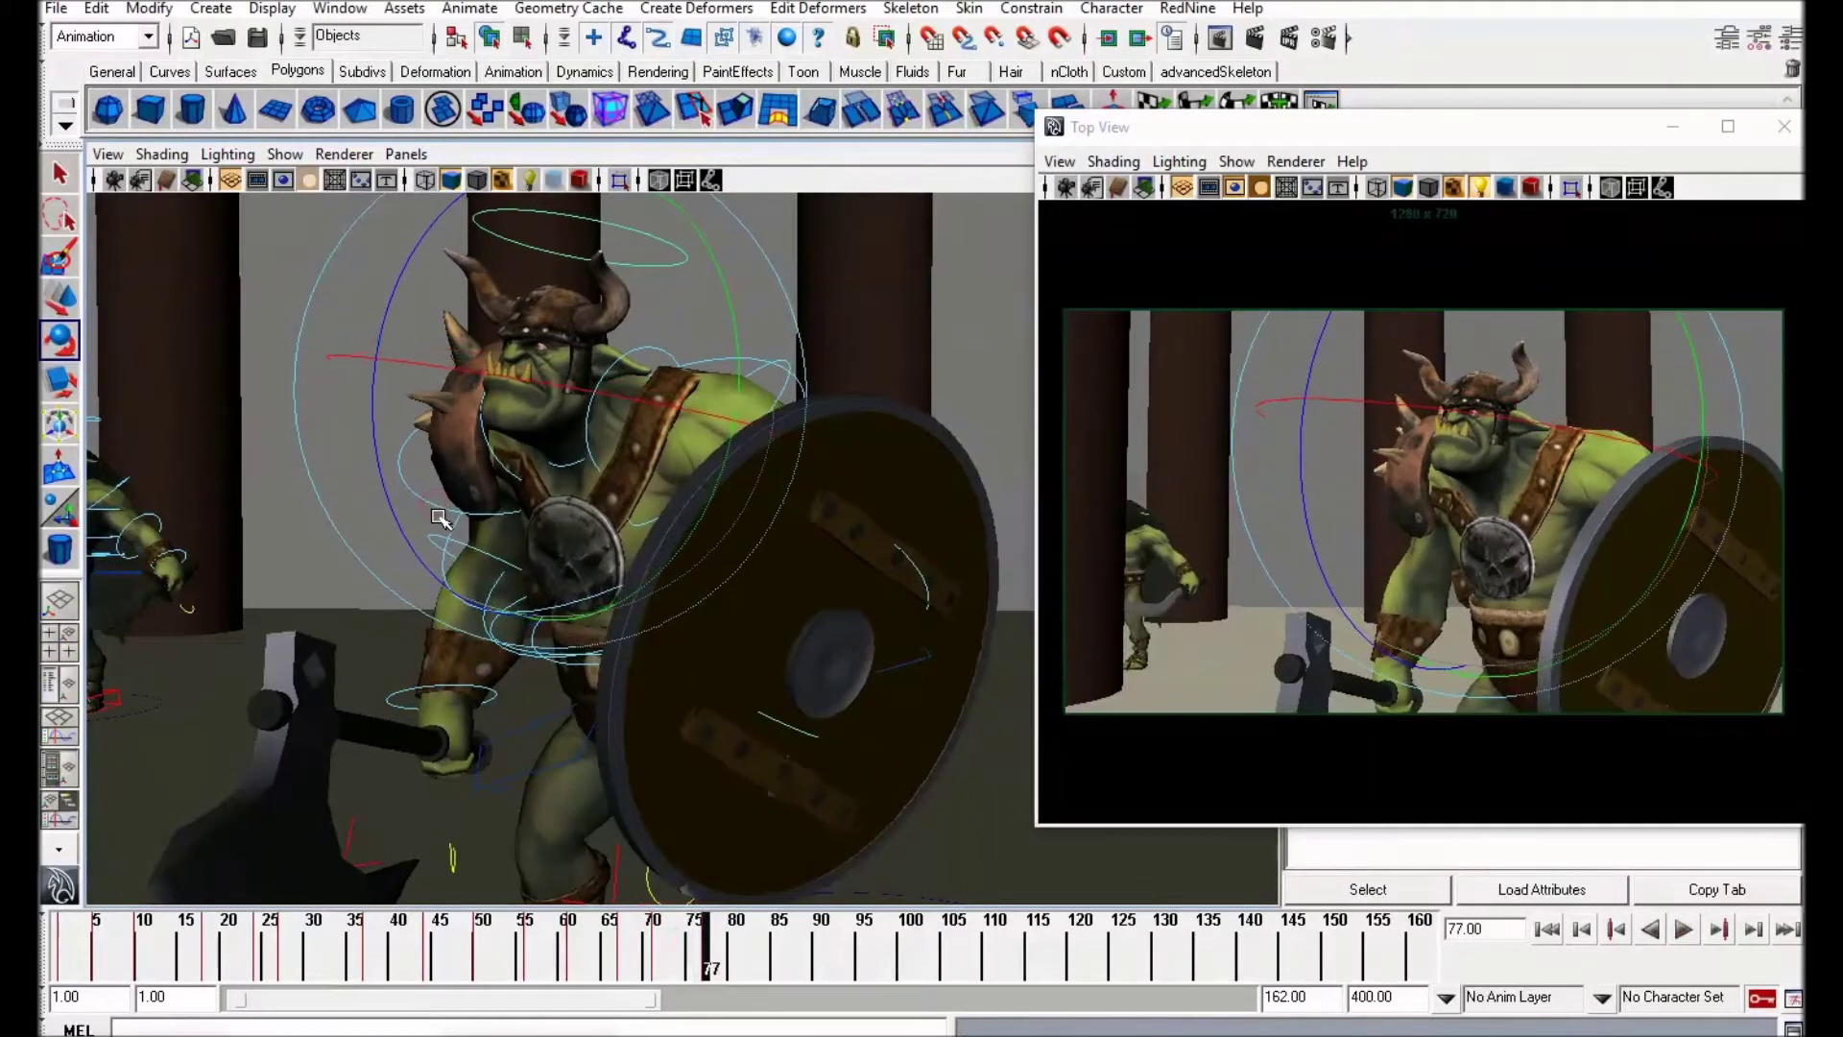
key(period)
Step: Undo the last head changes at frame 55, enlarge the rotation manipulator, and rotate the head control again at that frame
drag(502, 936, 531, 930)
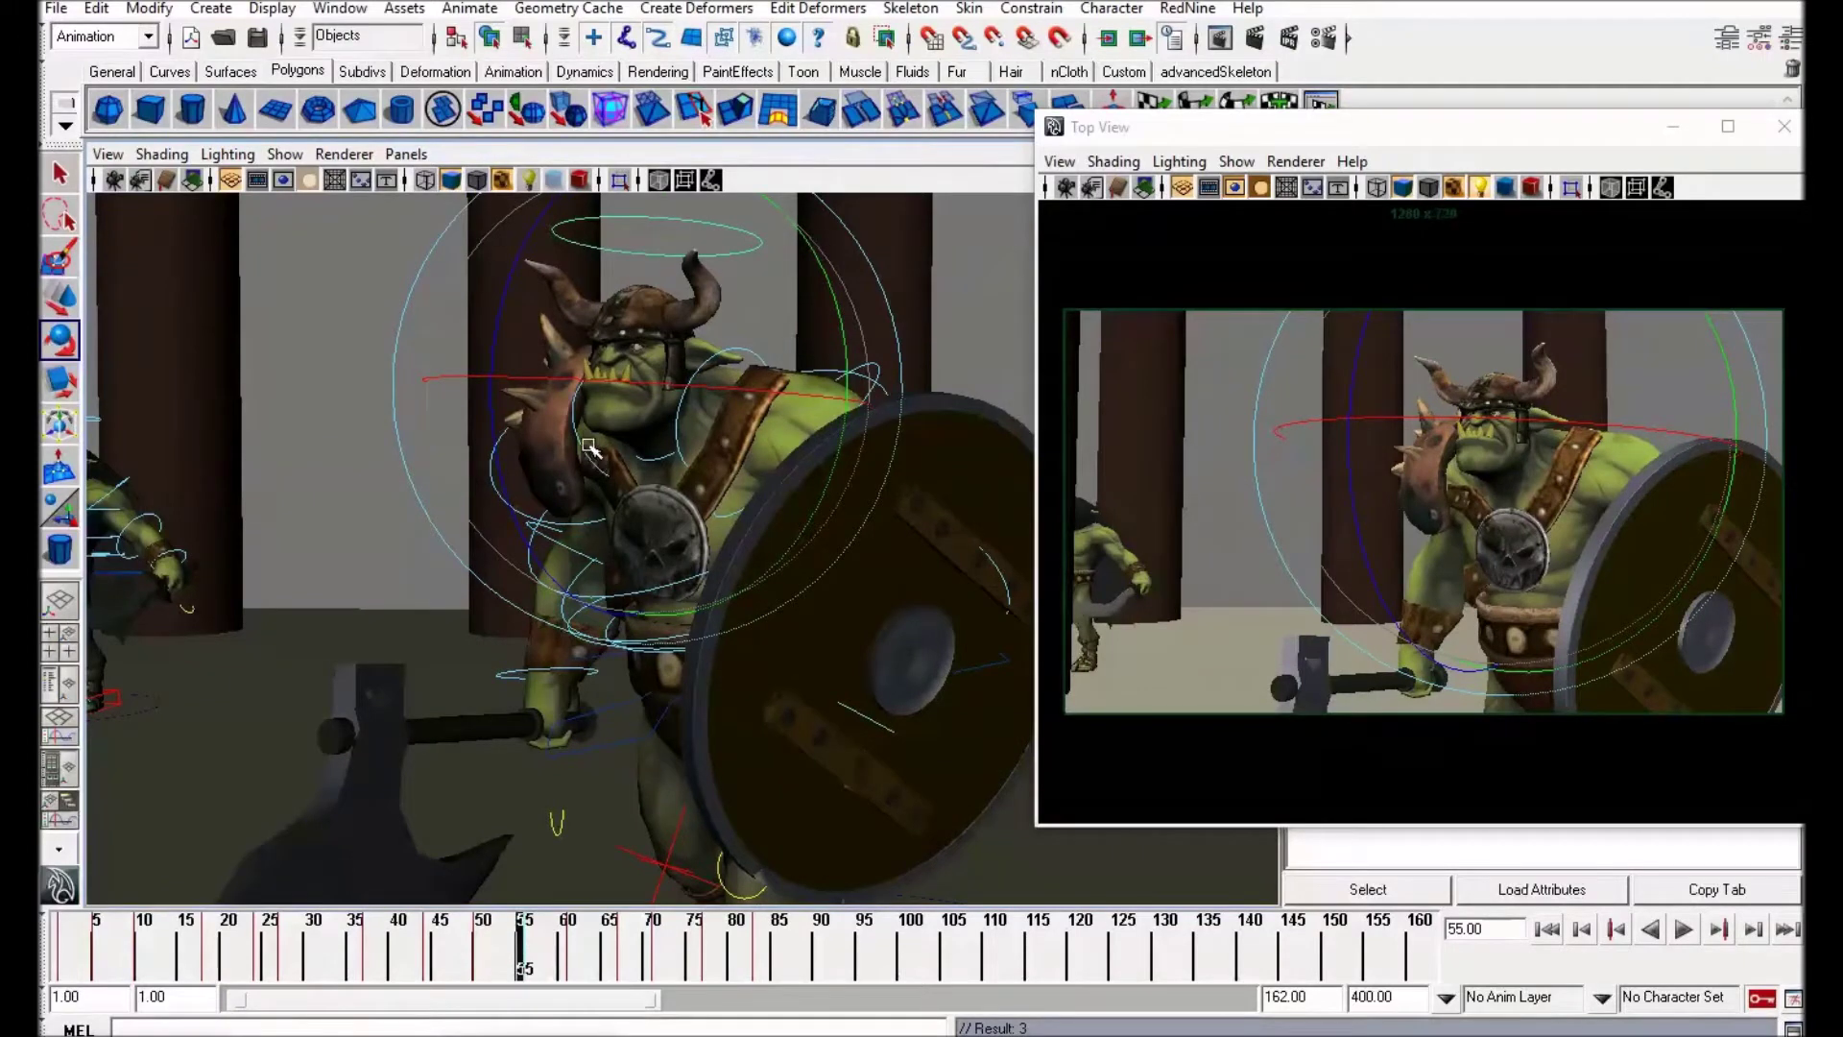
key(z)
key(z)
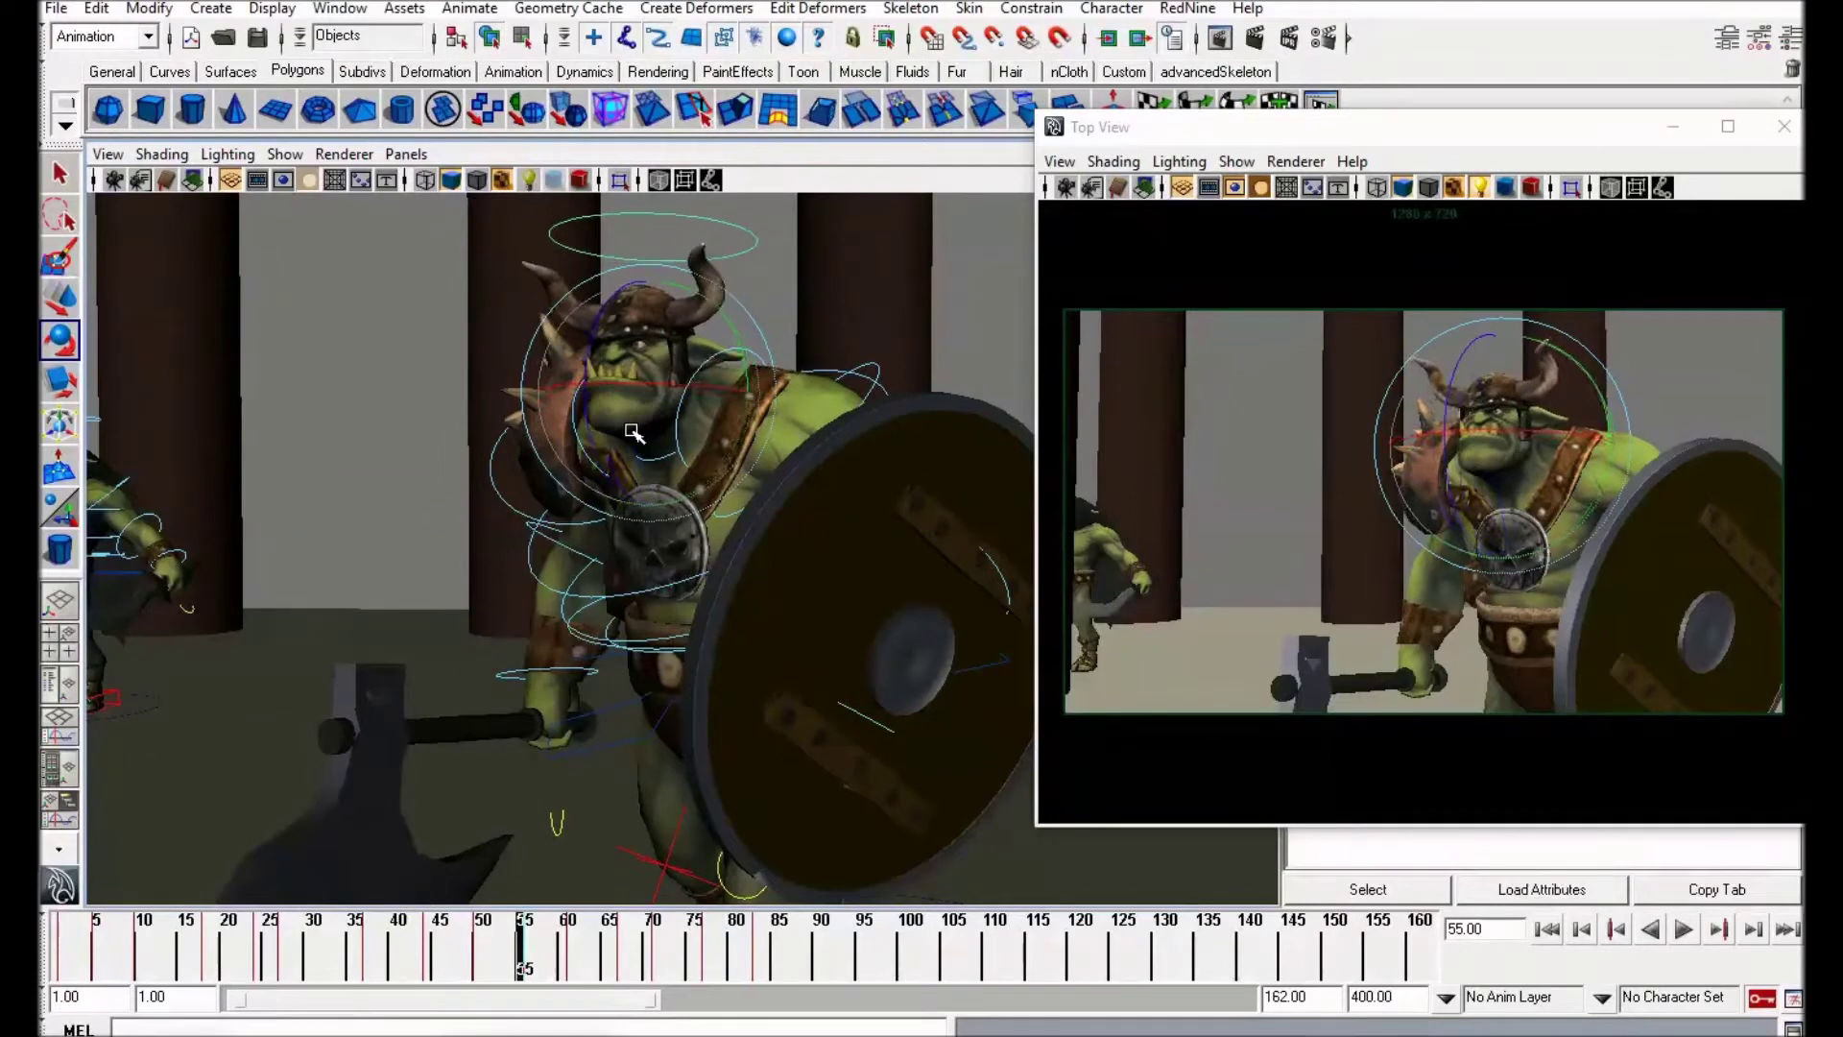
key(plus)
key(plus)
key(plus)
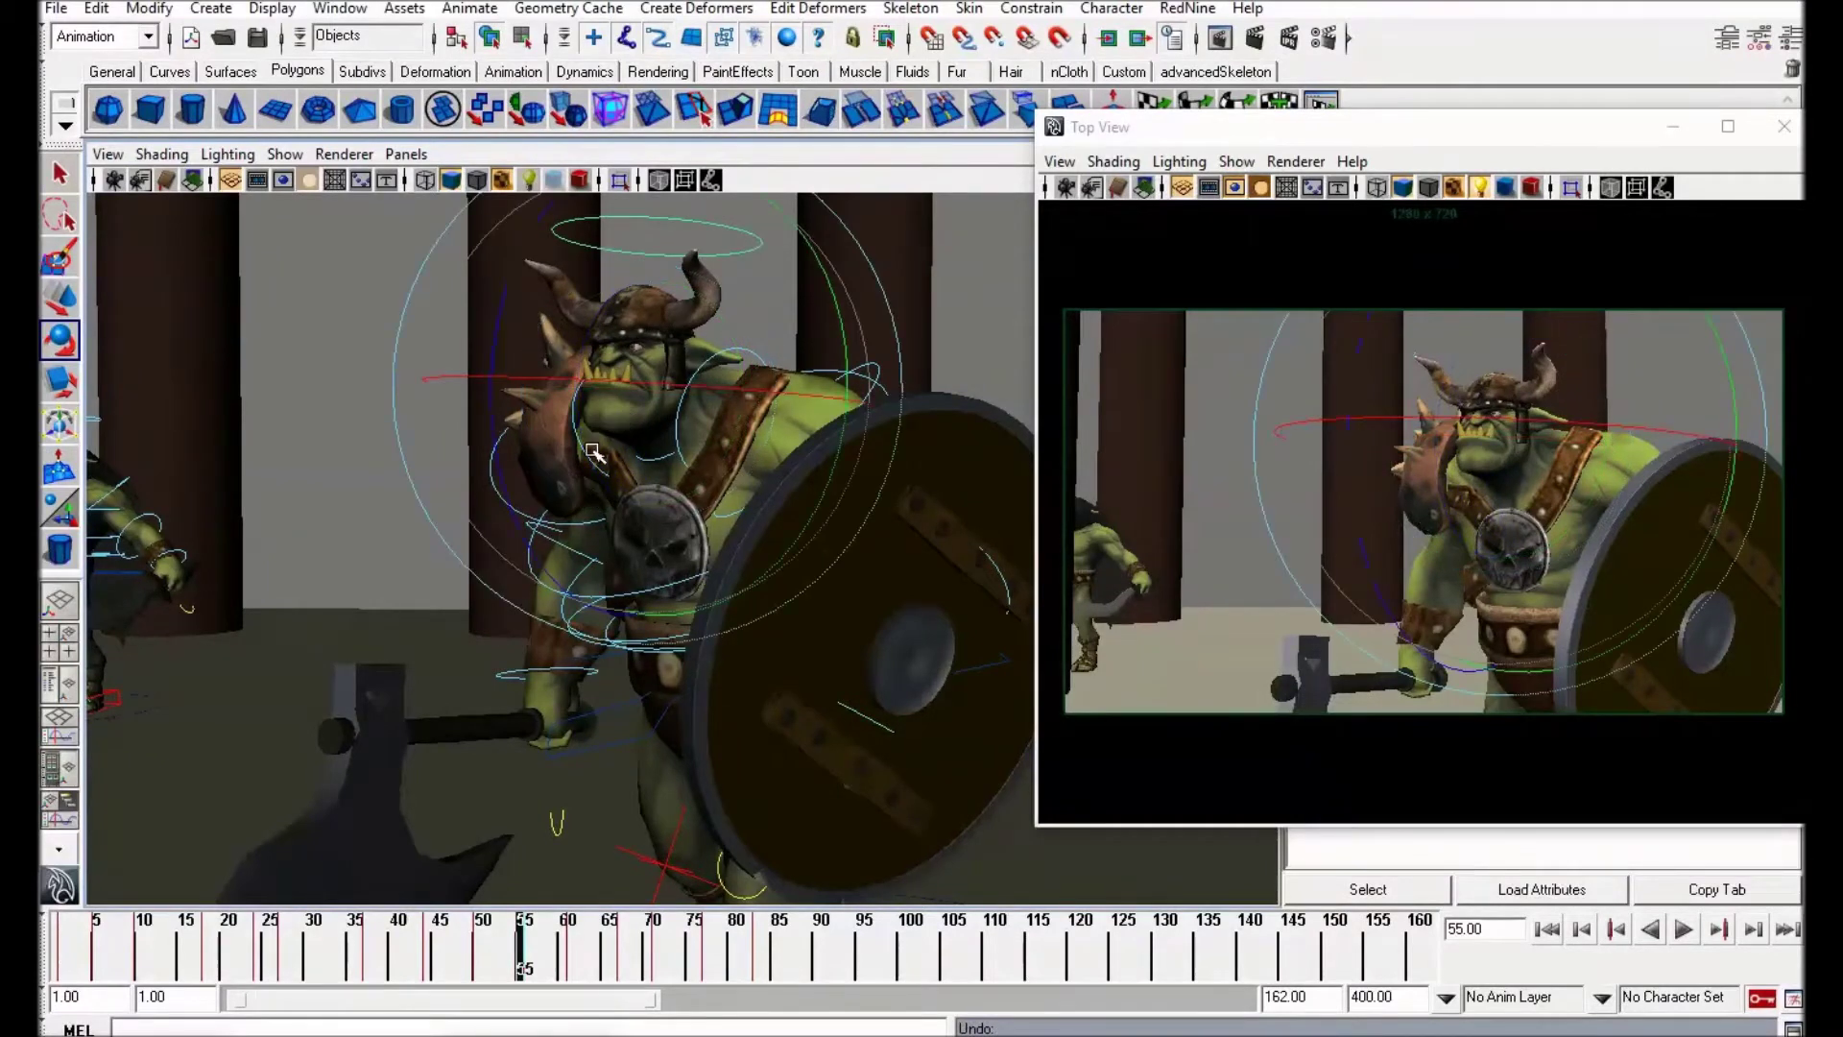
drag(590, 439, 602, 447)
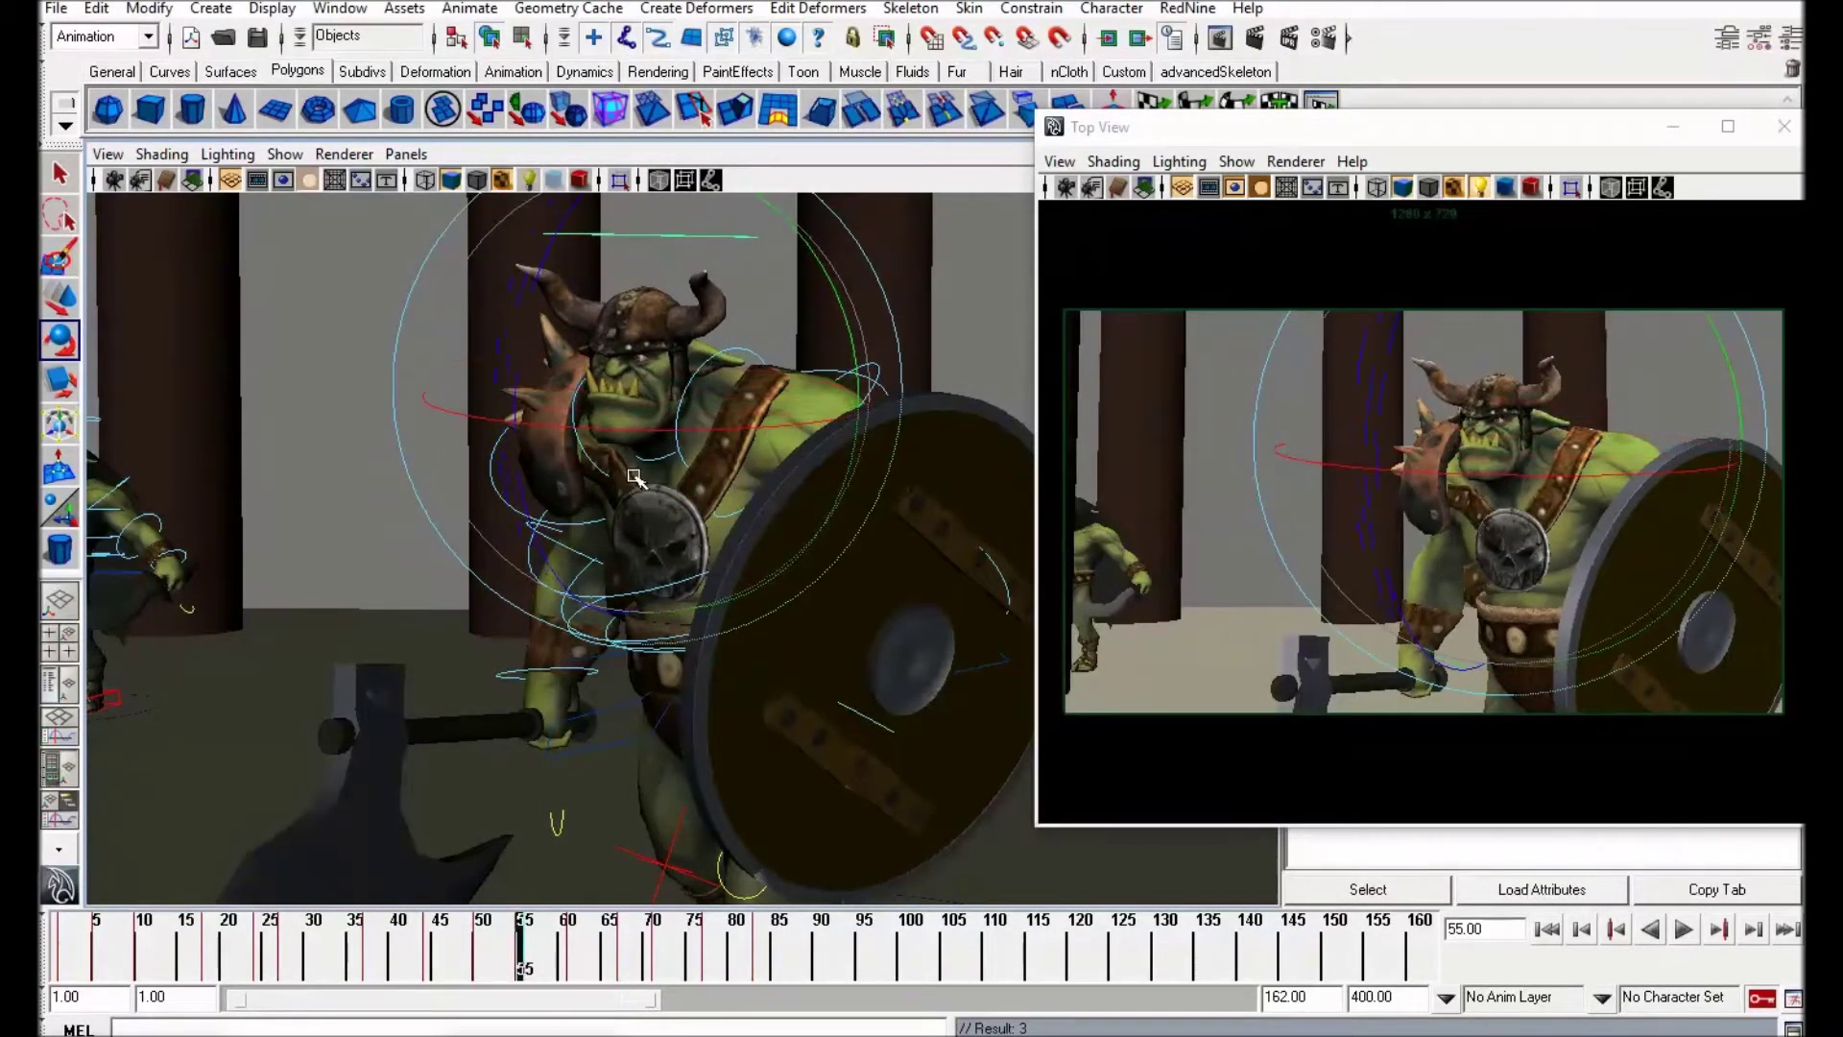
drag(527, 944, 635, 957)
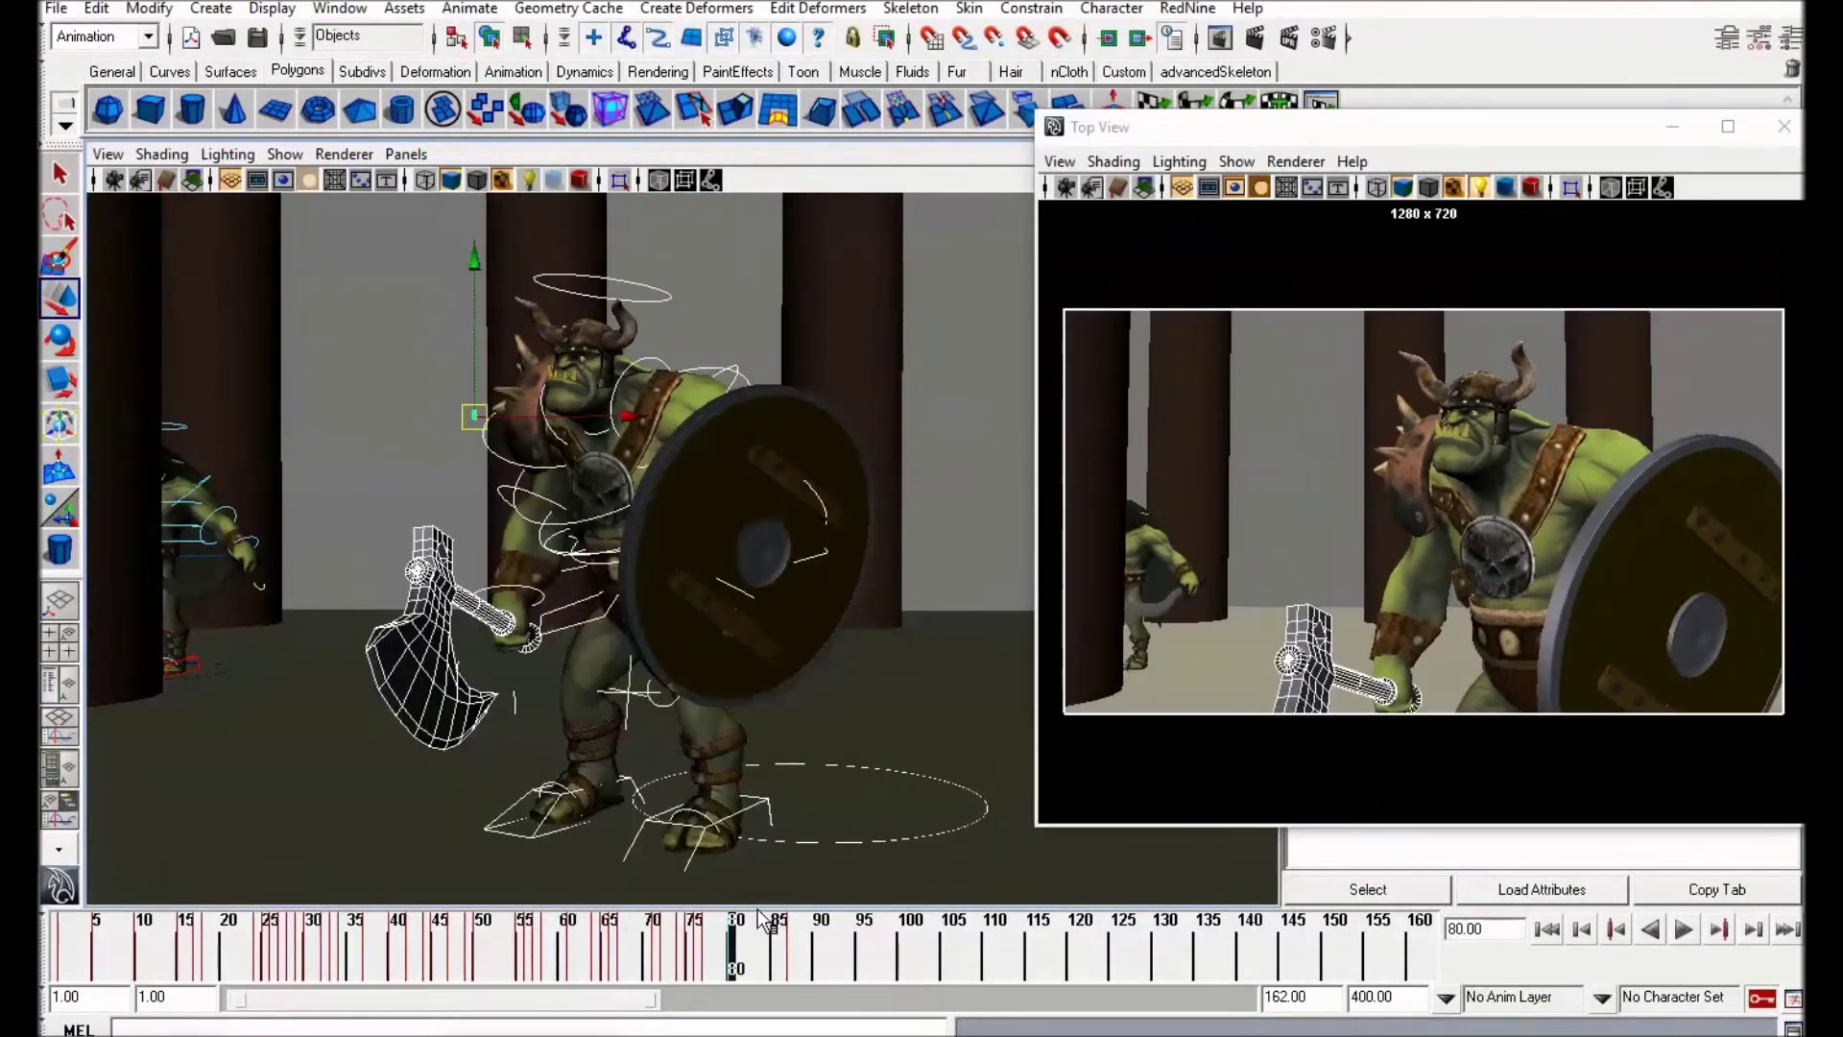
Step: Select all of the horned orc's controls and place a shared keyframe at around frame 88
mouse_move(756, 919)
mouse_down()
mouse_move(549, 937)
mouse_move(785, 927)
mouse_up()
alt+middle_drag(660, 622, 708, 706)
alt+right_drag(672, 708, 614, 708)
click(537, 374)
drag(451, 325, 1062, 924)
scroll(631, 624, up, 3)
drag(638, 939, 802, 961)
click(740, 950)
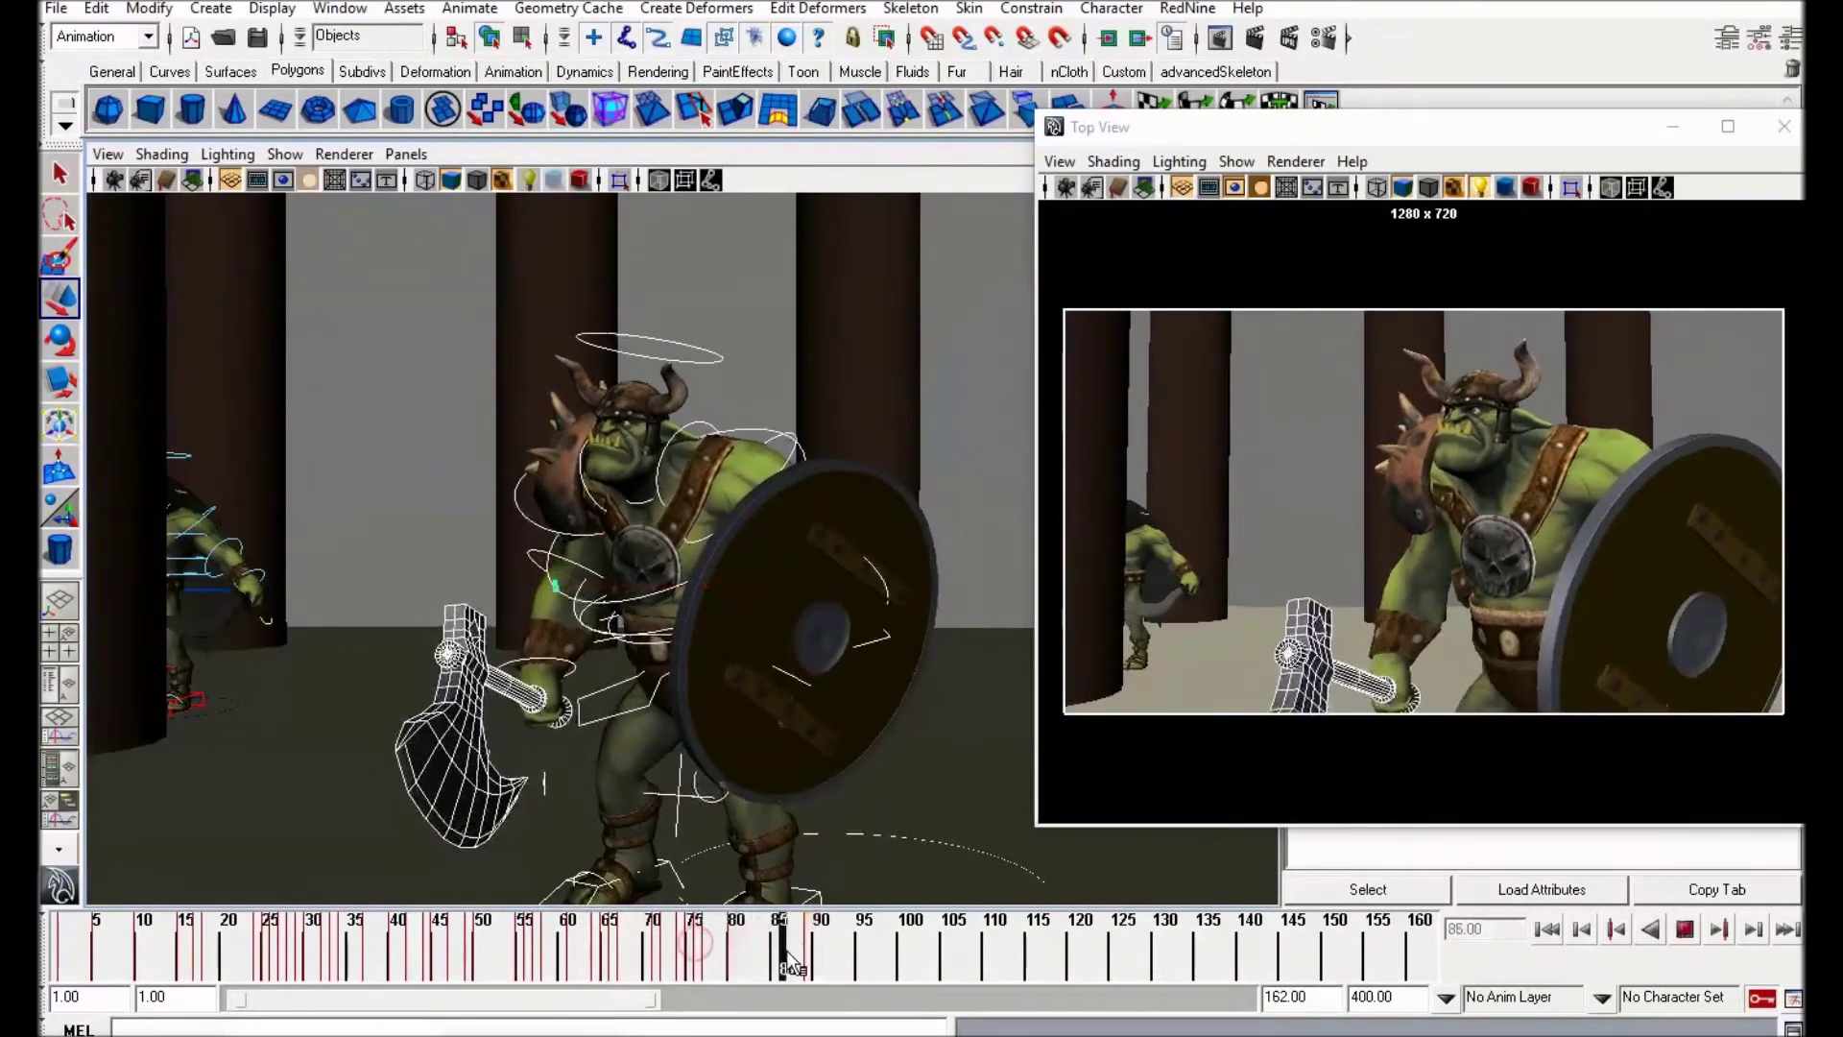
Step: Rotate the horned orc's hip control at frame 101 to start turning the body toward the shot camera
drag(789, 963, 814, 968)
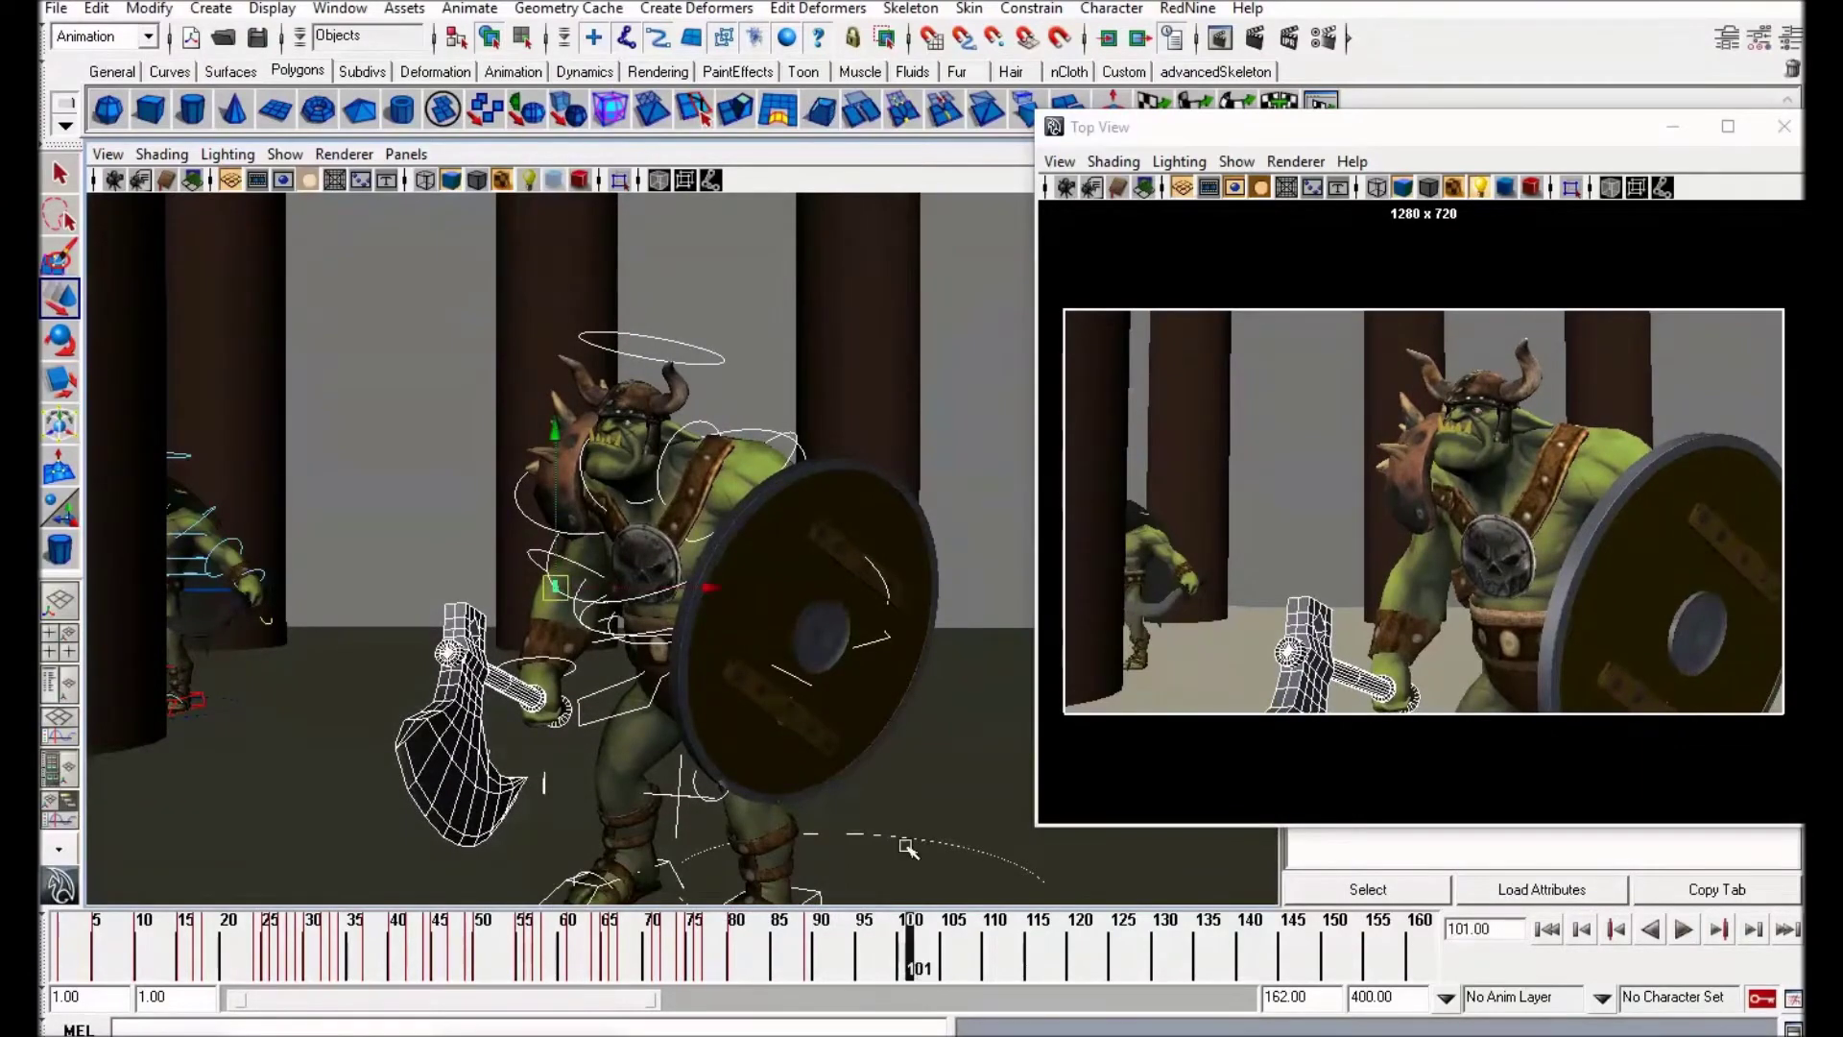
scroll(768, 663, up, 4)
click(639, 769)
alt+middle_drag(730, 835, 718, 686)
key(e)
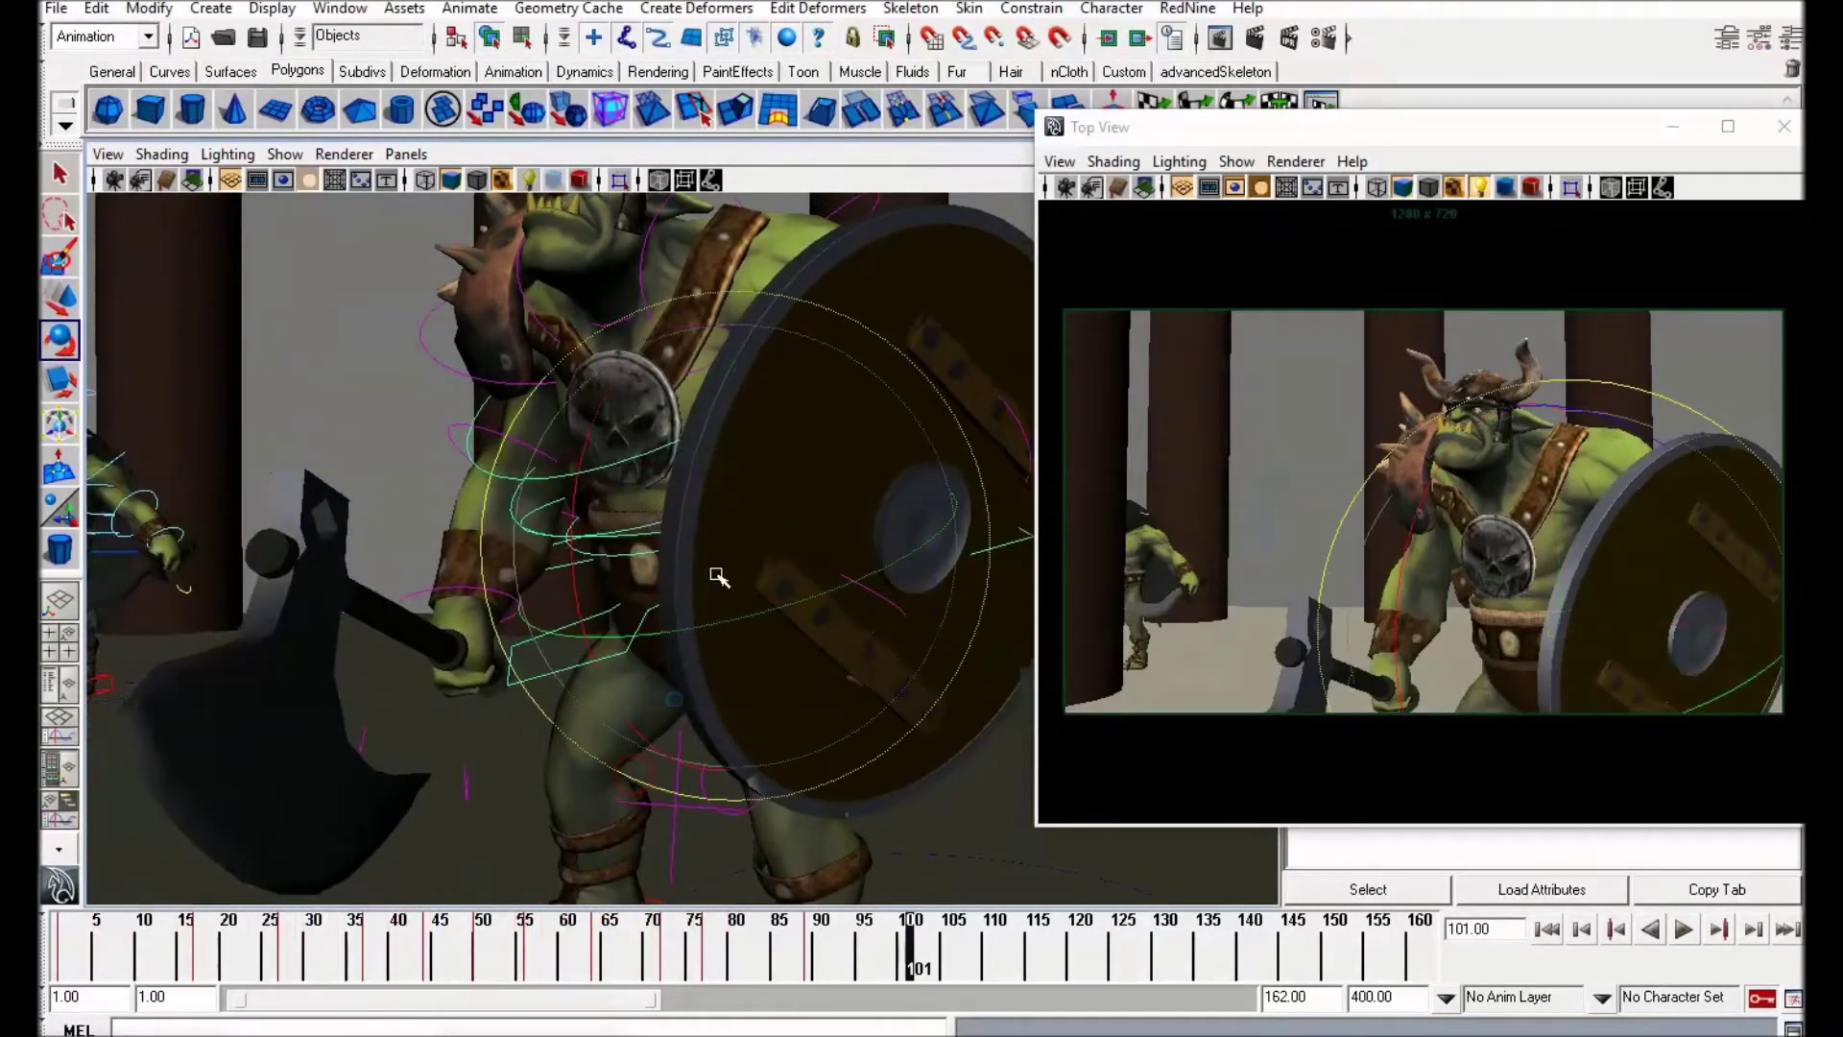
alt+middle_drag(717, 574, 679, 637)
drag(678, 637, 711, 601)
key(w)
alt+middle_drag(615, 538, 634, 585)
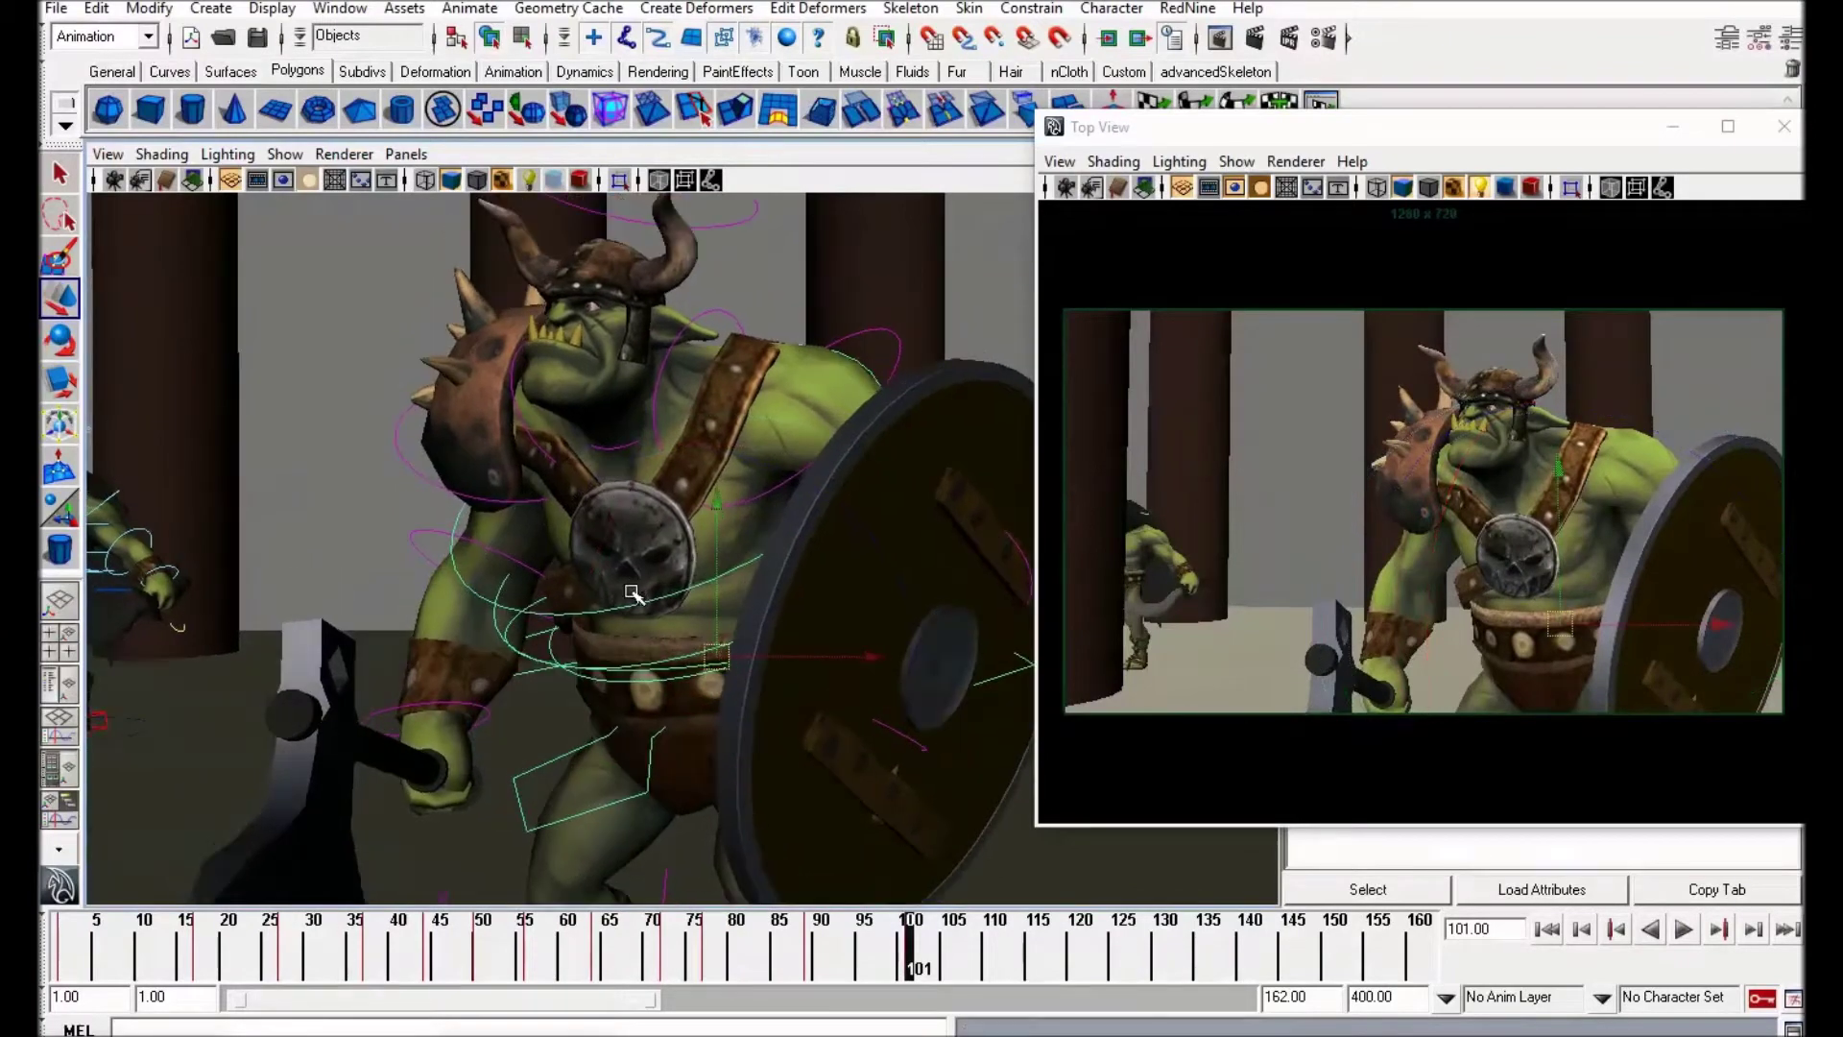
Step: Rotate the chest control and the head control at frame 101 so the orc faces more toward the camera
click(662, 460)
key(e)
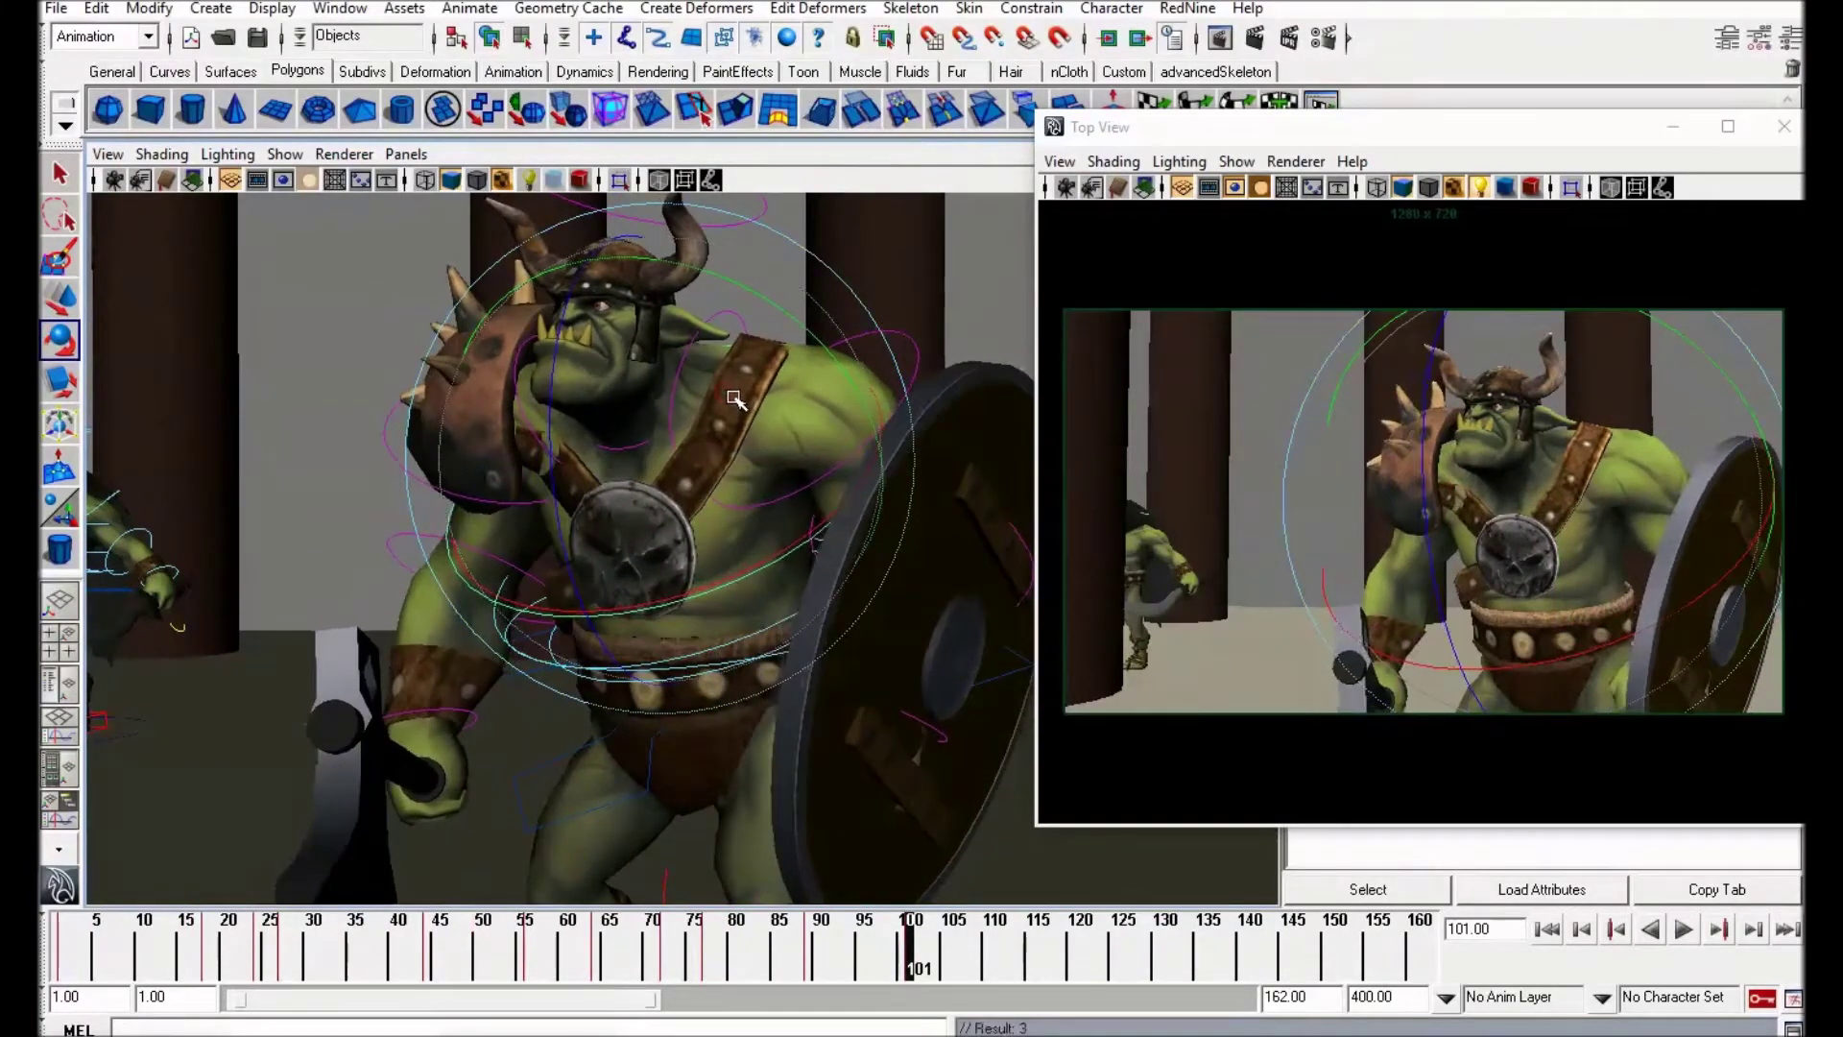
drag(734, 395, 720, 412)
key(w)
click(734, 223)
key(e)
drag(635, 394, 662, 423)
key(w)
Step: Rotate the hip control further toward the camera at frame 101
click(649, 770)
key(e)
drag(672, 615, 698, 606)
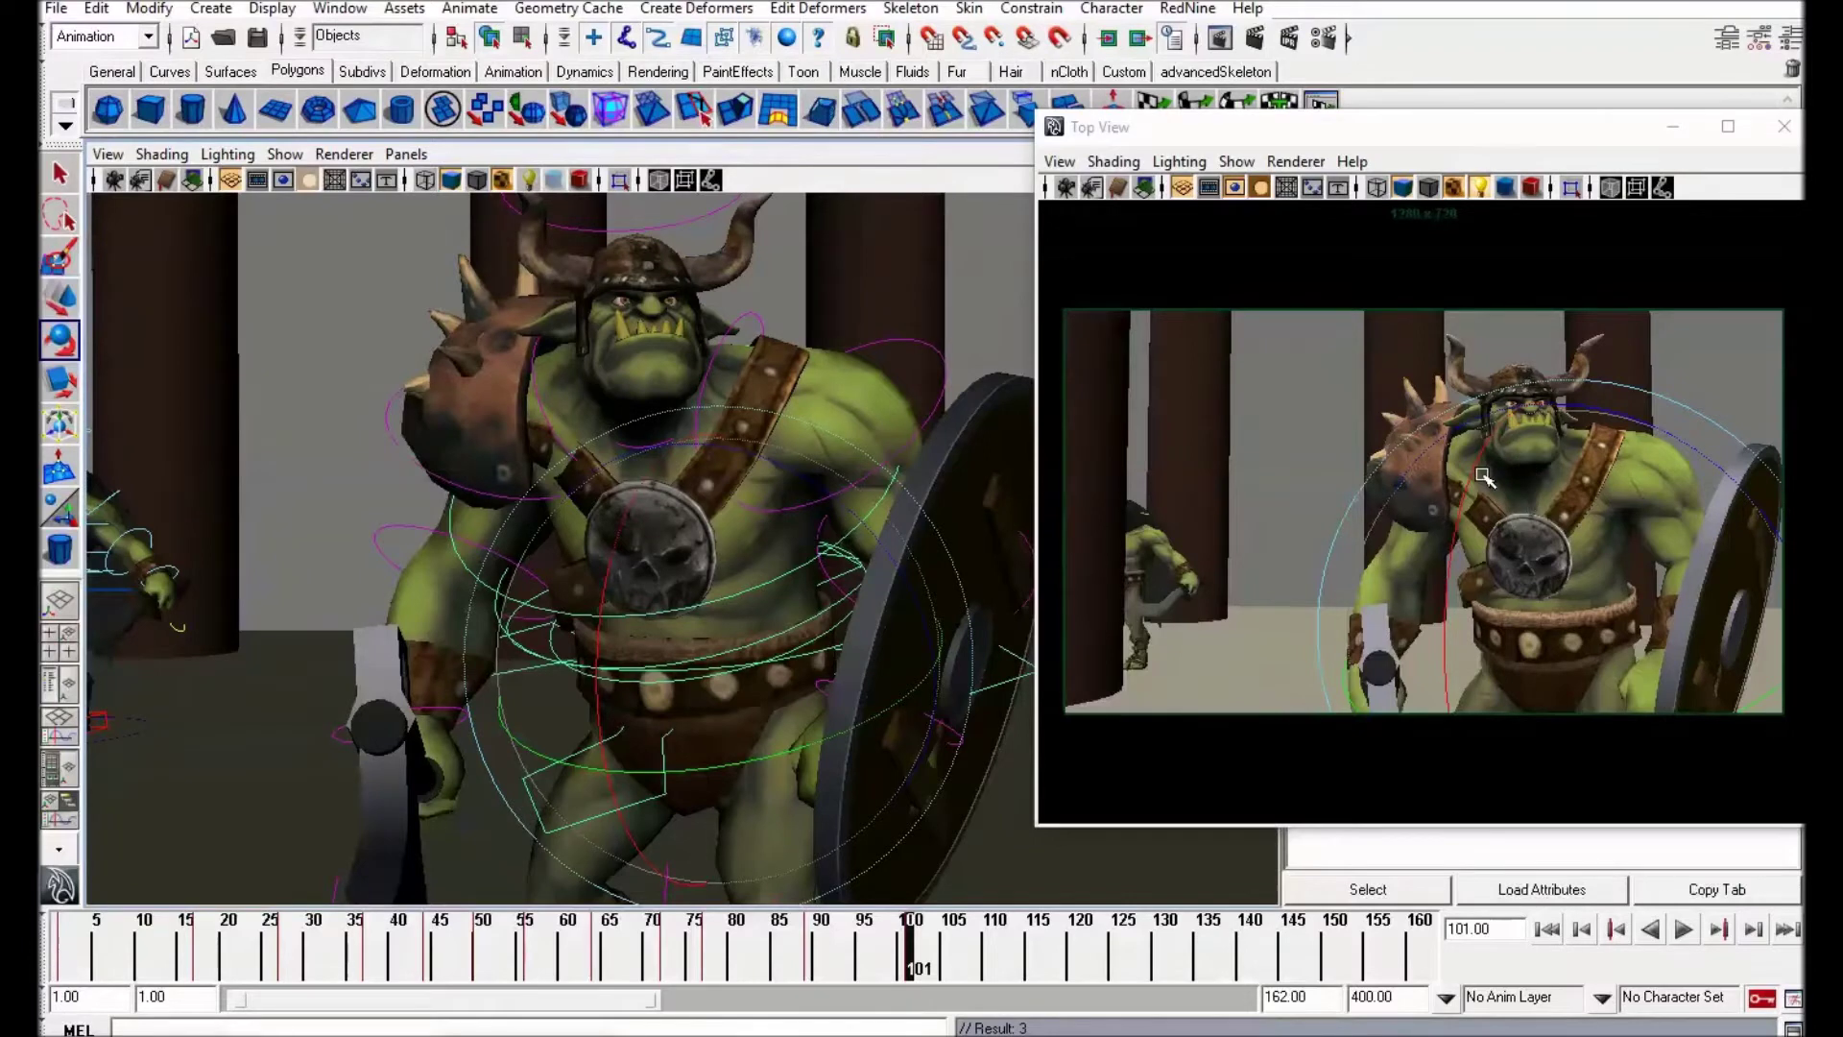
drag(711, 590, 823, 524)
key(w)
Step: Refine the chest control's rotation at frame 101 and set a key on it
click(687, 612)
key(e)
key(s)
key(w)
key(e)
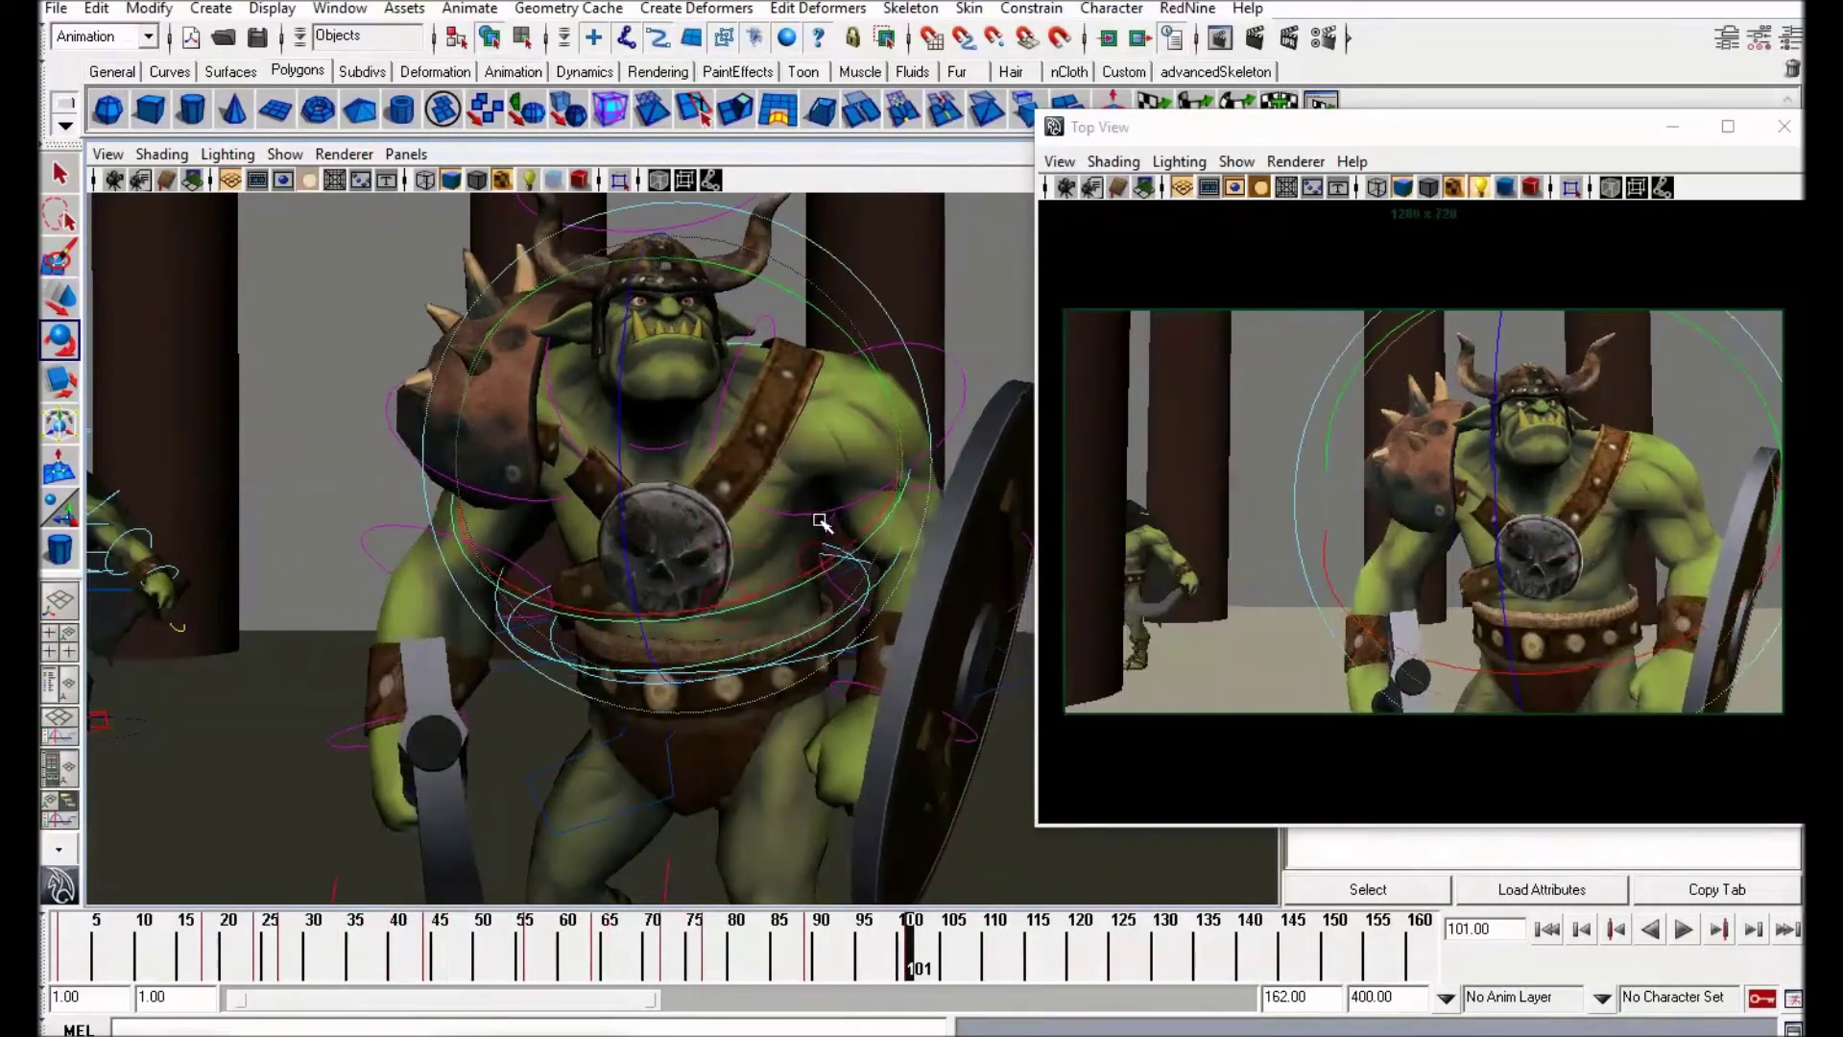
key(w)
alt+middle_drag(823, 525, 804, 551)
Step: Rotate the shield arm's controls at frame 101 to turn the shield's face toward the camera, keying the arm
click(1004, 560)
key(e)
key(s)
drag(841, 511, 868, 539)
key(w)
click(905, 366)
key(e)
drag(854, 446, 842, 474)
key(w)
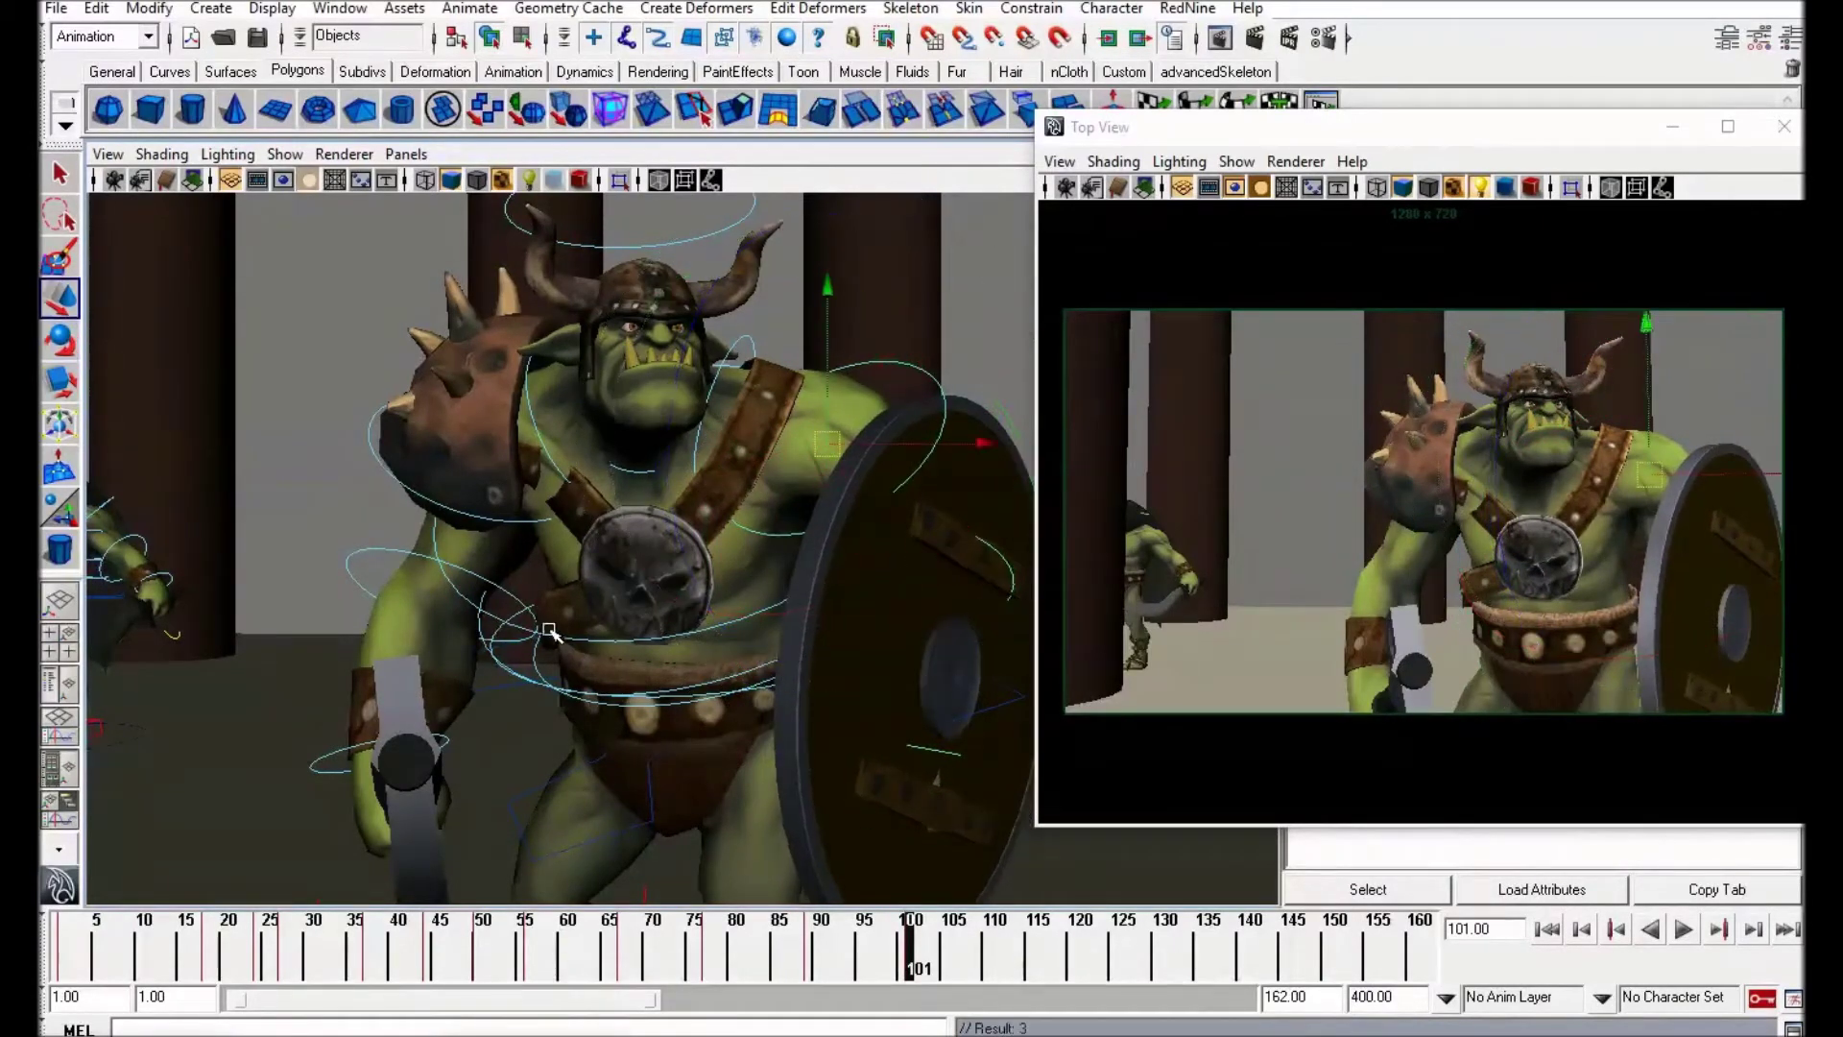
Step: Rotate the axe arm's controls at frame 101 to raise the axe in front of the body, and adjust that shoulder
click(361, 547)
key(e)
drag(362, 548, 500, 443)
key(w)
key(e)
key(w)
click(538, 420)
key(e)
mouse_move(566, 376)
mouse_down()
mouse_move(549, 348)
mouse_move(570, 350)
mouse_up()
key(w)
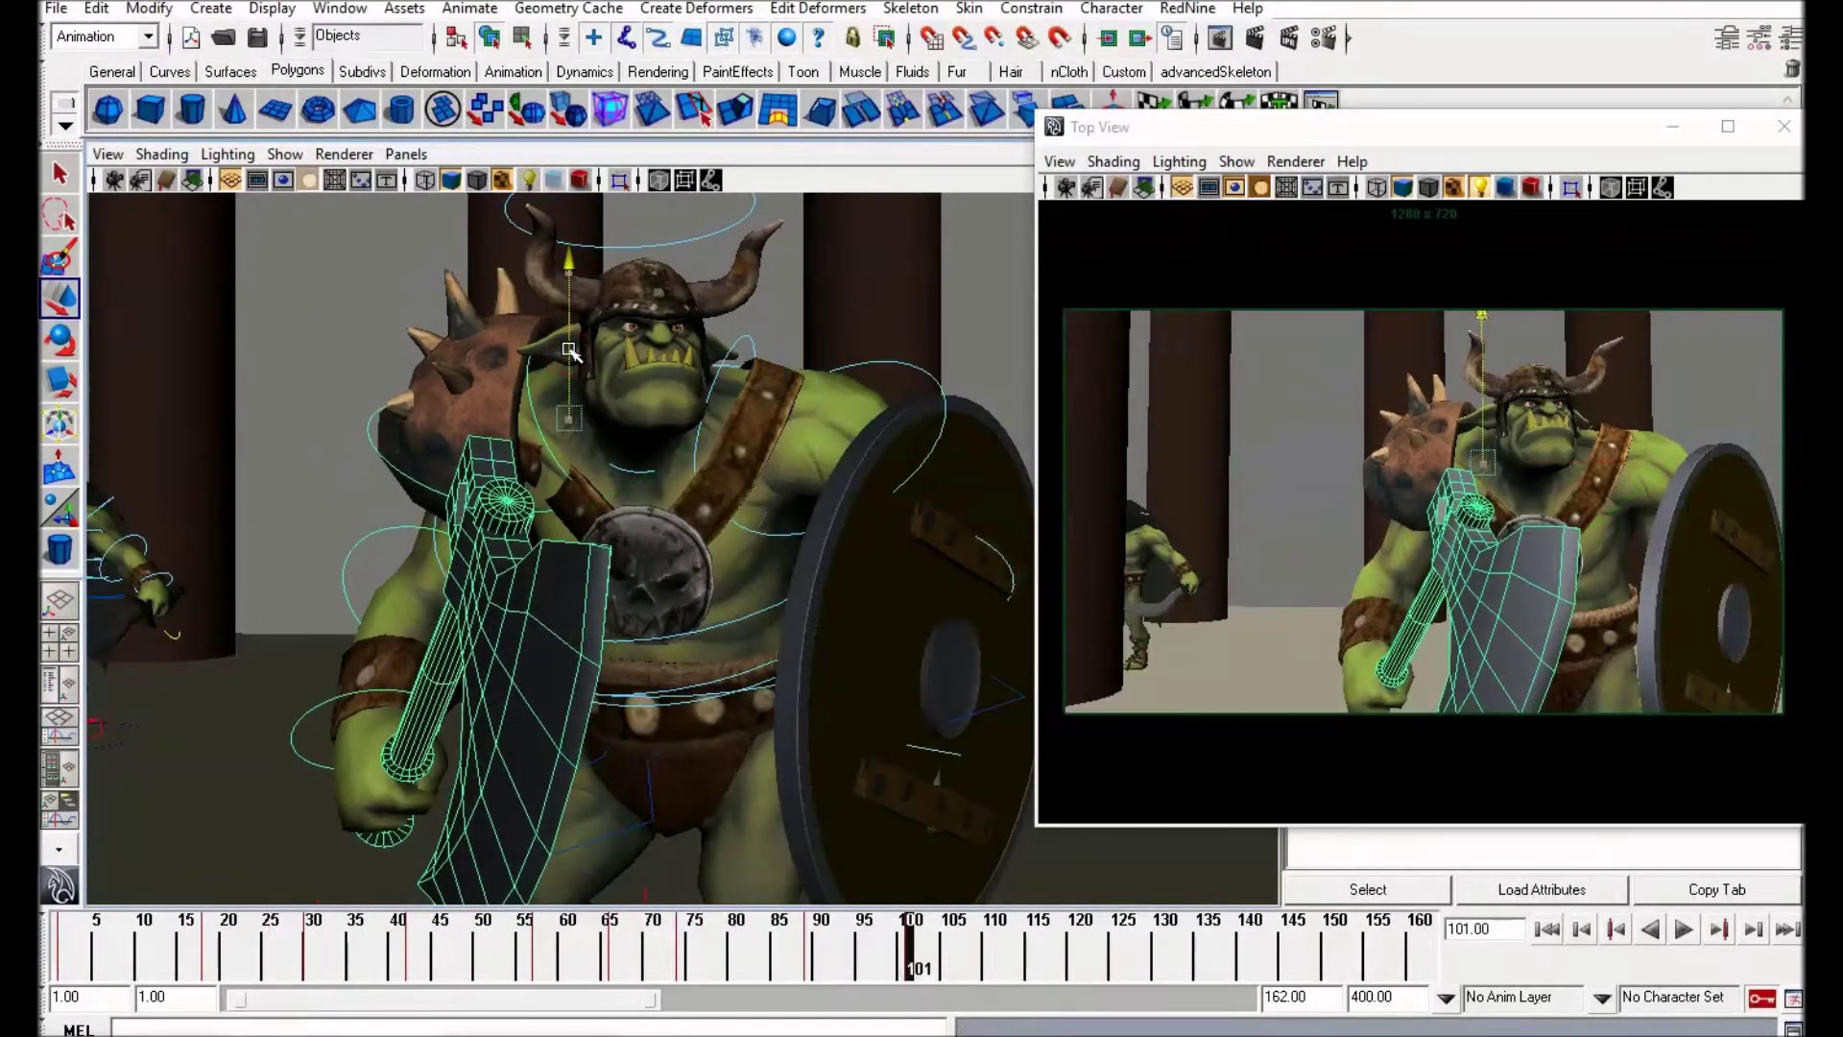
Step: Raise and rotate the shield-side shoulder control at frame 101
click(738, 336)
drag(726, 341, 720, 323)
key(e)
drag(742, 415, 781, 416)
key(w)
Step: Make small rotation corrections to the chest and hip controls at frame 101
click(734, 622)
key(e)
drag(708, 478, 712, 486)
key(w)
alt+middle_drag(677, 801, 655, 699)
key(e)
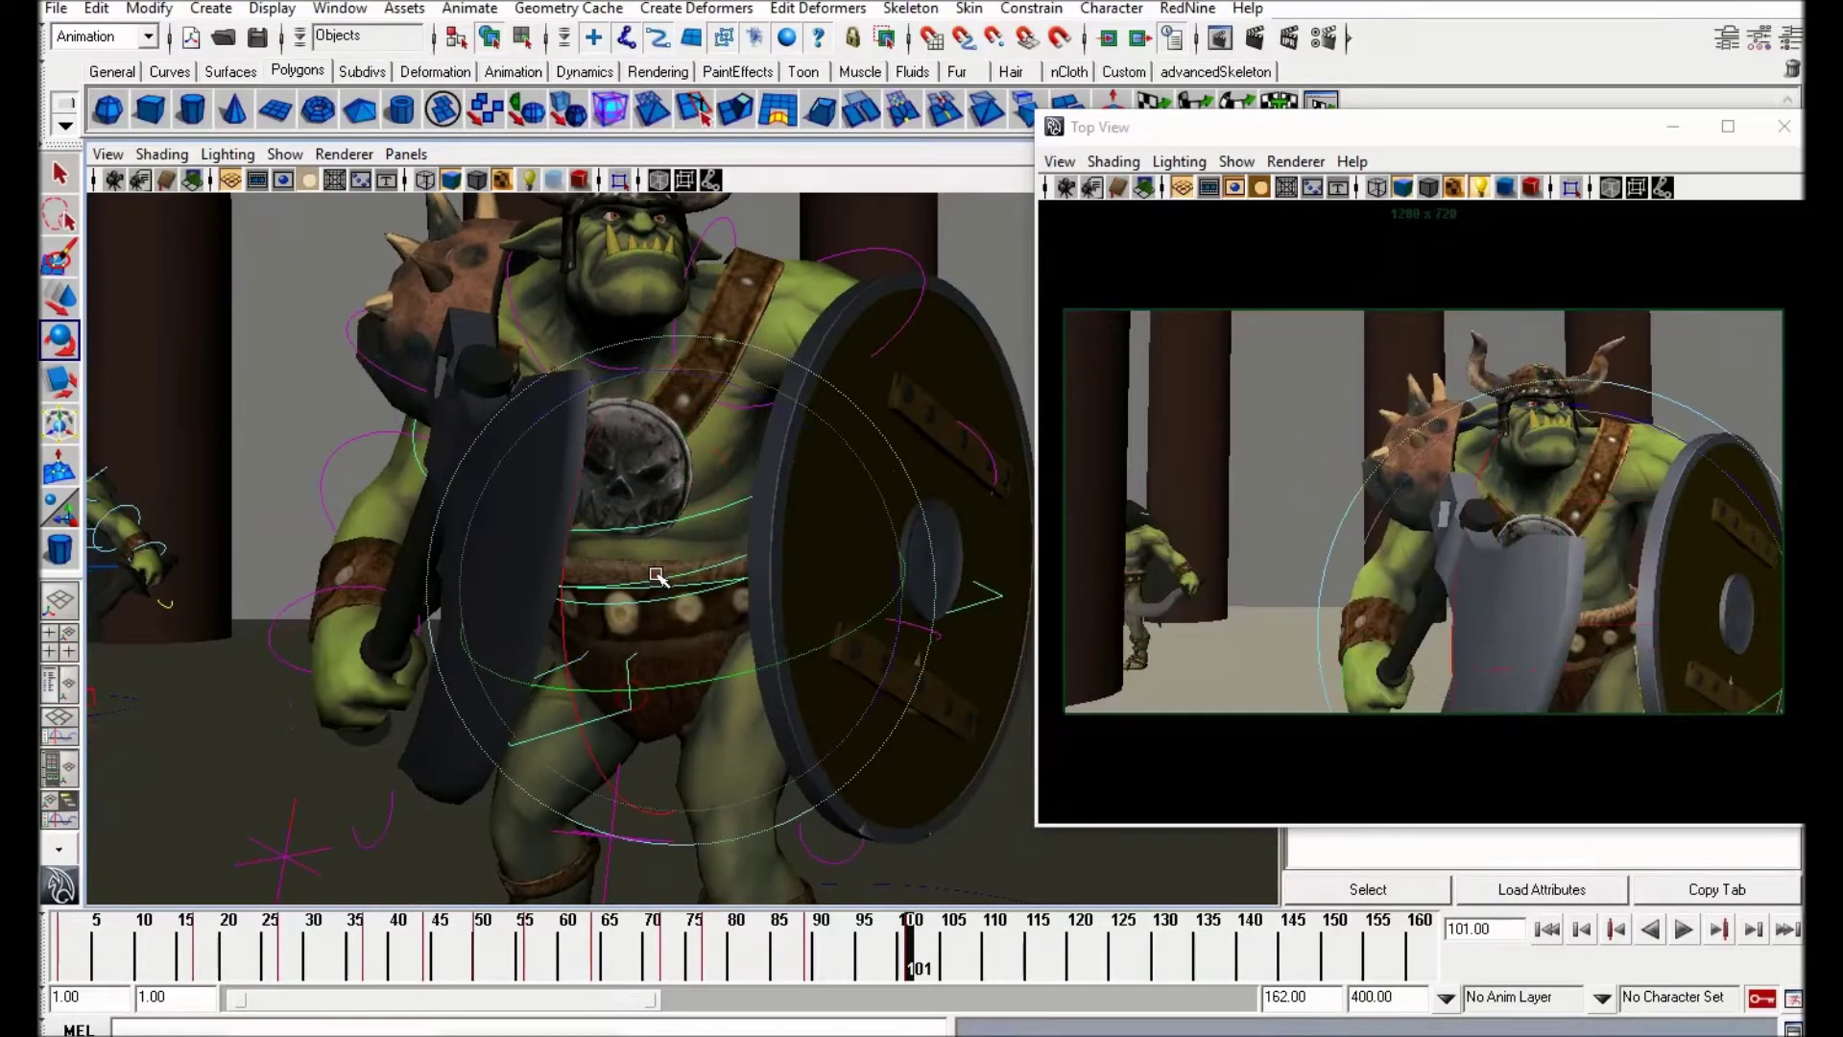
drag(652, 577, 659, 576)
key(w)
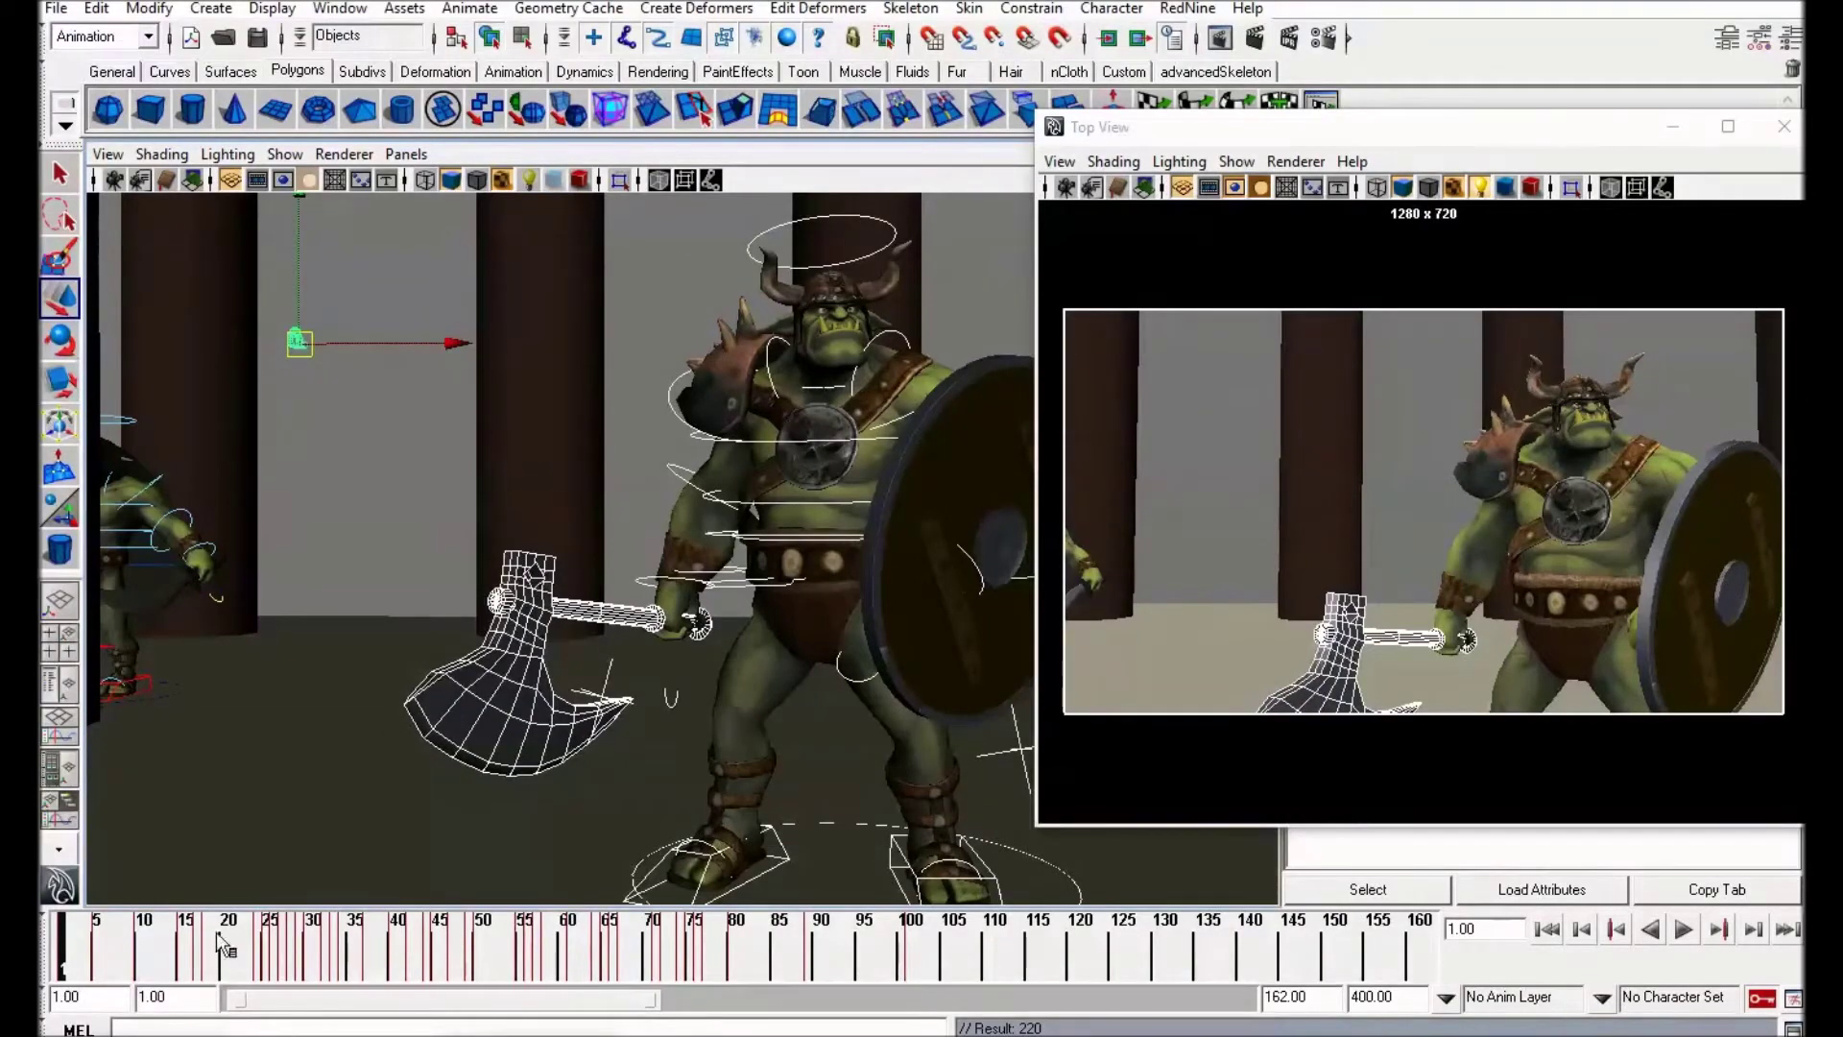
Step: Open the Graph Editor and adjust the late keys of camera1's Rotate Y curve
drag(226, 948, 835, 919)
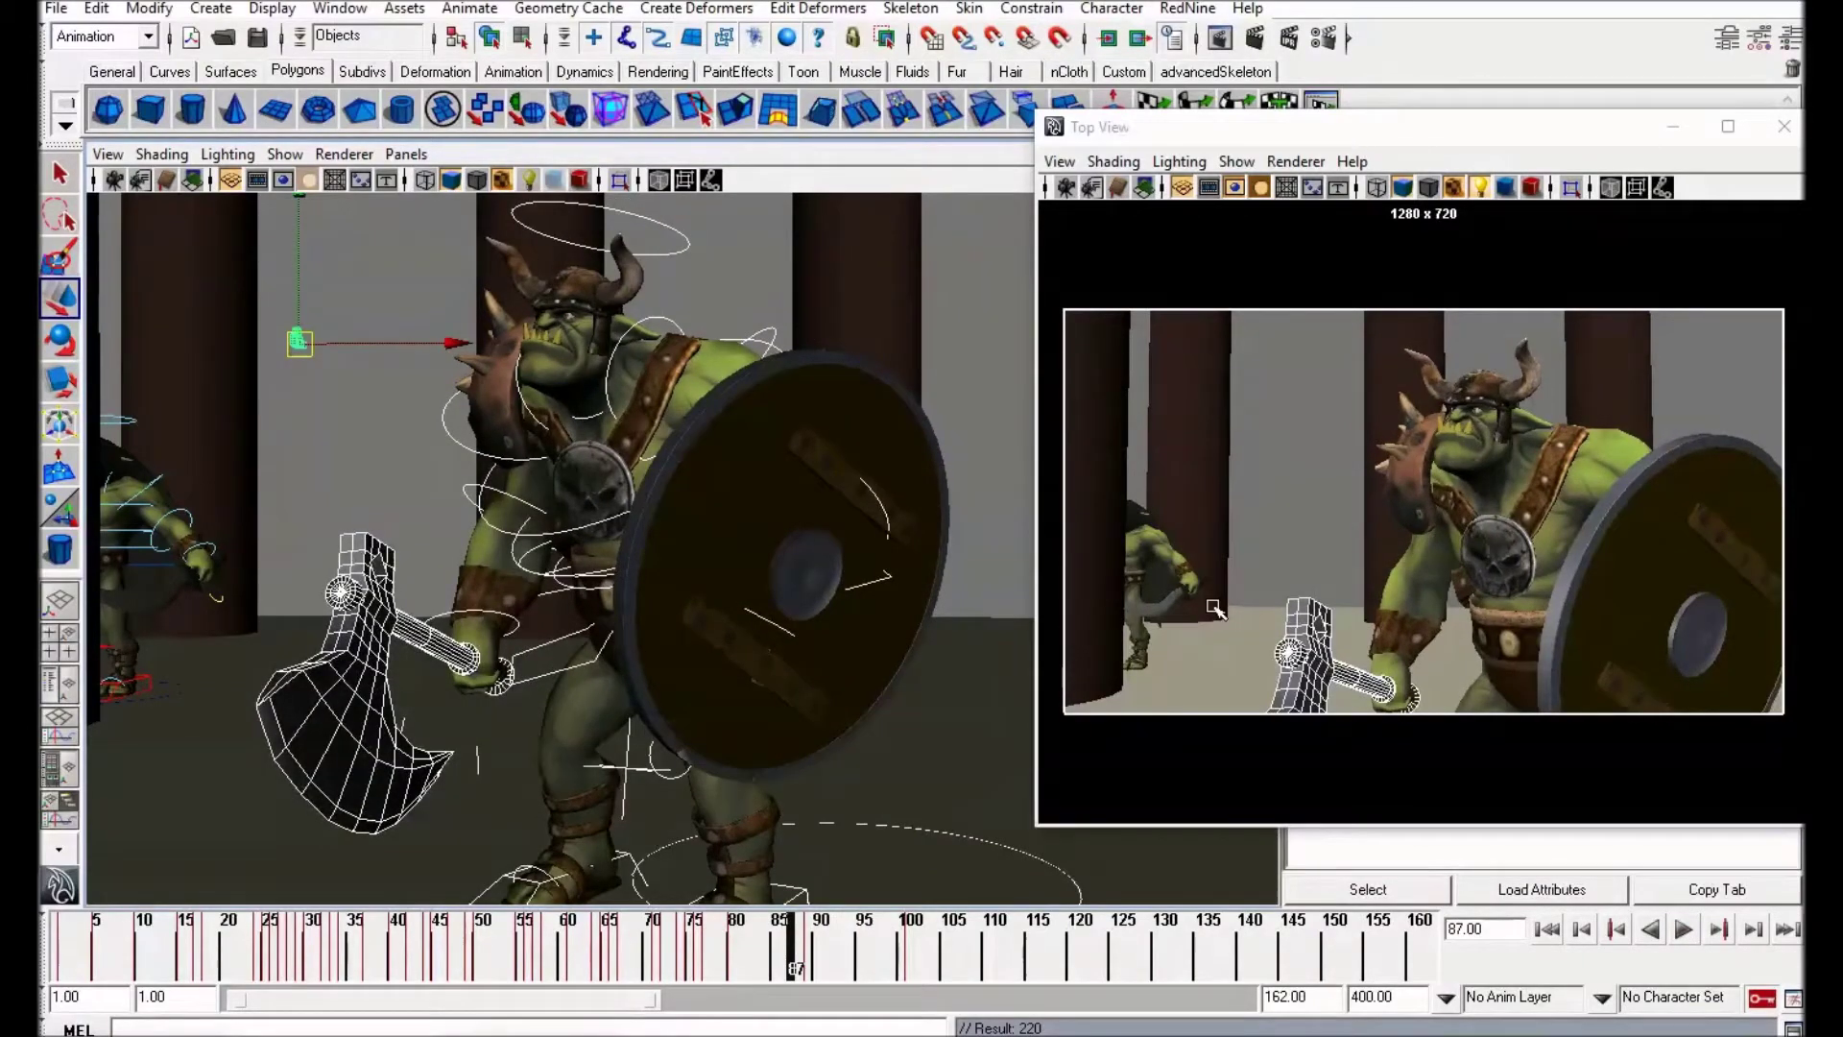
mouse_move(452, 962)
mouse_down()
mouse_move(960, 946)
mouse_move(549, 968)
mouse_move(515, 964)
mouse_move(789, 959)
mouse_move(312, 951)
mouse_move(749, 951)
mouse_up()
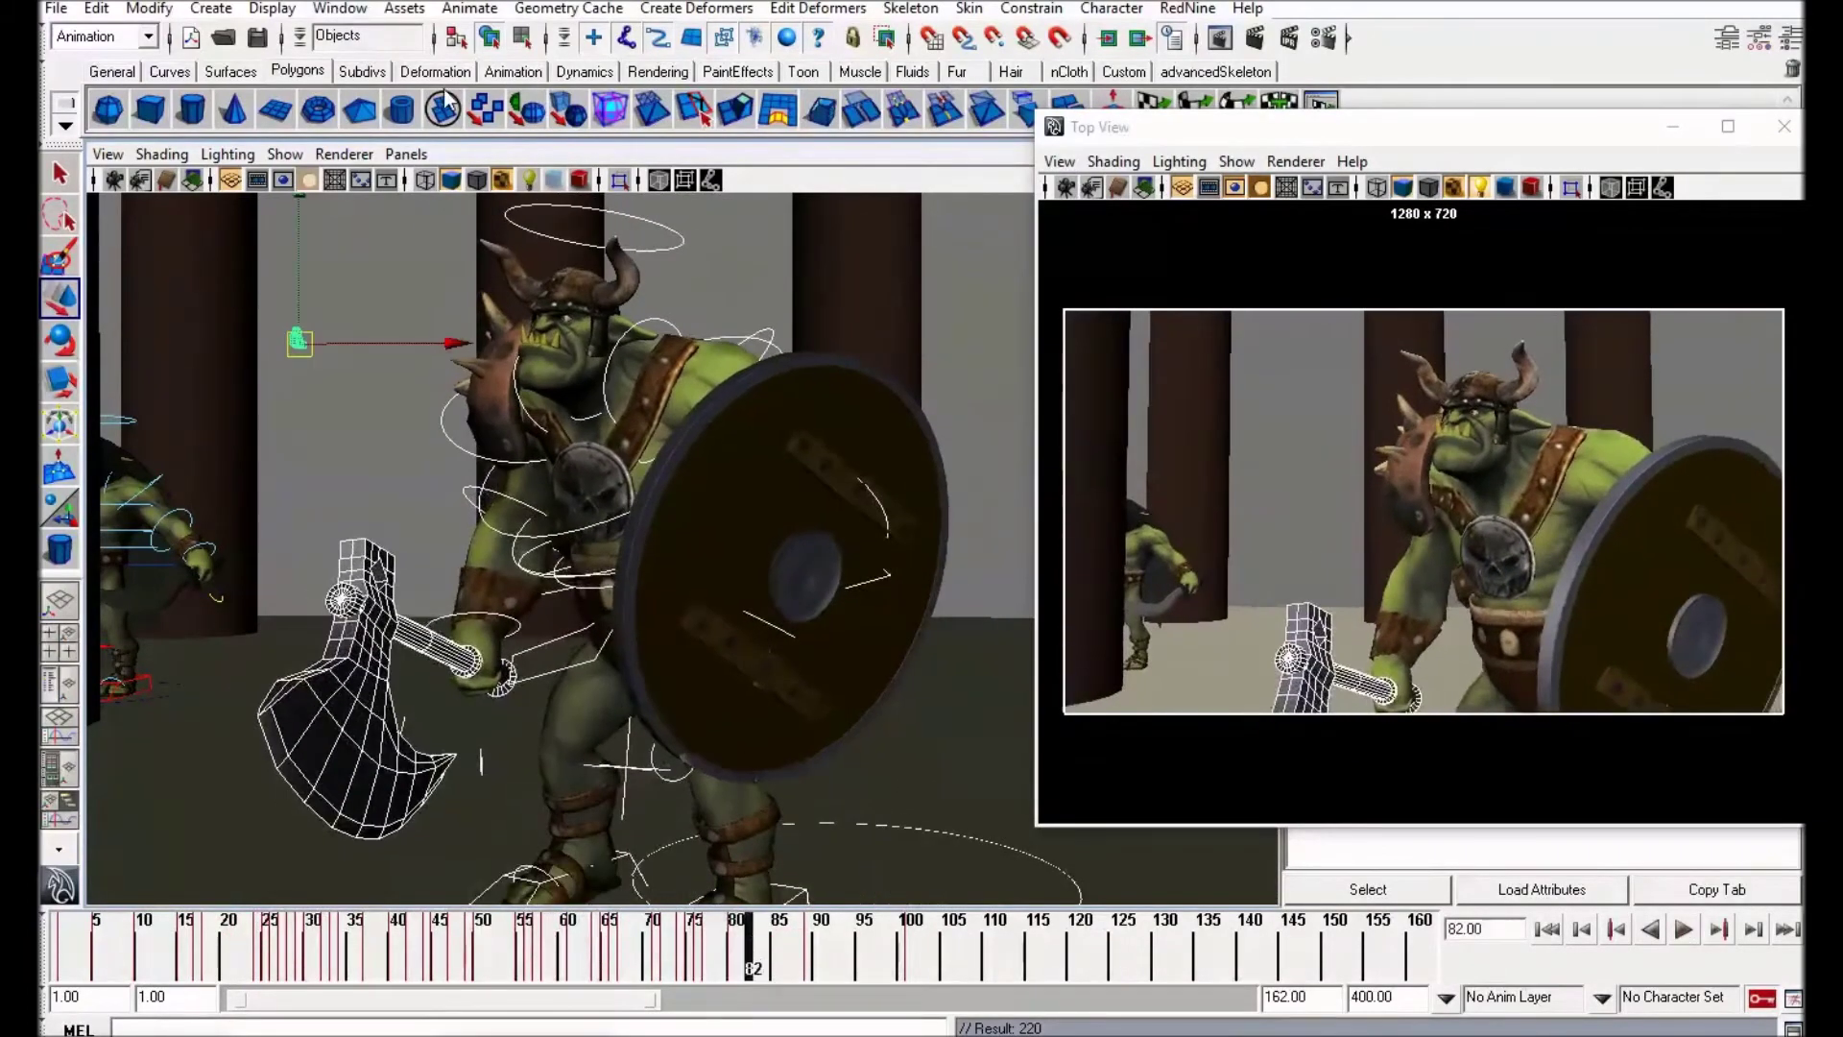
click(339, 7)
mouse_move(384, 87)
click(551, 96)
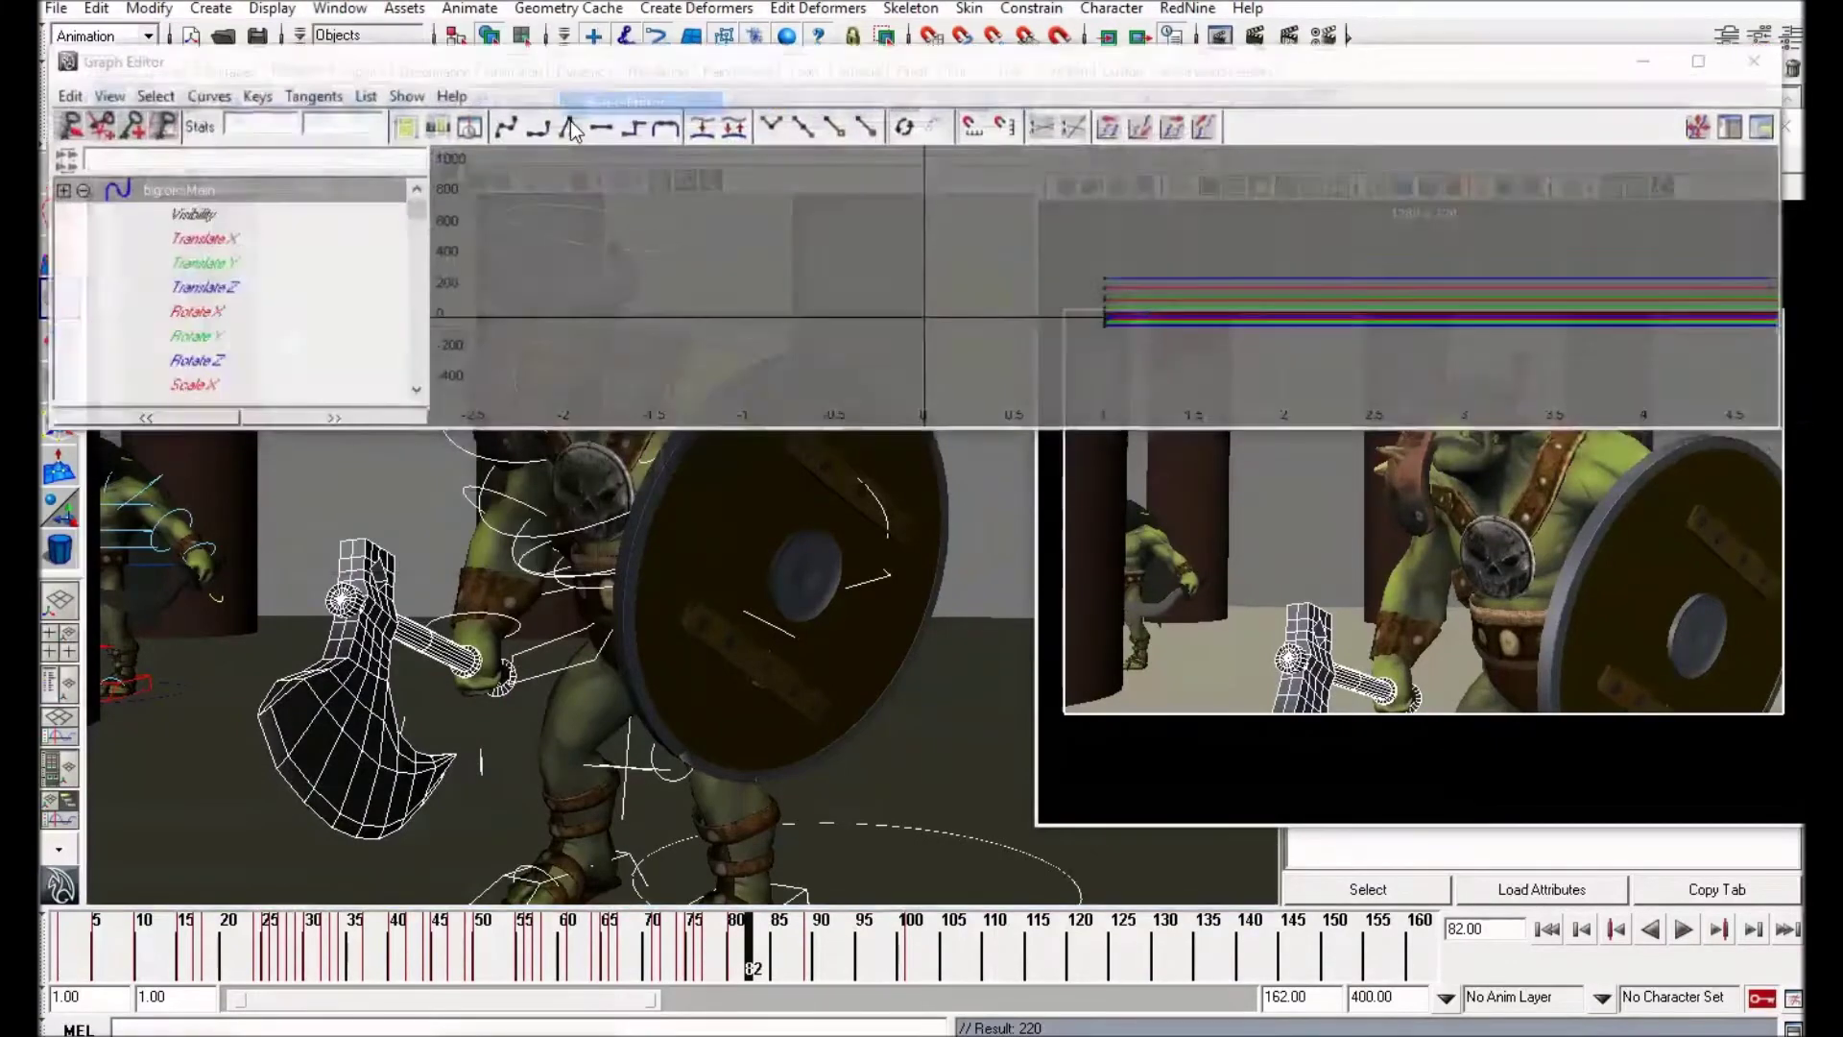
click(340, 8)
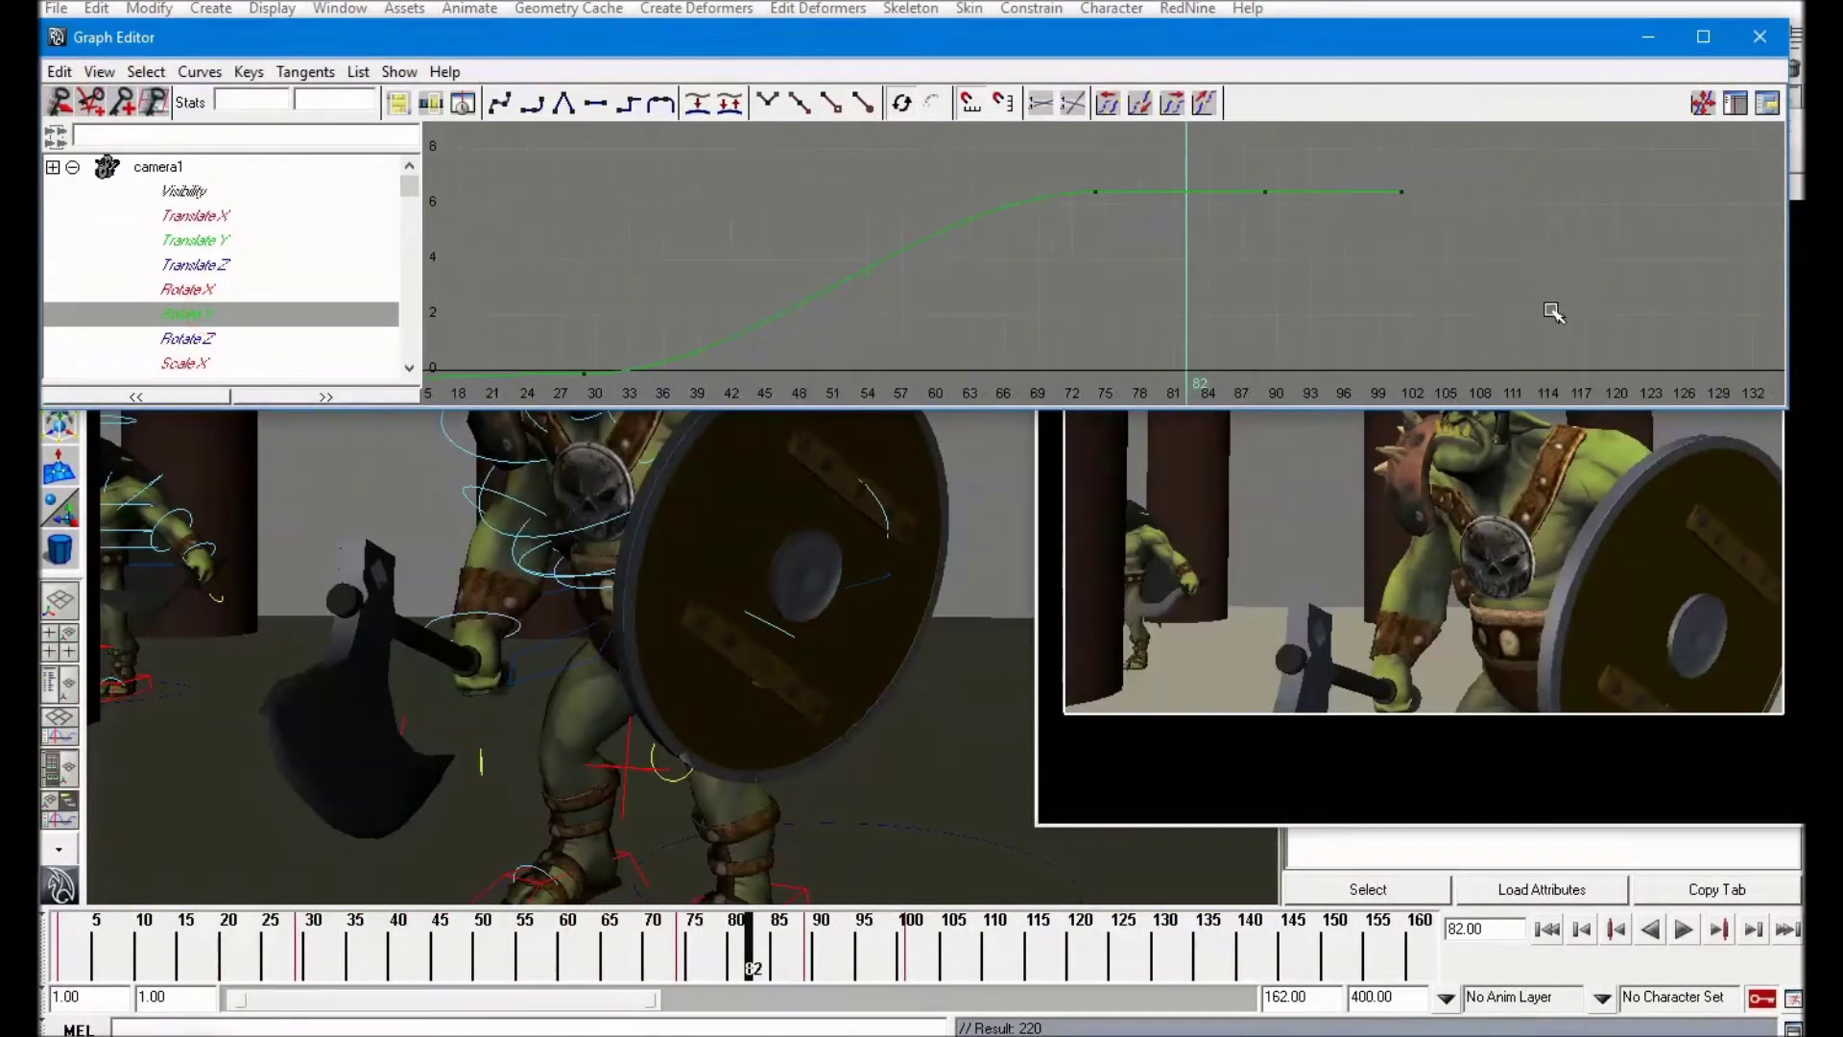
drag(1517, 300, 872, 105)
alt+middle_drag(1222, 257, 1100, 258)
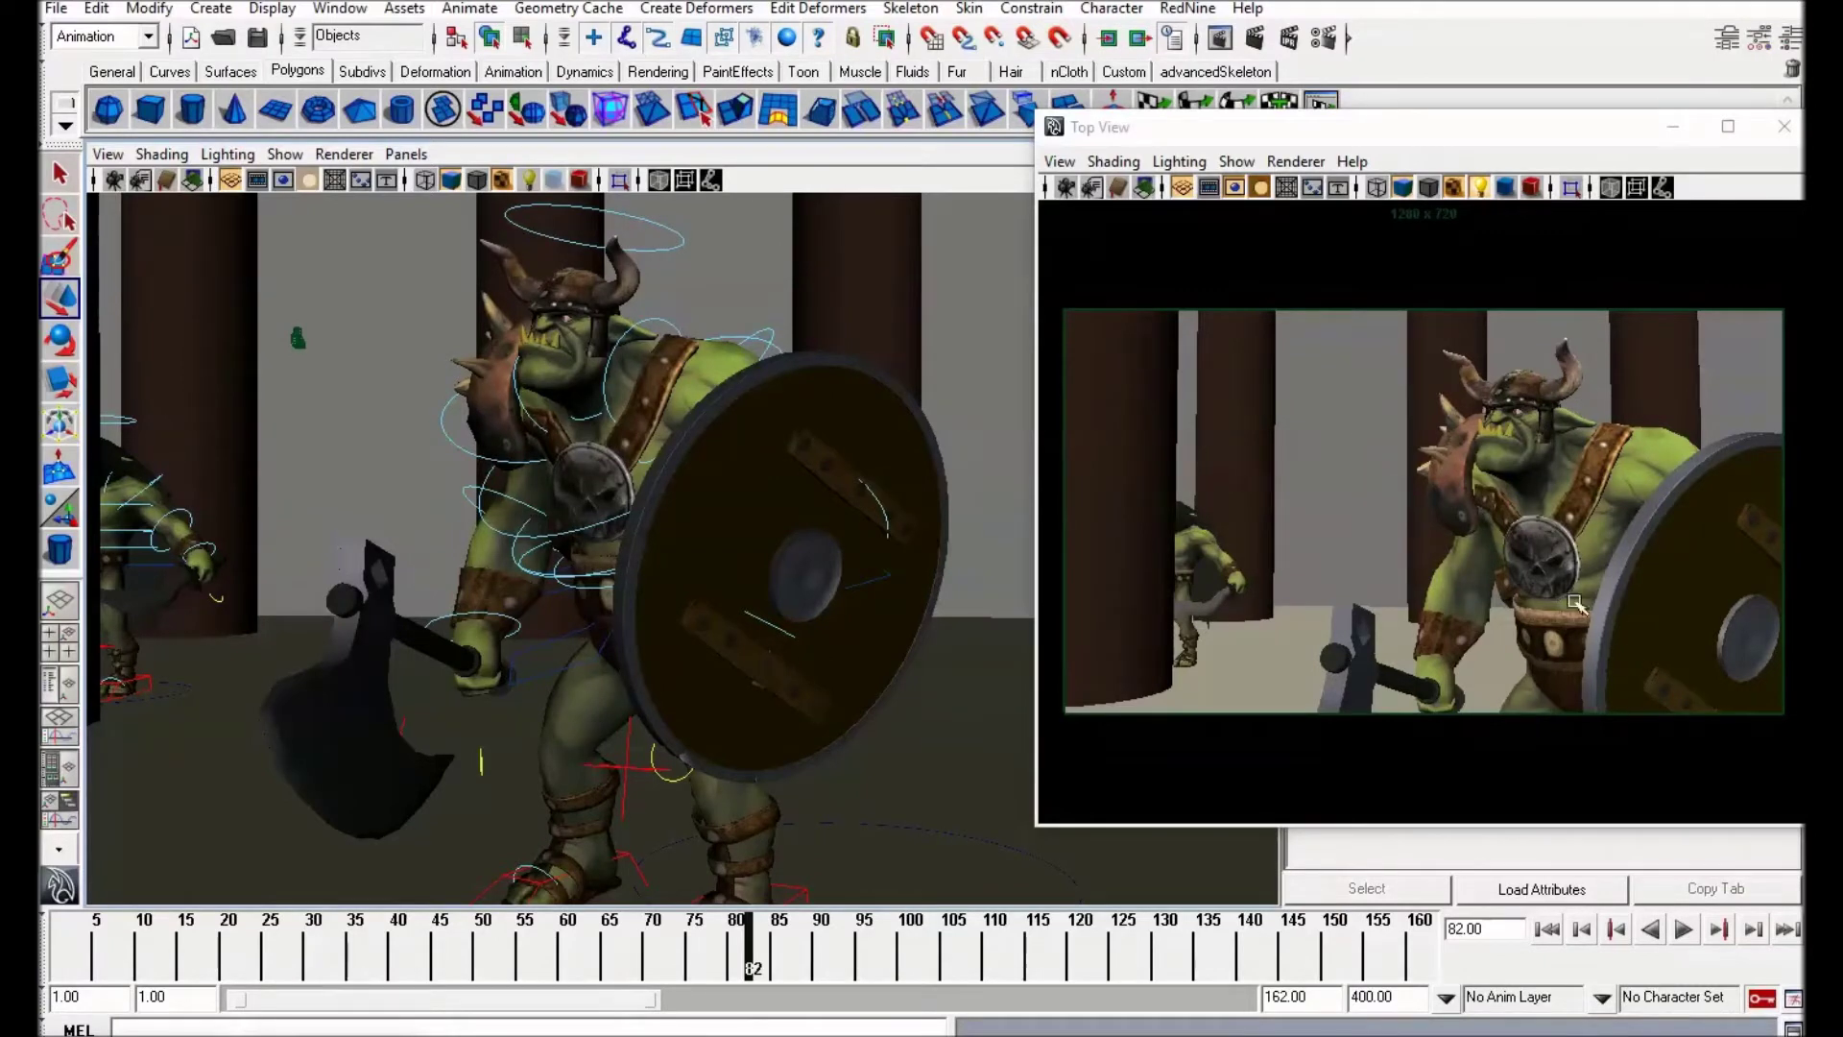
Step: Play and scrub the shot up to about frame 111, examining the orc's turn in the adjusted camera framing
key(alt+v)
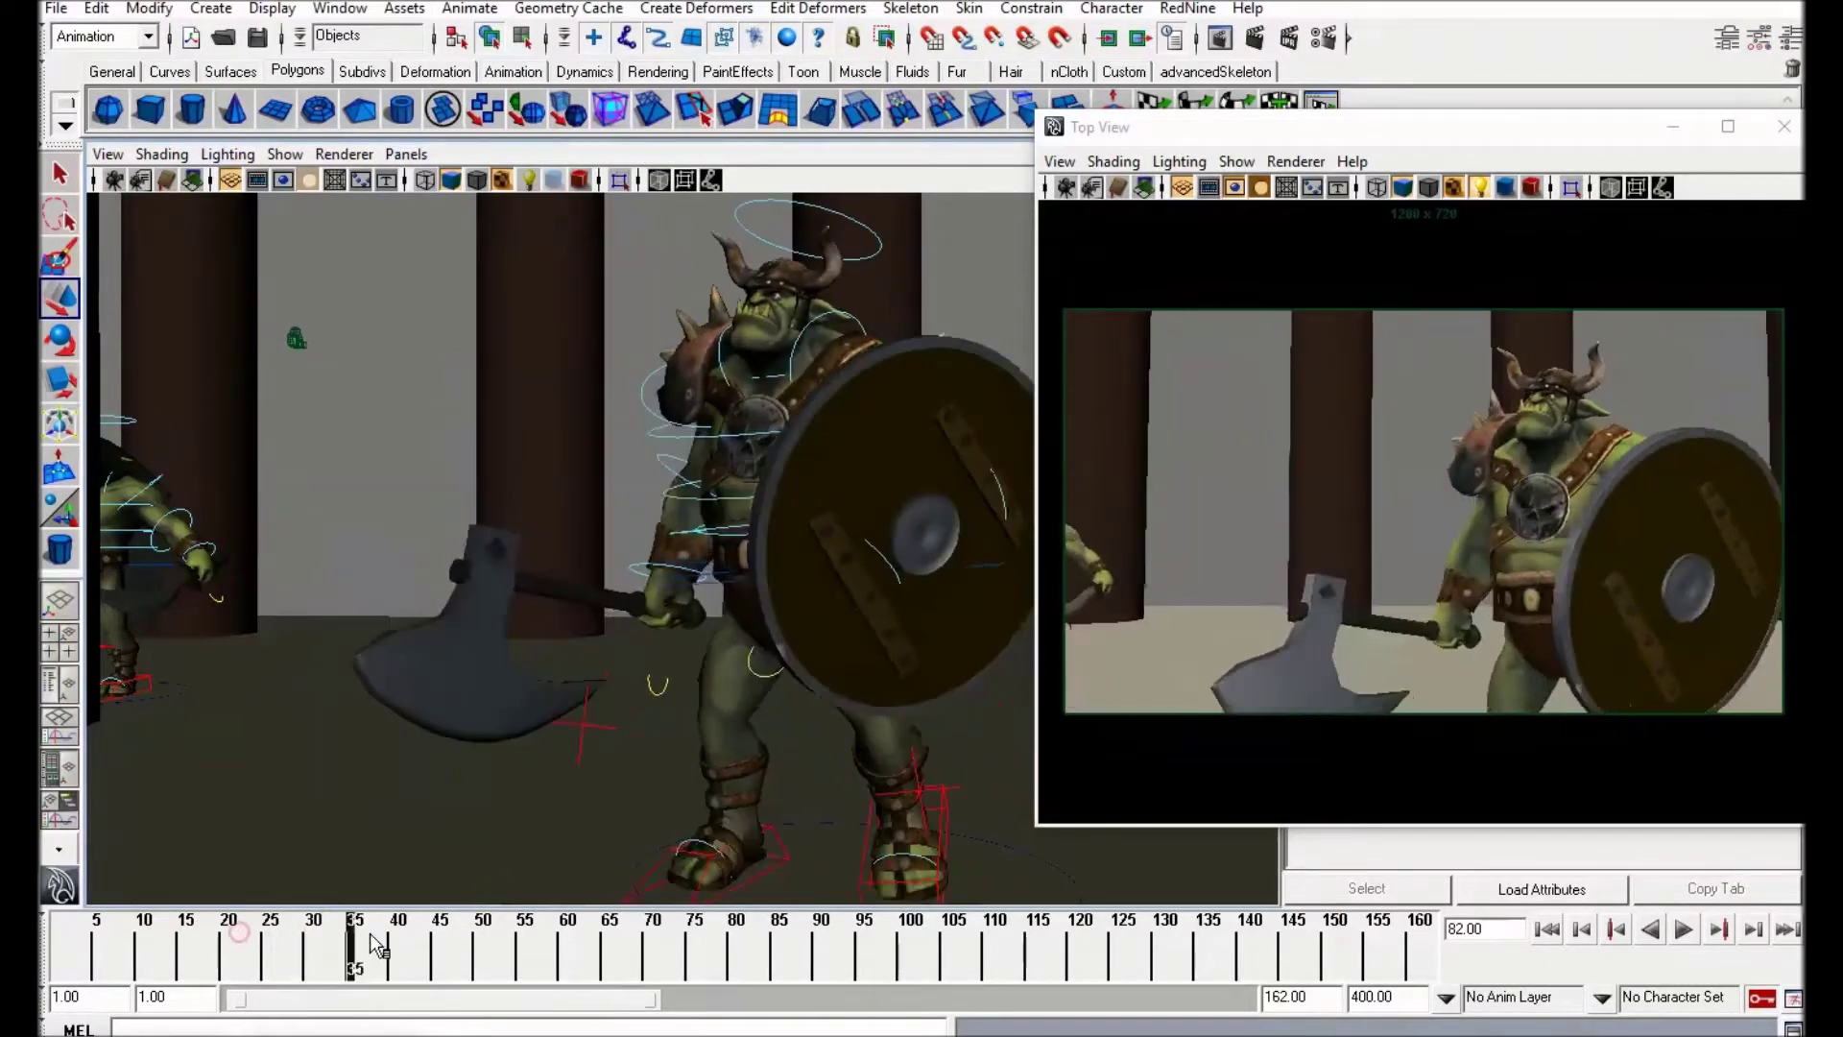
mouse_move(774, 965)
mouse_down()
mouse_move(481, 950)
mouse_move(728, 931)
mouse_up()
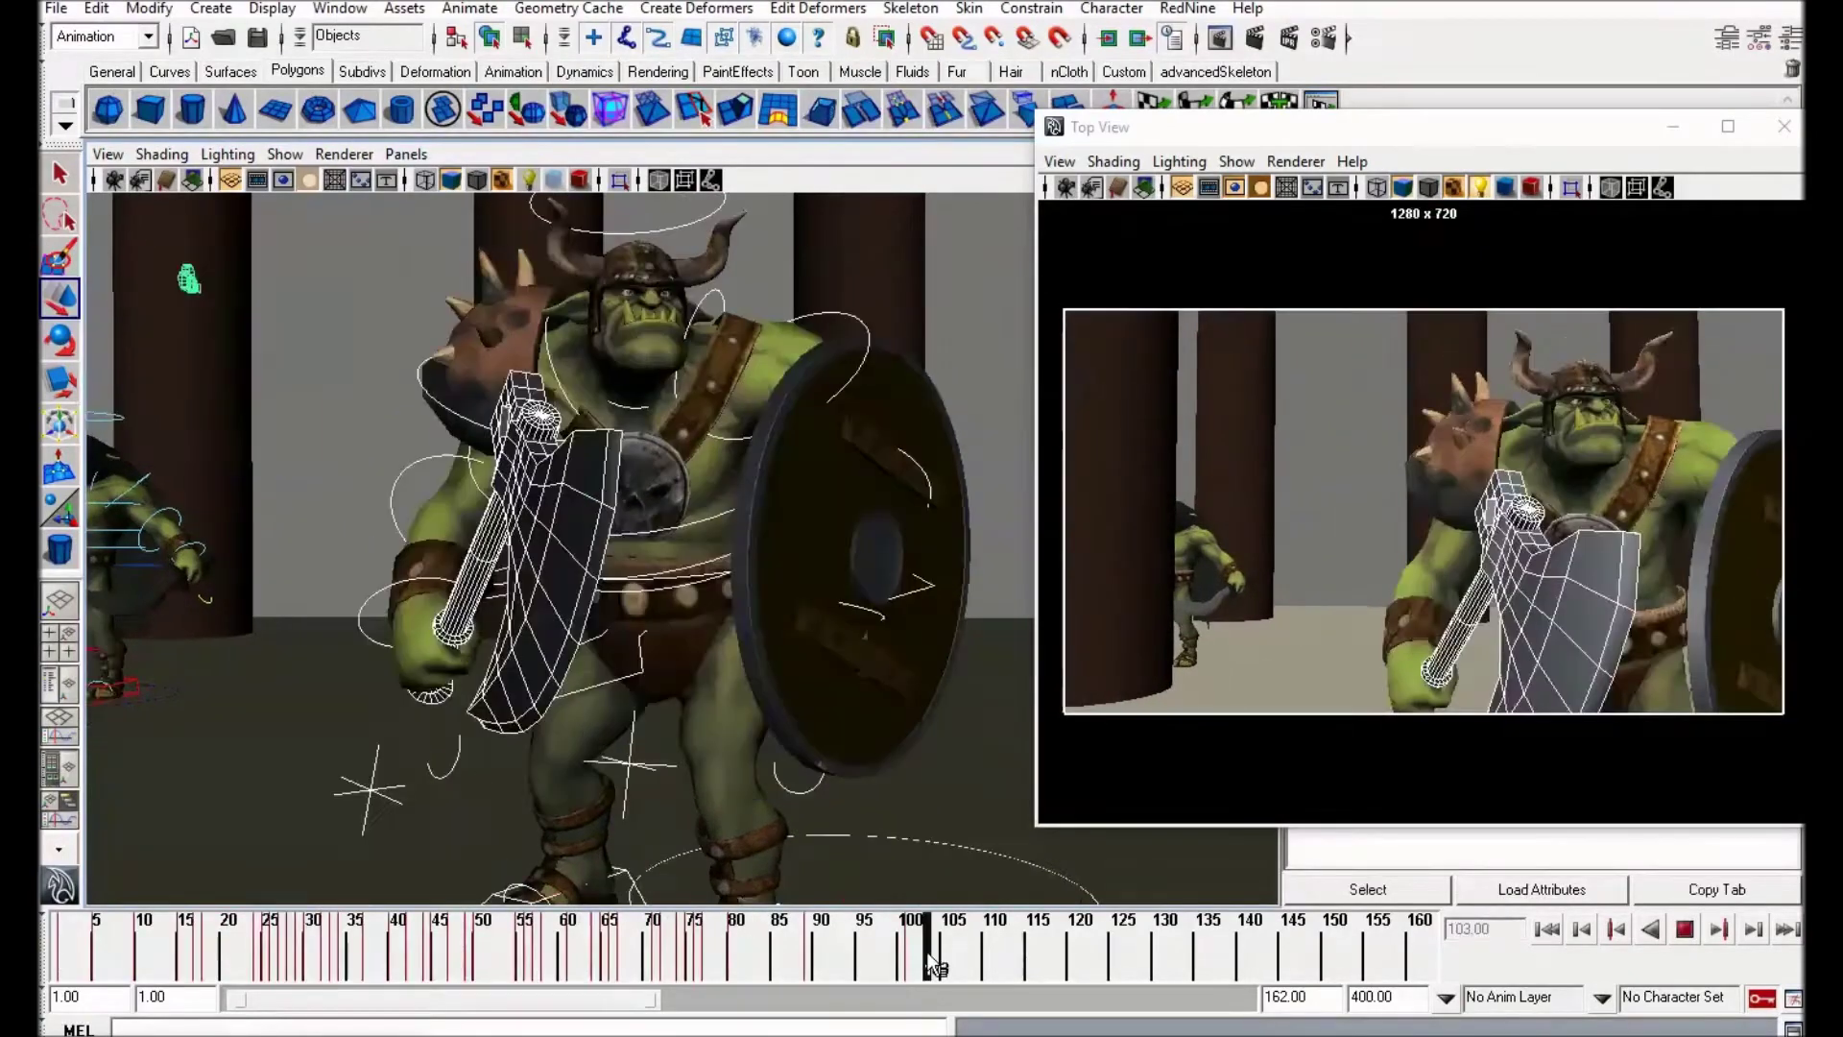
mouse_move(925, 954)
mouse_down()
mouse_move(812, 939)
mouse_move(921, 949)
mouse_move(821, 958)
mouse_move(907, 967)
mouse_up()
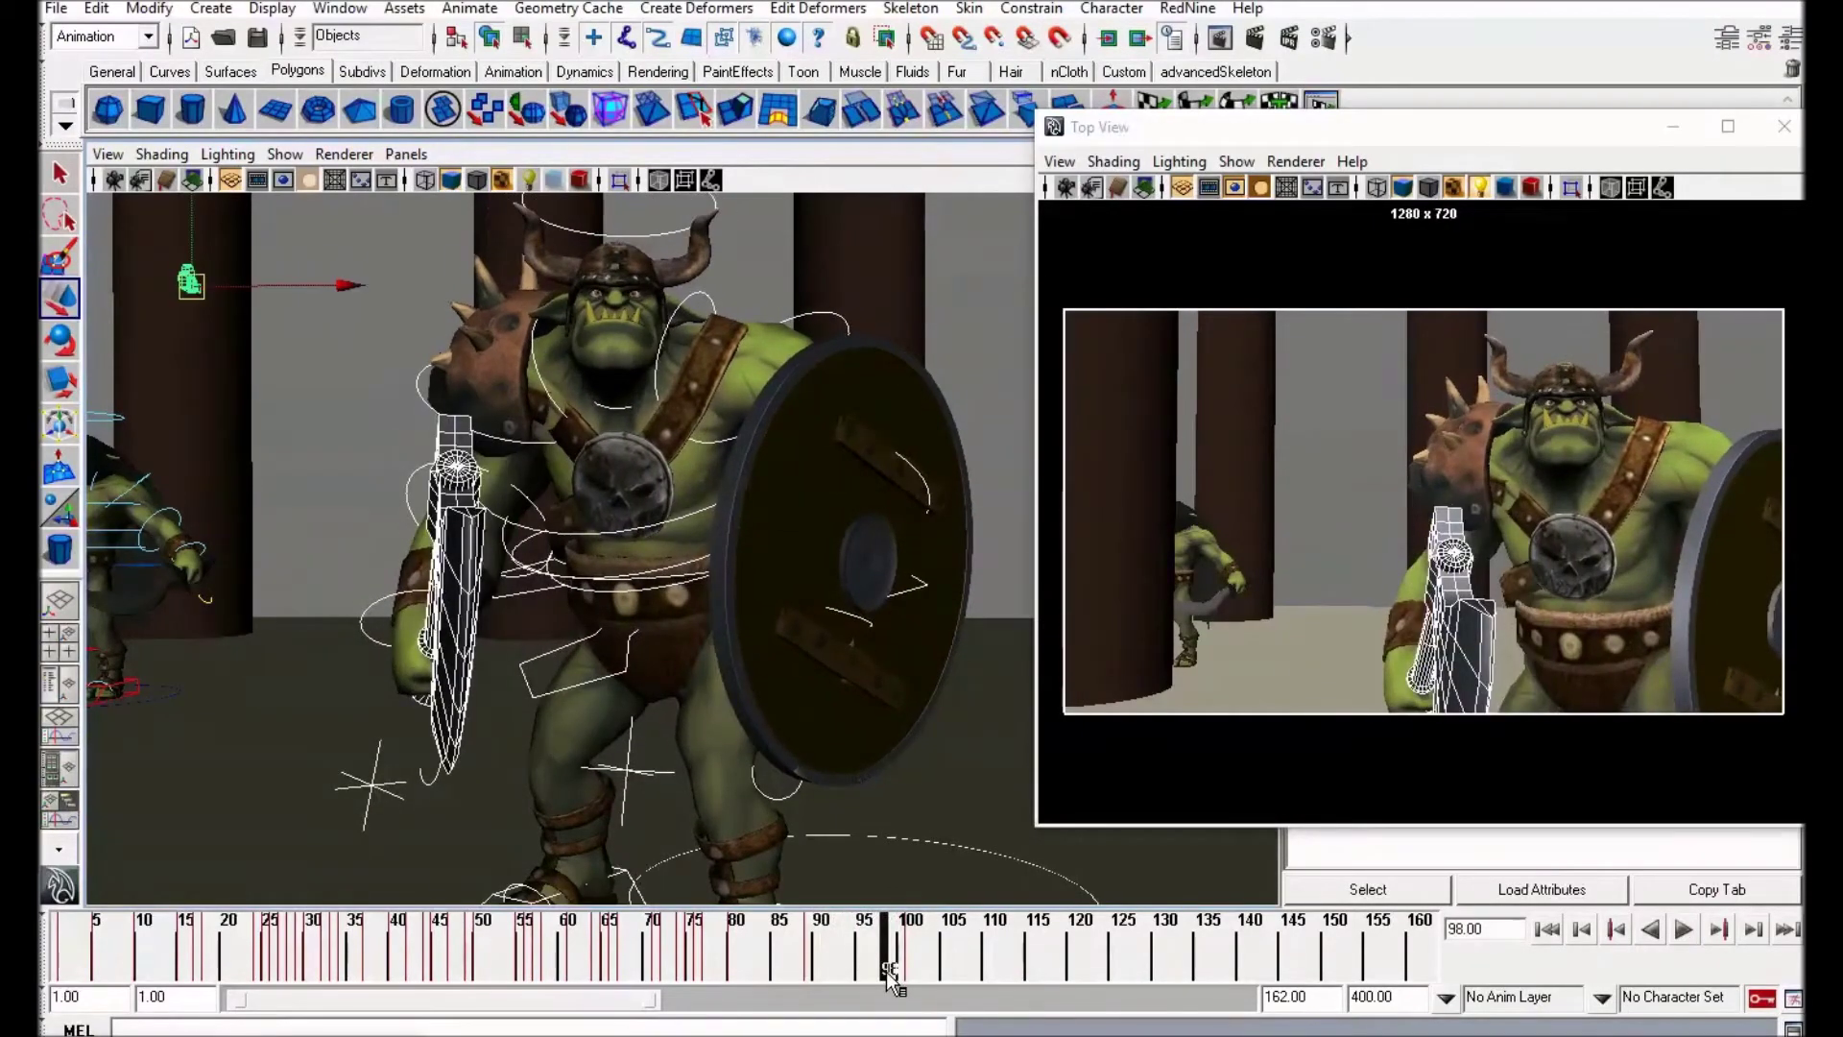
drag(828, 953, 927, 971)
drag(757, 944, 943, 960)
mouse_move(804, 958)
mouse_down()
mouse_move(941, 960)
mouse_move(758, 960)
mouse_move(994, 955)
mouse_move(677, 964)
mouse_up()
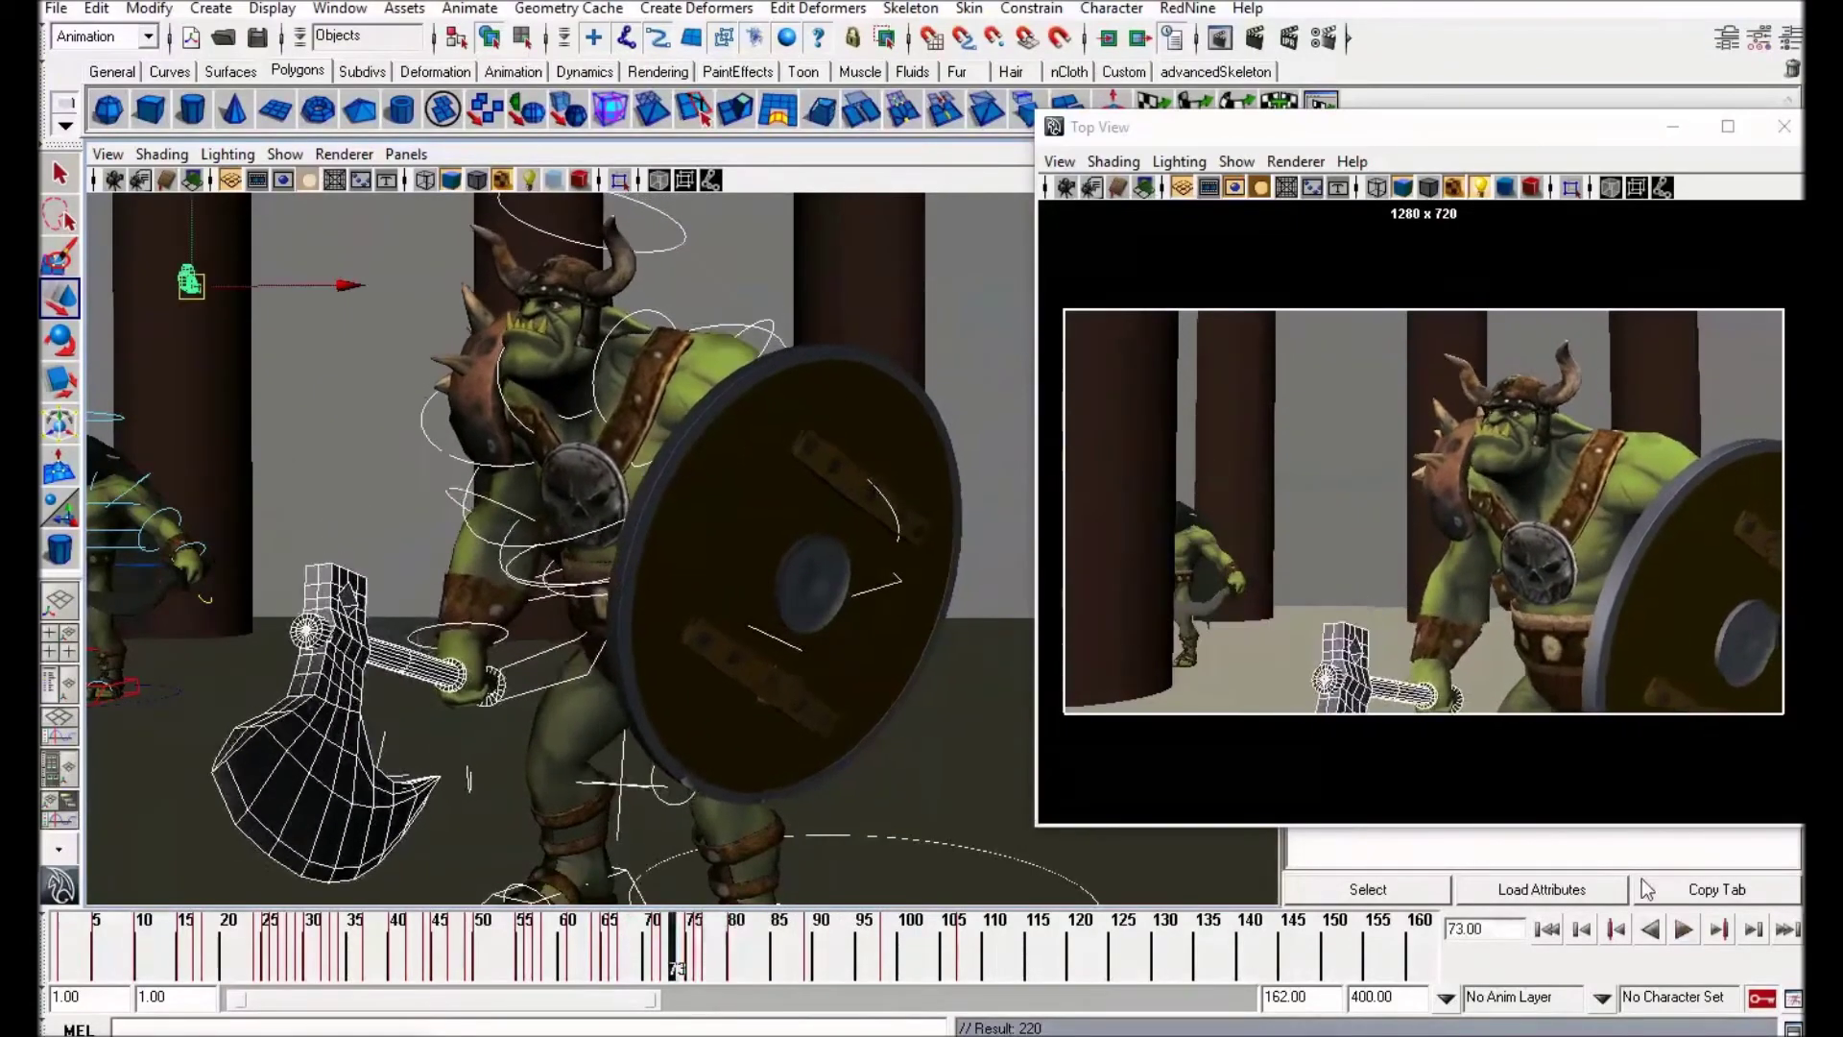
click(1685, 932)
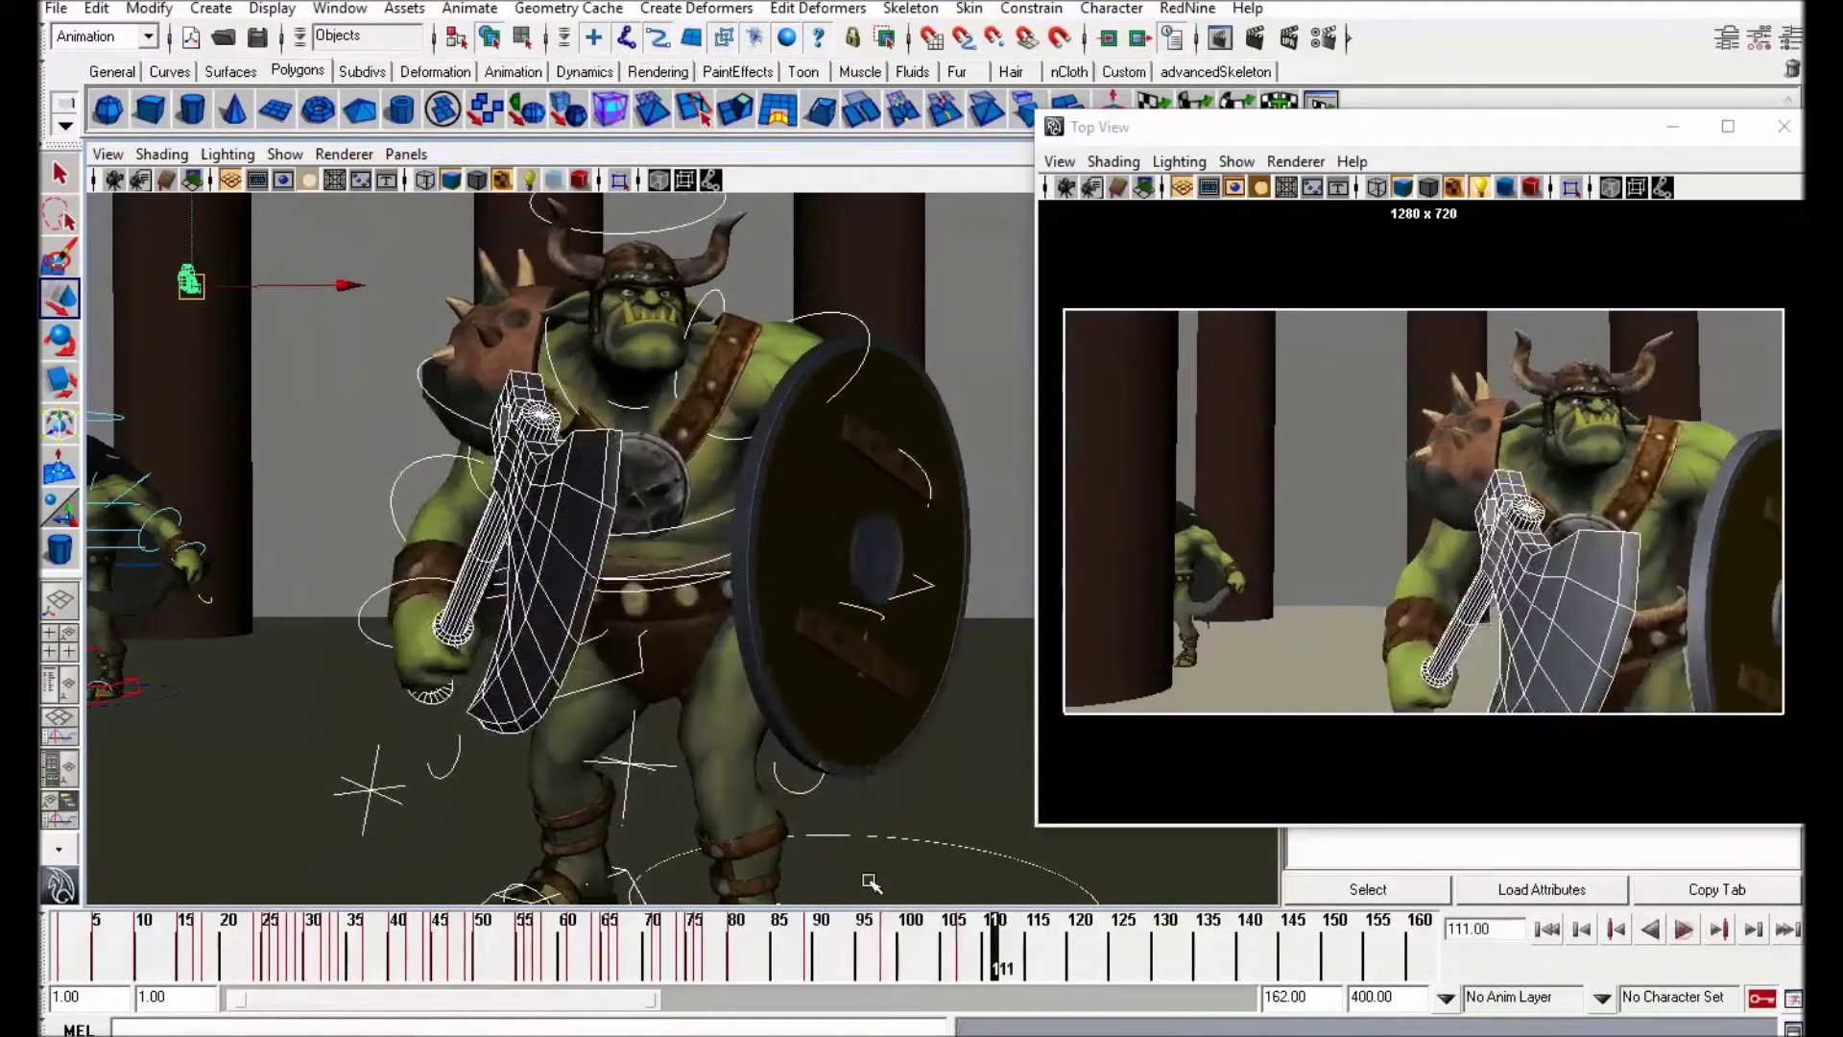
Step: Retime the orc's shared keyframes after frame 88, extending them to about frame 121
click(844, 968)
drag(844, 968, 815, 966)
shift+drag(815, 965, 946, 954)
mouse_move(887, 951)
mouse_down()
mouse_move(802, 952)
mouse_move(1070, 948)
mouse_move(1082, 963)
mouse_up()
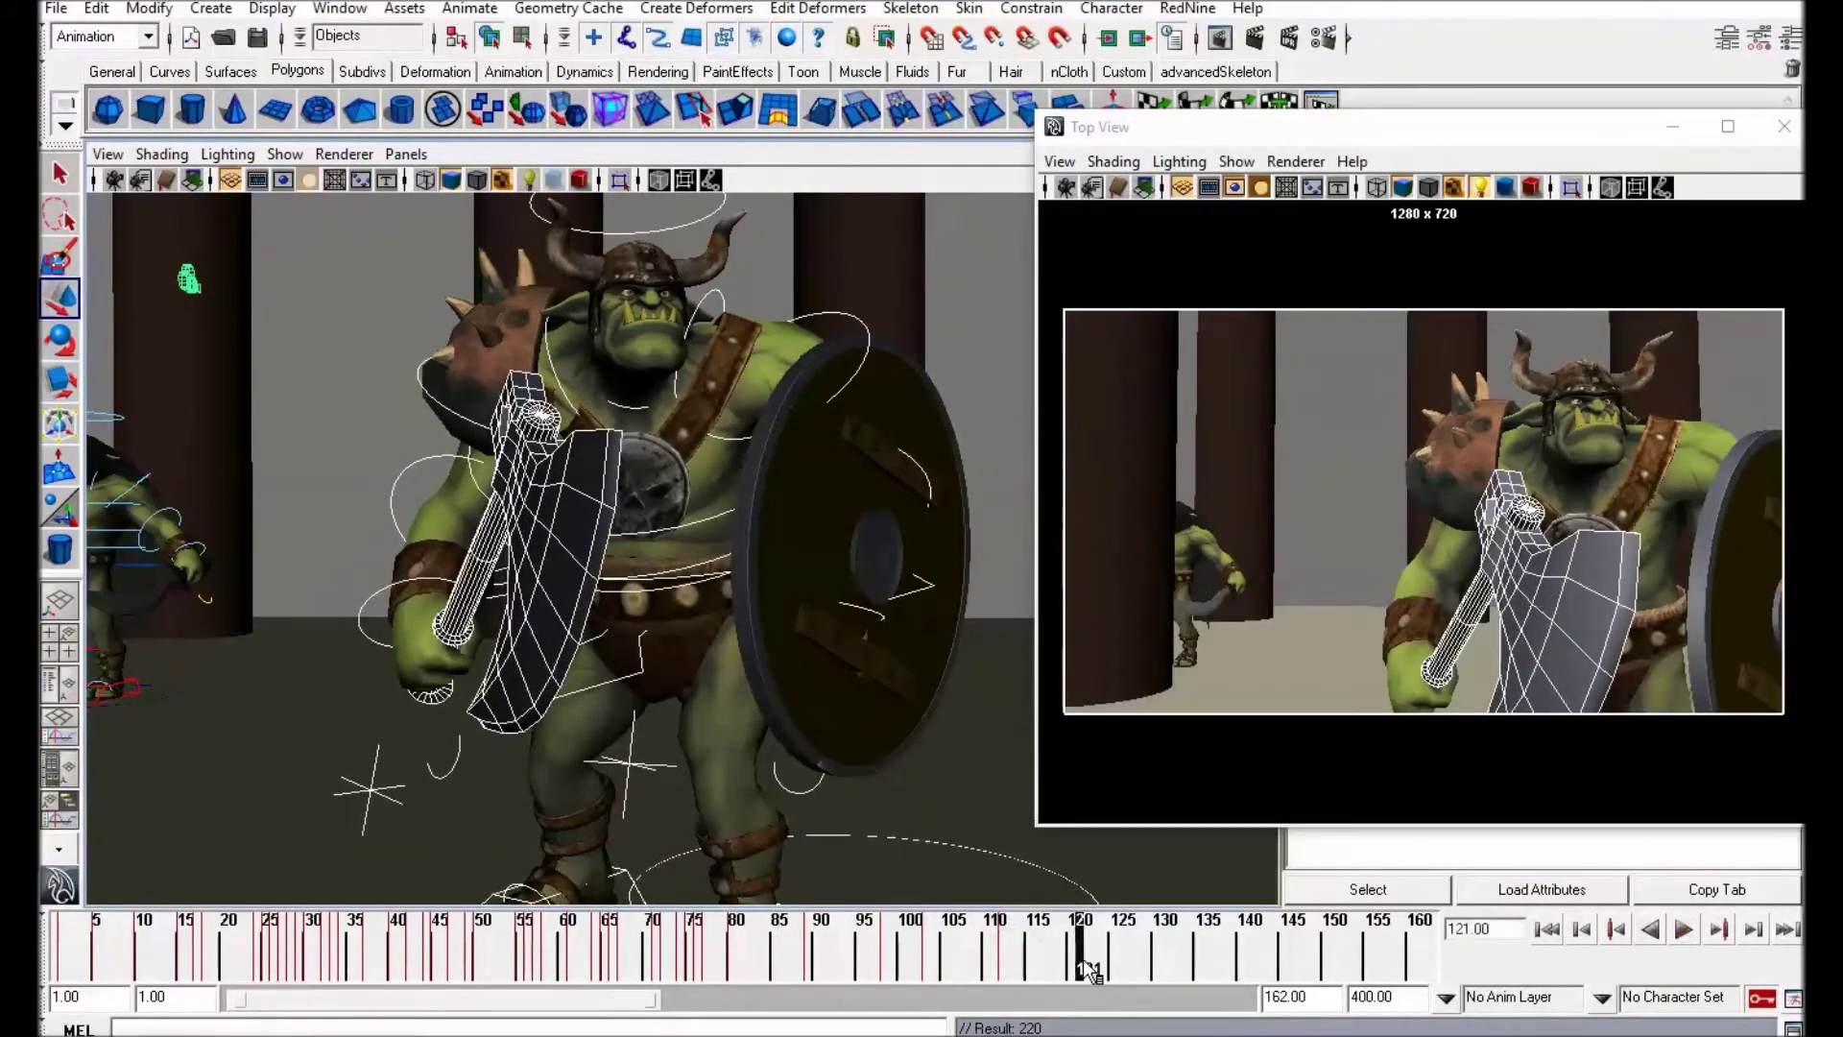
drag(885, 977, 1010, 968)
Step: Select the hip control and examine the turn's playback up to frame 112
alt+right_drag(622, 586, 788, 704)
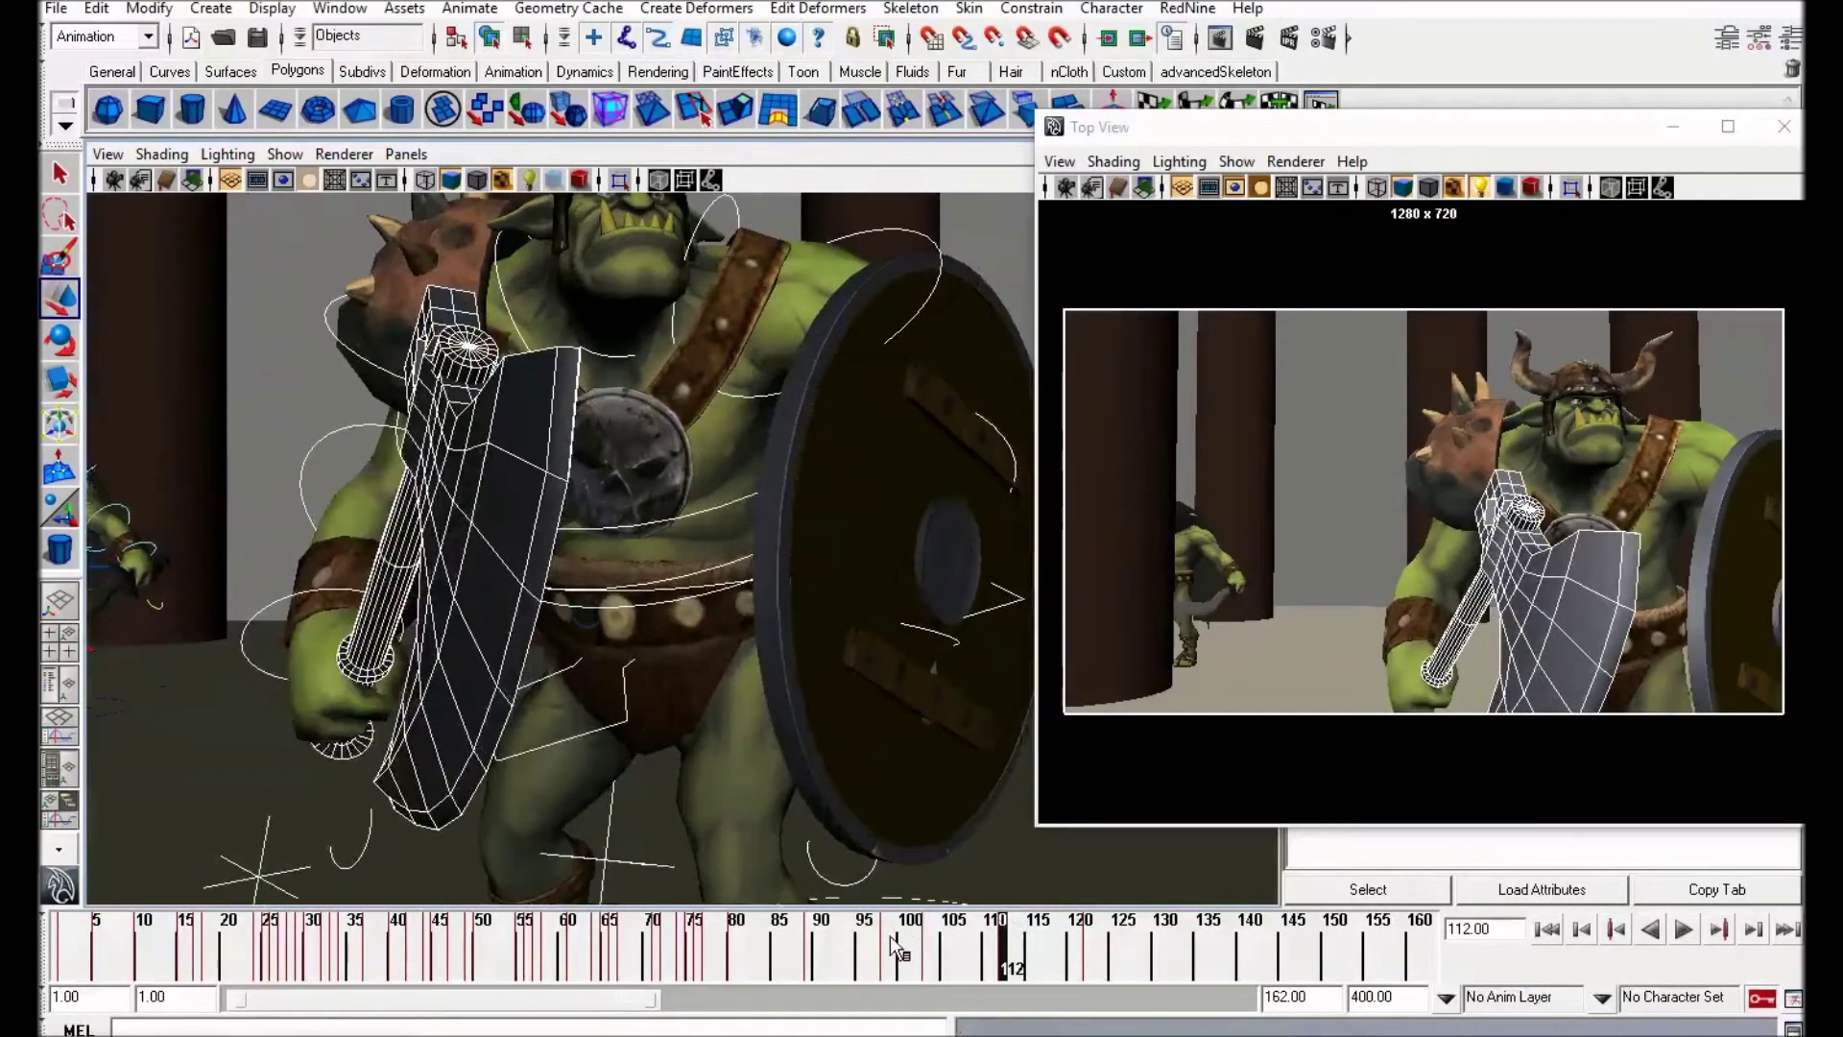
click(897, 929)
key(alt+v)
click(1003, 945)
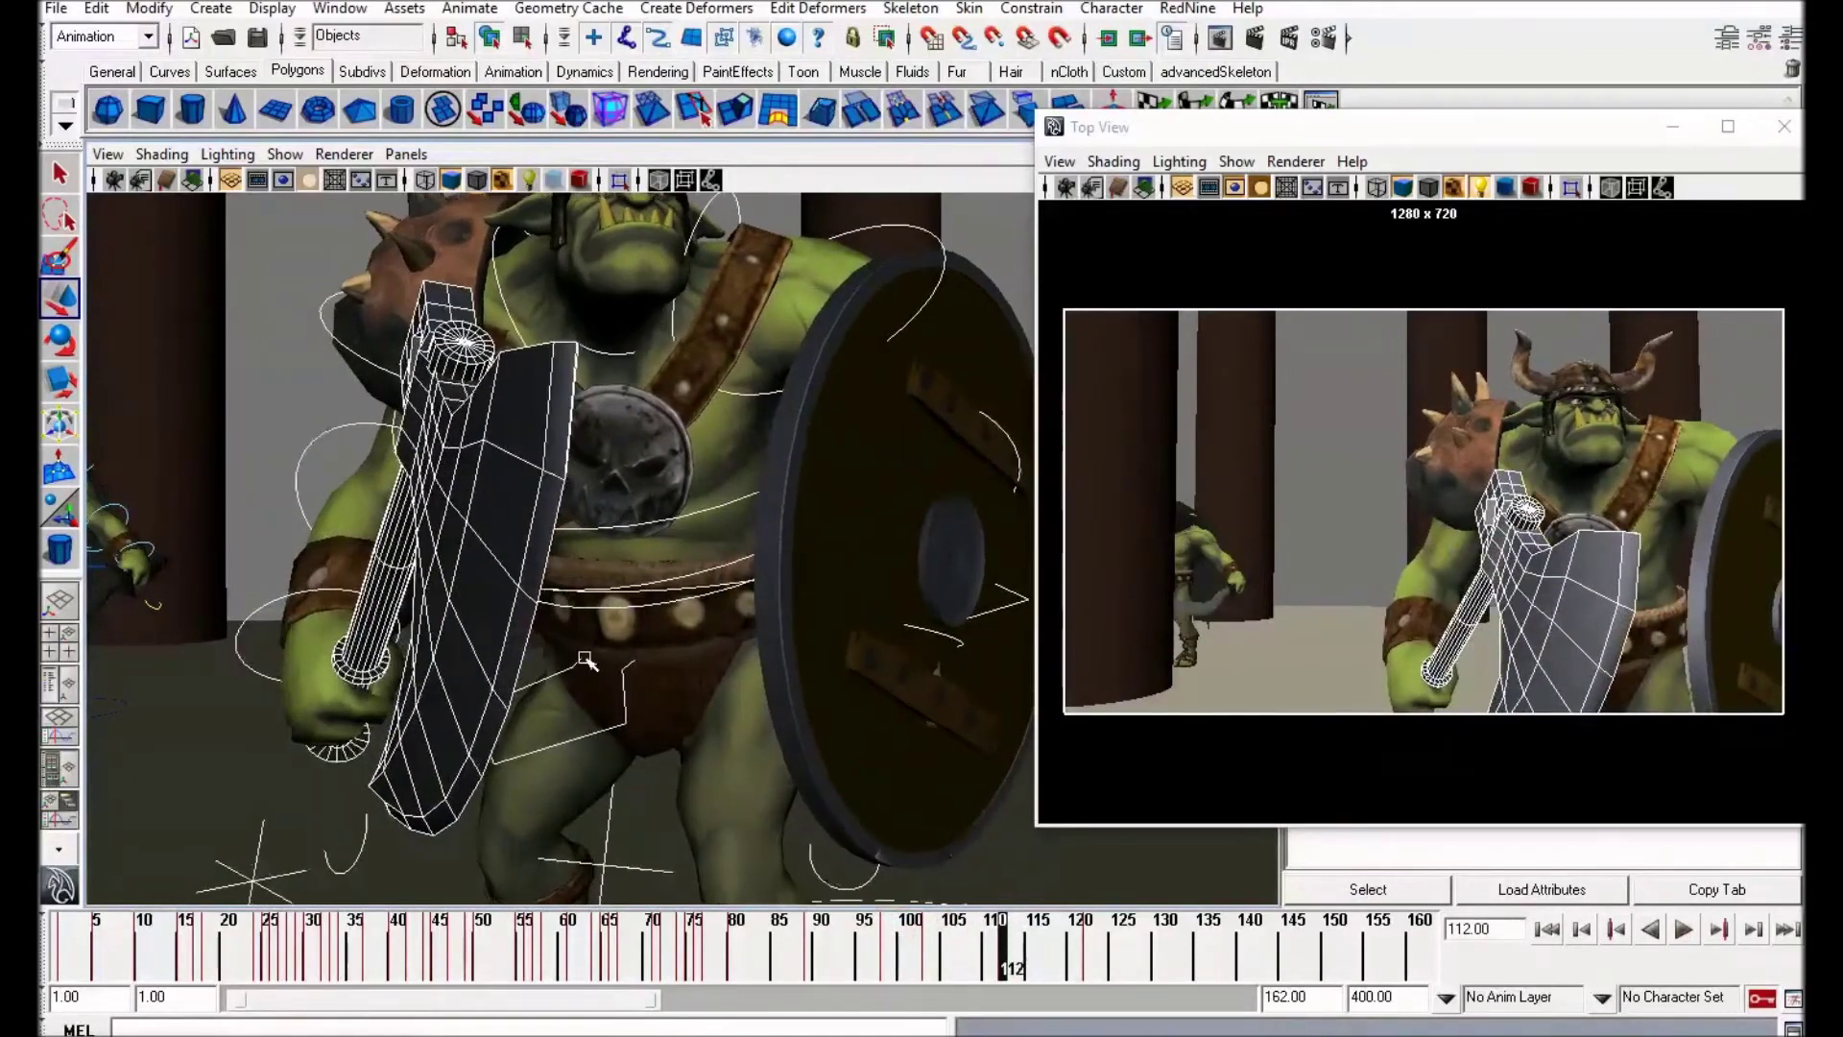
alt+right_drag(588, 663, 605, 726)
click(603, 726)
alt+middle_drag(698, 733, 700, 708)
key(e)
scroll(774, 659, down, 3)
mouse_move(891, 939)
mouse_down()
mouse_move(875, 942)
mouse_move(912, 943)
mouse_up()
click(838, 945)
key(alt+v)
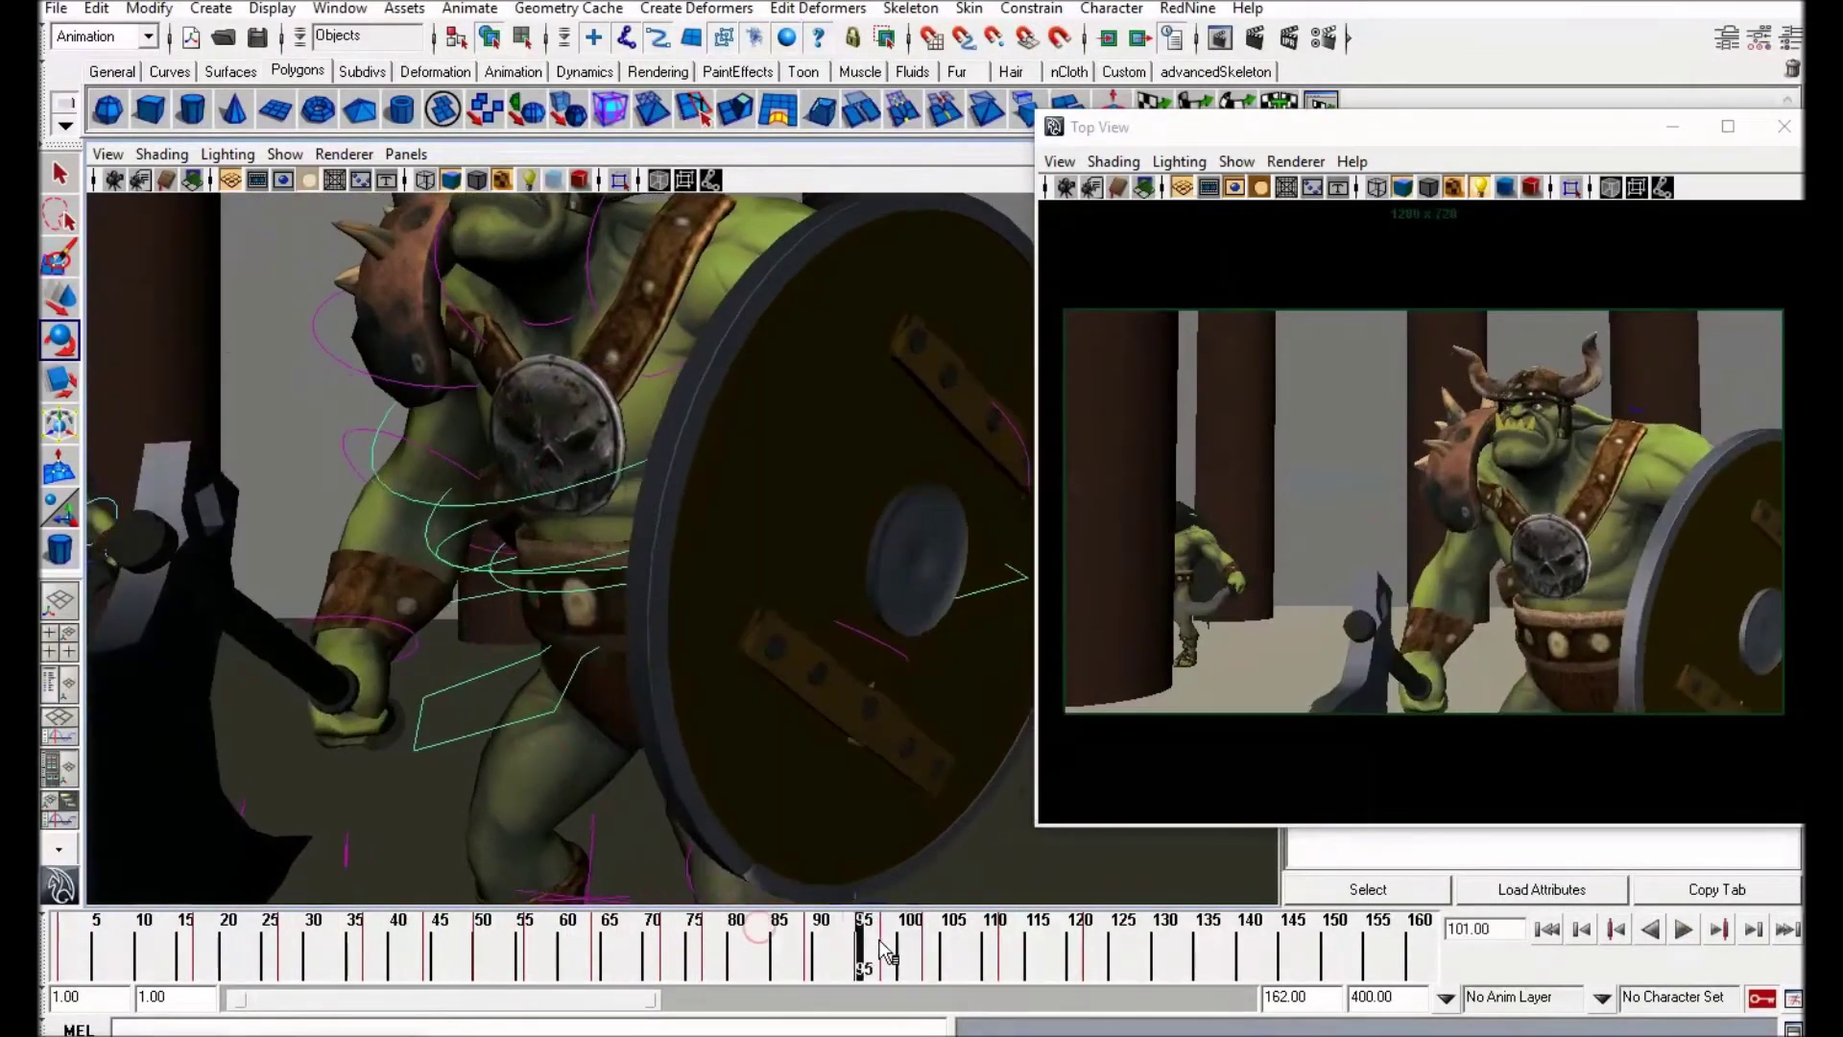
click(820, 956)
key(alt+v)
drag(869, 954, 1005, 956)
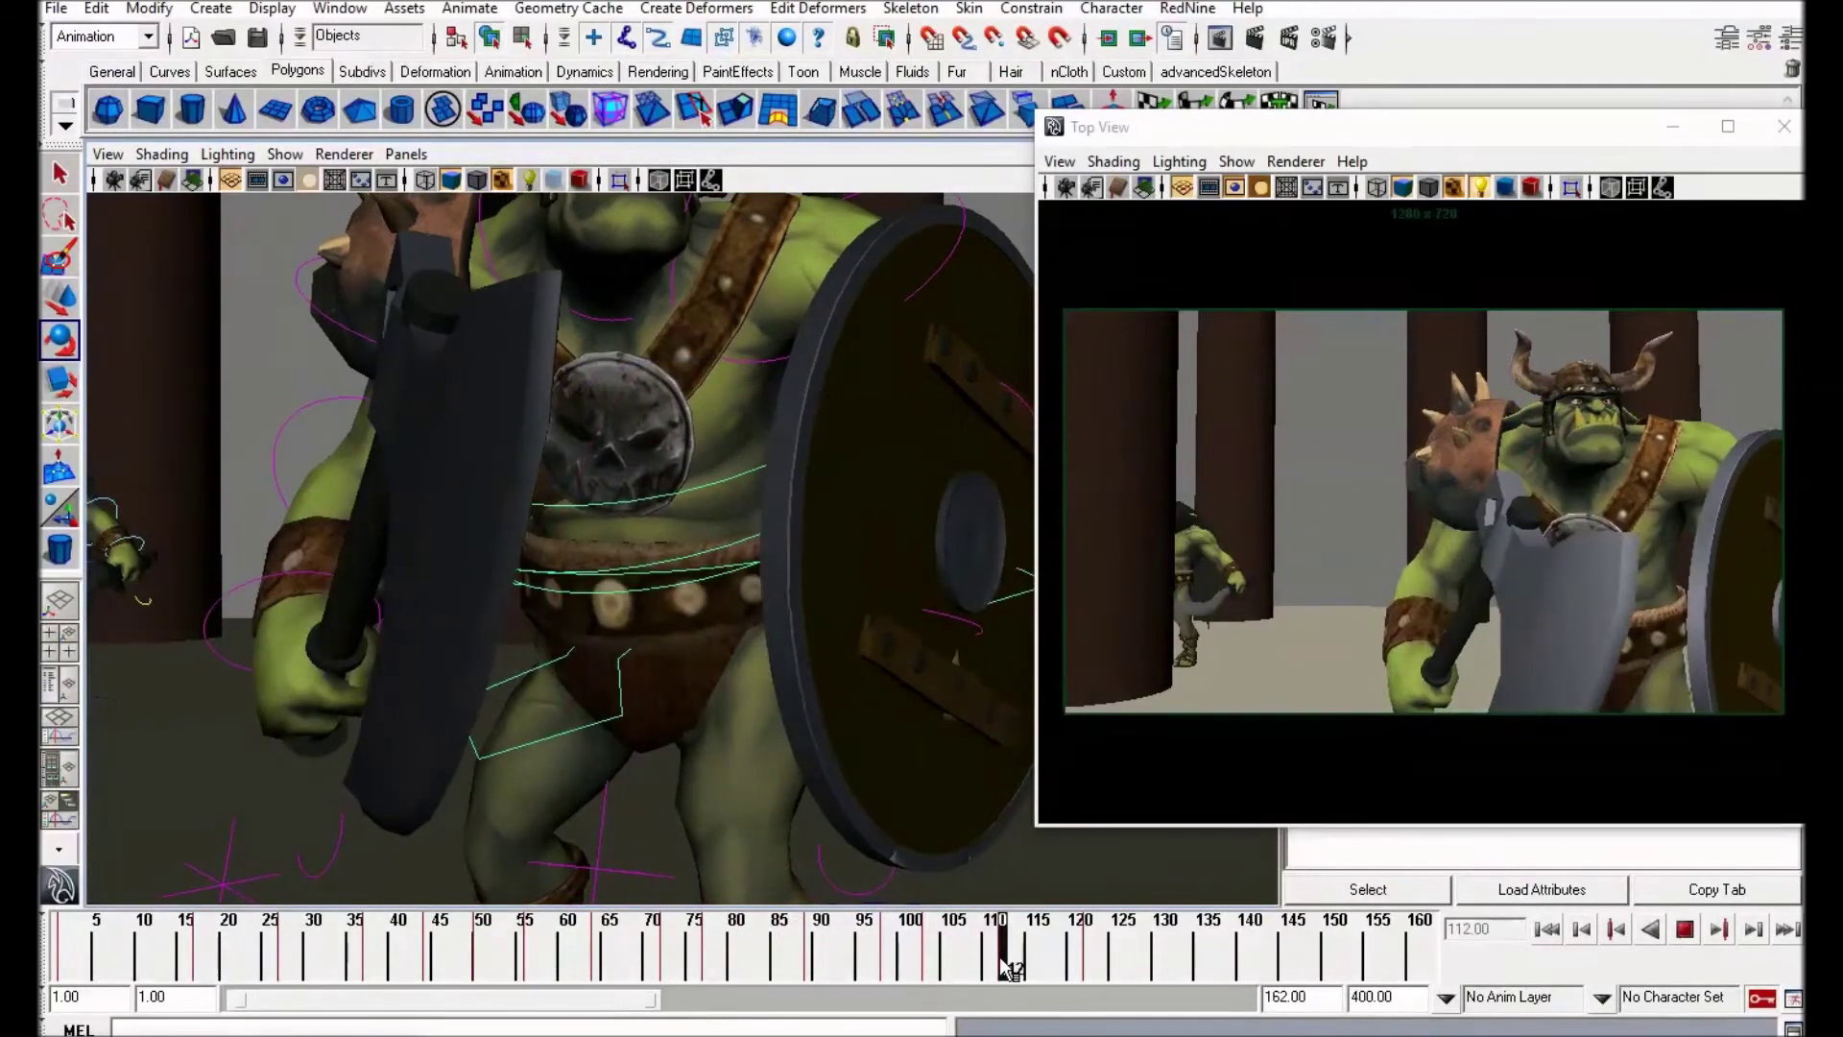
Step: Rotate the hip control slightly at frame 112
scroll(646, 556, up, 2)
drag(671, 576, 678, 576)
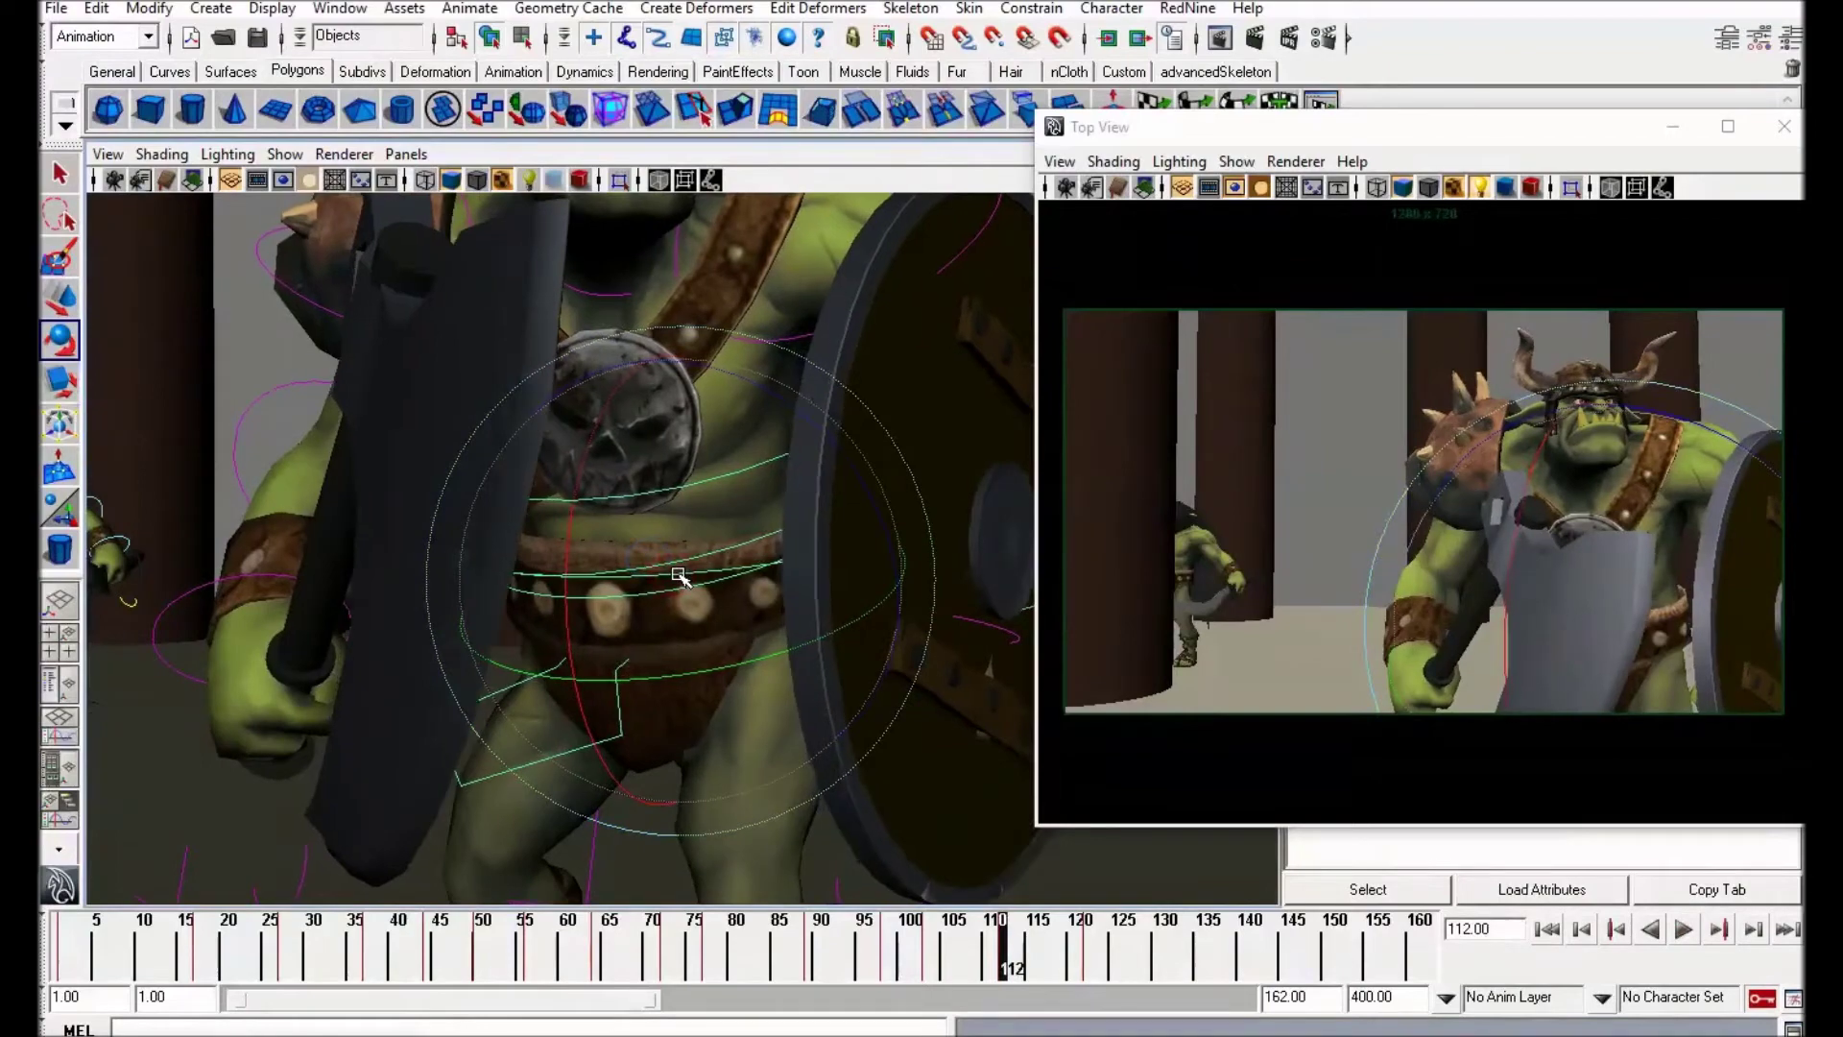
mouse_move(1020, 962)
mouse_down()
mouse_move(1114, 960)
mouse_move(836, 960)
mouse_move(1079, 954)
mouse_move(1003, 956)
mouse_up()
key(w)
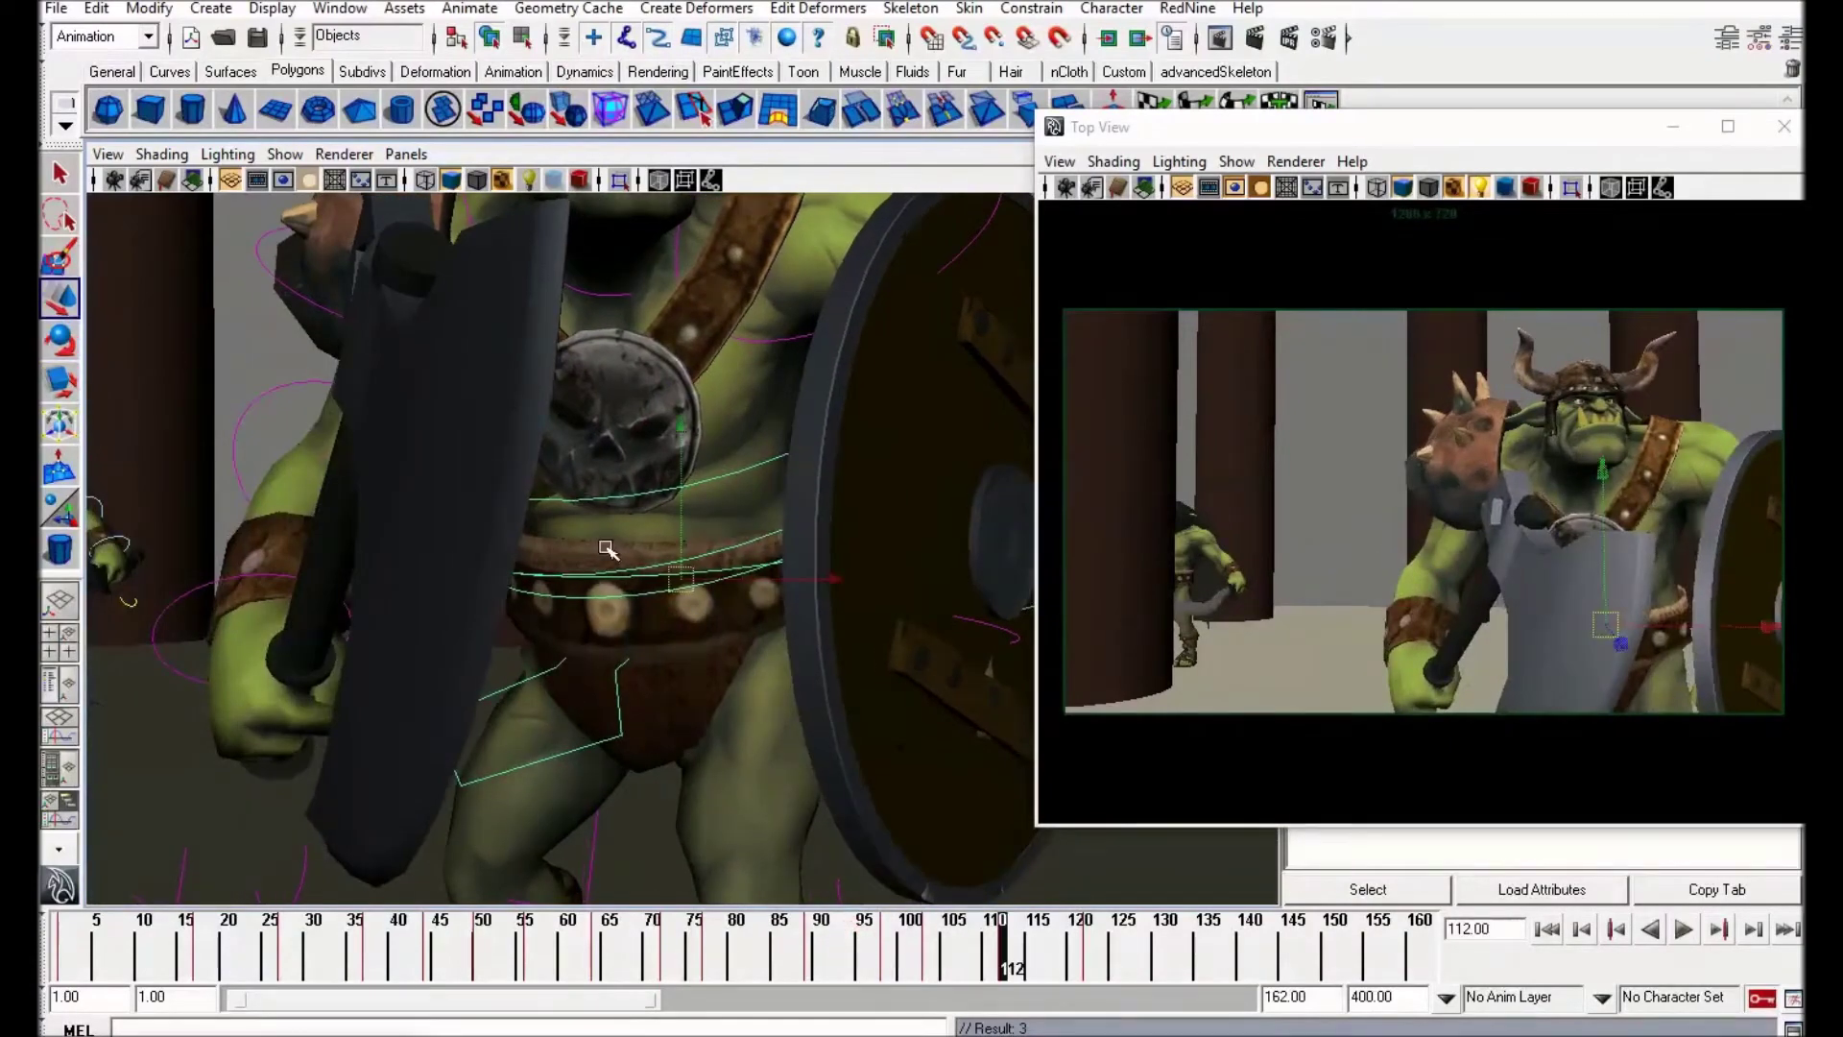
Step: Select the chest control and rotate it slightly at frame 112
drag(898, 936, 991, 943)
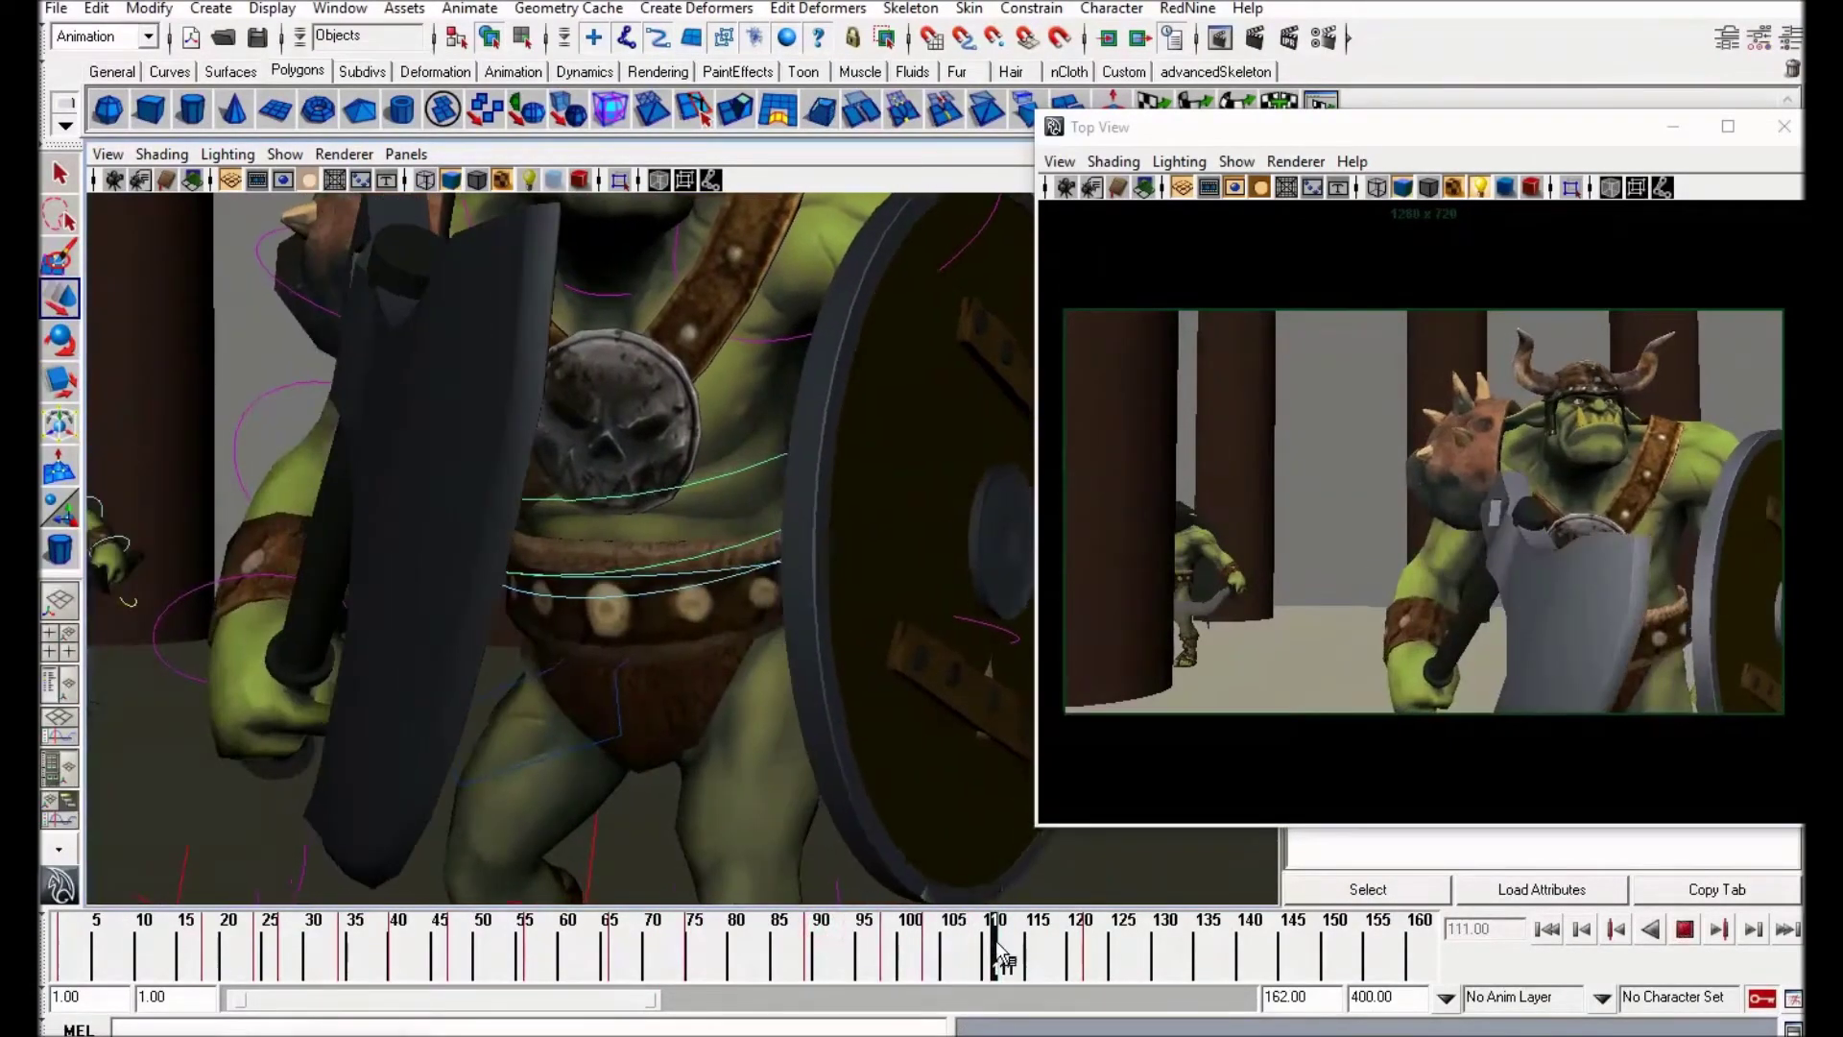
key(alt+v)
key(e)
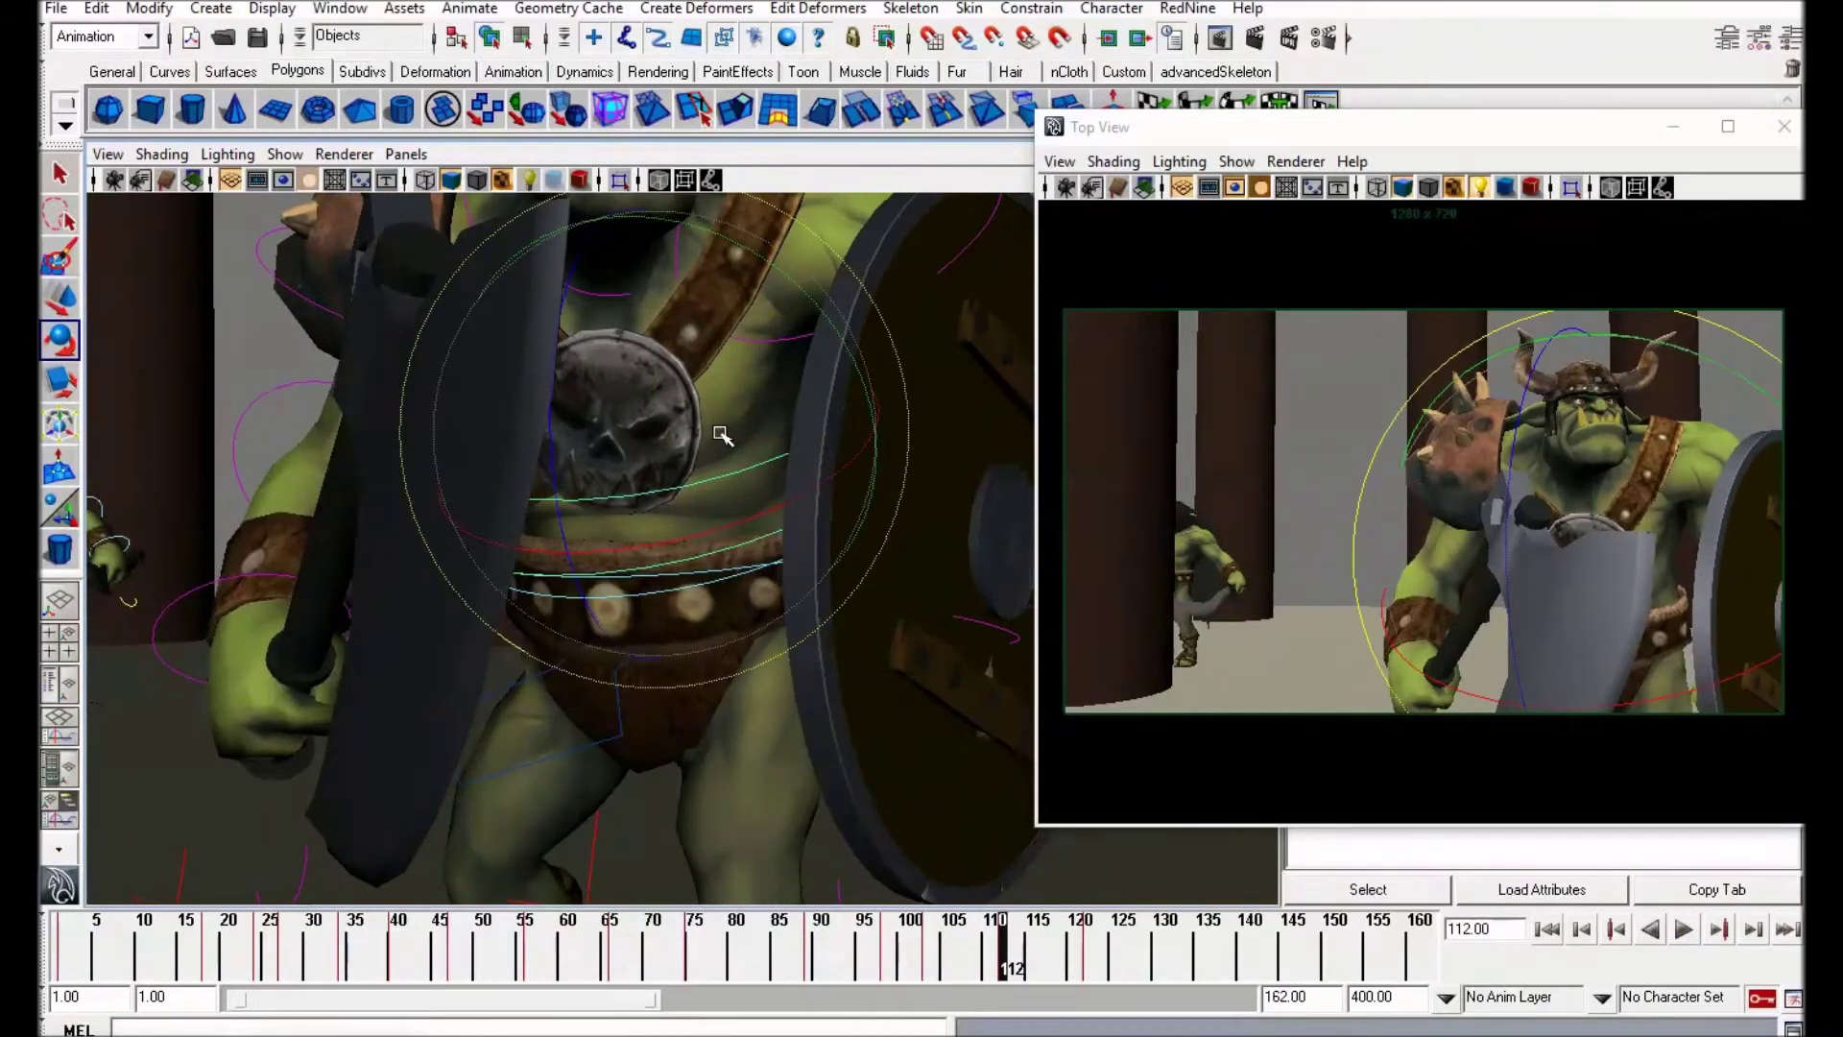
drag(720, 433, 723, 433)
alt+middle_drag(773, 420, 685, 515)
key(w)
Step: Select the head control and adjust its rotation at frame 112
alt+middle_drag(621, 358, 622, 447)
click(543, 394)
click(617, 314)
key(e)
key(w)
alt+drag(619, 320, 661, 303)
key(e)
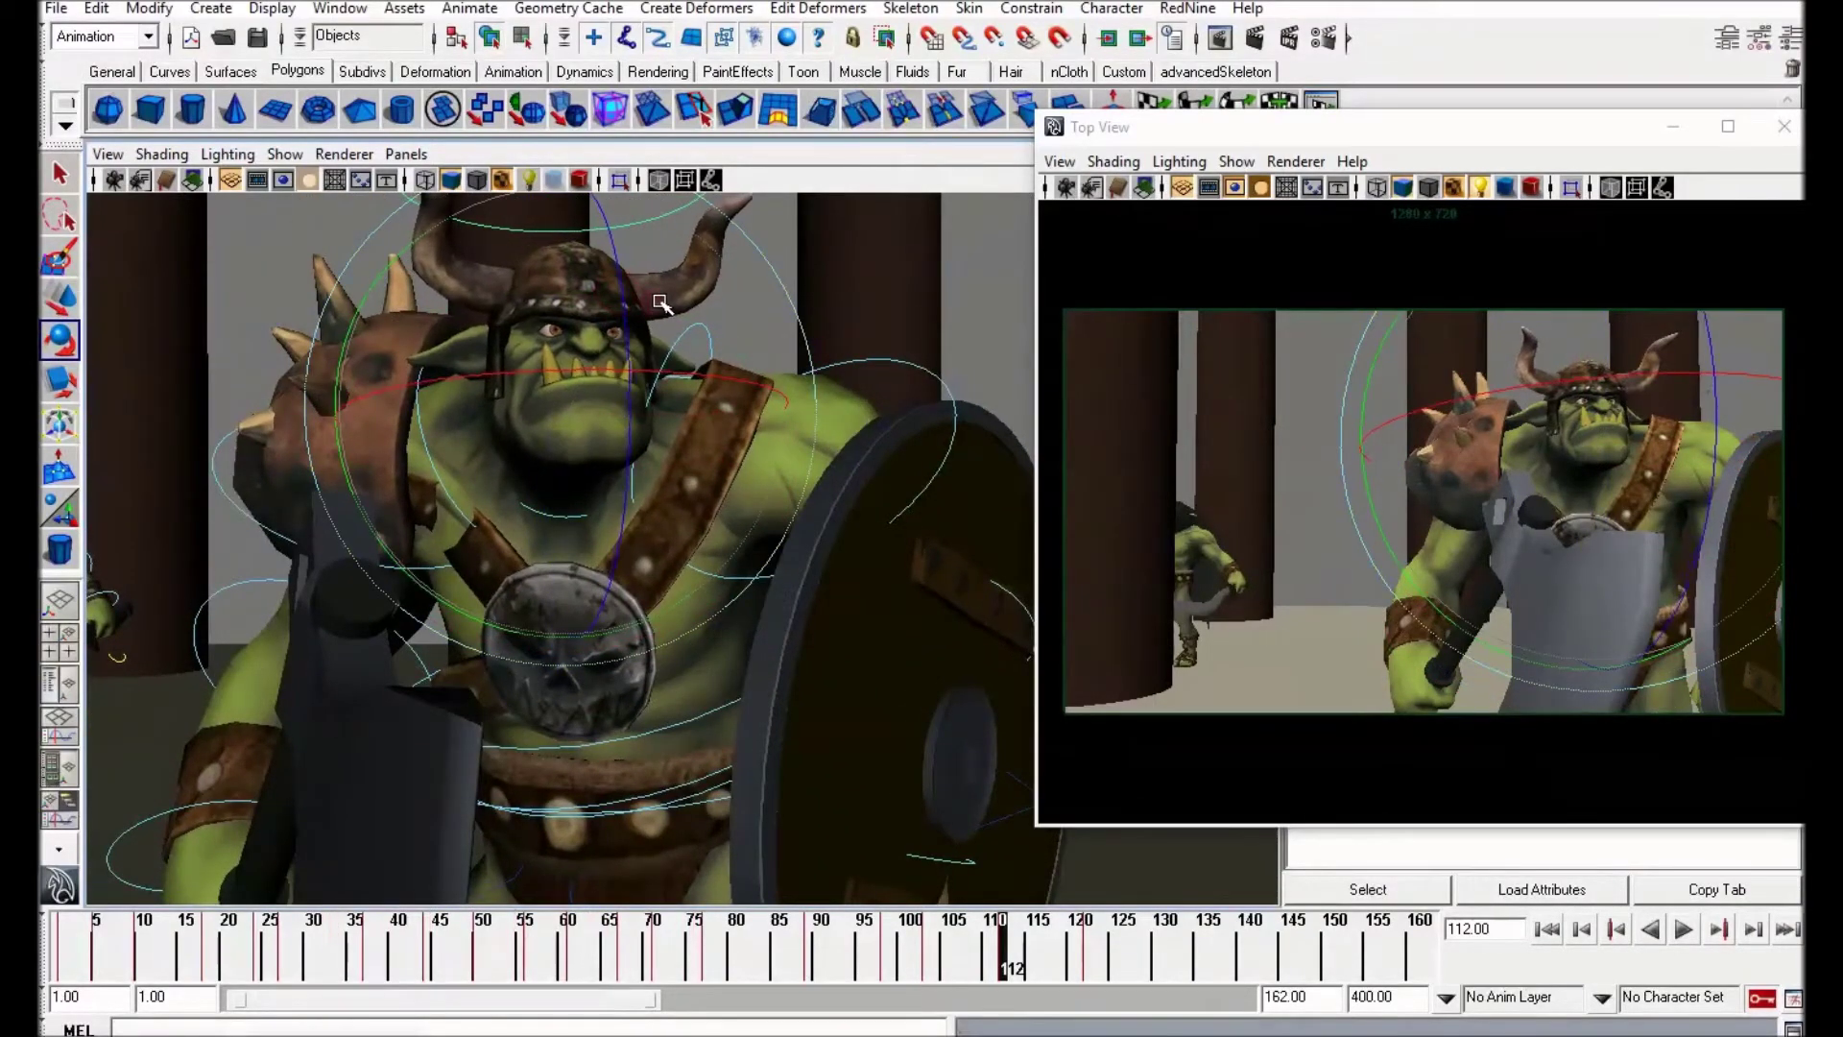
Step: Adjust the upper-body pose at around frame 98, set a key there, and check the turn in playback
drag(733, 946, 875, 964)
key(alt+v)
drag(888, 964, 809, 960)
drag(599, 957, 814, 965)
key(alt+v)
click(434, 734)
alt+middle_drag(434, 733, 655, 616)
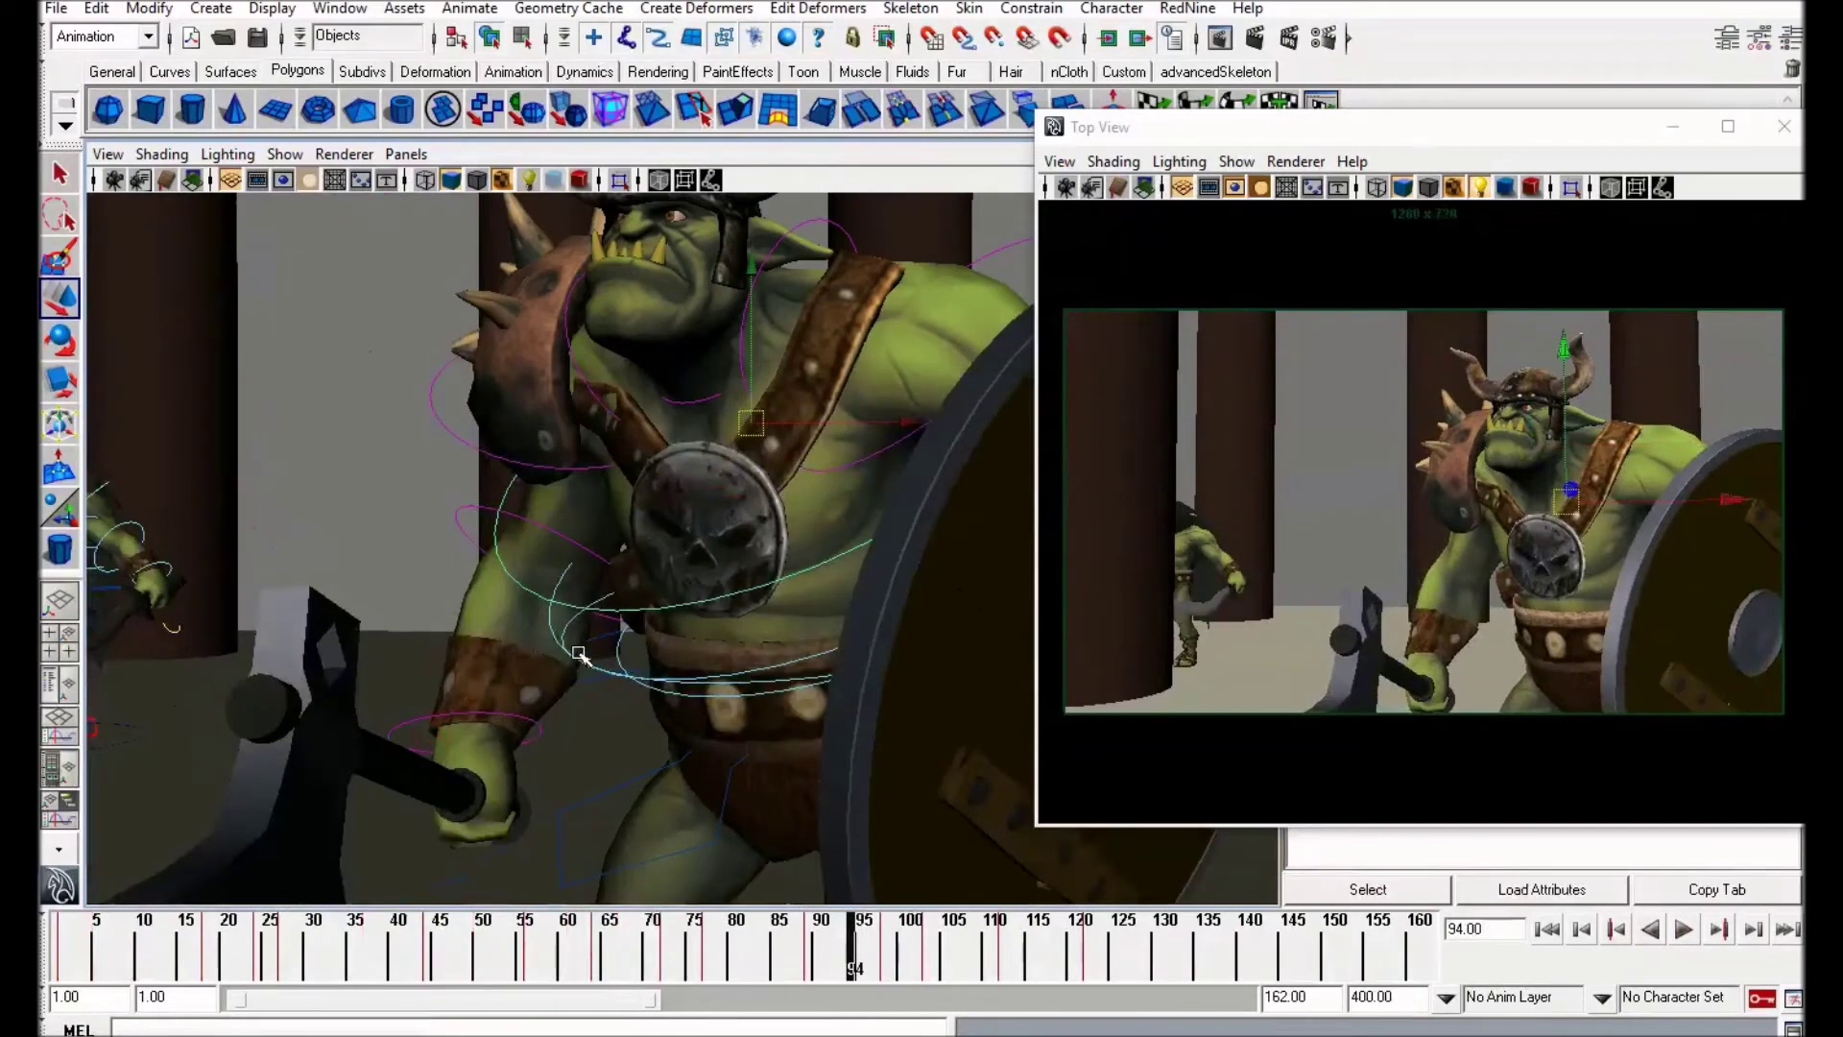
drag(848, 968, 890, 966)
drag(789, 577, 780, 597)
key(s)
drag(897, 961, 1102, 951)
key(alt+v)
Step: Shift the head control's keys between about frames 85 and 120 a few frames earlier and review the turn
drag(936, 956, 910, 956)
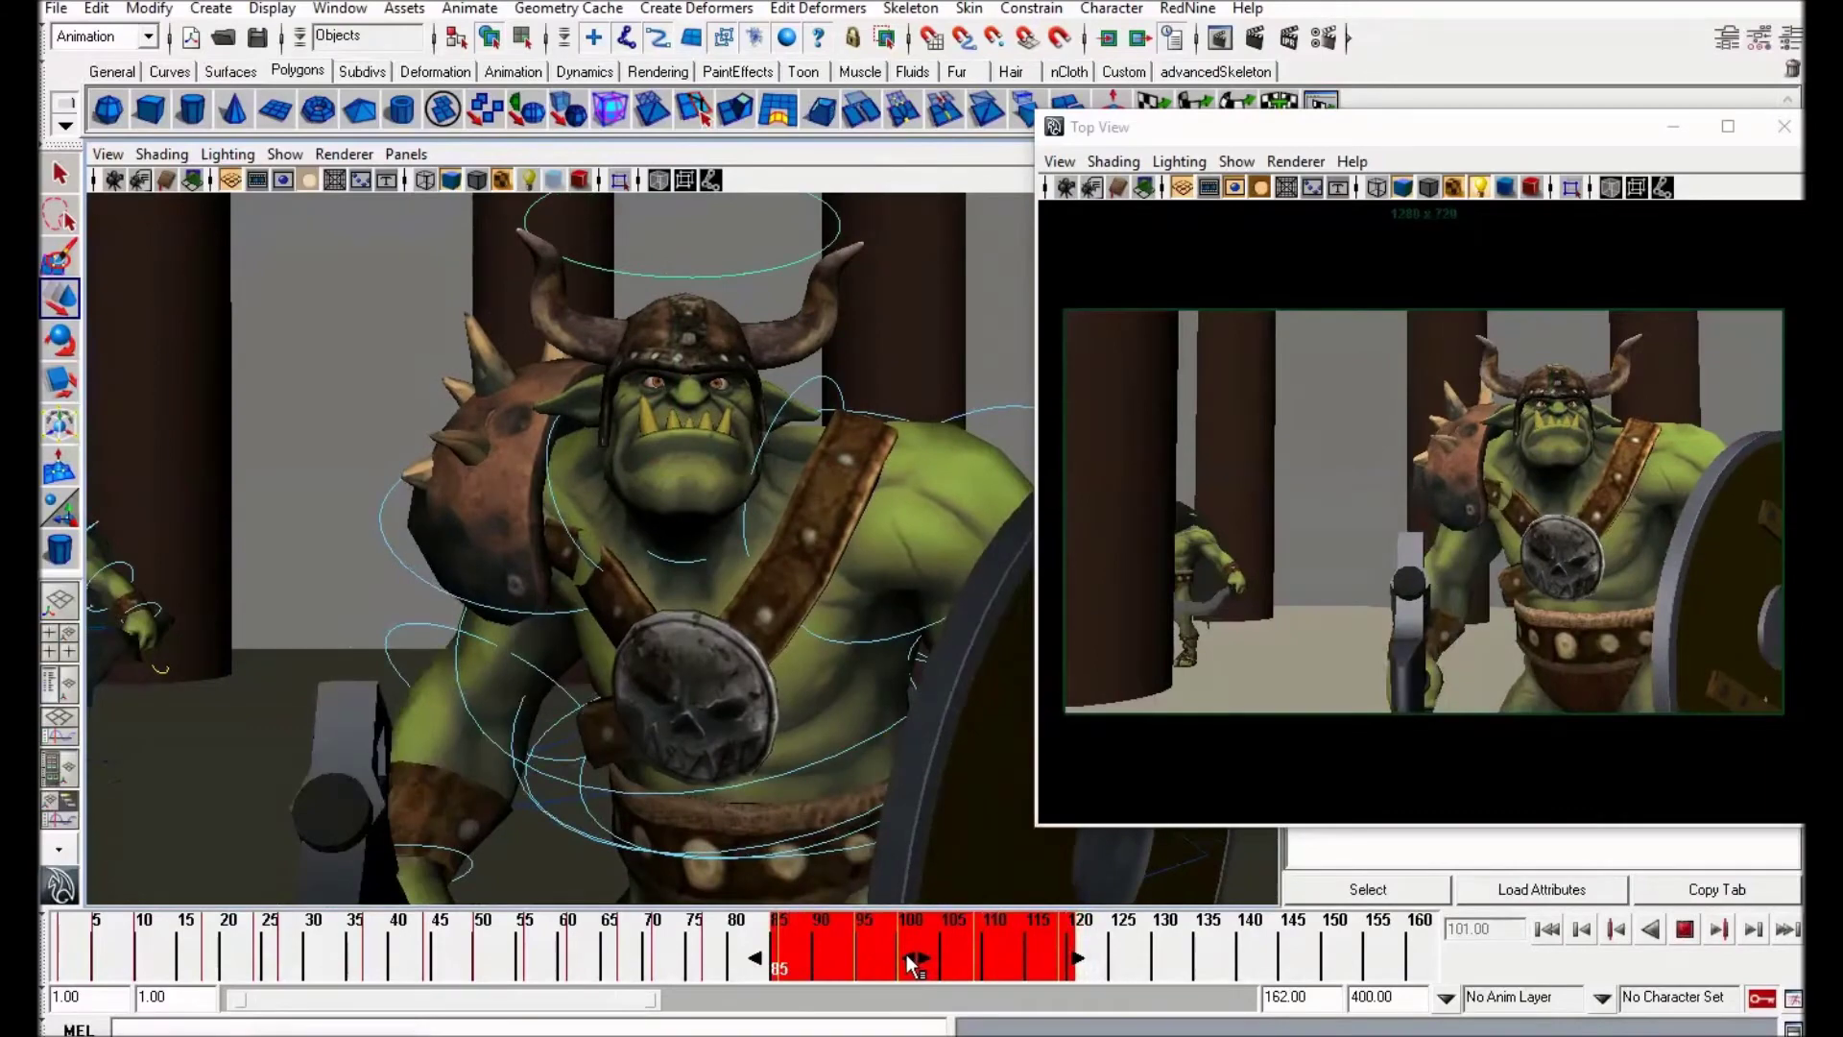
mouse_move(663, 931)
mouse_down()
mouse_move(908, 977)
mouse_move(1038, 956)
mouse_up()
drag(872, 943, 910, 944)
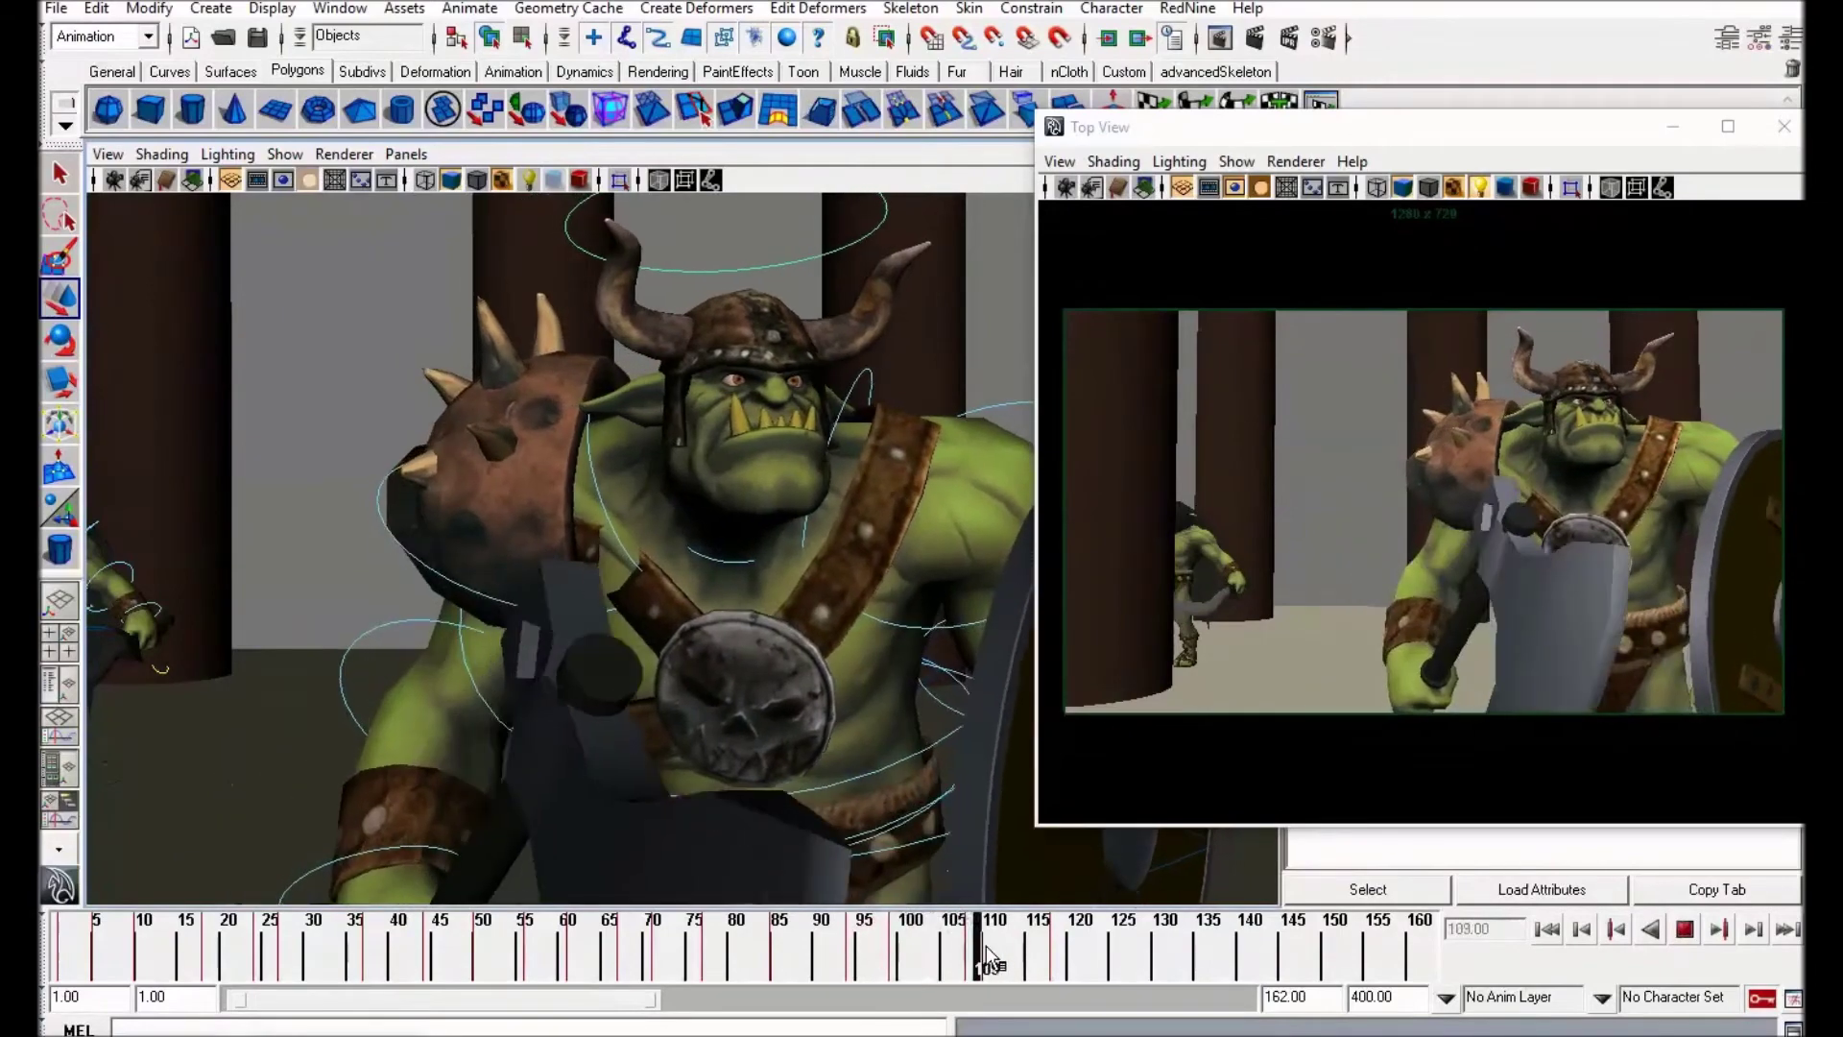
drag(969, 949, 892, 946)
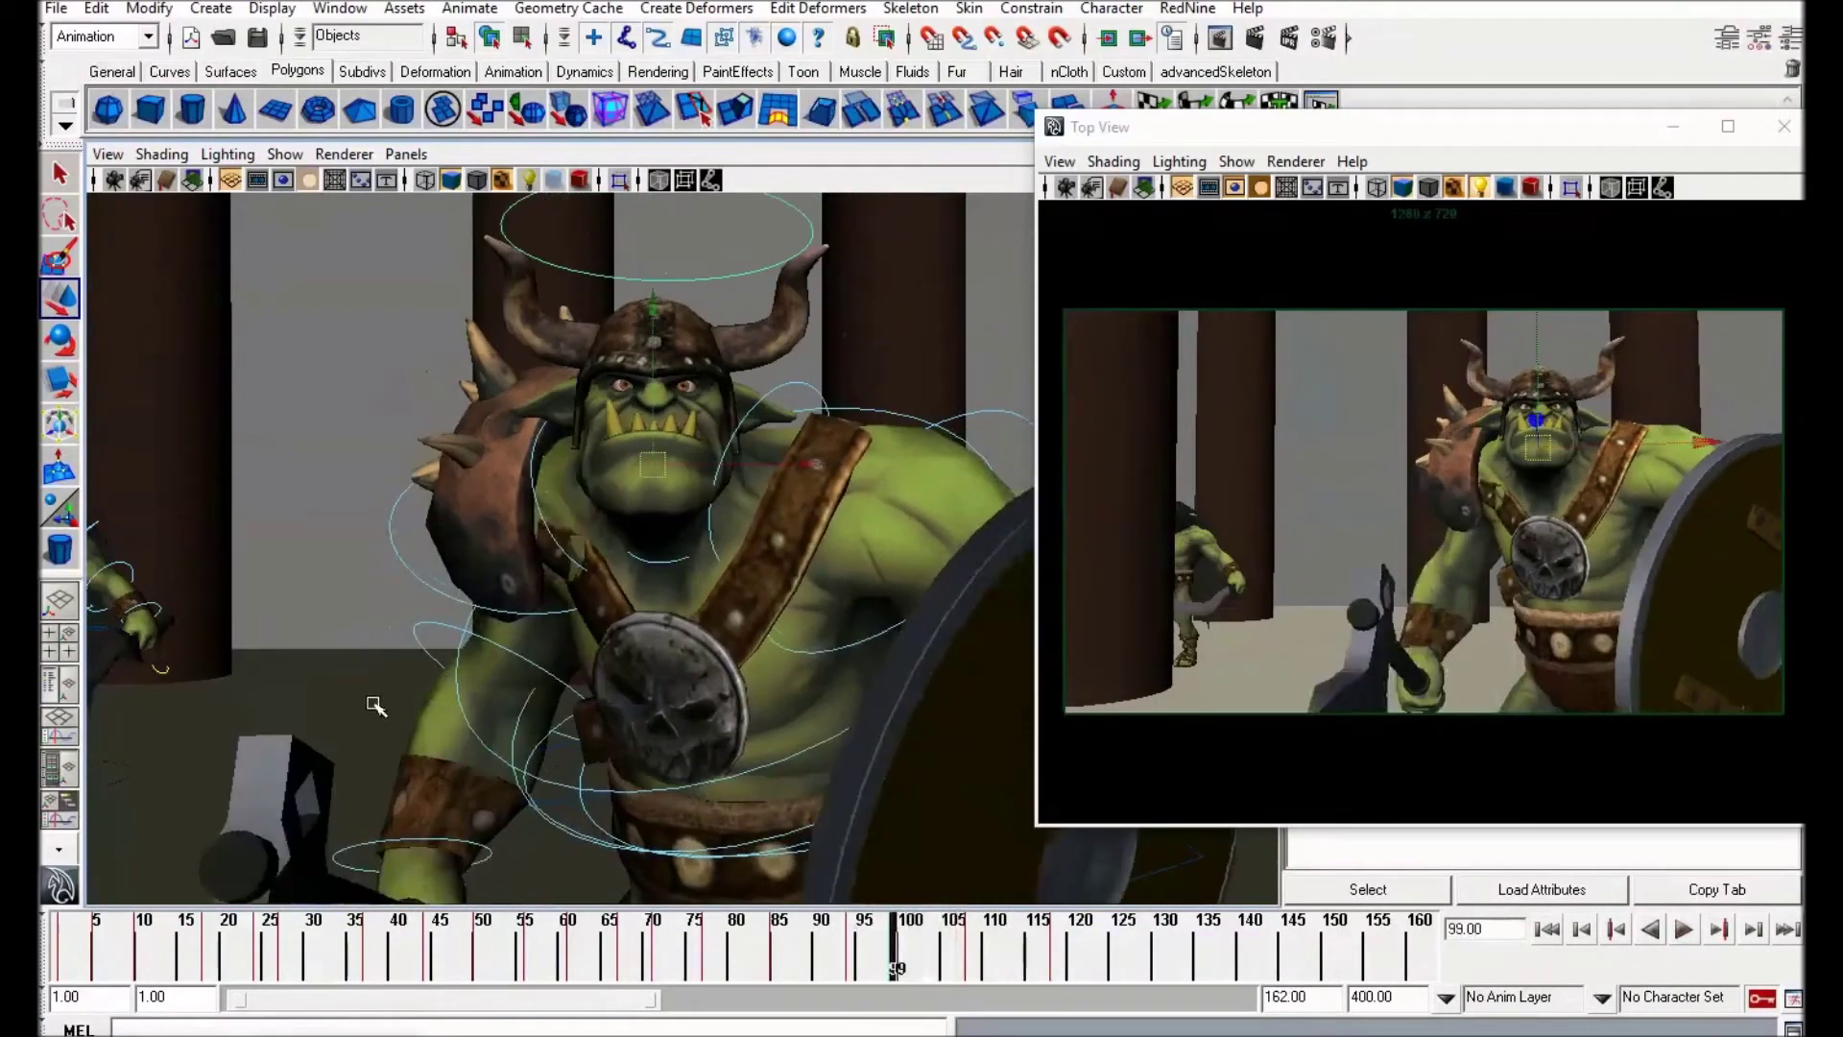
key(alt+v)
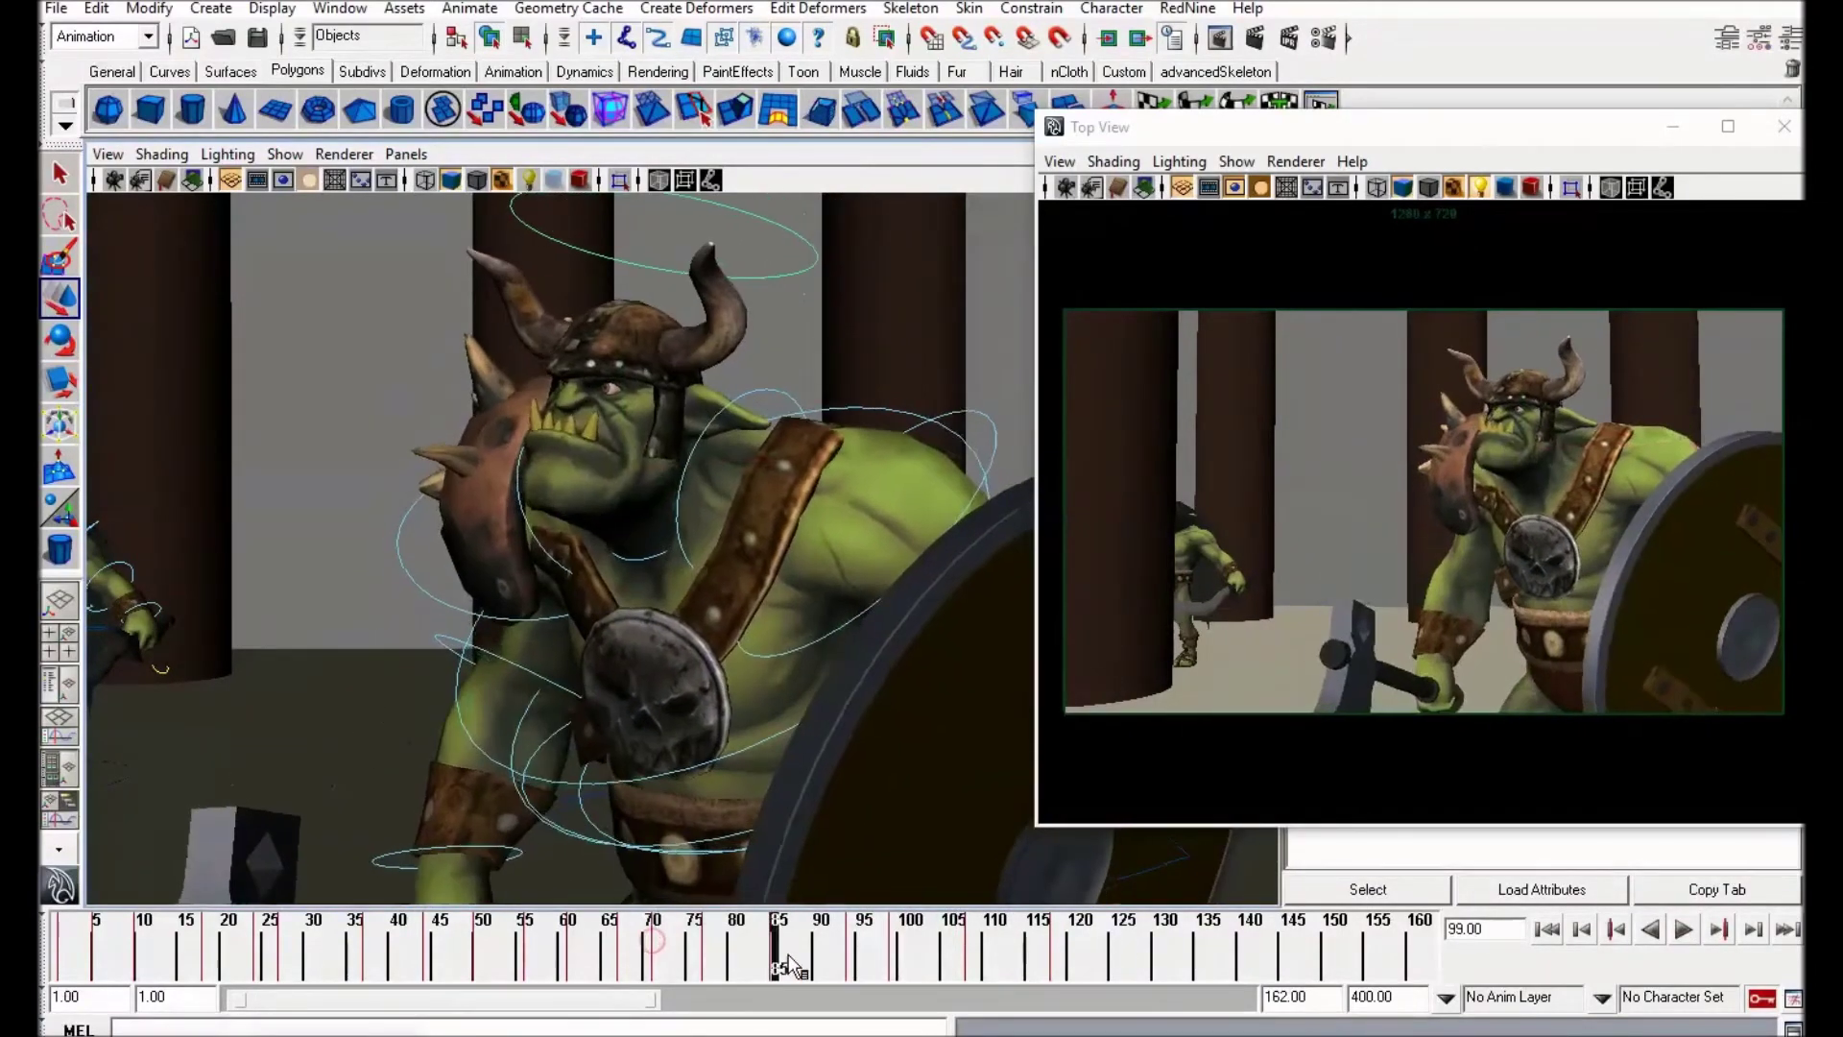
Step: Stop playback and select the control ring at the orc's waist at frame 100
key(alt+v)
click(728, 839)
alt+middle_drag(727, 839, 646, 659)
key(e)
key(ctrl+z)
key(w)
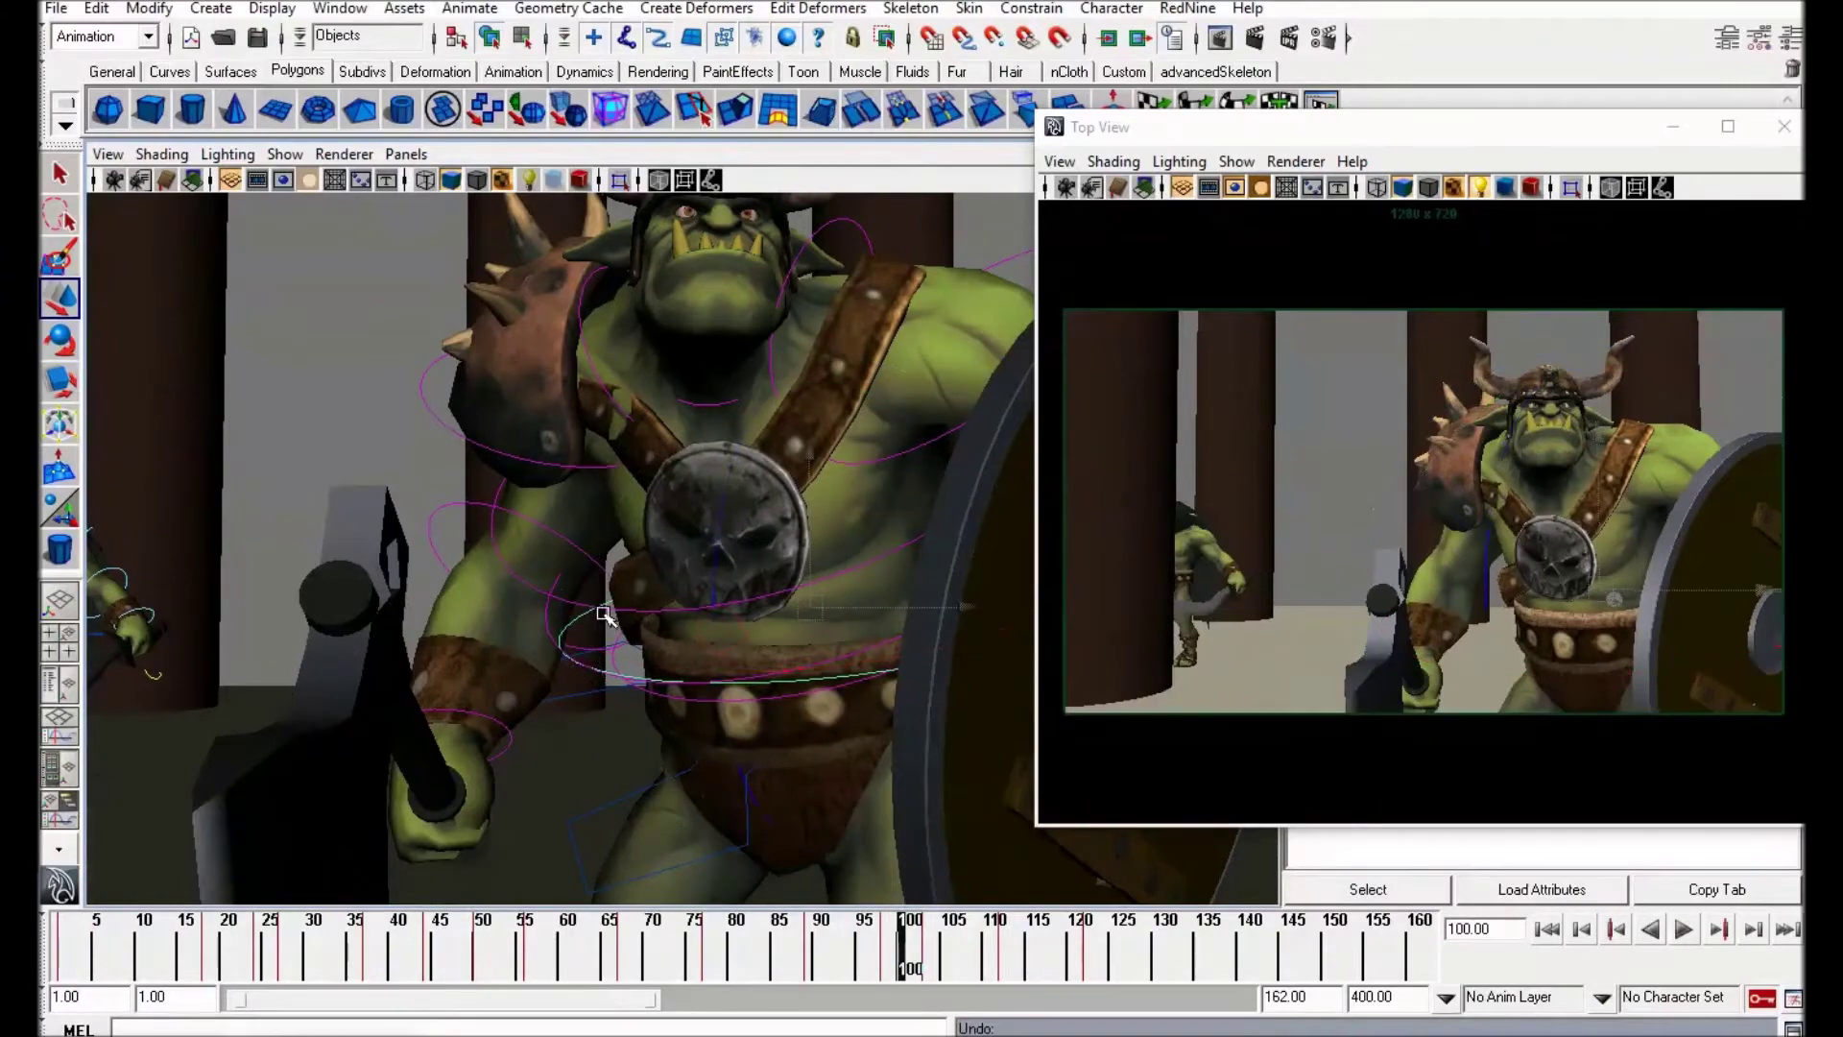
Step: Try a small rotation of the waist control at frame 100 and undo it
key(e)
drag(688, 596, 683, 609)
key(ctrl+z)
key(w)
Step: Rotate the torso control slightly at about frame 98 and at frame 112, and check the turn between them
alt+middle_drag(608, 669, 615, 530)
key(e)
alt+drag(556, 514, 857, 677)
mouse_move(778, 946)
mouse_down()
mouse_move(860, 936)
mouse_move(907, 960)
mouse_move(724, 931)
mouse_move(890, 970)
mouse_up()
drag(565, 433, 565, 437)
drag(876, 915, 1004, 937)
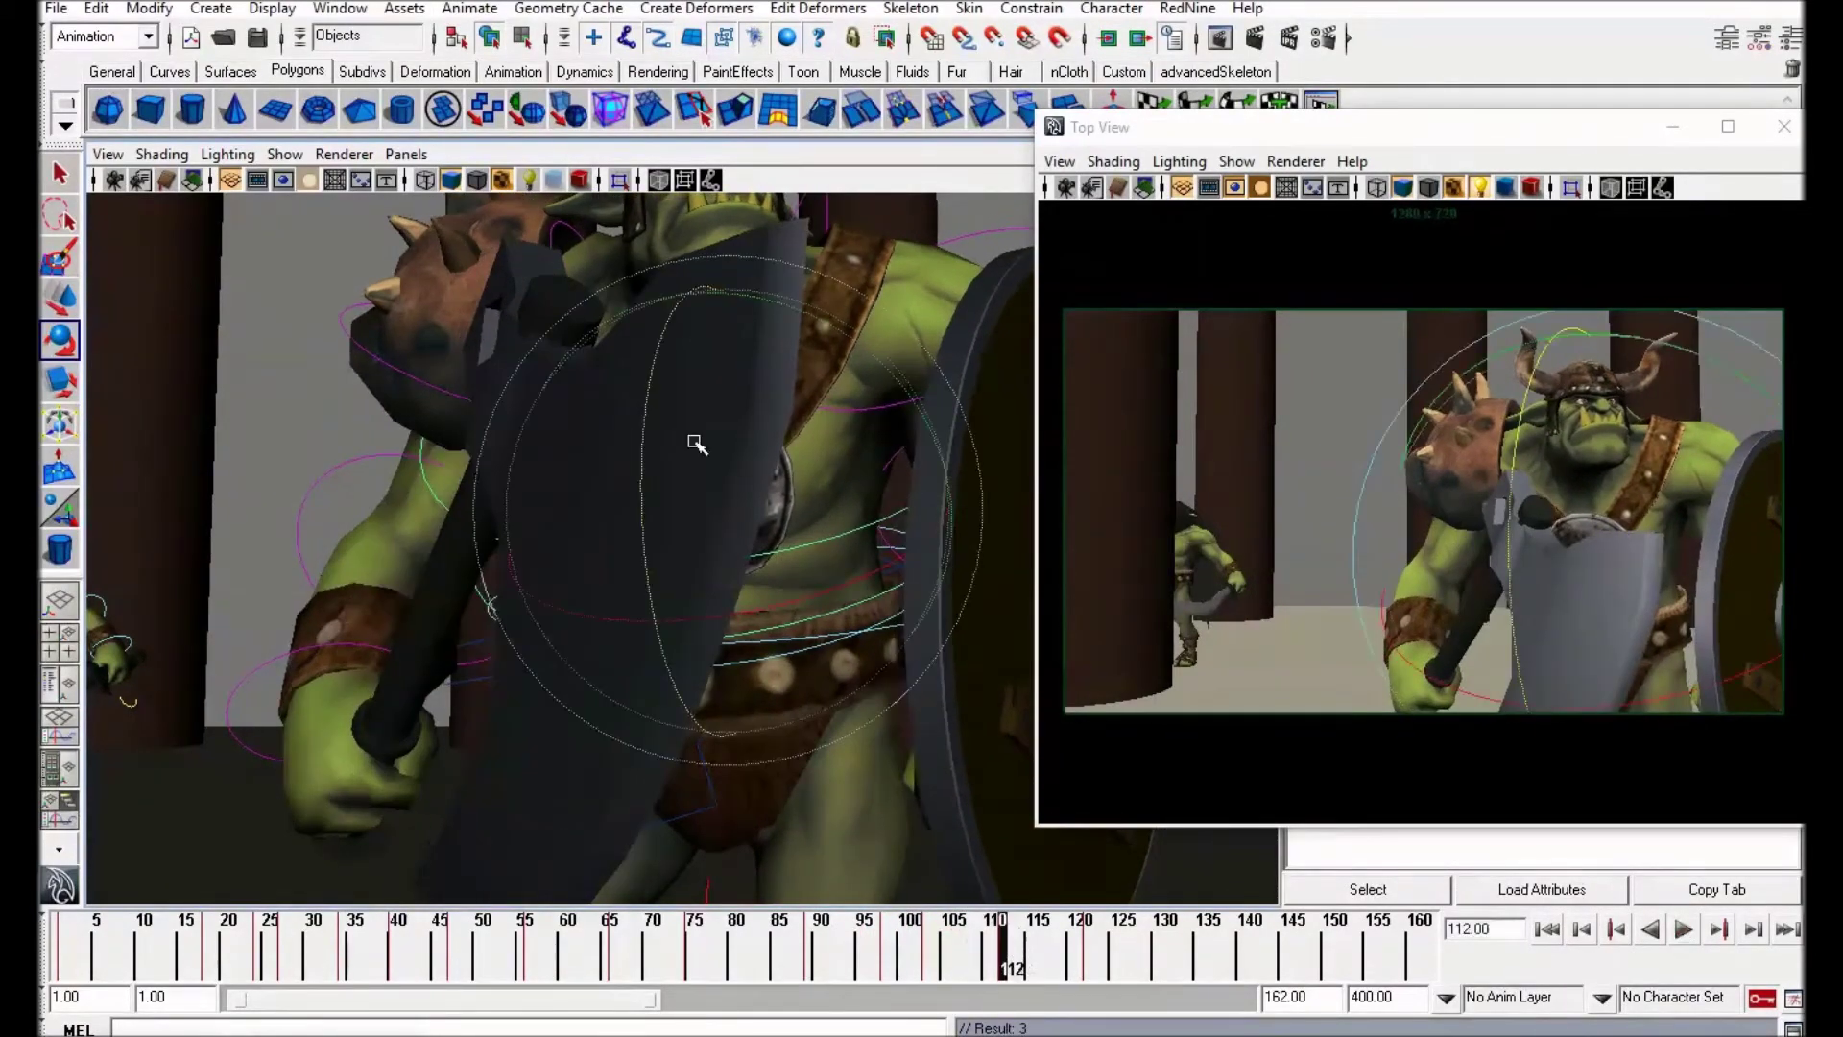
drag(643, 469, 645, 464)
drag(840, 955, 1011, 968)
Step: Select the head control for rotation and compare the head pose at frames 94 and 99
key(w)
alt+middle_drag(710, 331, 683, 461)
click(724, 225)
alt+middle_drag(724, 224, 693, 350)
drag(894, 939, 851, 942)
click(611, 560)
key(e)
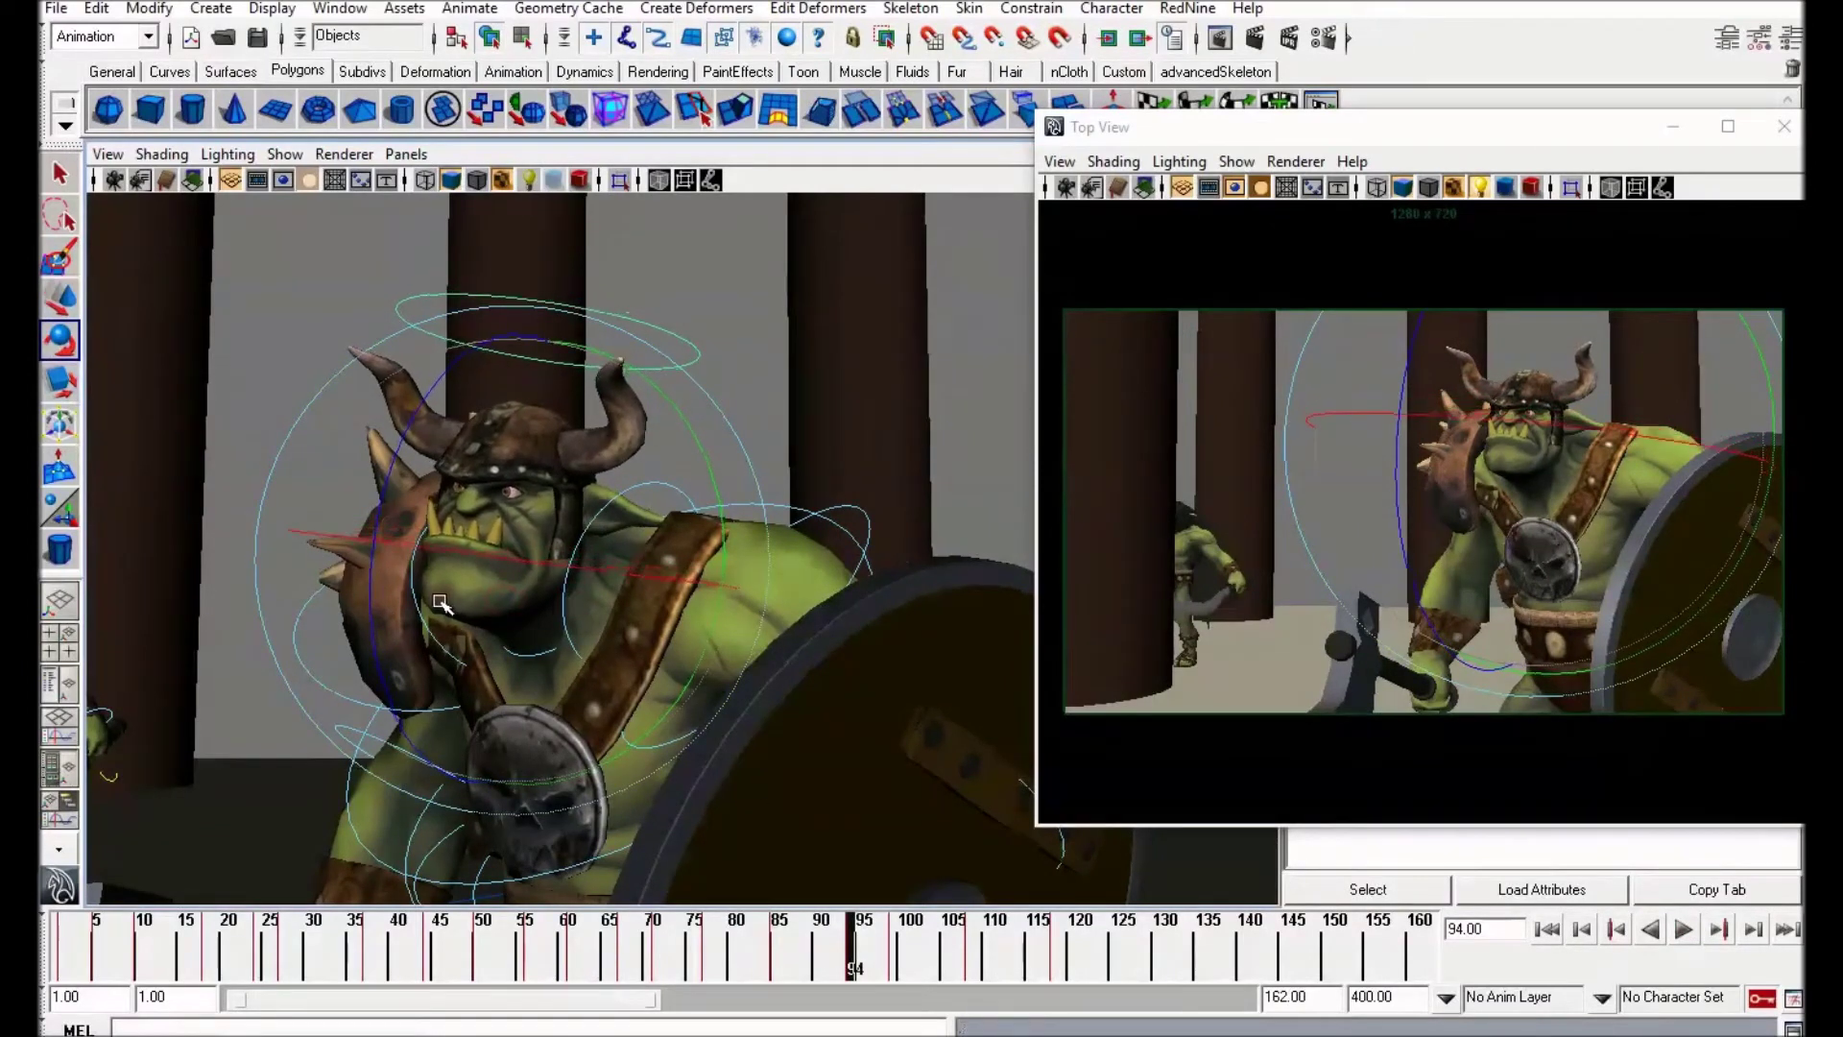
drag(859, 955, 891, 960)
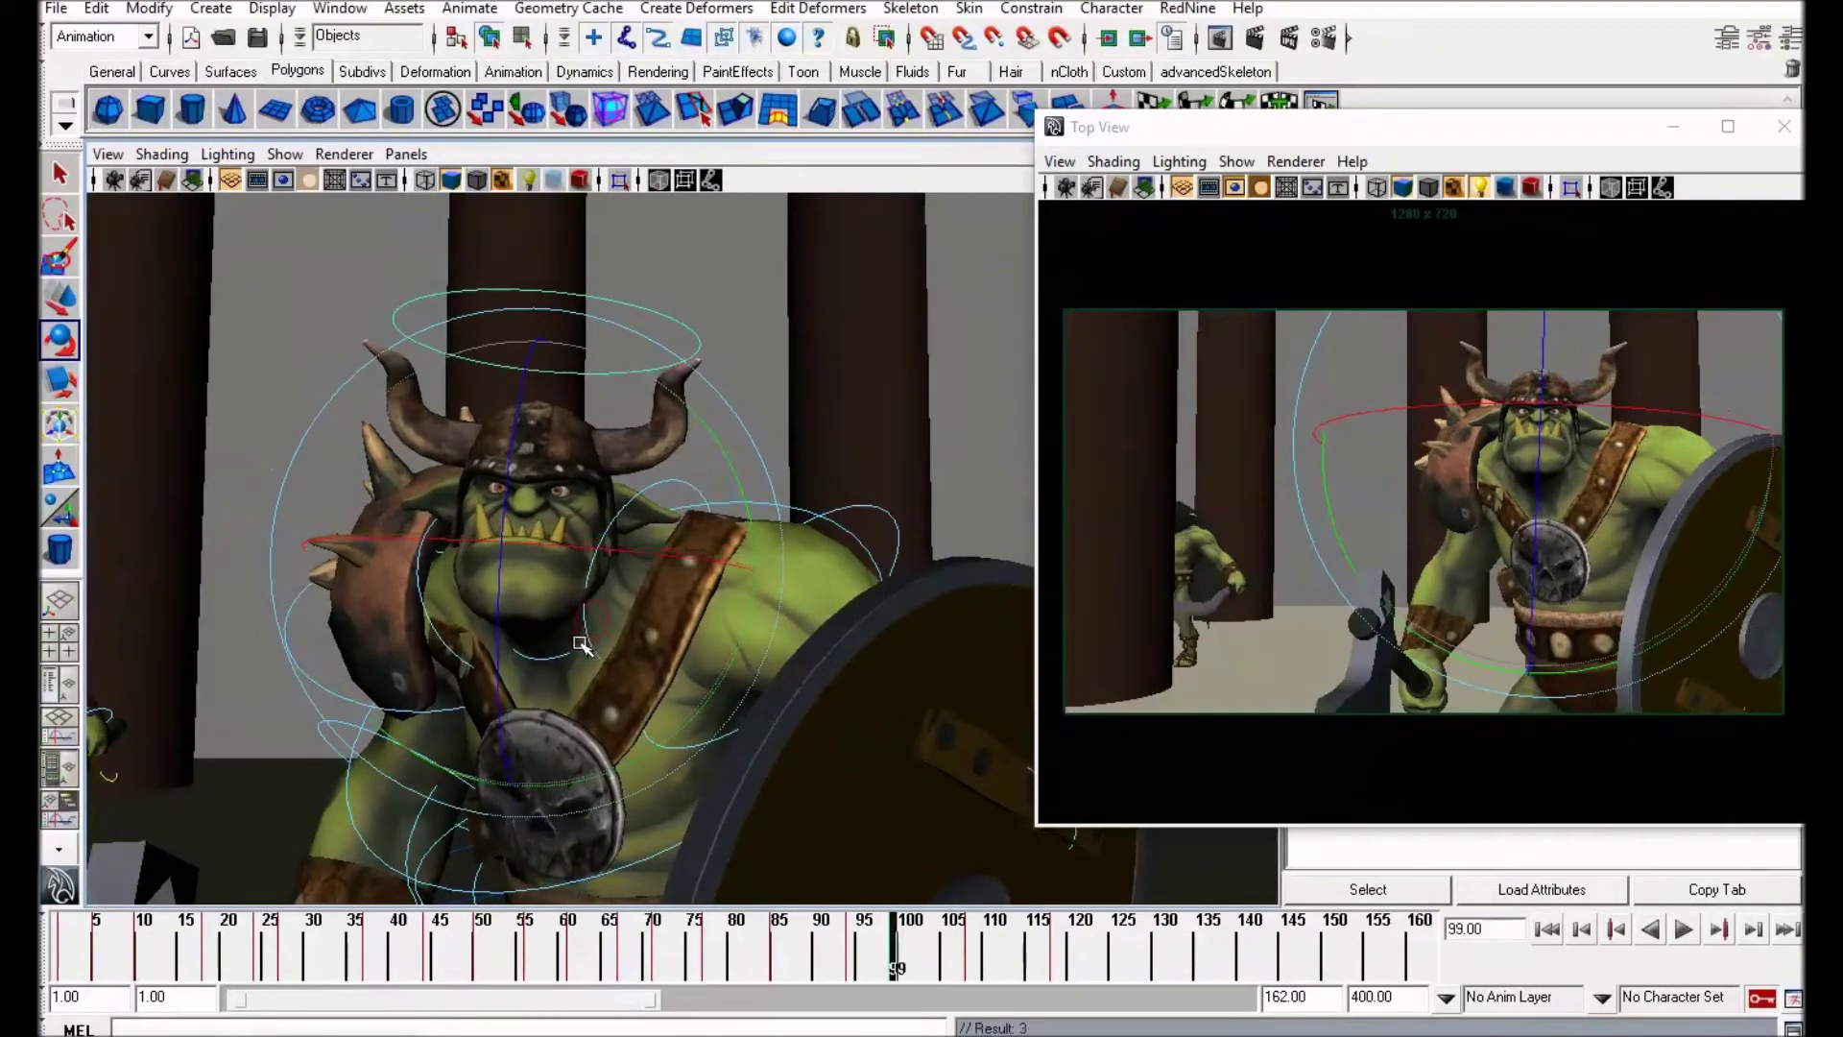
Step: Check the head turn and adjust the head control's rotation at frame 99
drag(900, 969, 999, 950)
drag(671, 940, 854, 968)
key(alt+v)
mouse_move(913, 963)
mouse_down()
mouse_move(967, 952)
mouse_move(737, 947)
mouse_move(968, 952)
mouse_move(837, 958)
mouse_move(913, 960)
mouse_move(891, 963)
mouse_up()
drag(519, 534, 584, 663)
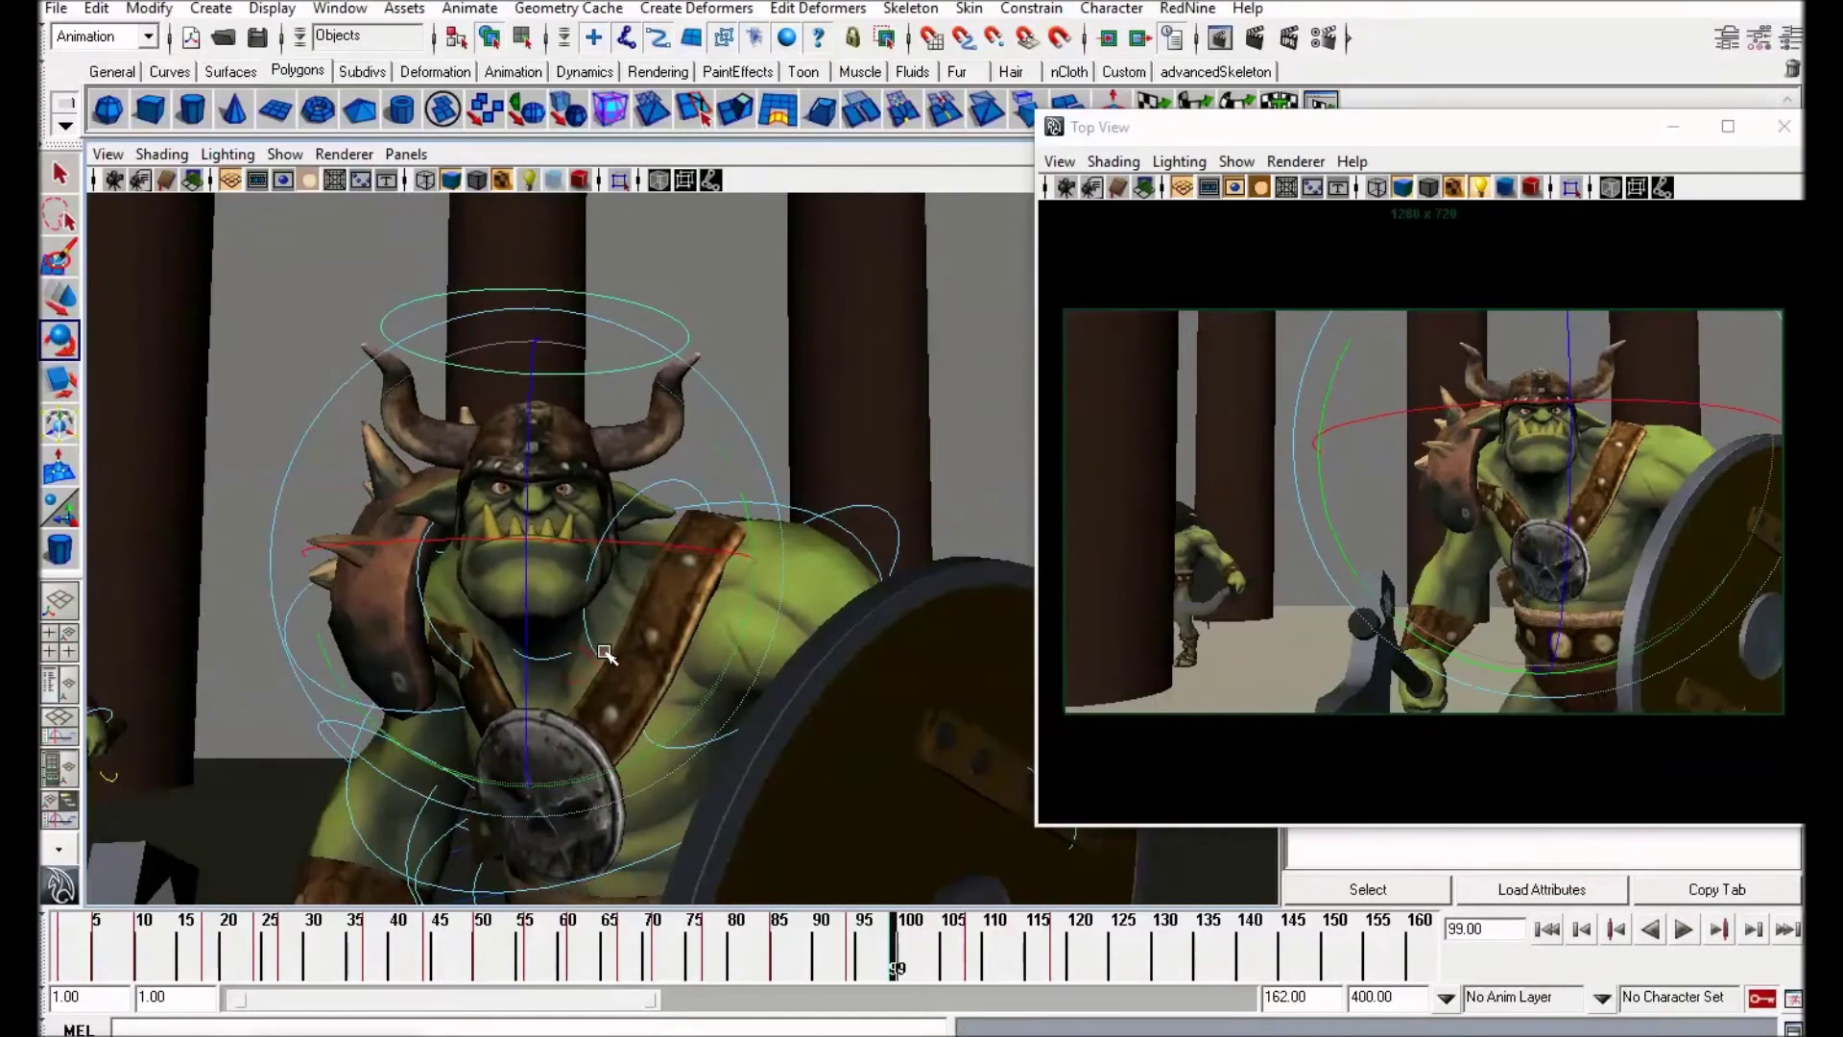
Step: Delete the head control's key at frame 99 and check the head turn through about frame 114
drag(803, 940, 953, 939)
right_click(893, 955)
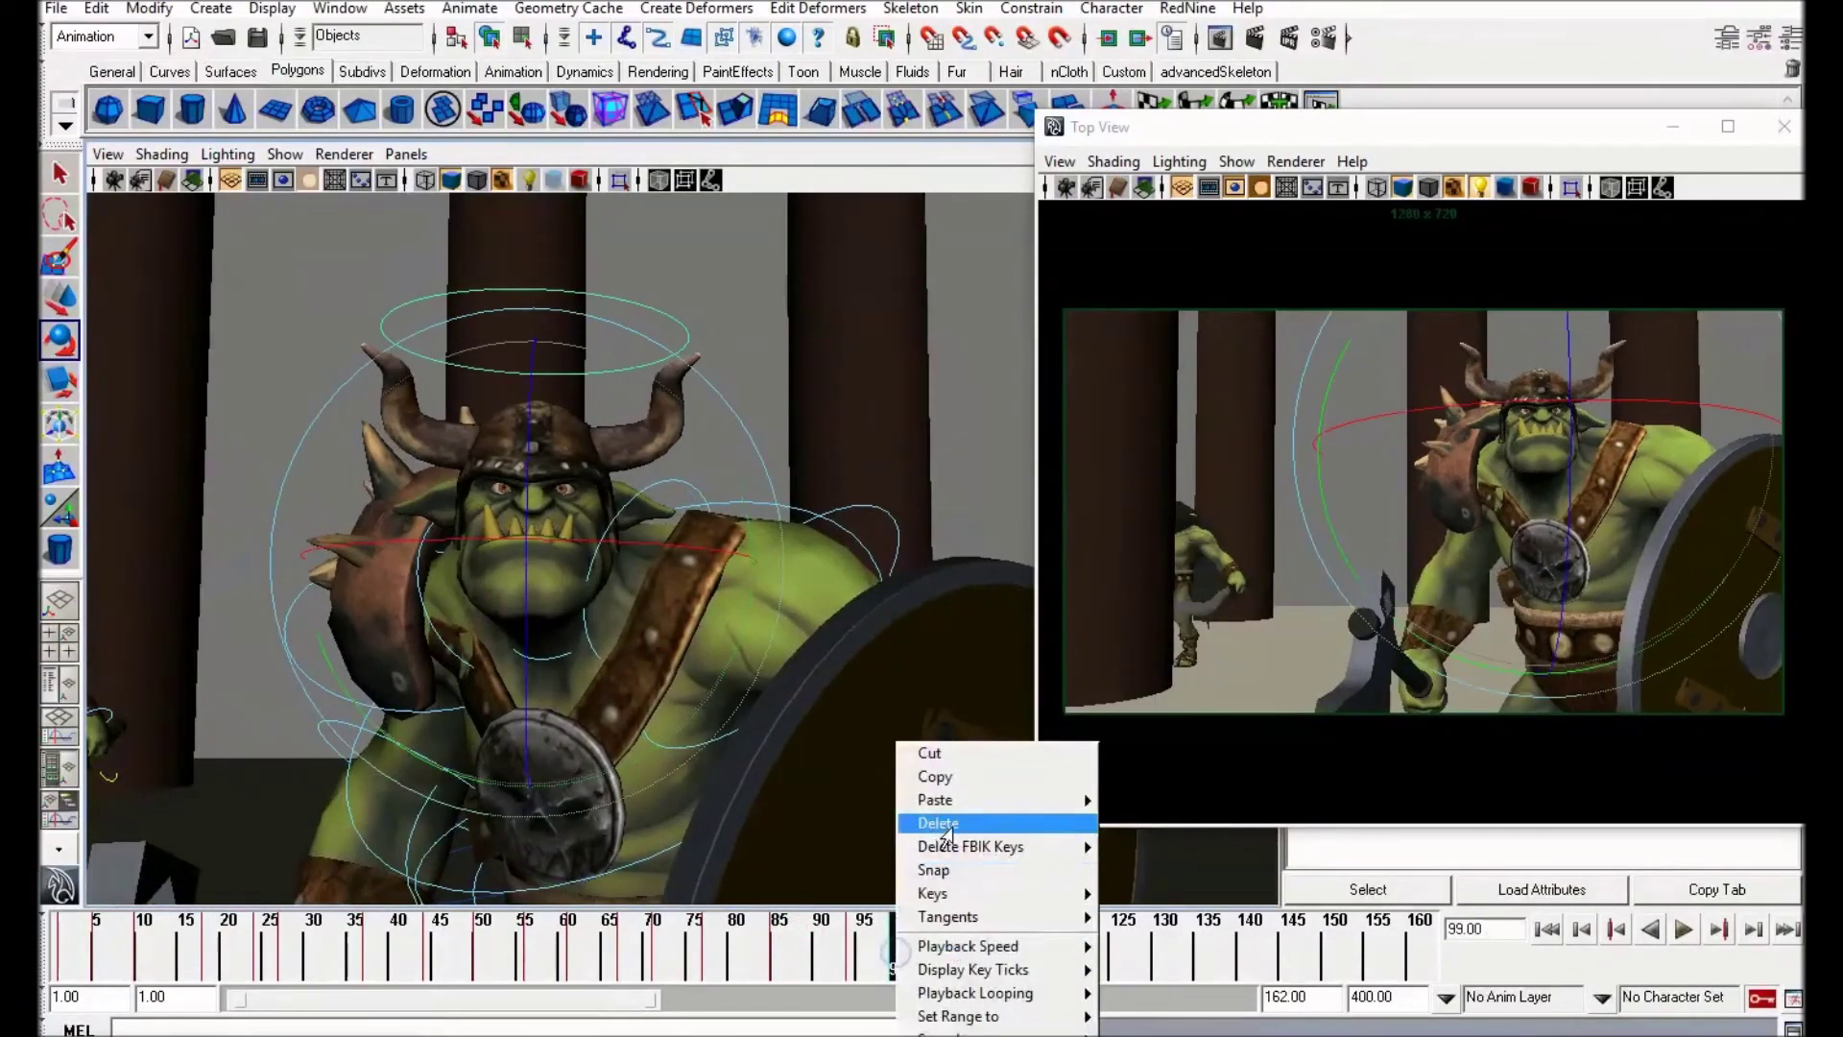
click(947, 819)
drag(898, 958, 1020, 958)
drag(701, 937, 835, 961)
Step: Play the shot from frame 1 through the turn to review the timing
click(1547, 929)
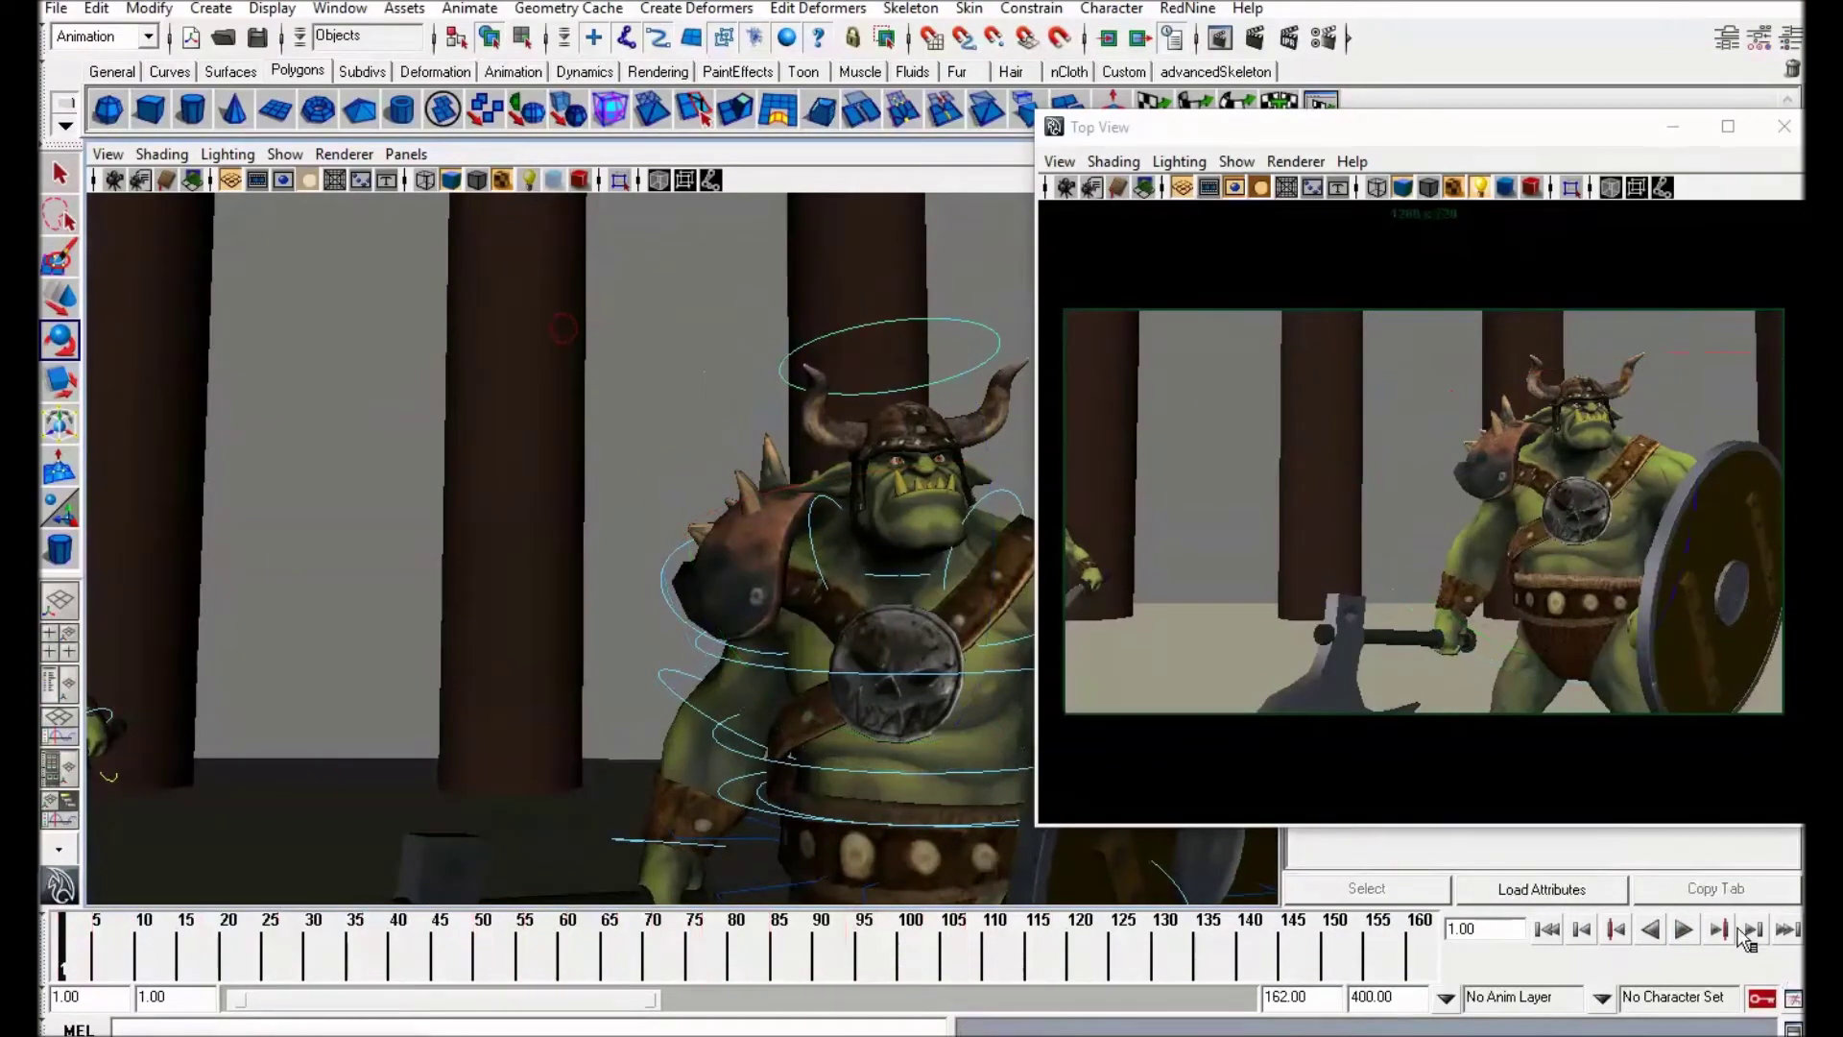
click(1683, 928)
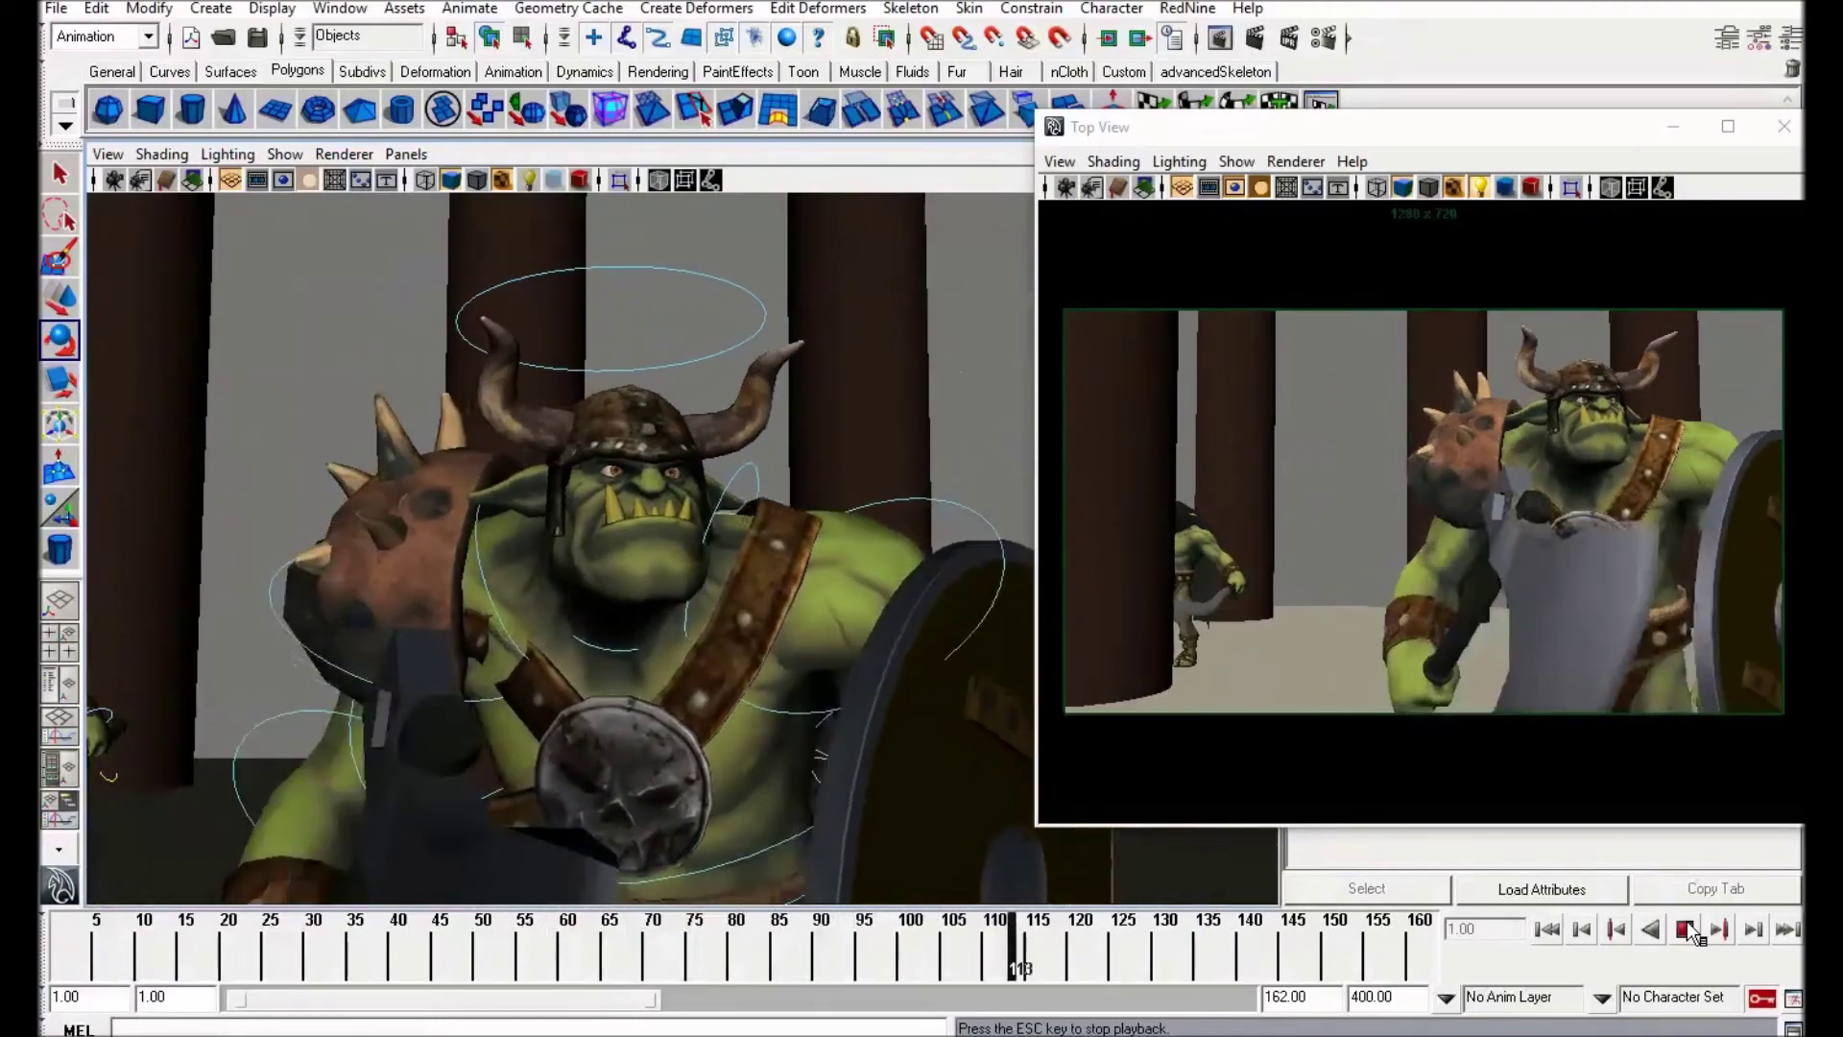
click(1685, 928)
Step: Select the orc's upper-body controls, change the tangents of their keys between about frames 90 and 122, and check the turn
drag(814, 936, 1037, 955)
key(w)
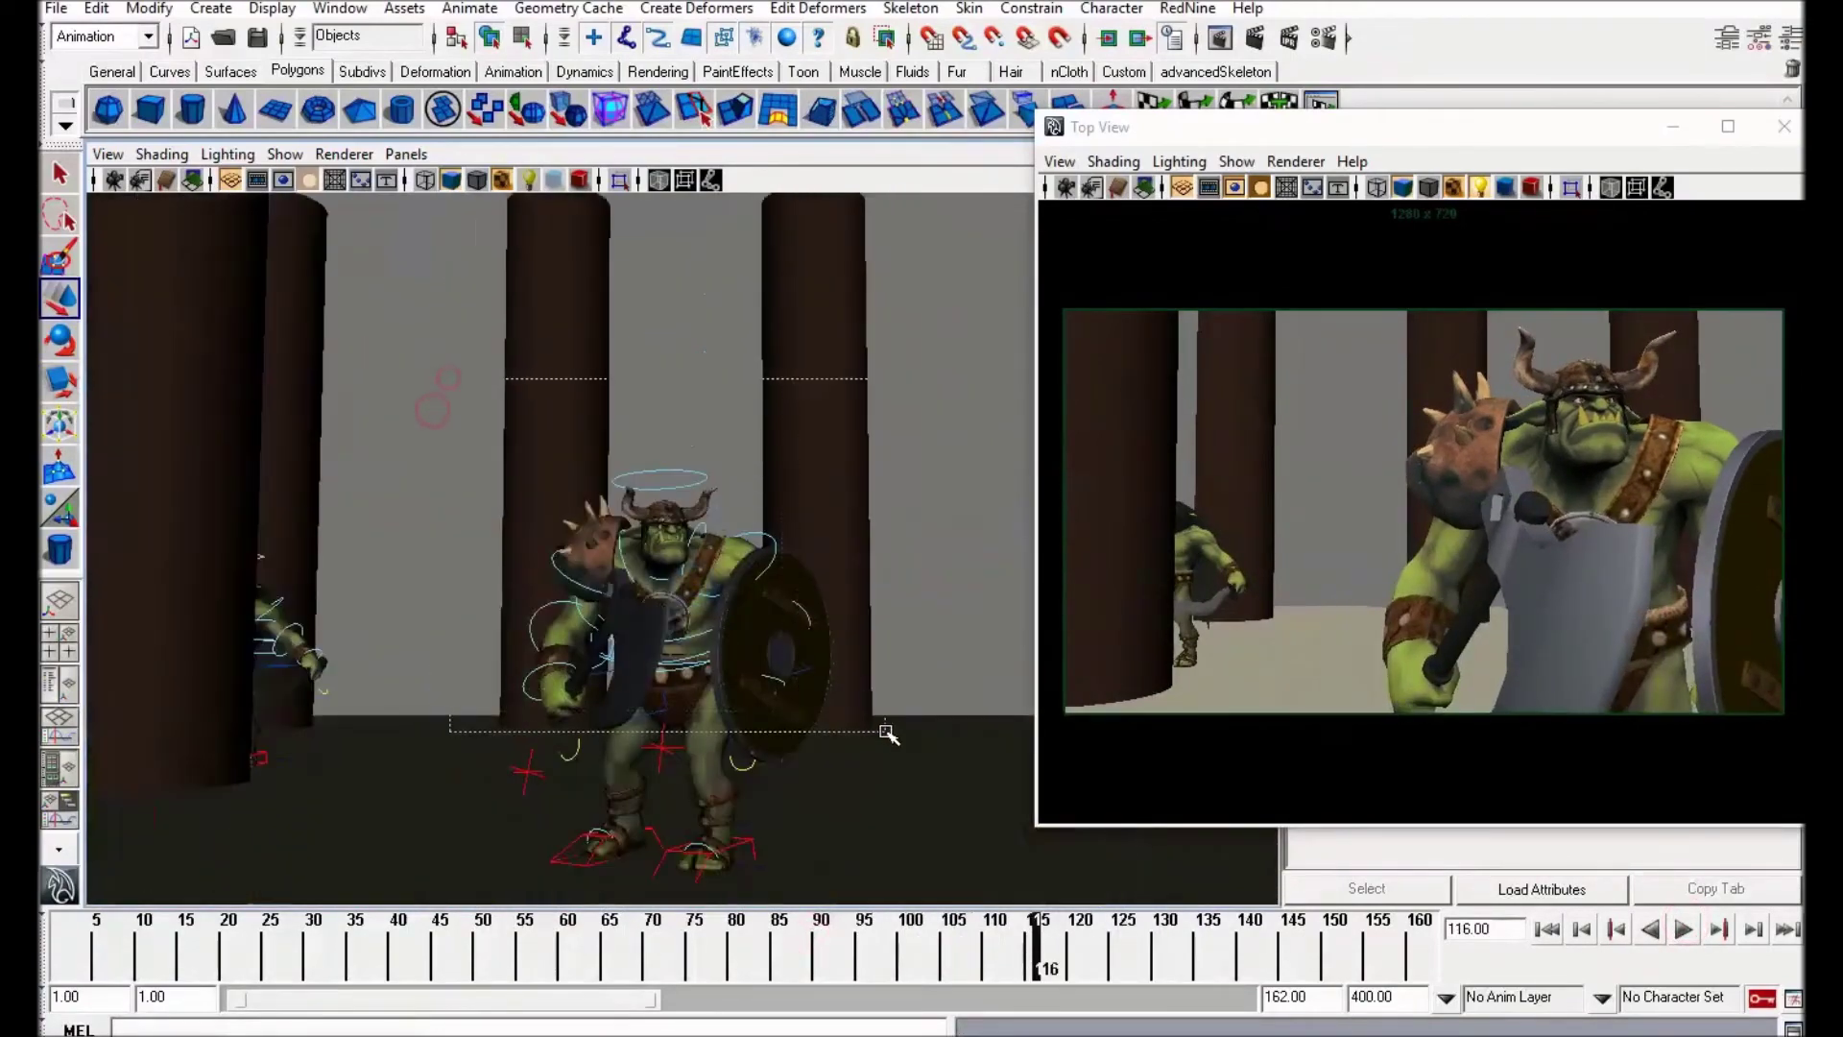
drag(888, 734, 883, 716)
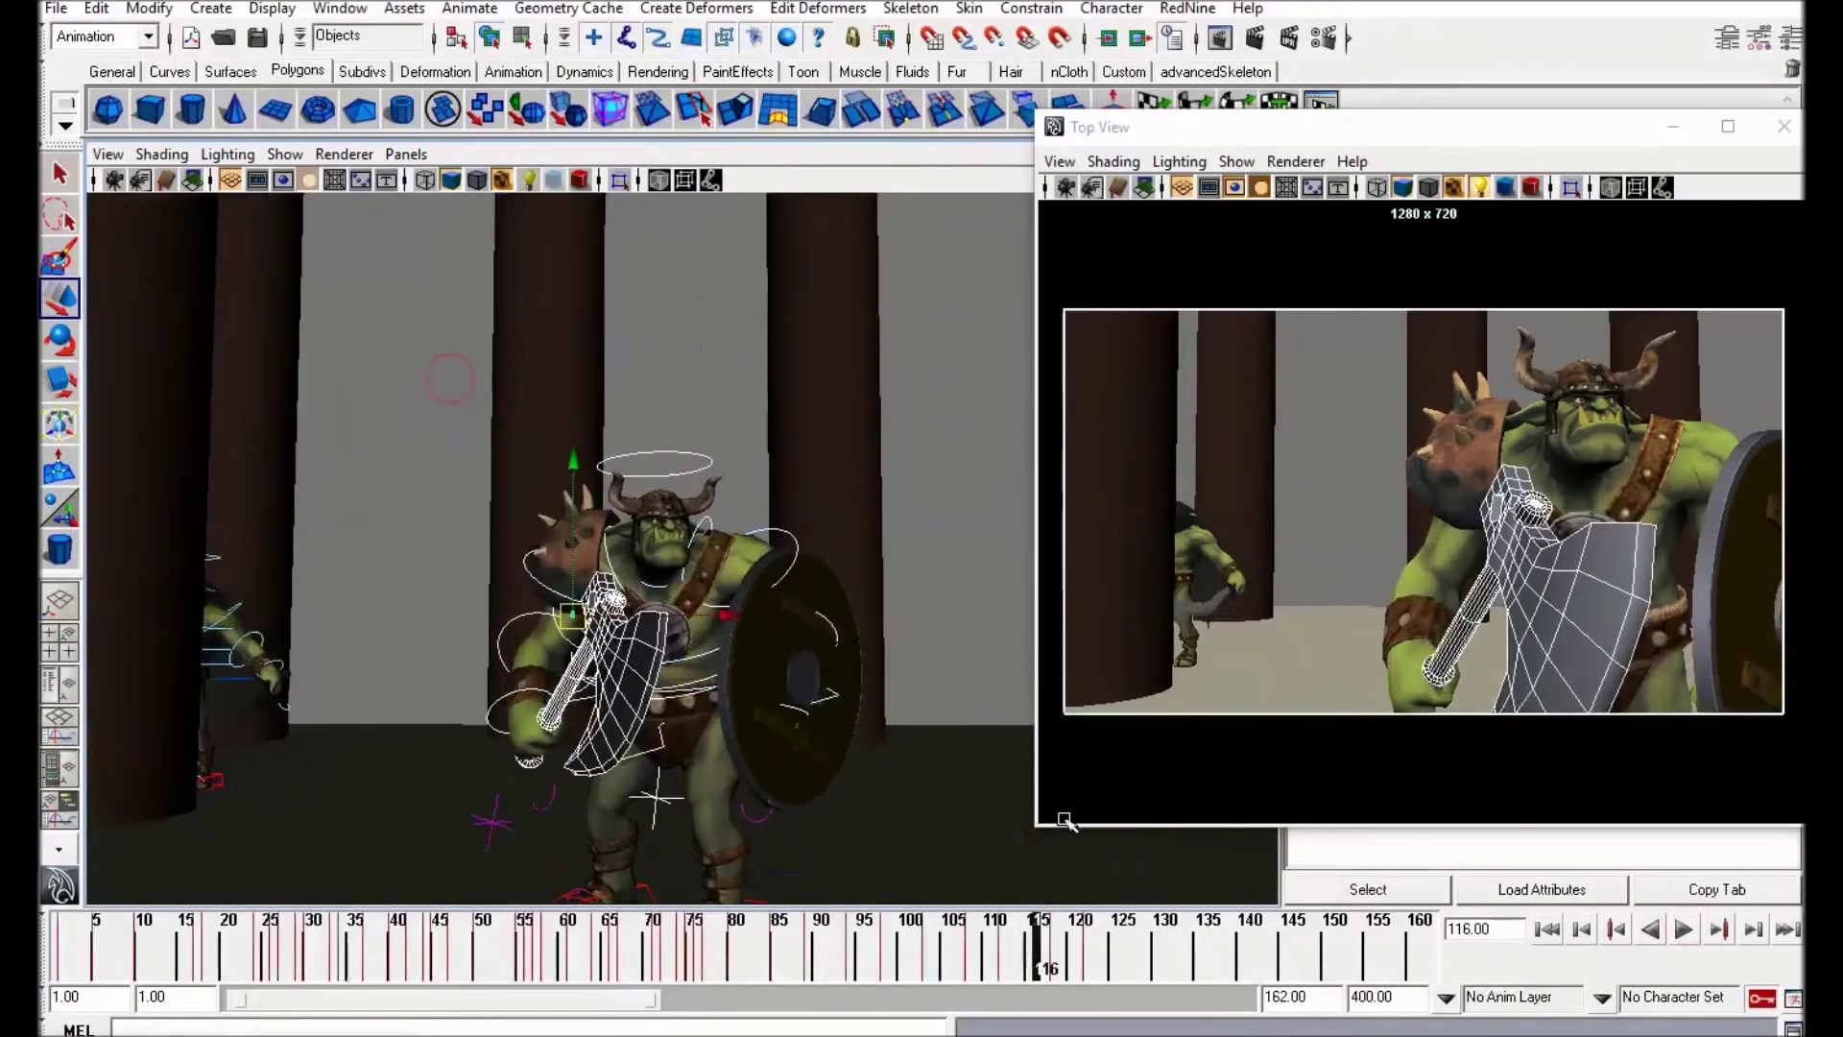
shift+drag(810, 954, 1091, 954)
right_click(1095, 950)
mouse_move(1200, 917)
click(1327, 917)
click(1112, 950)
alt+right_drag(917, 798, 987, 903)
drag(826, 952, 994, 964)
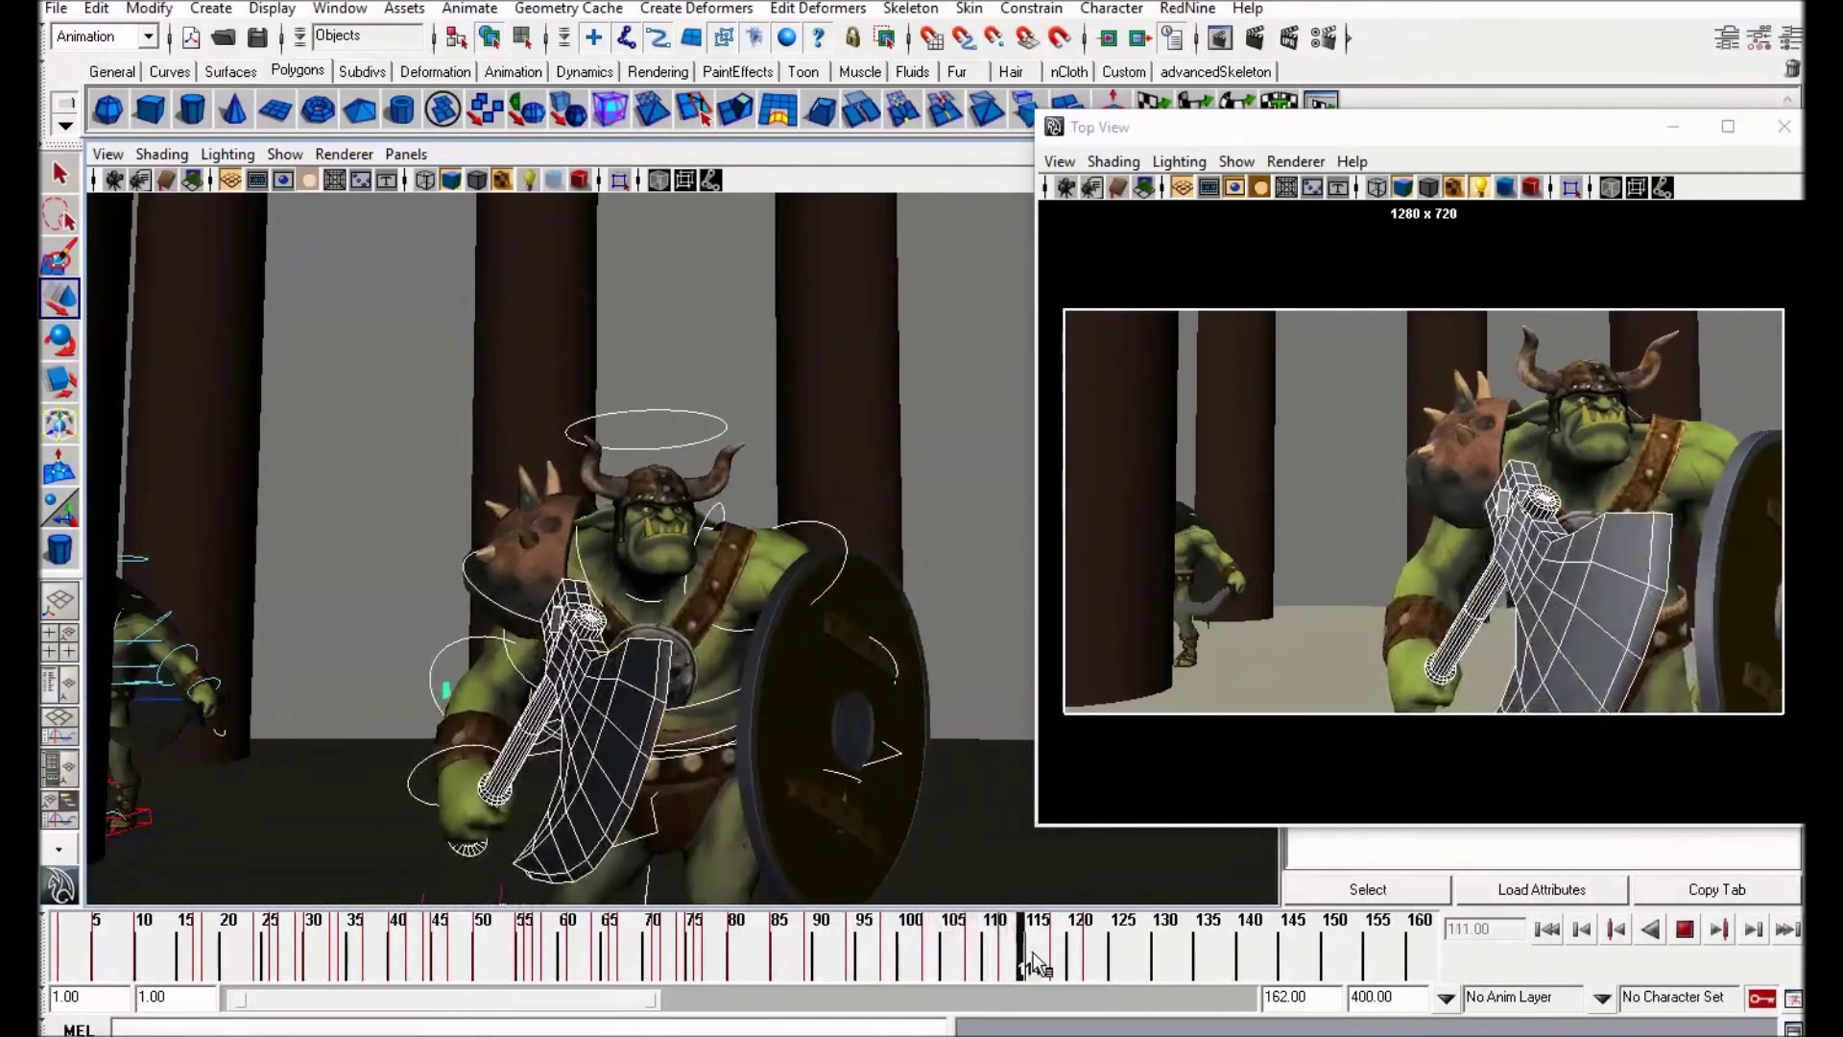
scroll(751, 874, up, 3)
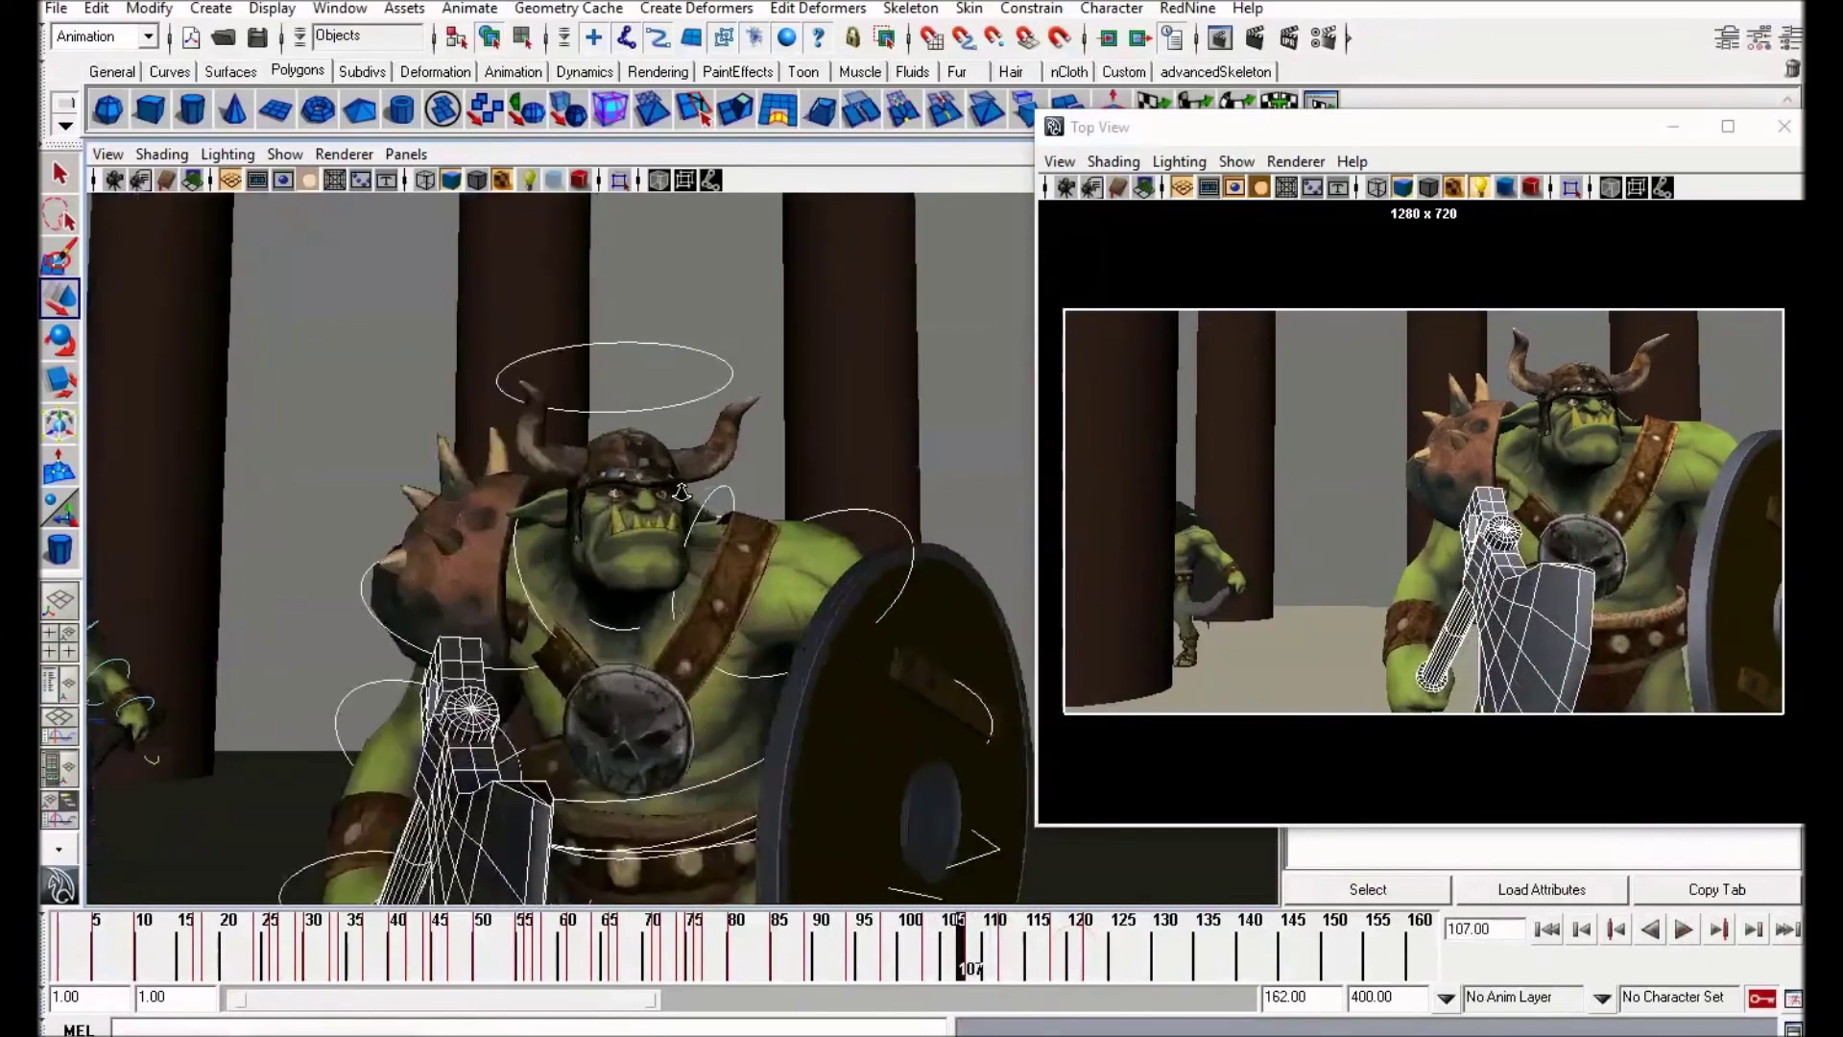
drag(964, 963, 1037, 960)
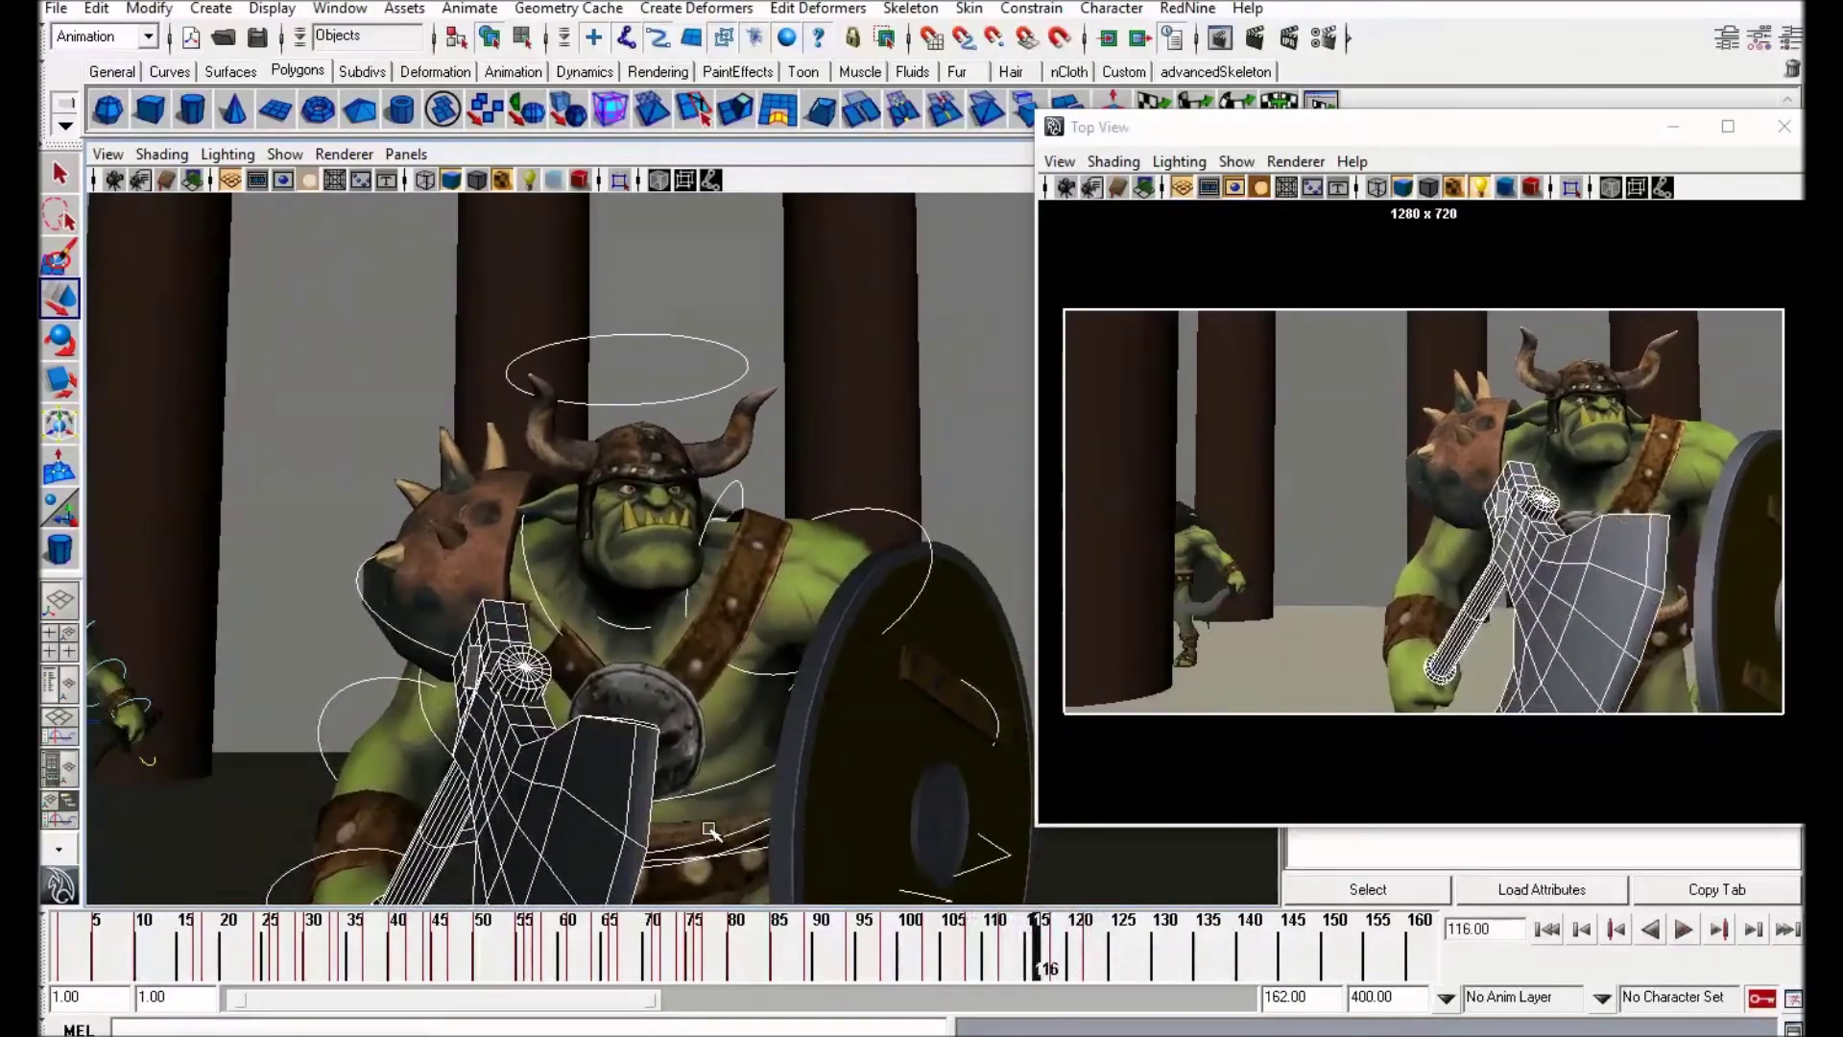
Step: Select the axe arm's control, adjust its rotation at frame 101, and check the axe's movement up to frame 118
alt+middle_drag(753, 806, 705, 753)
drag(415, 468, 504, 547)
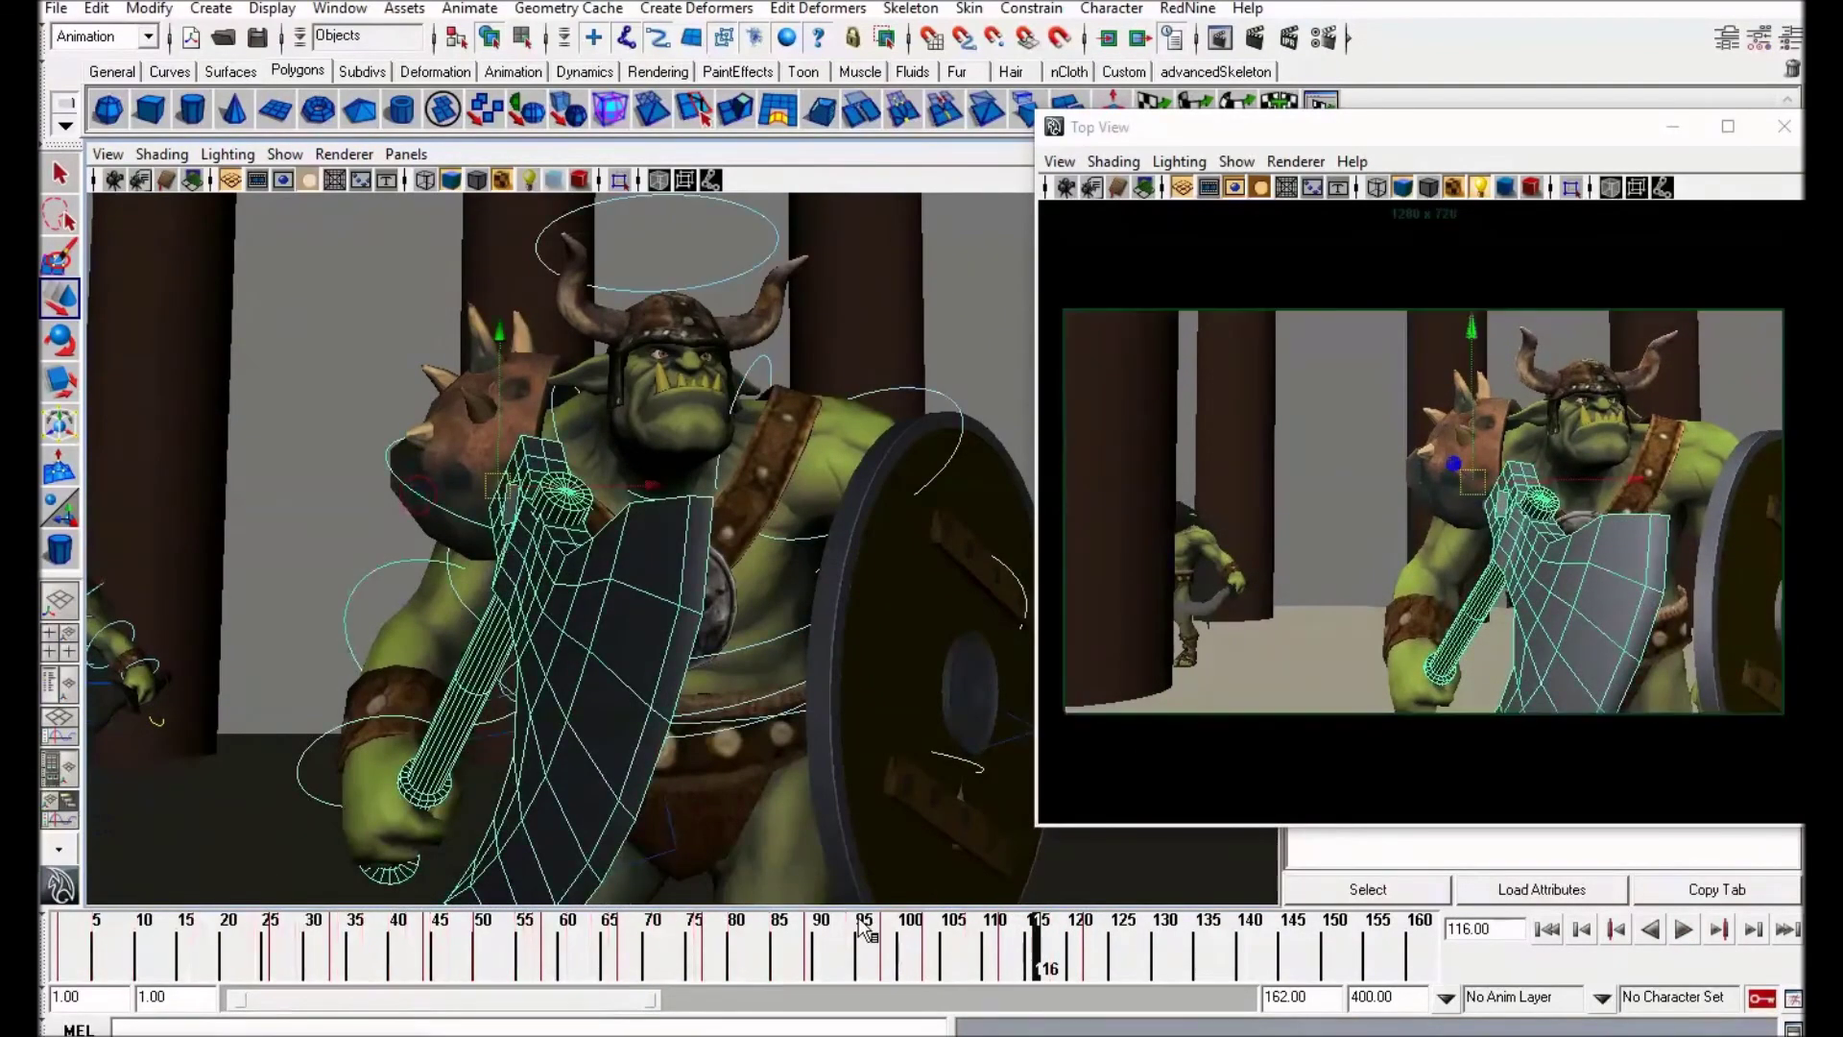
drag(641, 933, 977, 948)
drag(749, 934, 907, 959)
key(e)
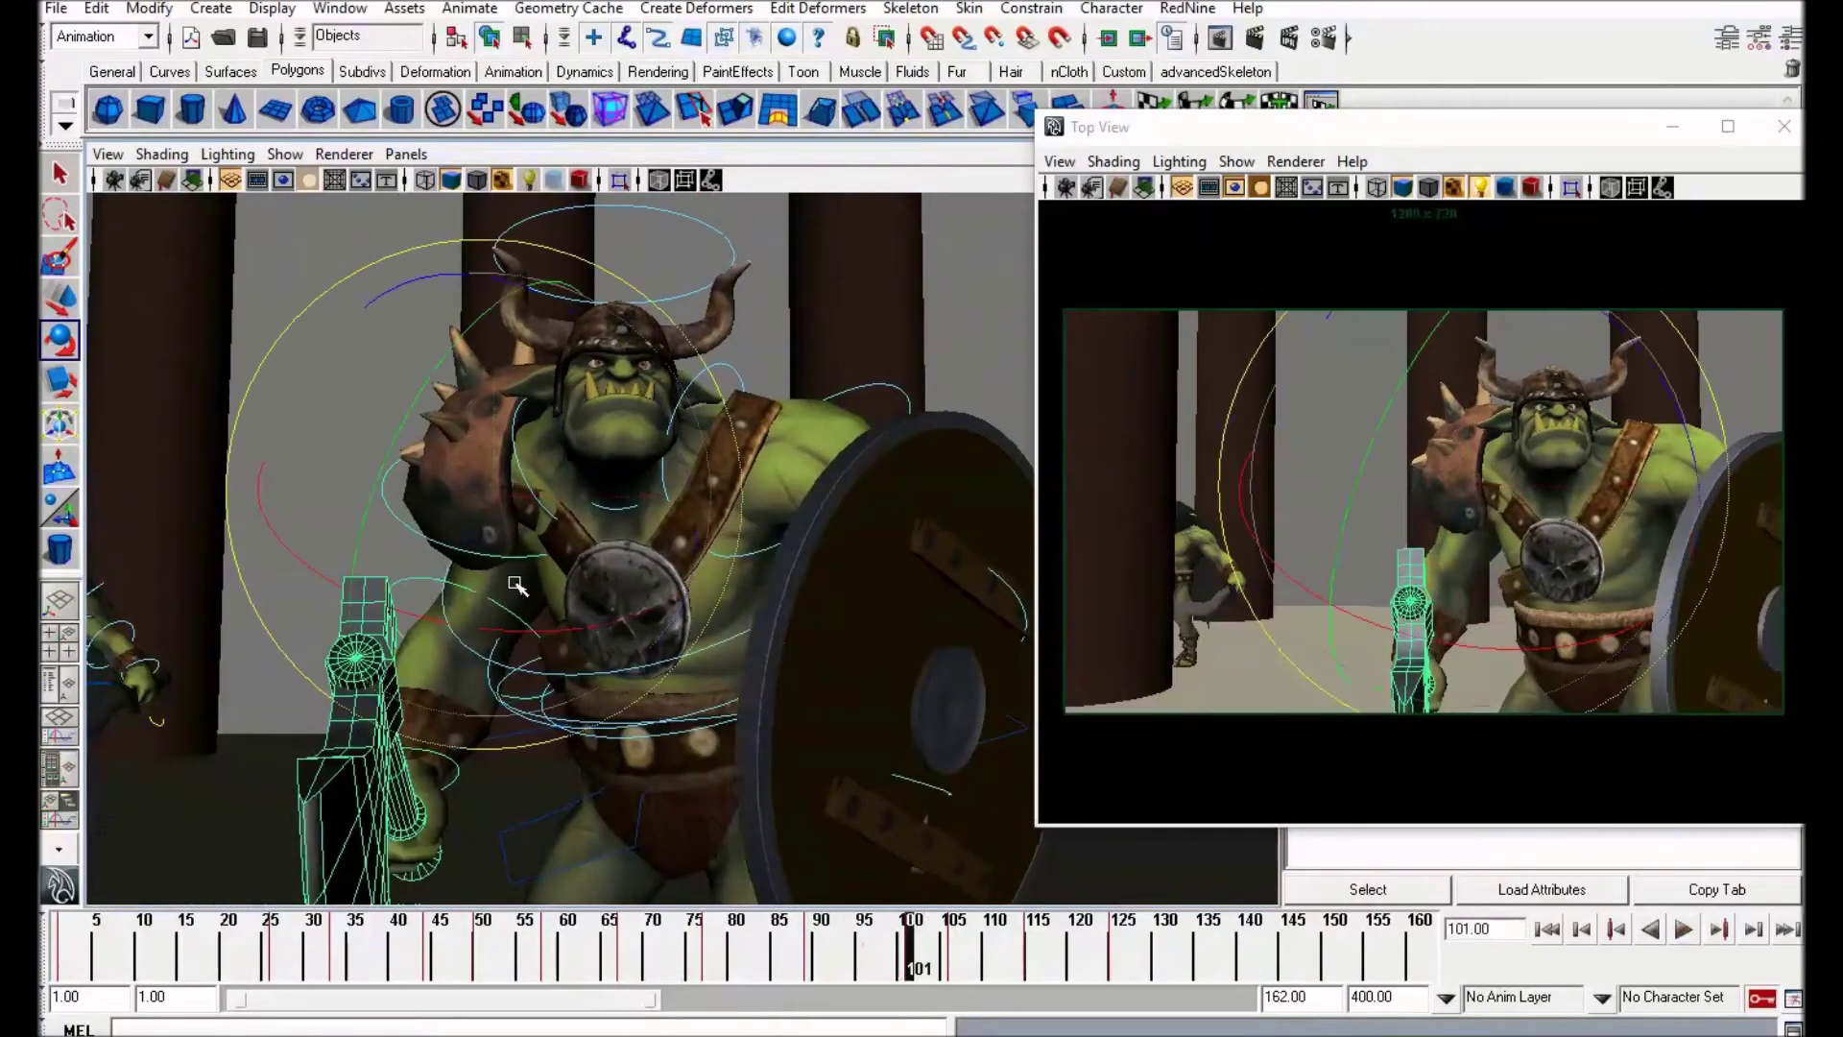
drag(474, 593, 433, 590)
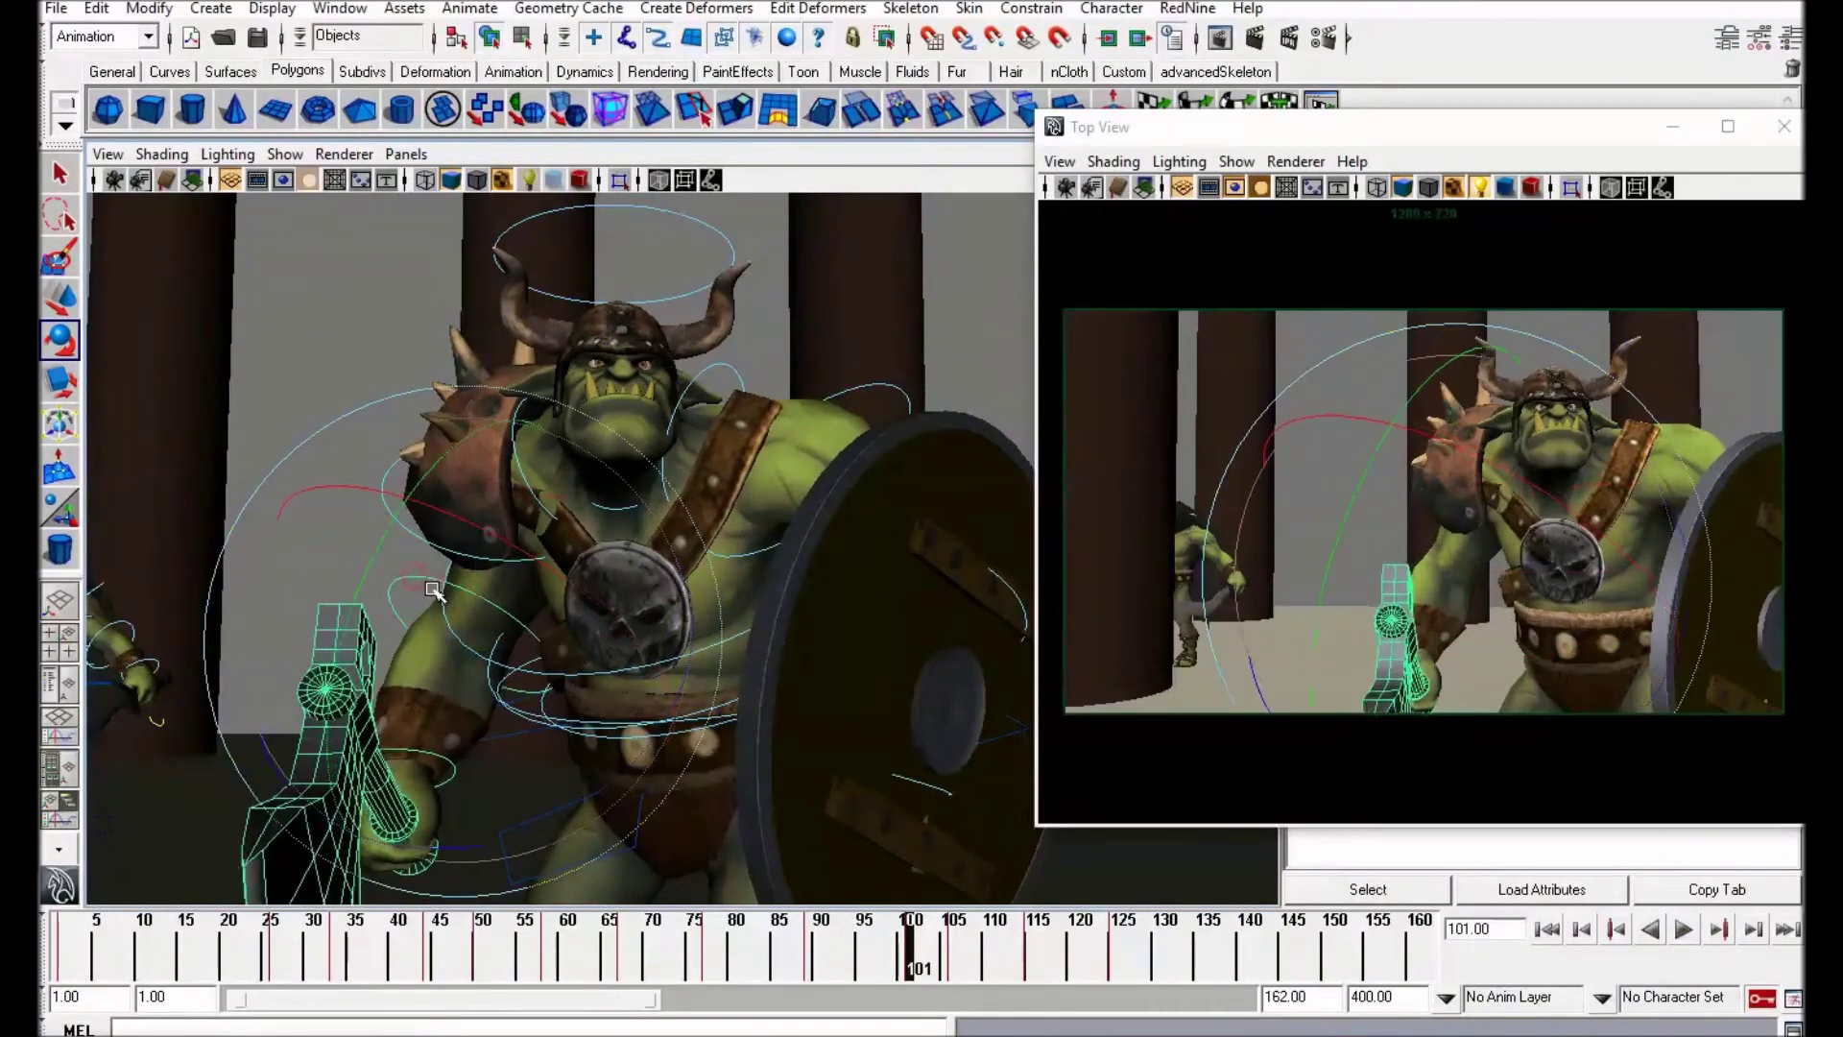
mouse_move(864, 936)
mouse_down()
mouse_move(969, 946)
mouse_move(880, 928)
mouse_move(942, 943)
mouse_up()
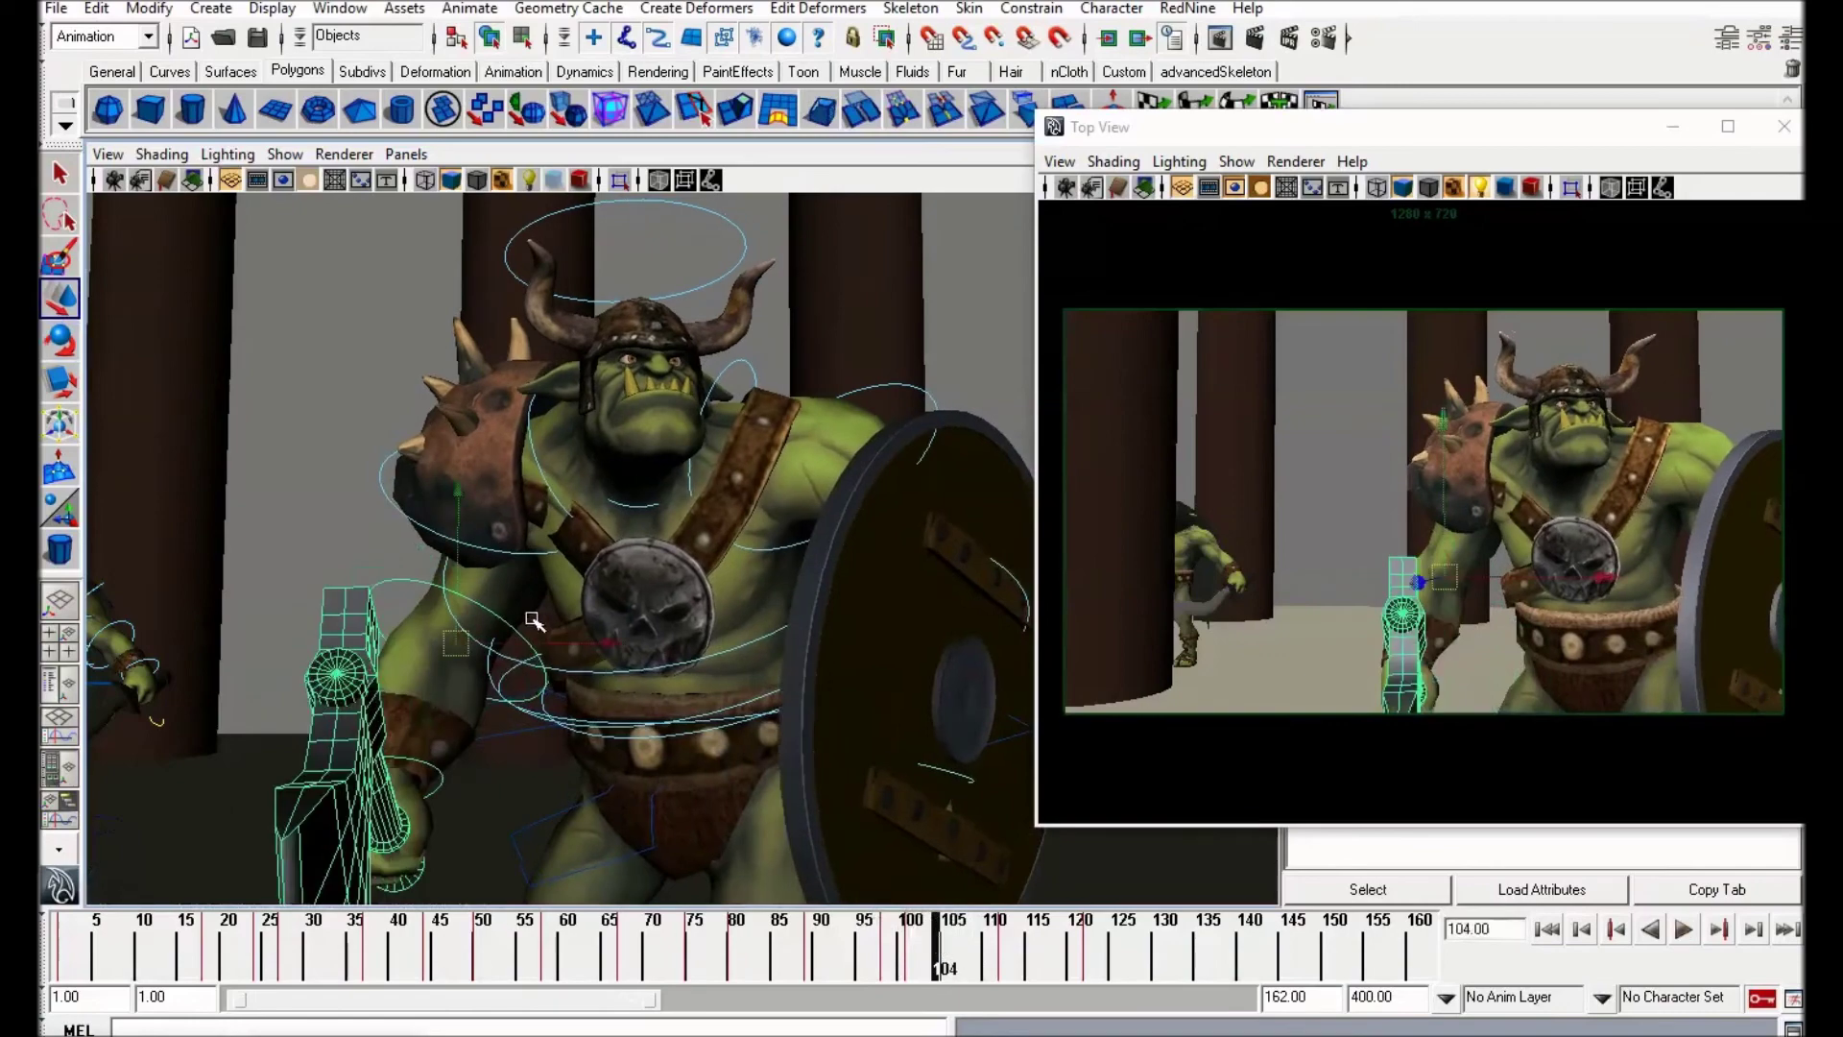
drag(810, 936, 1056, 946)
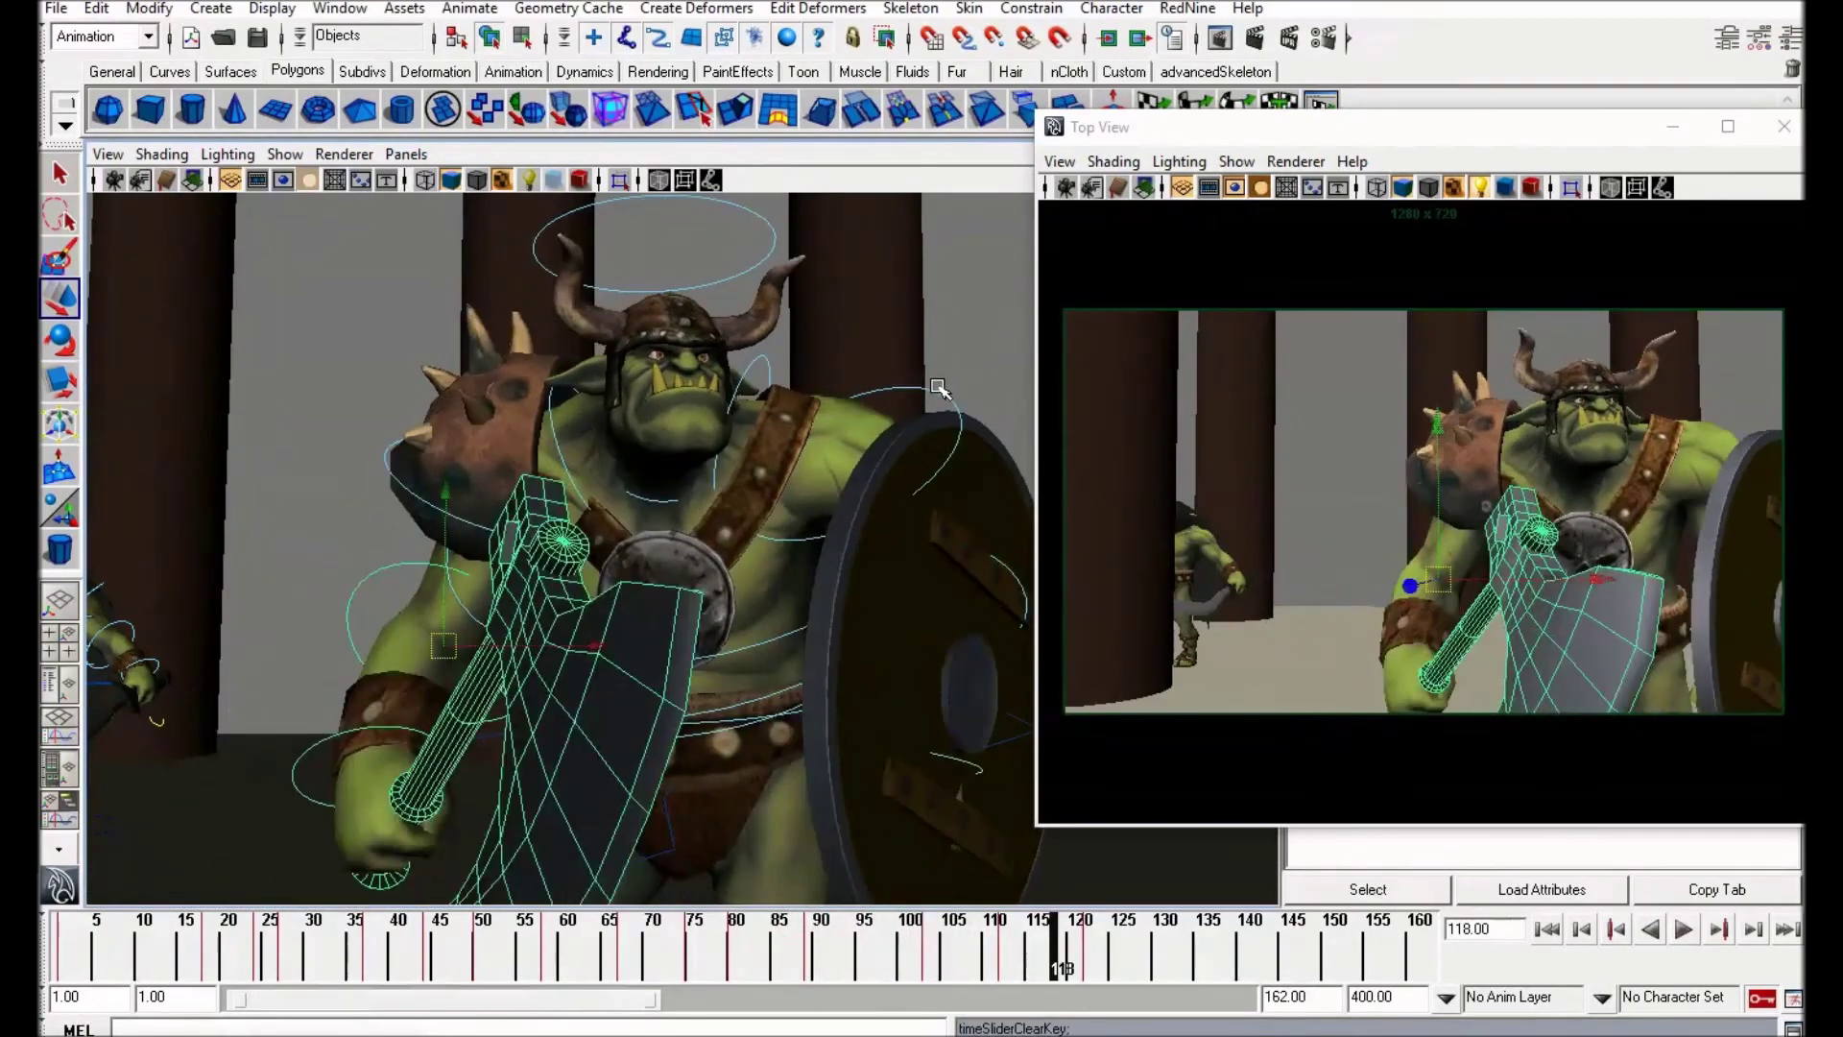
Step: Undo the trial rotation of the shield arm at frame 118, and adjust and key the shield arm at frames 98 and 112
key(ctrl+z)
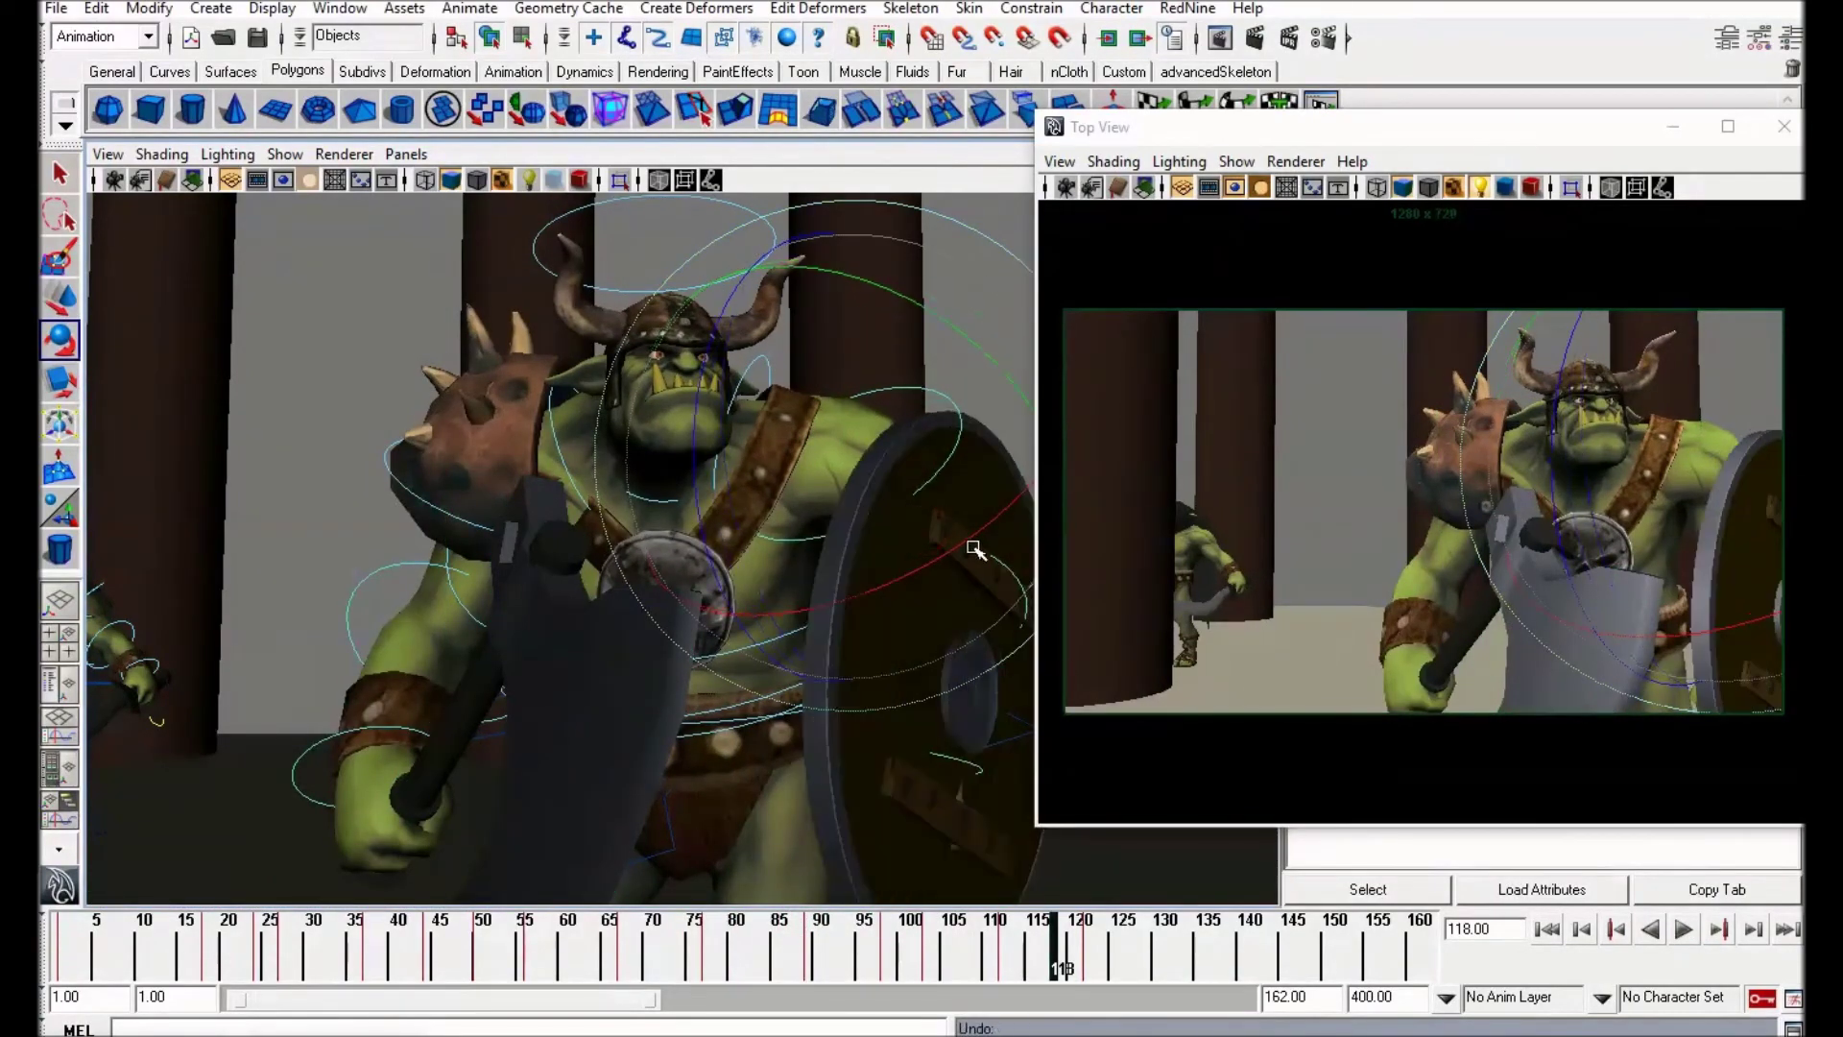
mouse_move(764, 953)
mouse_down()
mouse_move(816, 959)
mouse_move(776, 970)
mouse_up()
click(1567, 511)
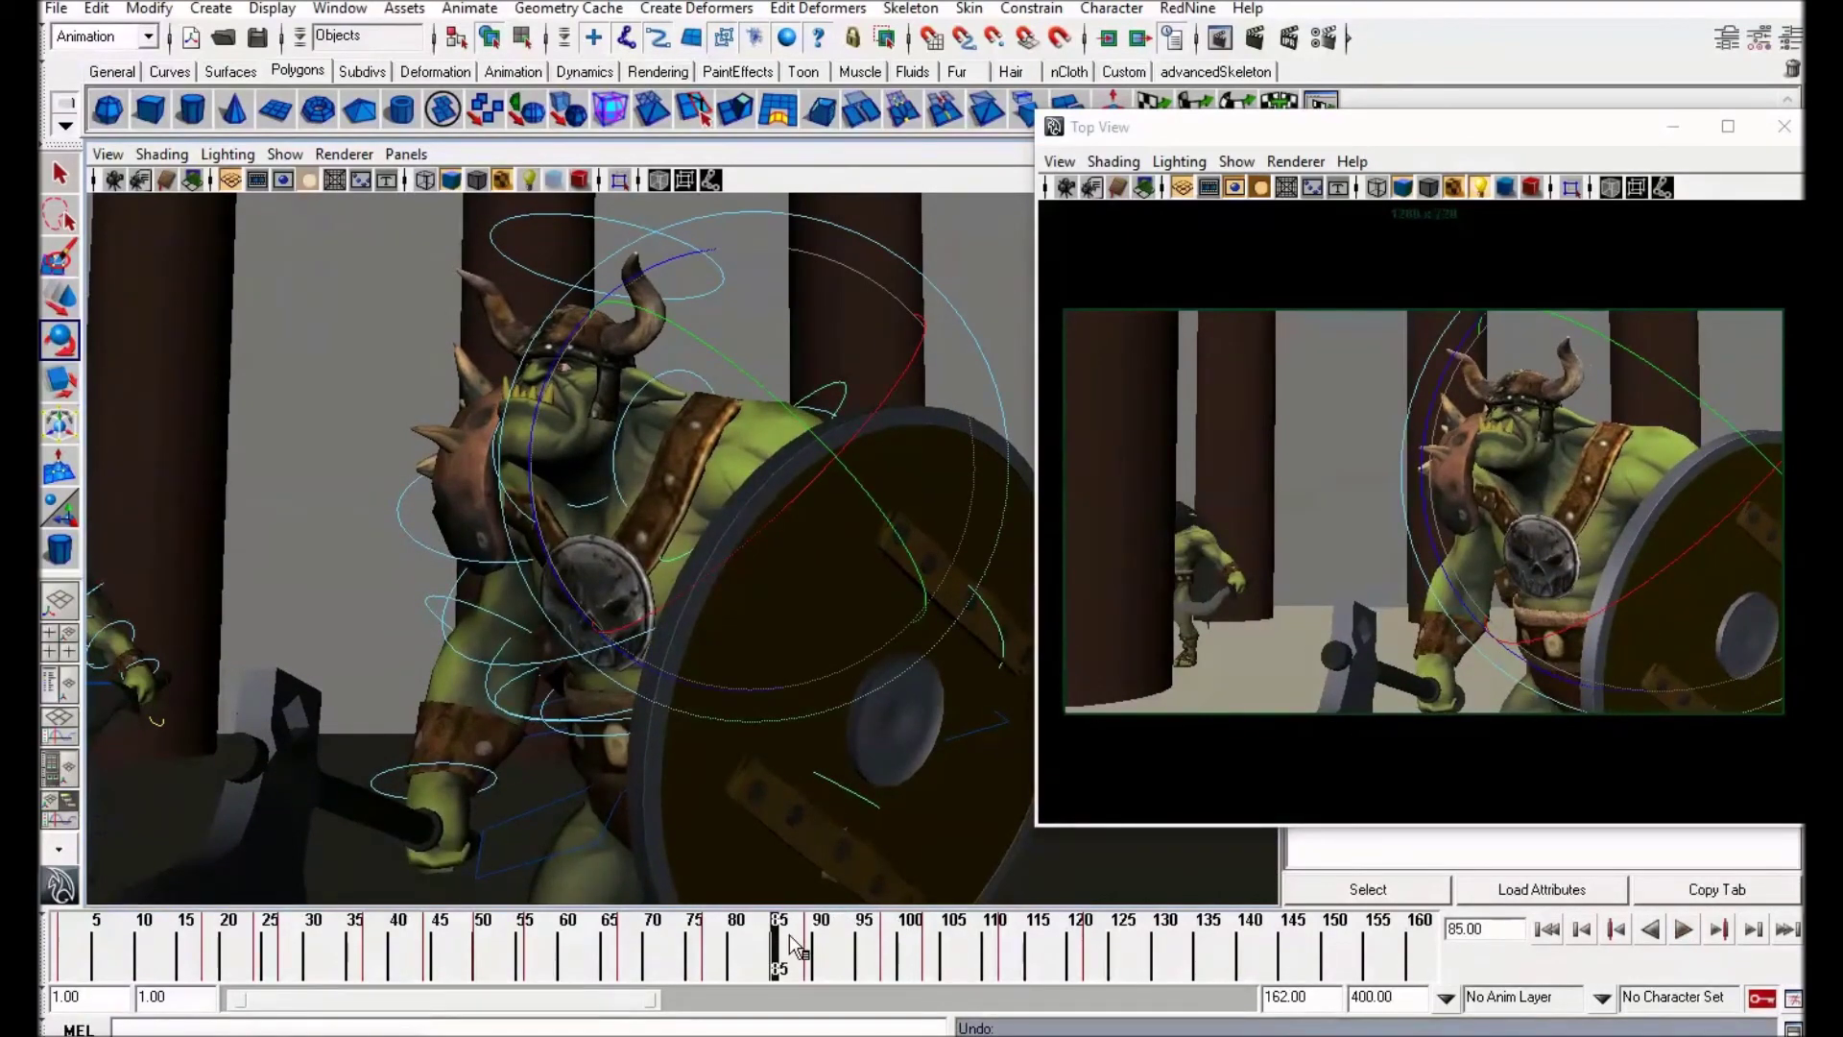
mouse_move(849, 937)
mouse_down()
mouse_move(1006, 946)
mouse_move(776, 960)
mouse_move(951, 968)
mouse_move(886, 960)
mouse_up()
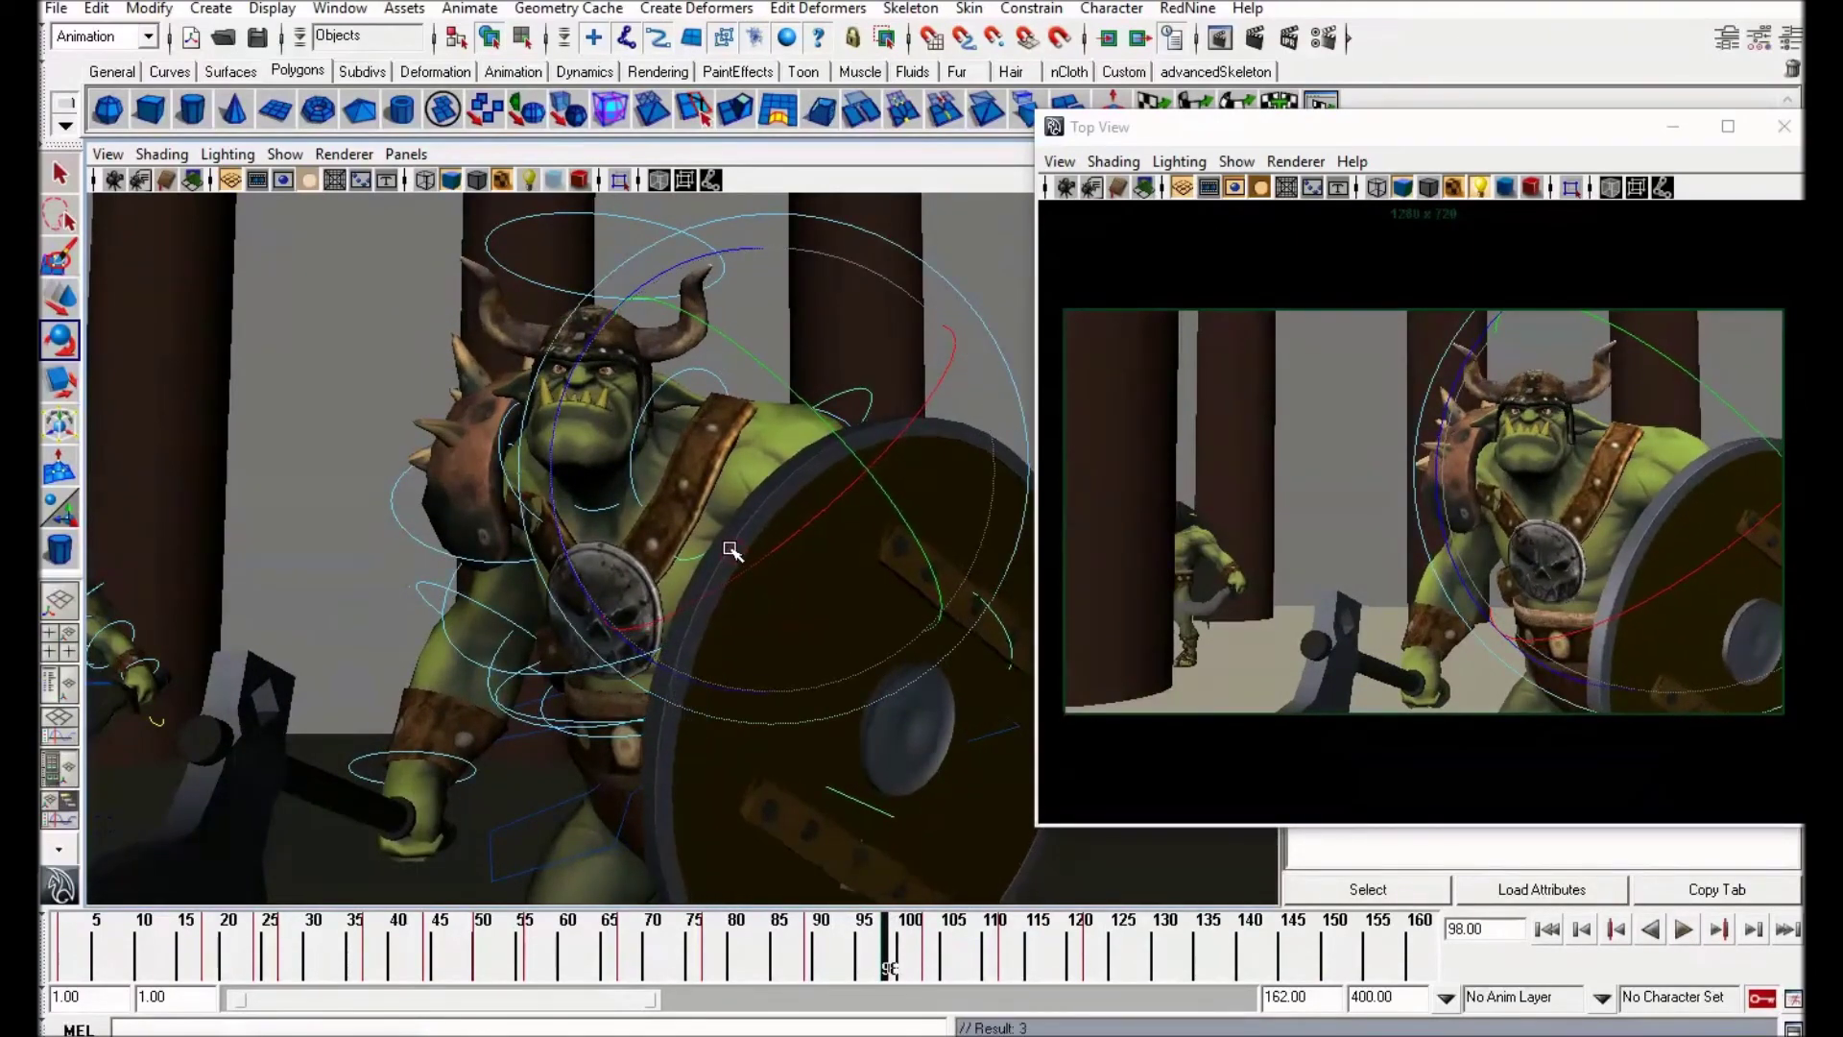
mouse_move(901, 975)
mouse_down()
mouse_move(950, 970)
mouse_move(824, 942)
mouse_move(983, 977)
mouse_move(845, 965)
mouse_move(983, 972)
mouse_up()
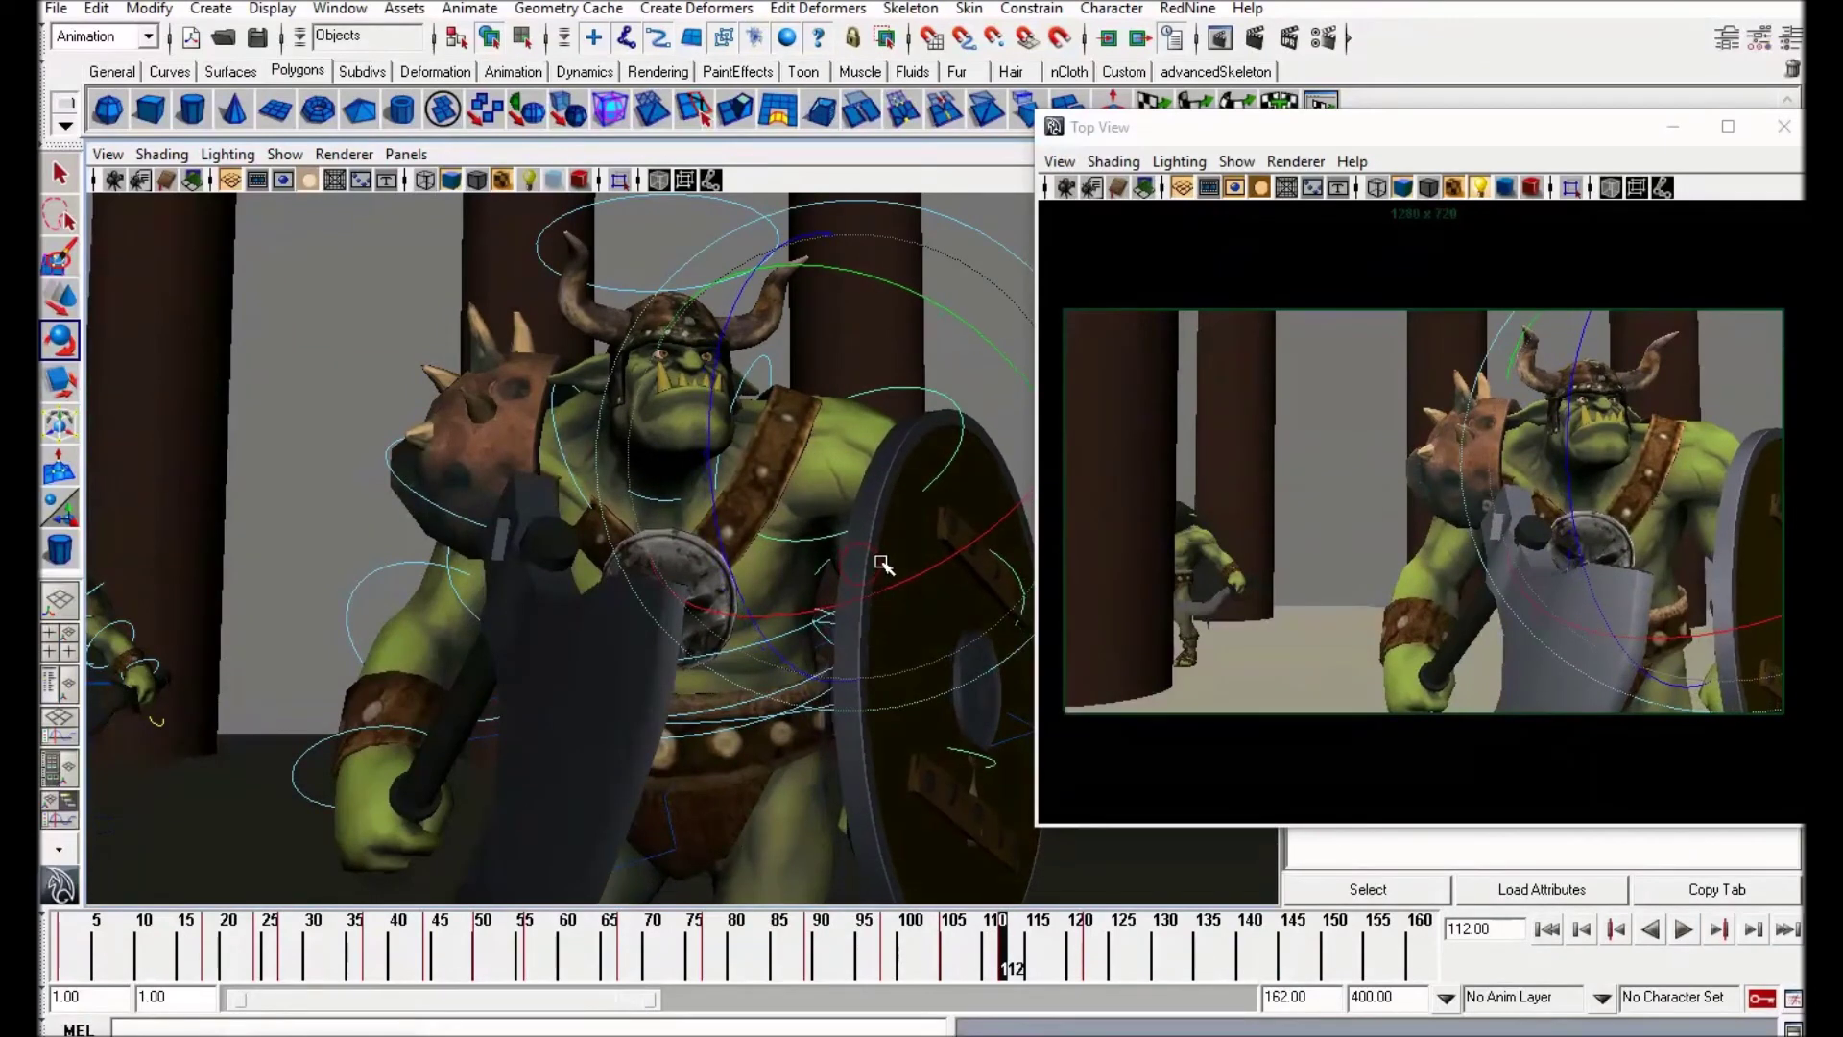
mouse_move(1018, 951)
mouse_down()
mouse_move(1069, 948)
mouse_move(1003, 950)
mouse_up()
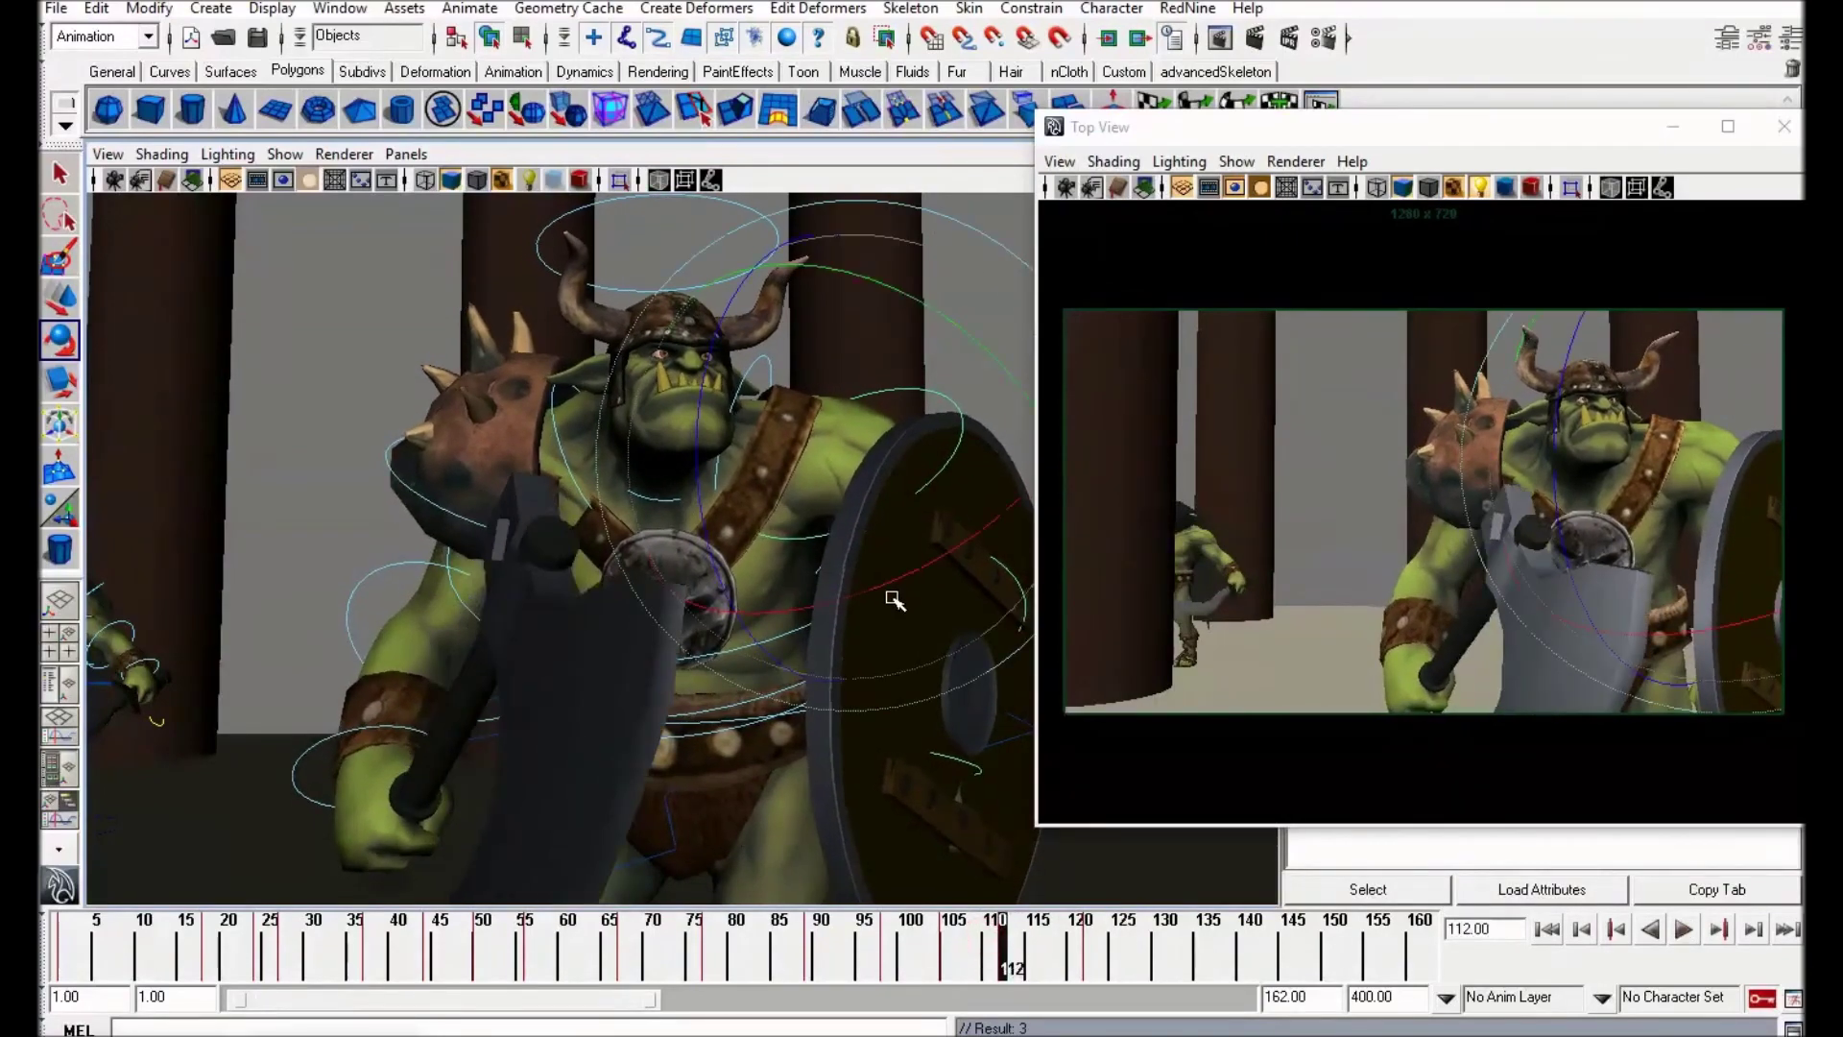
Step: Return to the start of the shot and play it in the enlarged shot camera view
mouse_move(1085, 947)
mouse_down()
mouse_move(987, 955)
mouse_move(1111, 956)
mouse_move(1066, 957)
mouse_up()
mouse_move(1028, 952)
mouse_down()
mouse_move(904, 947)
mouse_move(1062, 956)
mouse_move(59, 960)
mouse_up()
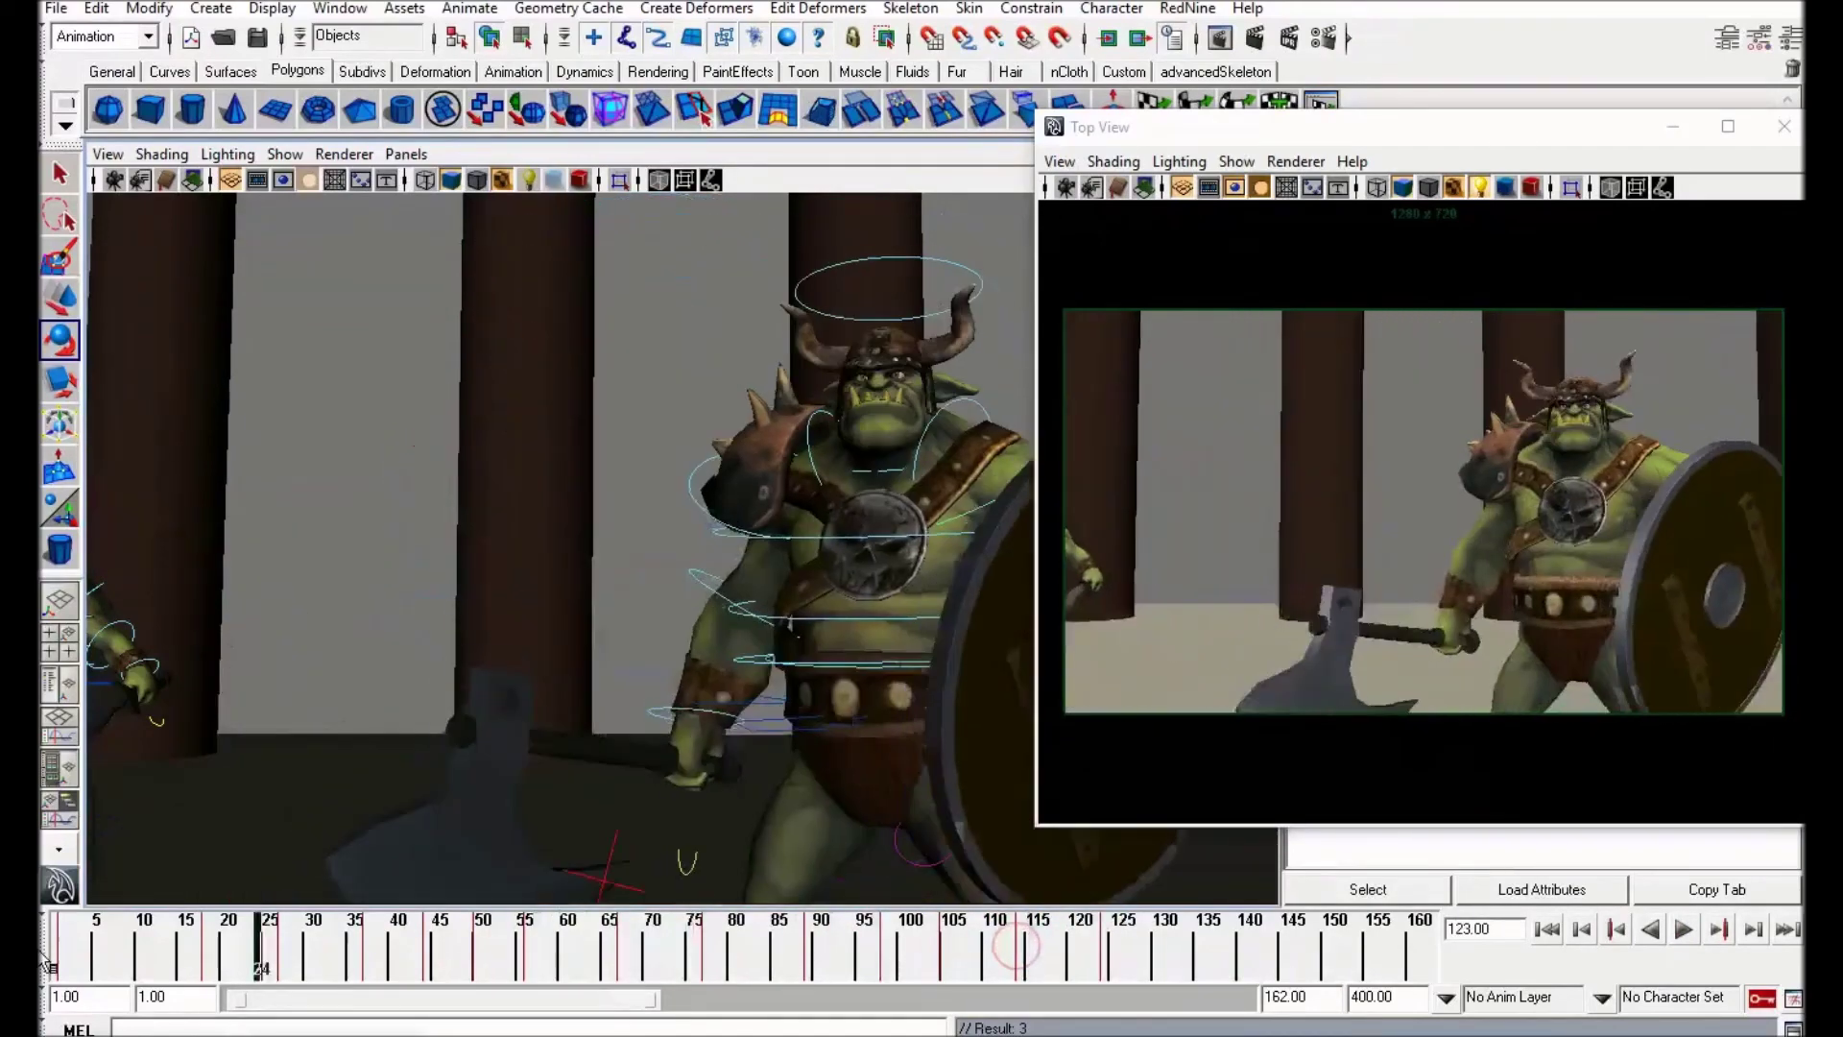
click(624, 491)
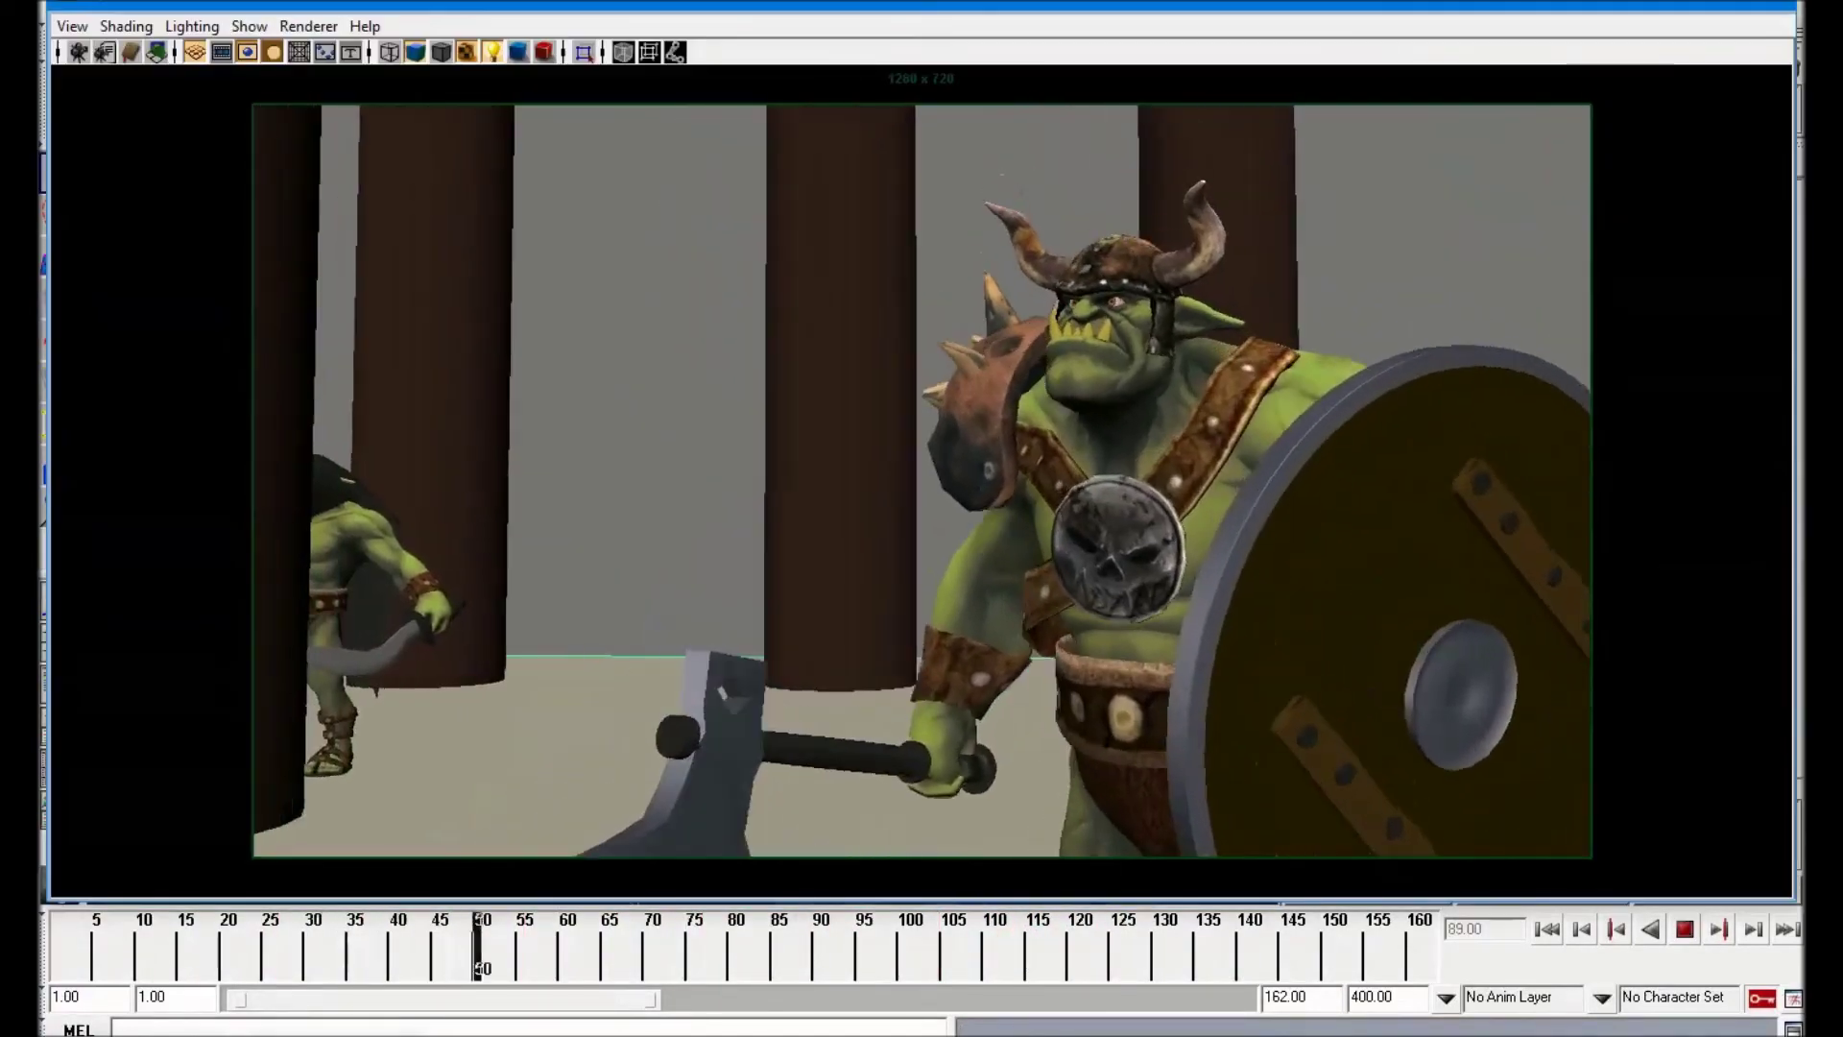